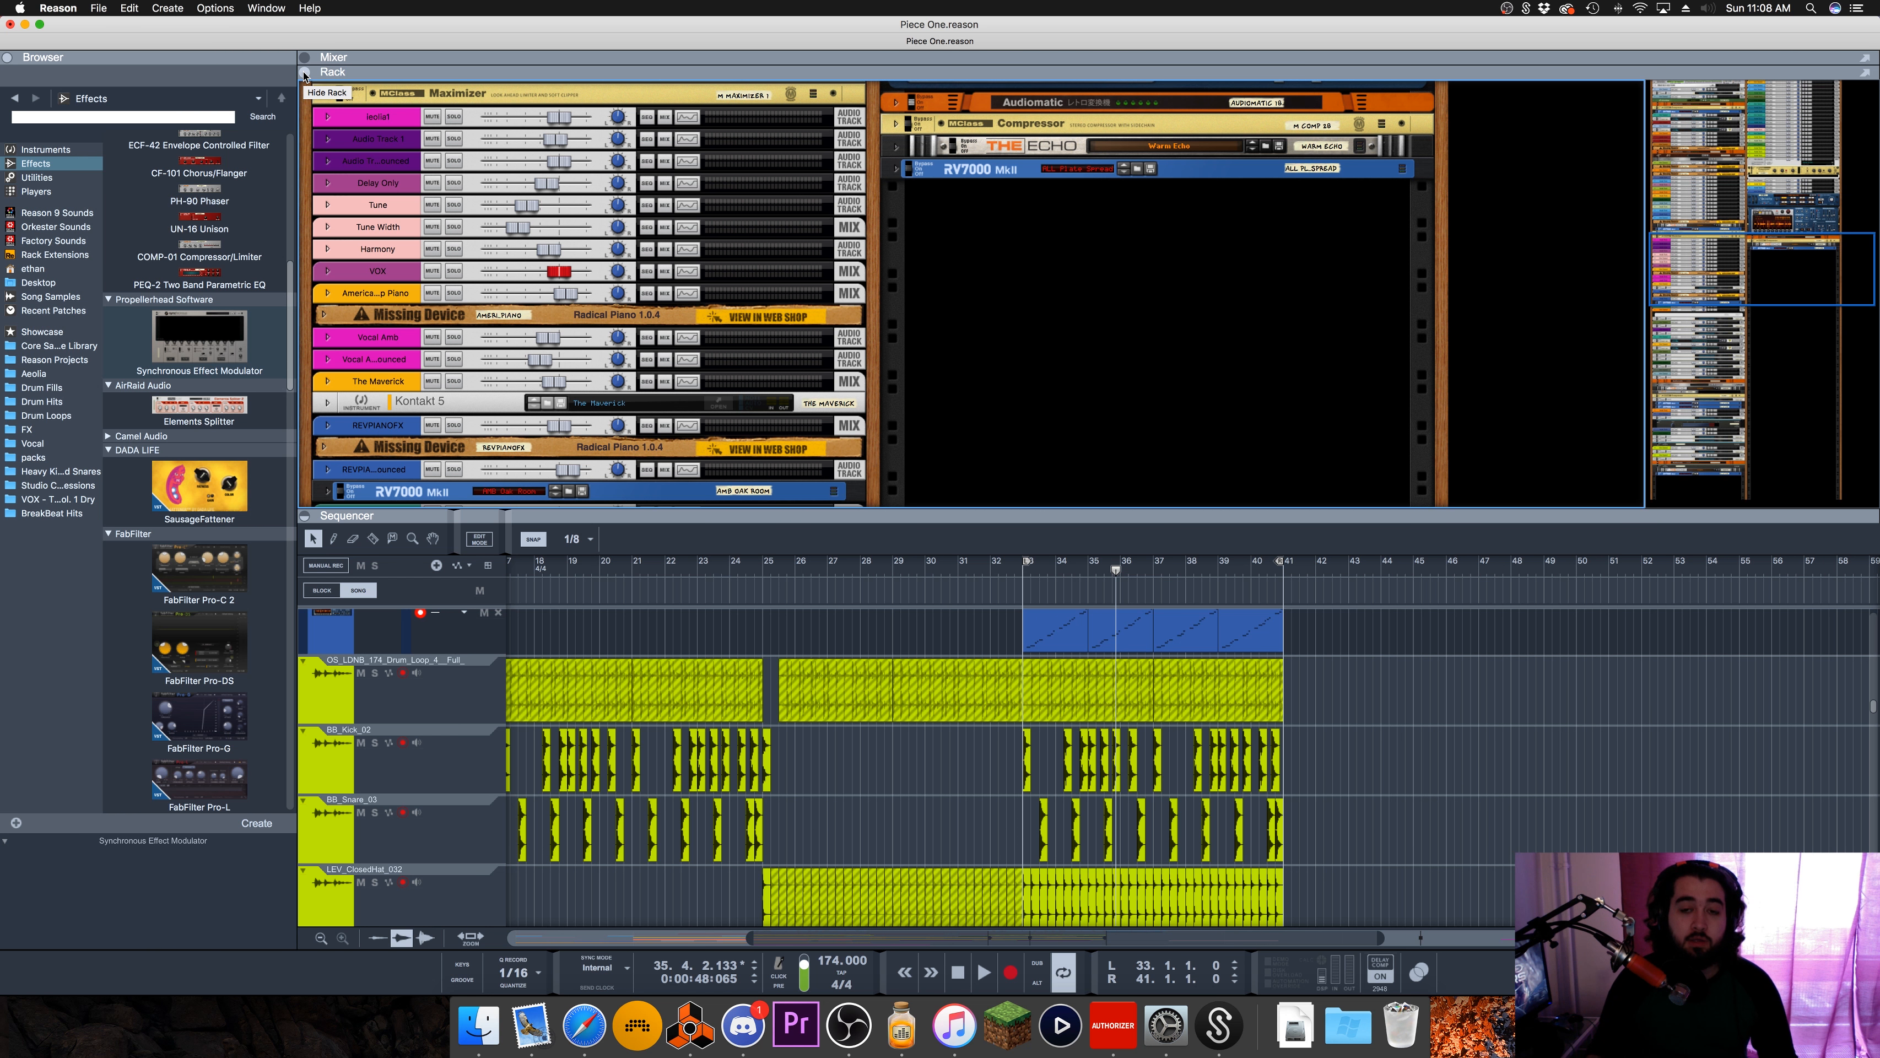
click(895, 170)
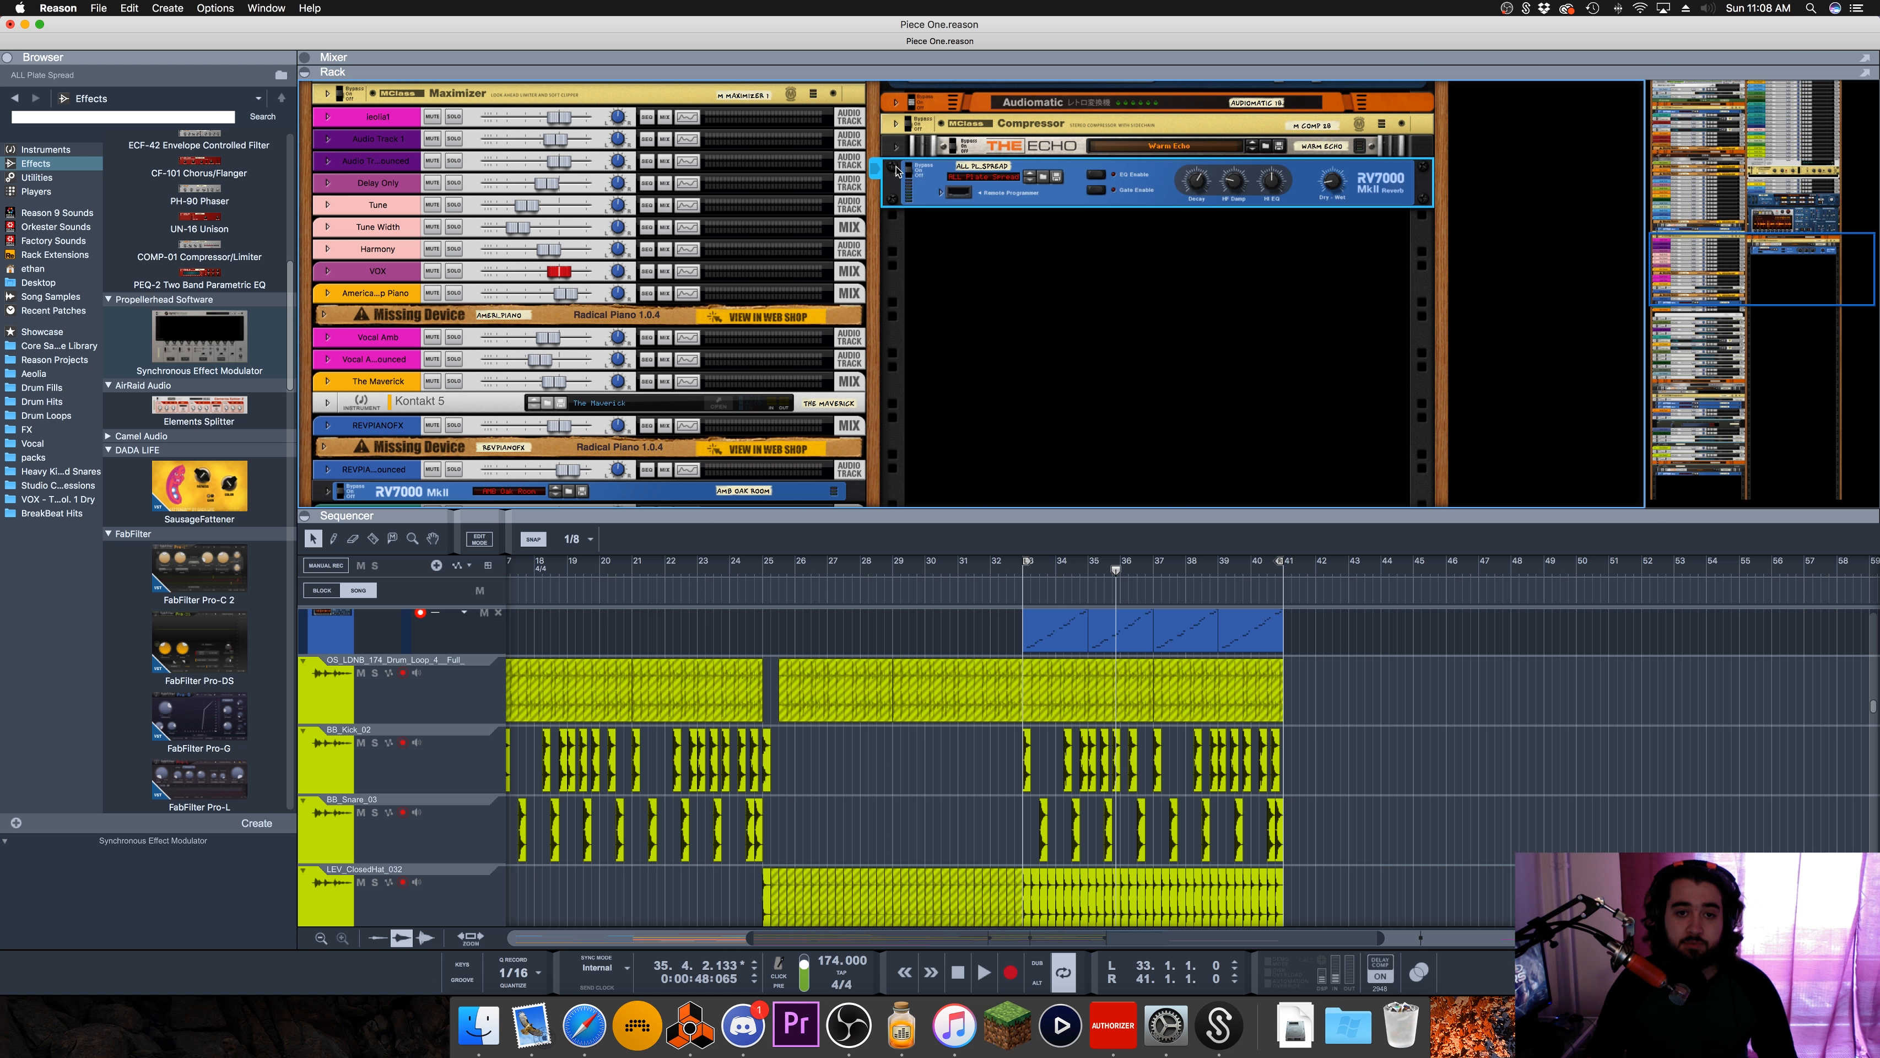
click(897, 178)
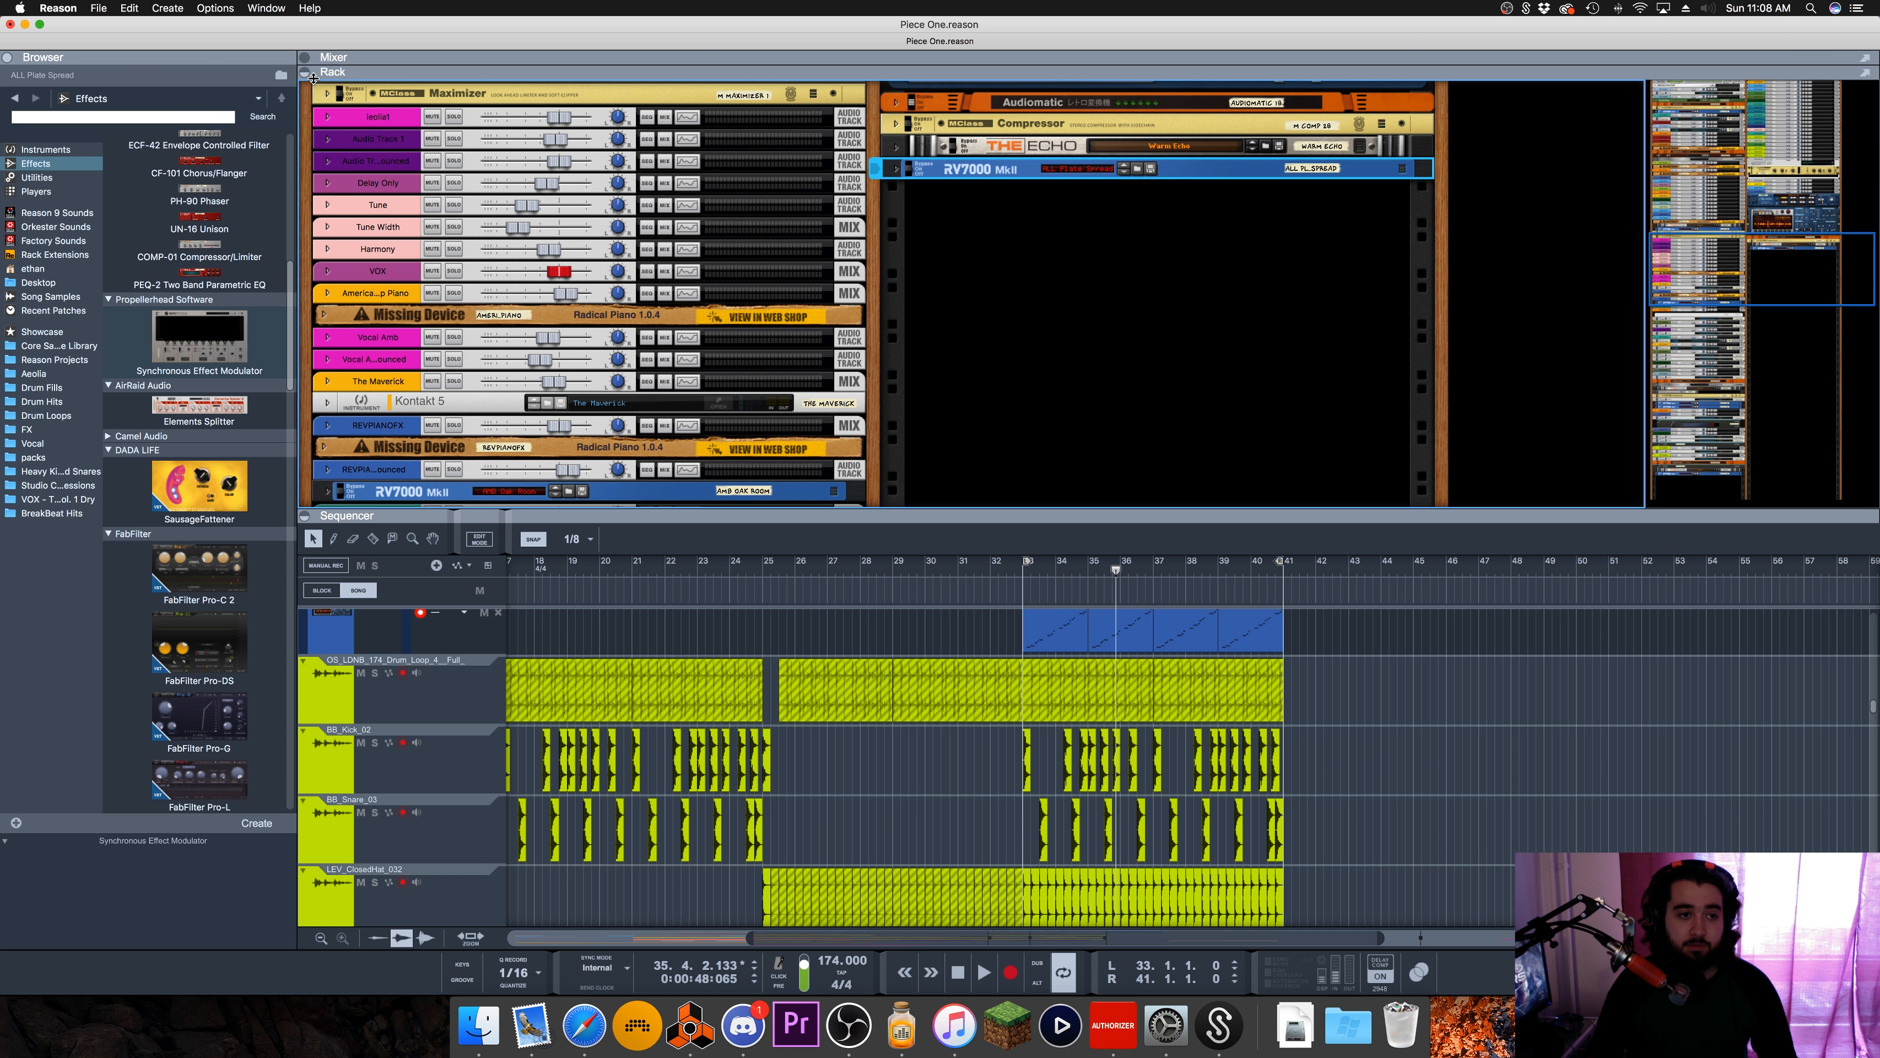
scroll(442, 231, up, 1)
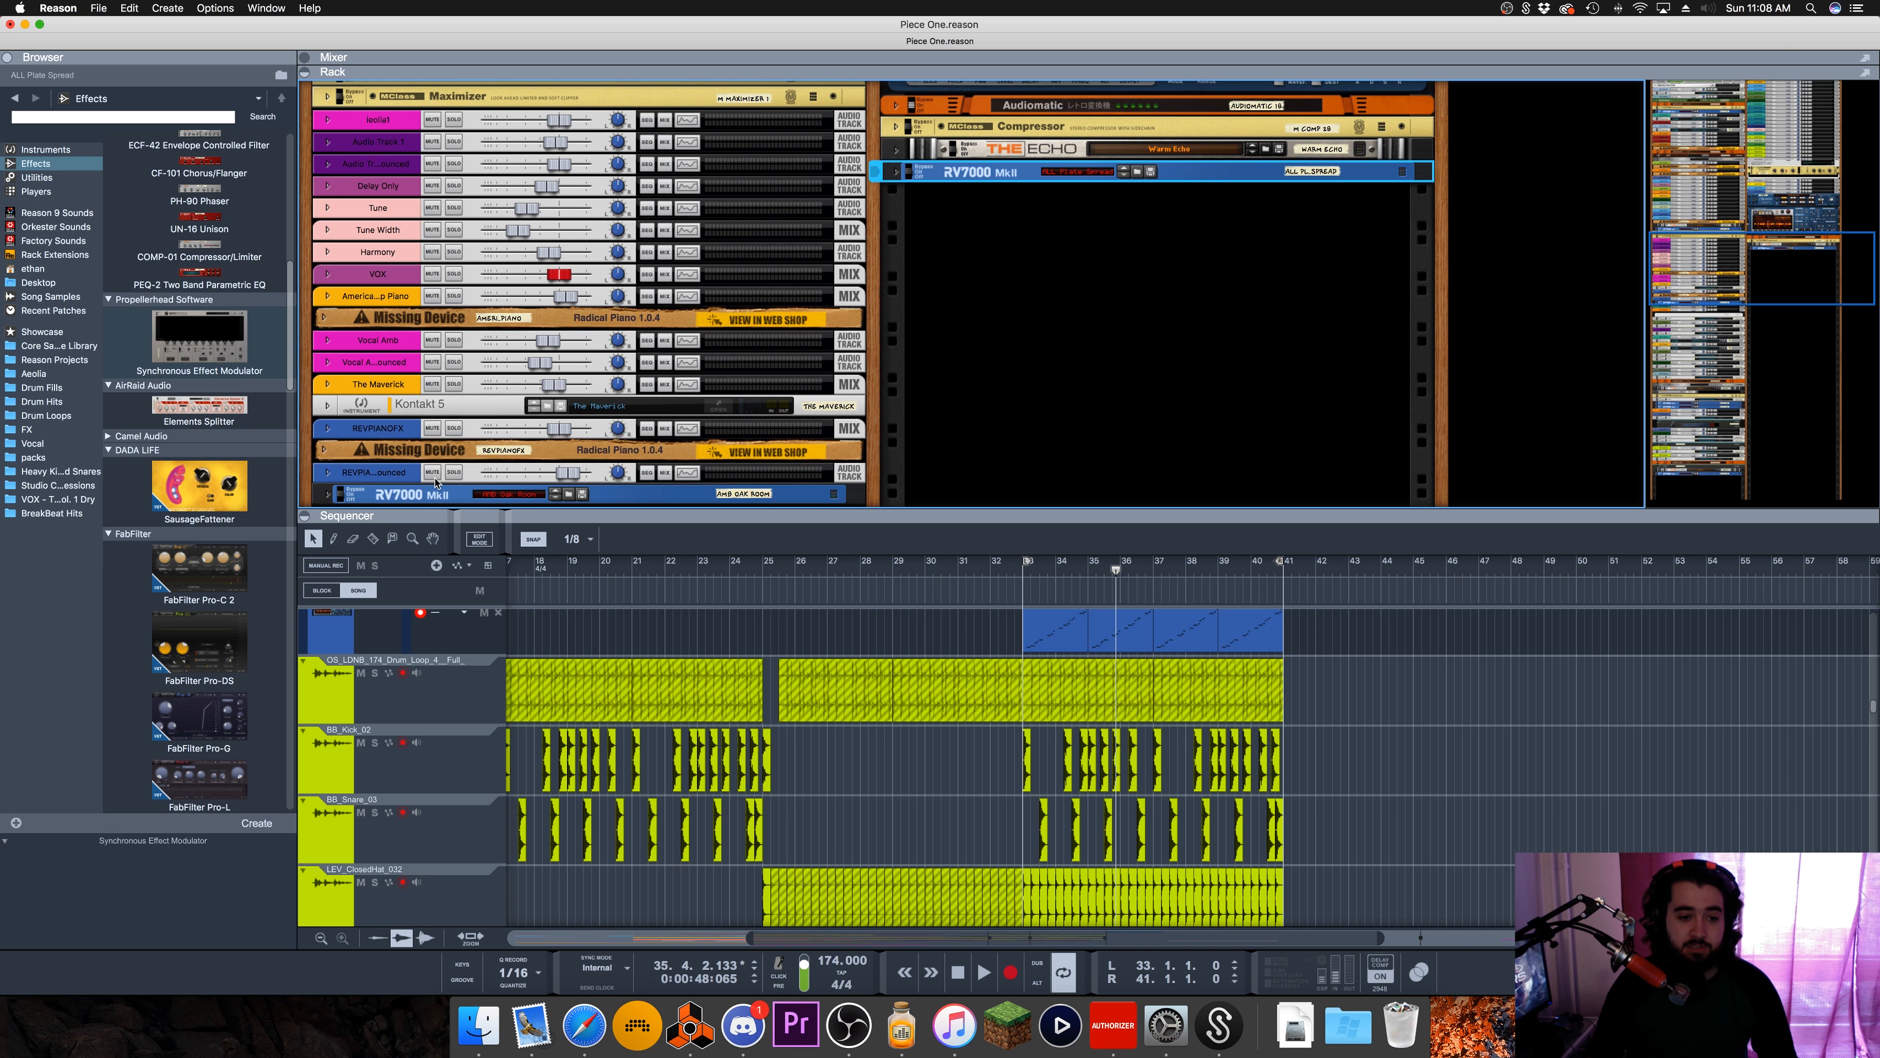
Step: Hide the rack to enlarge the sequencer and play the song from bar 21
click(305, 73)
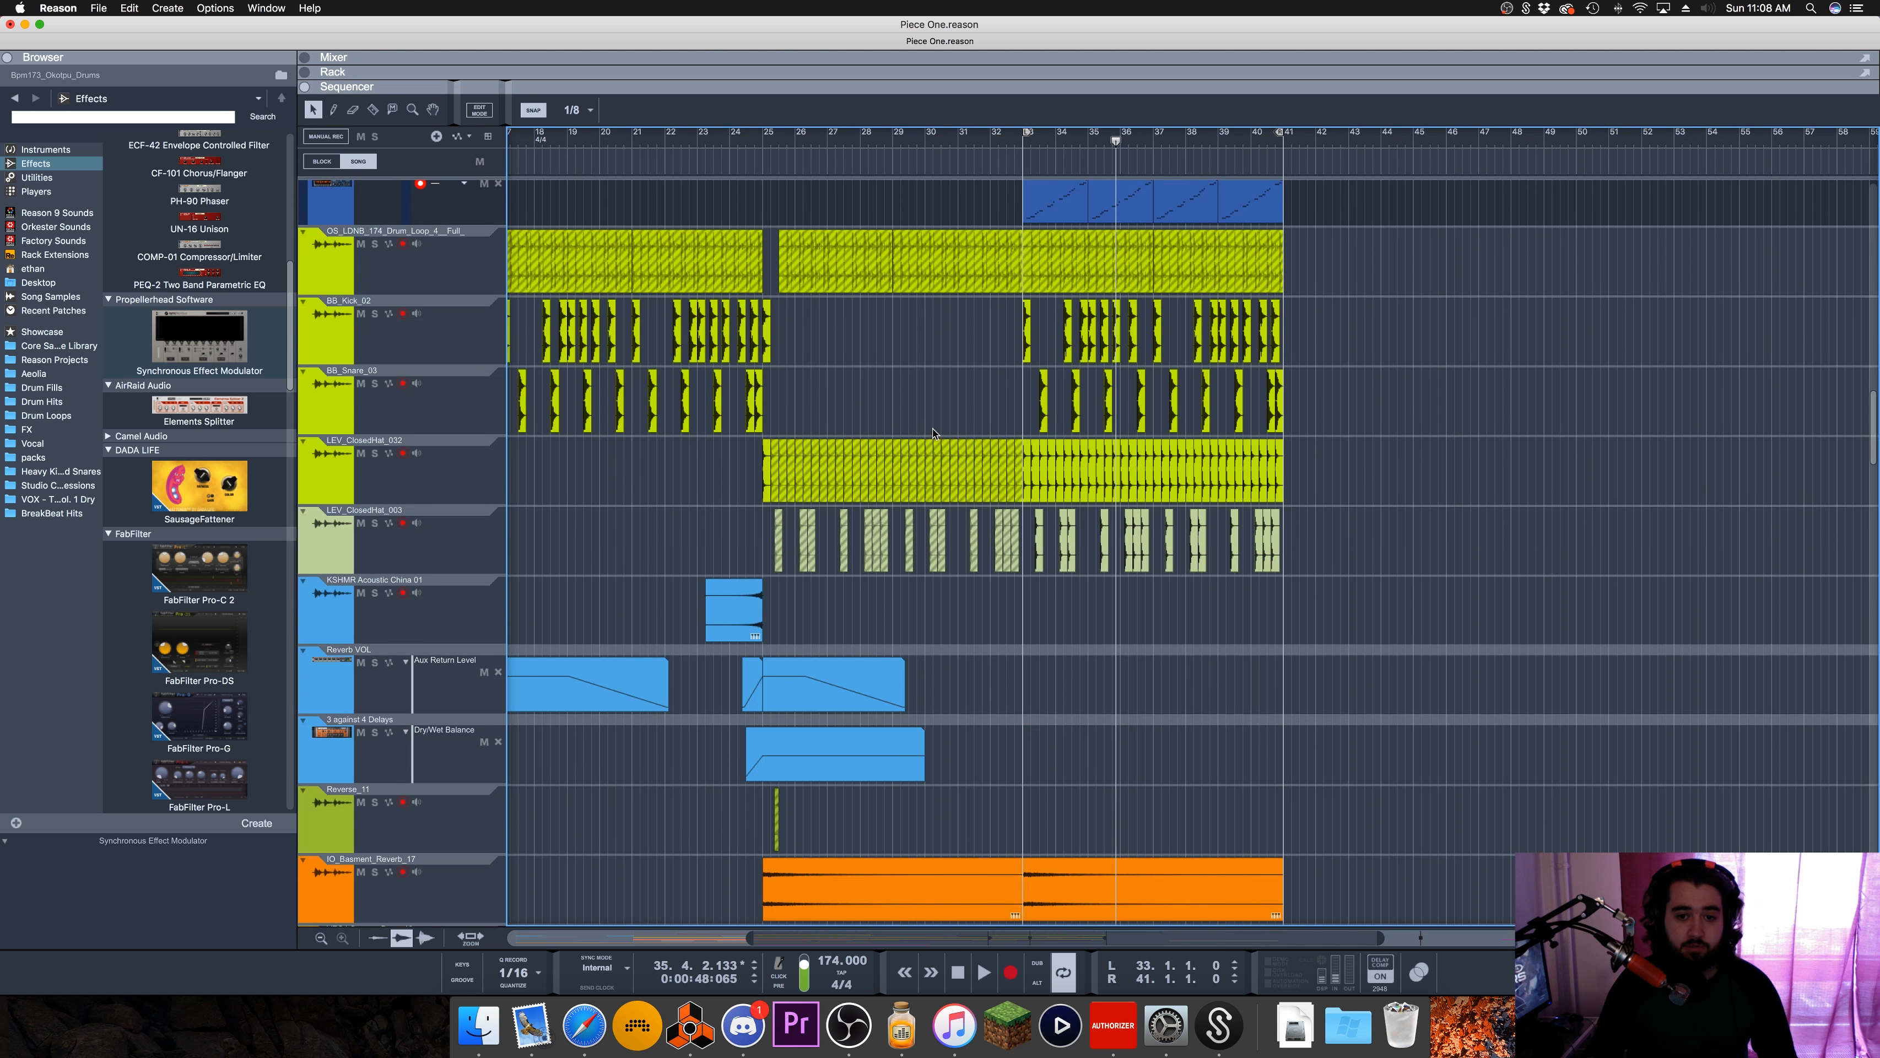
scroll(932, 434, up, 8)
scroll(667, 222, down, 1)
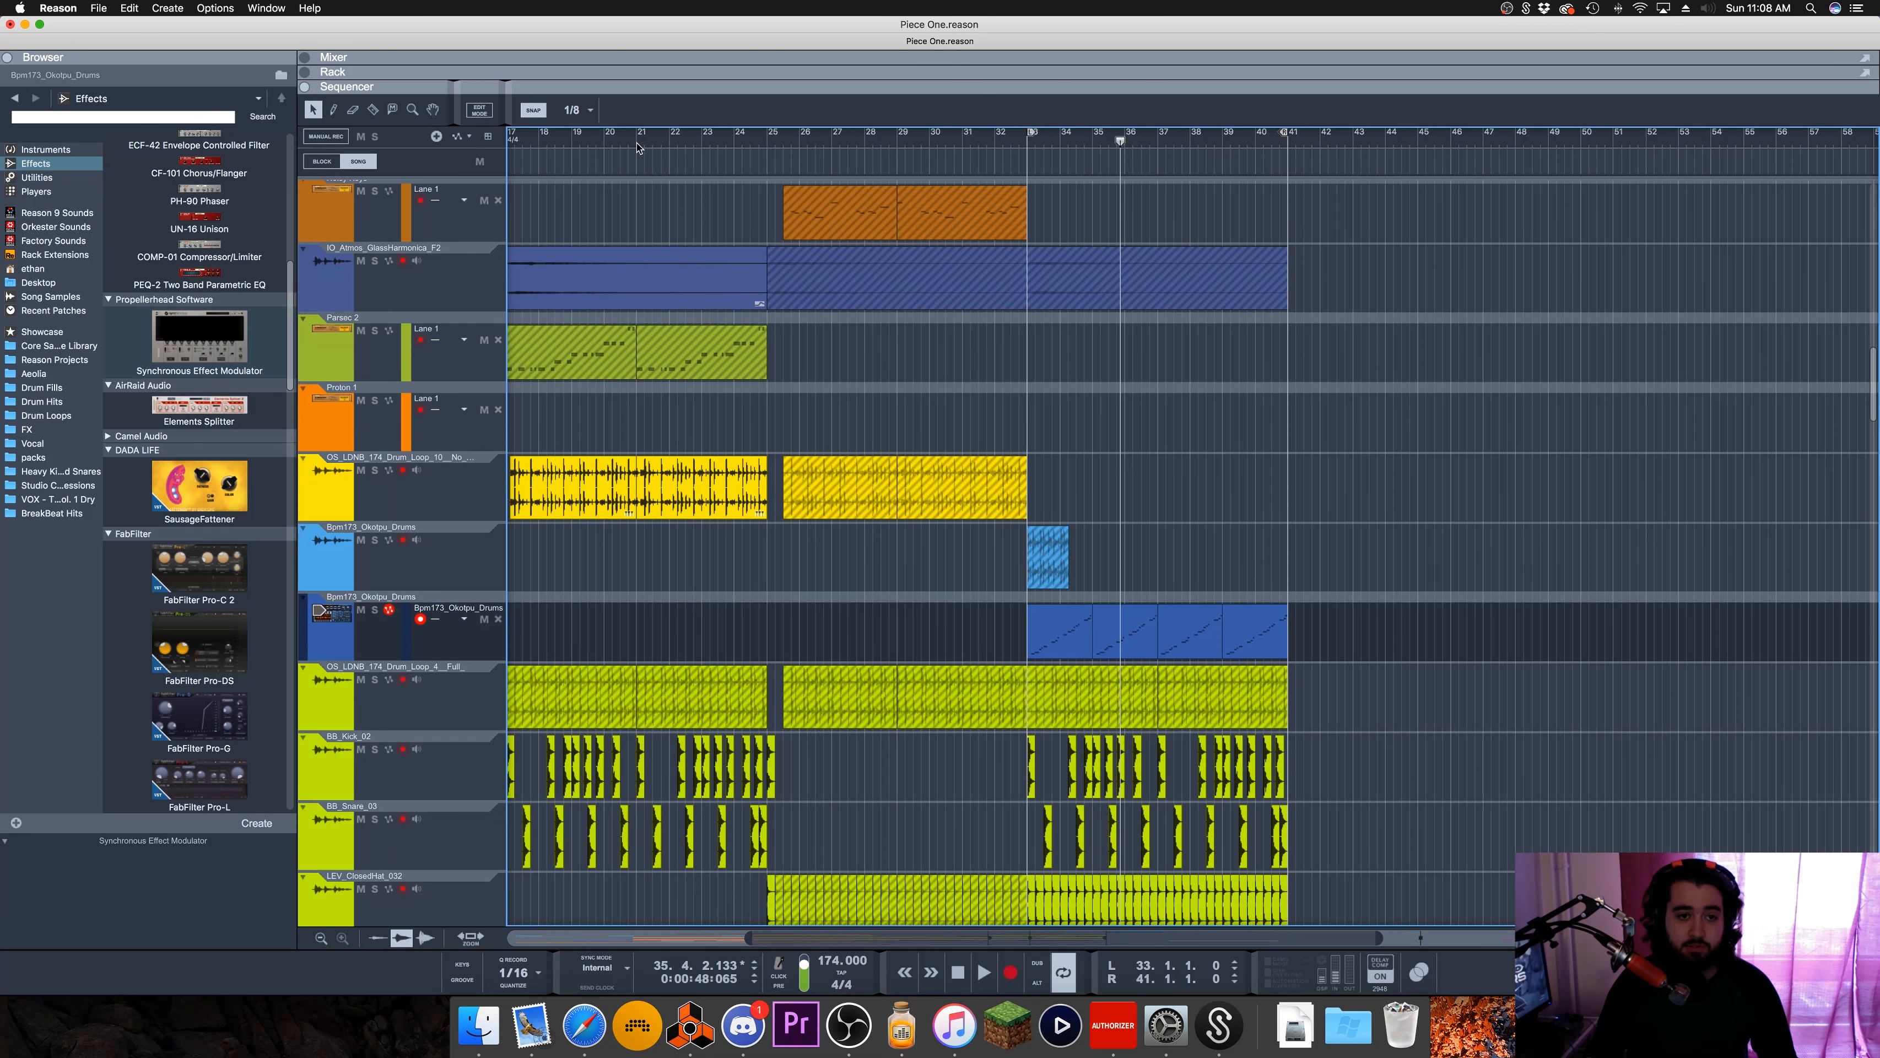
drag(605, 142, 637, 151)
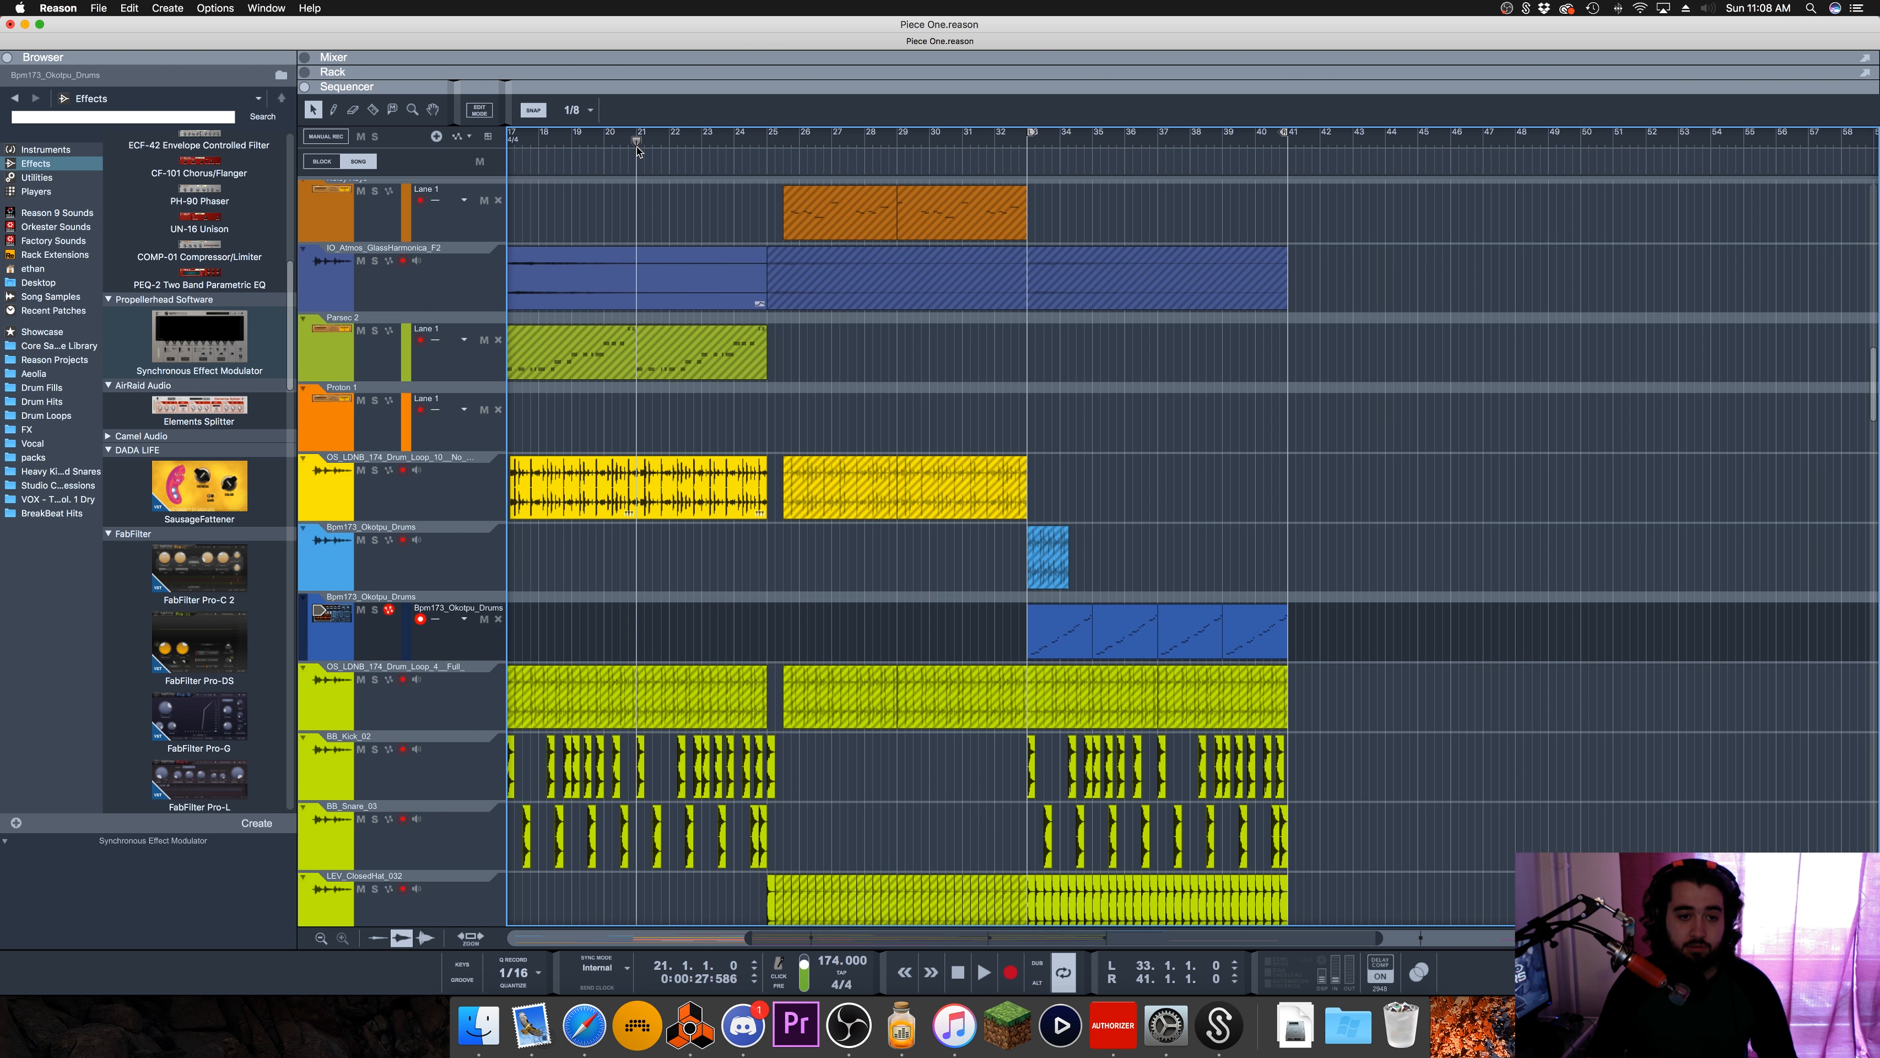
key(space)
Step: Look through the arrangement's drum, effect, piano and vocal tracks down to the Vocal Amb Bounced track
scroll(807, 231, up, 1)
scroll(807, 231, left, 1)
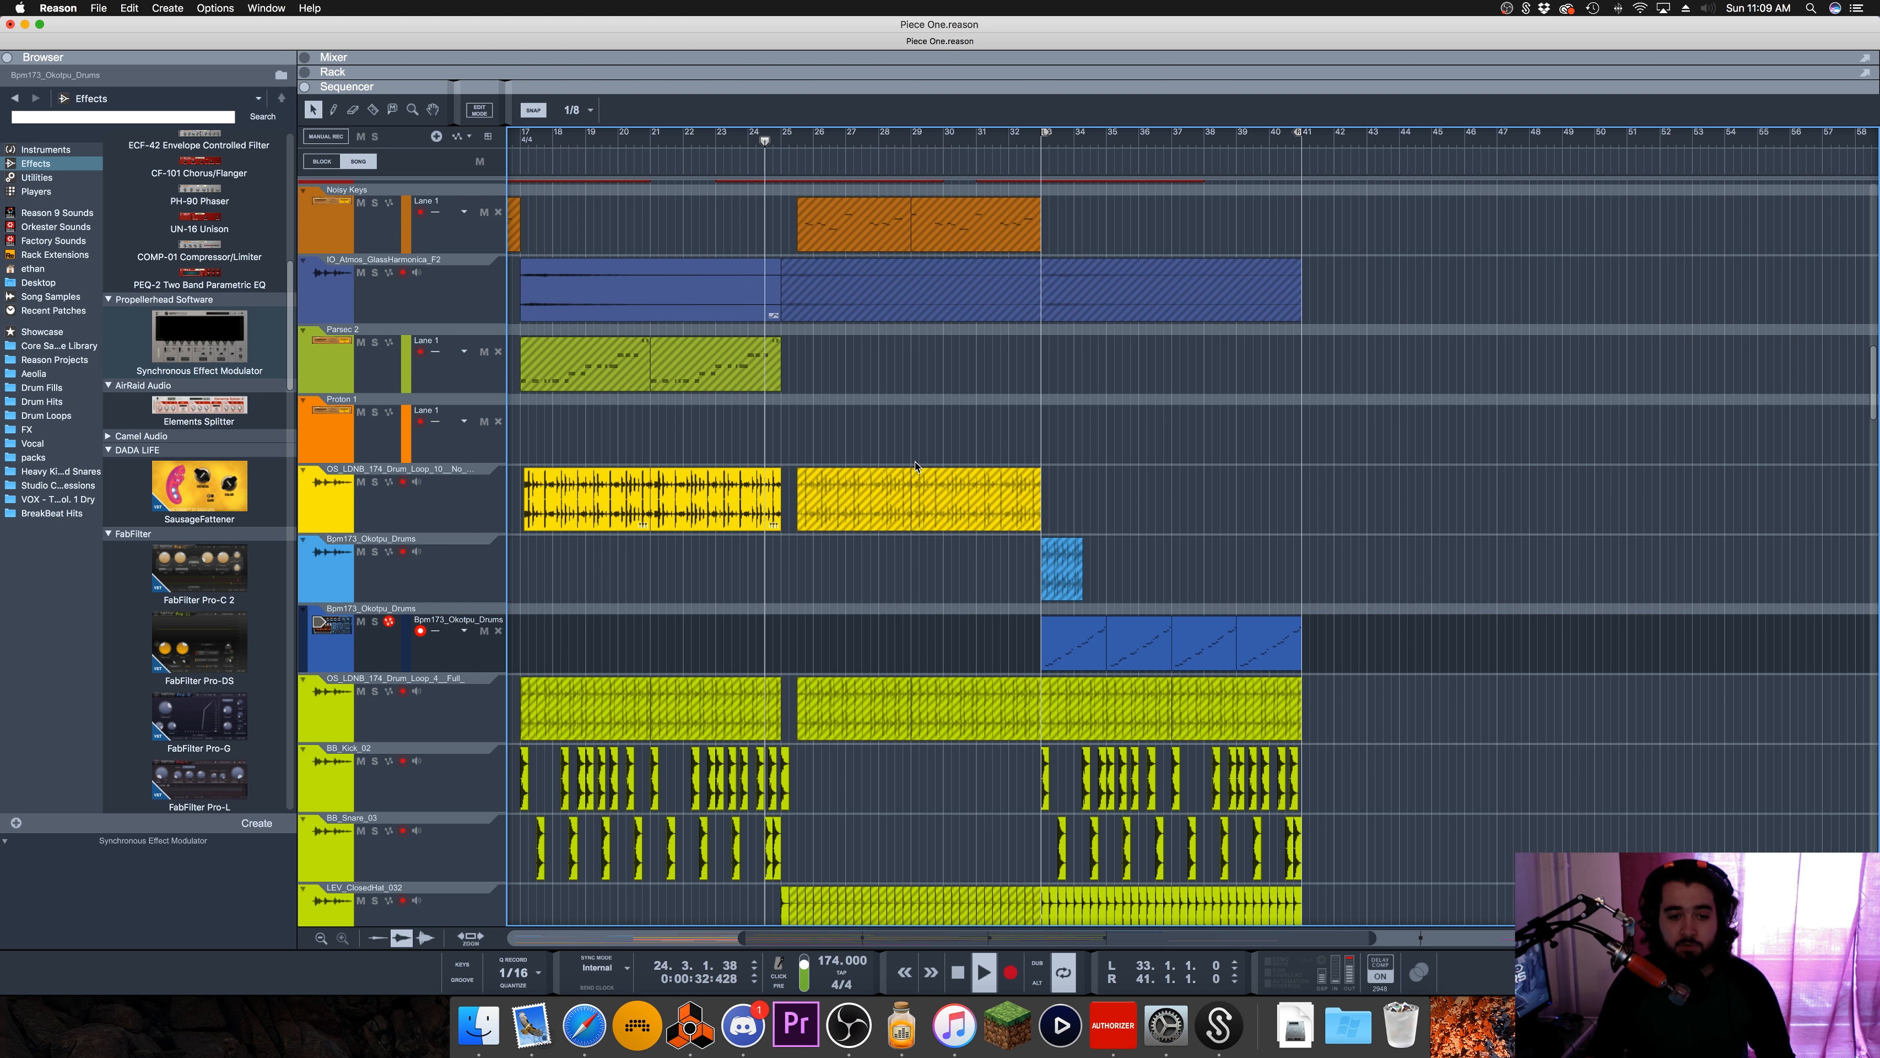
scroll(915, 466, down, 10)
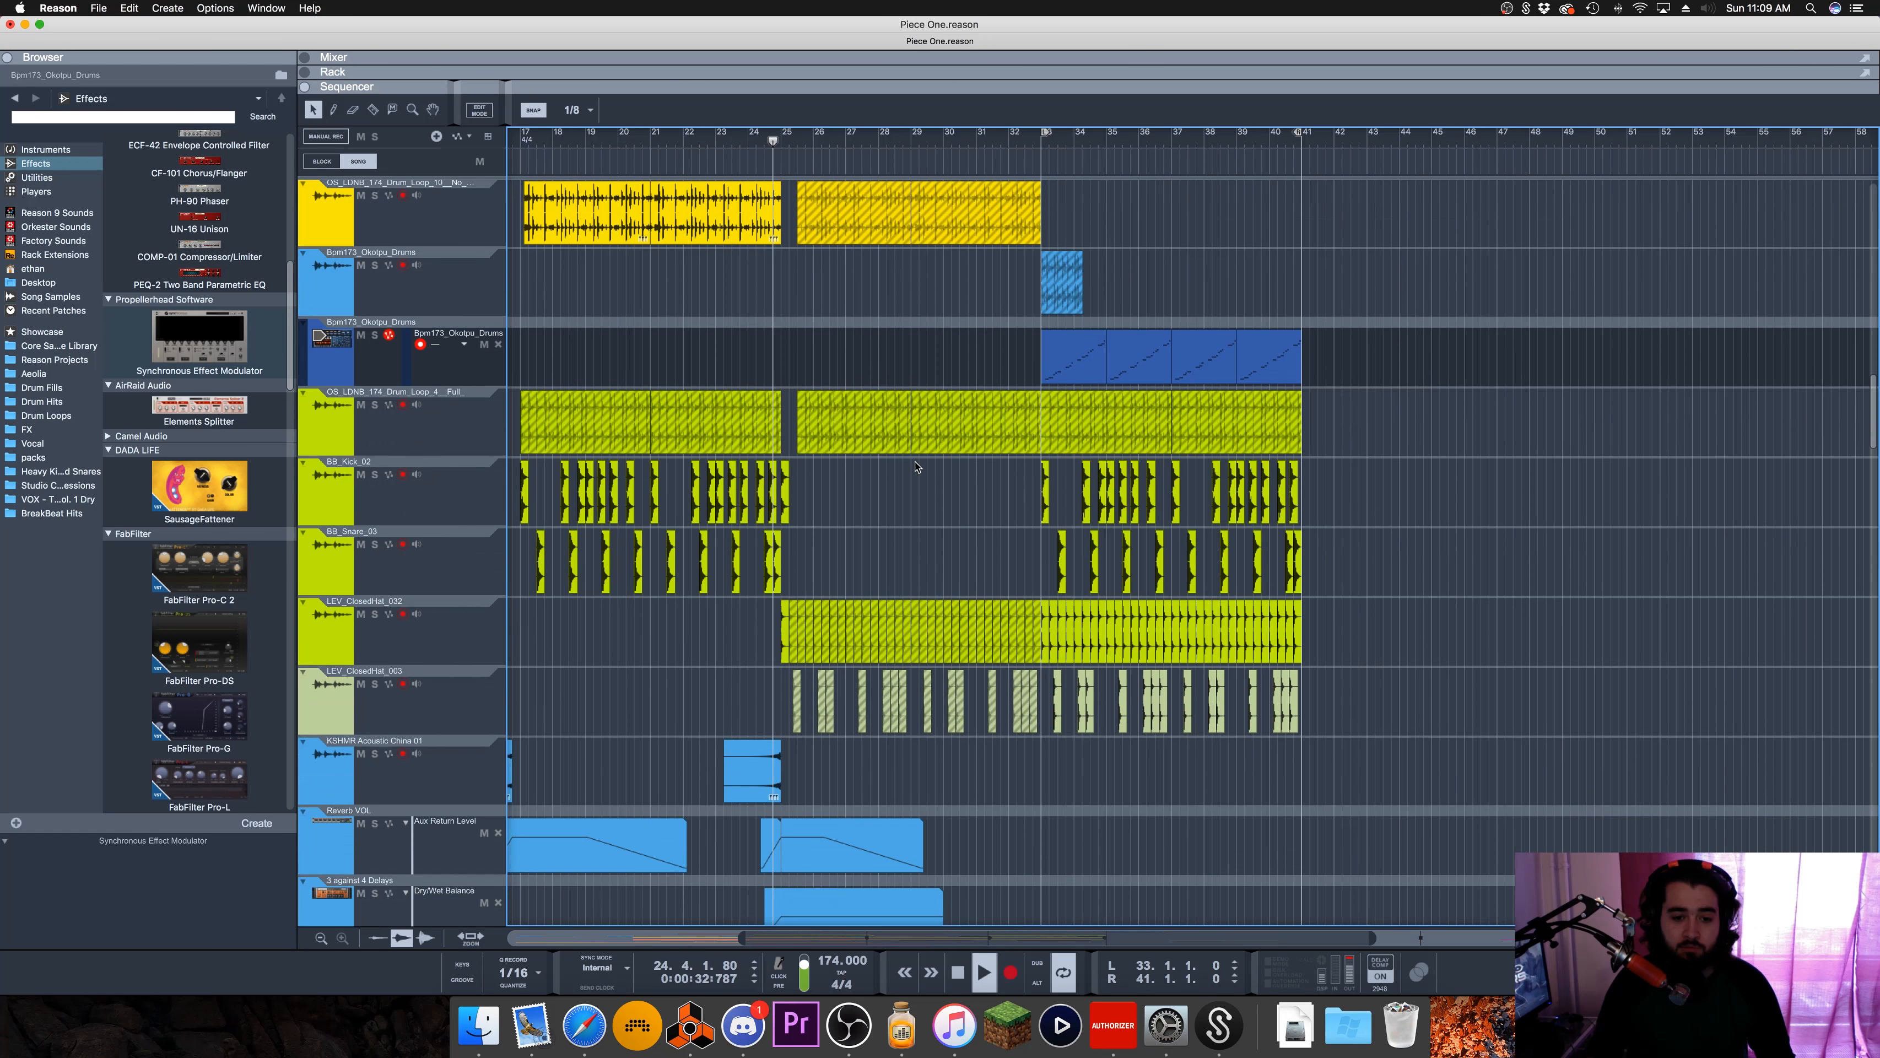
scroll(915, 467, down, 5)
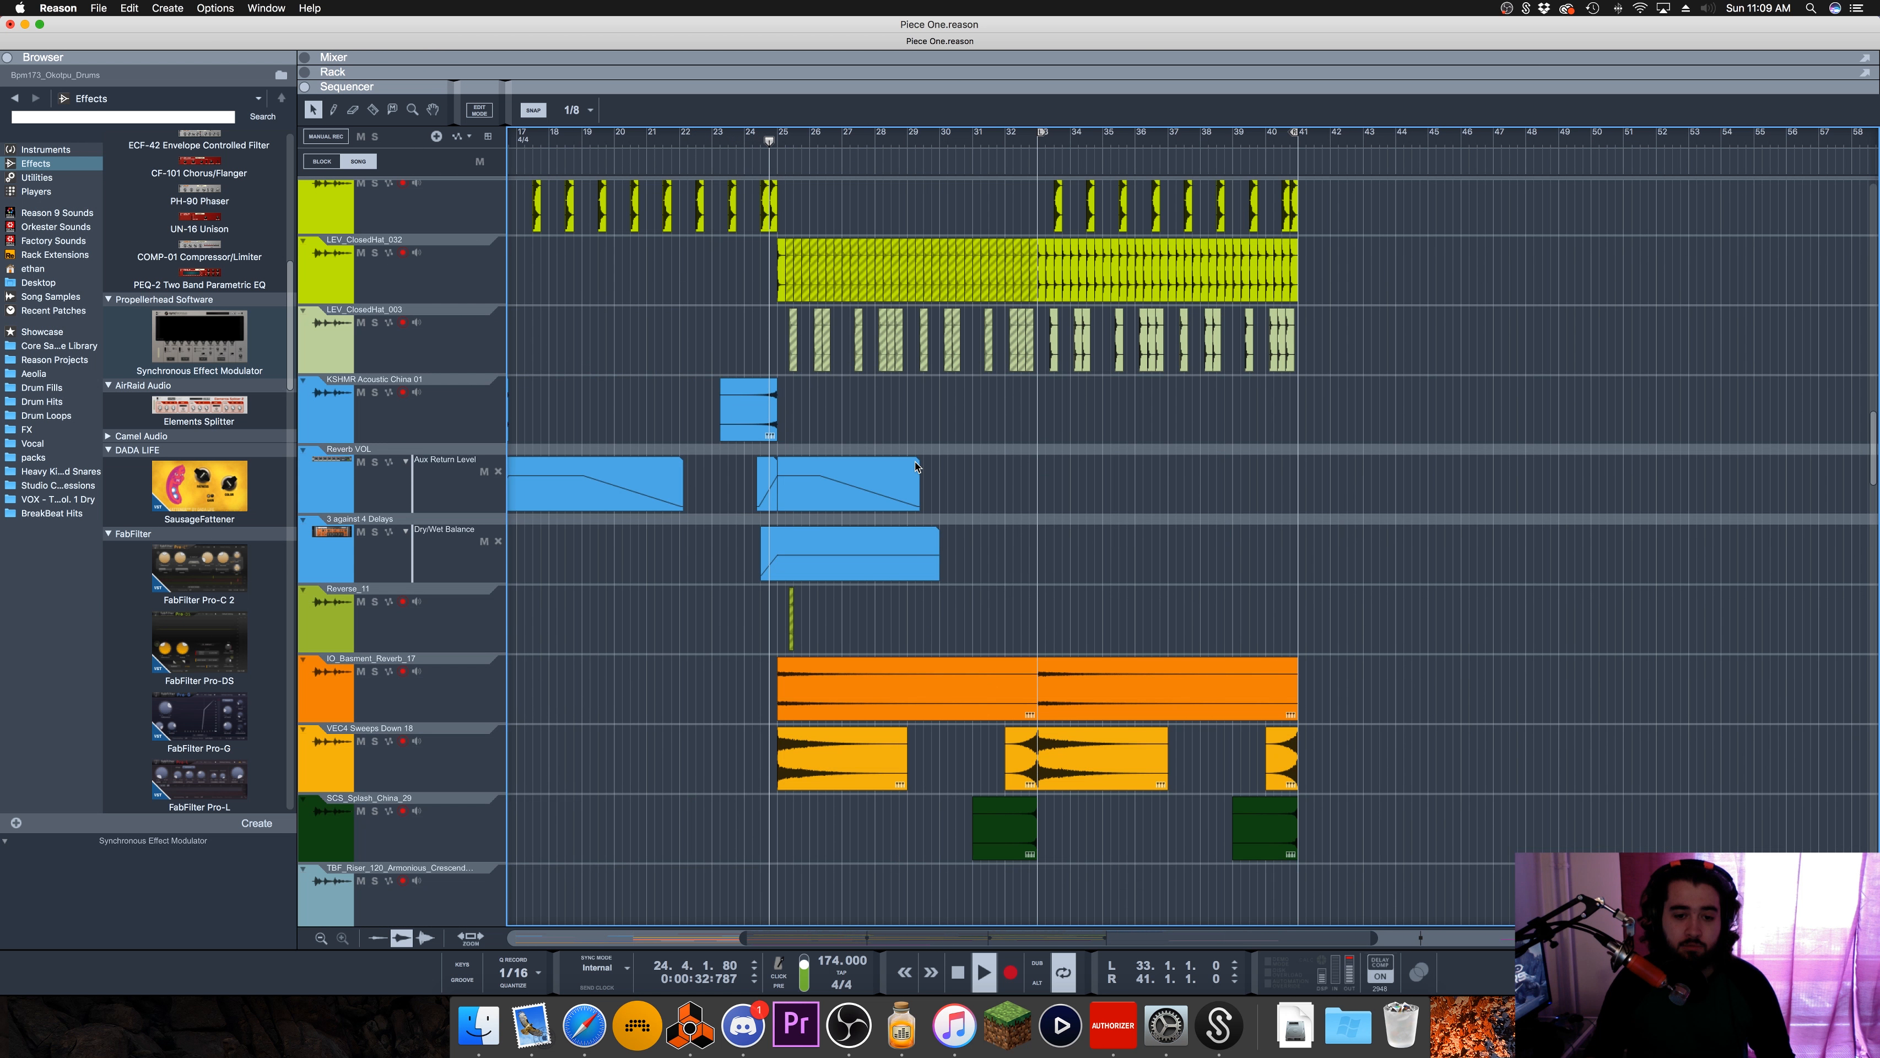
scroll(917, 466, down, 10)
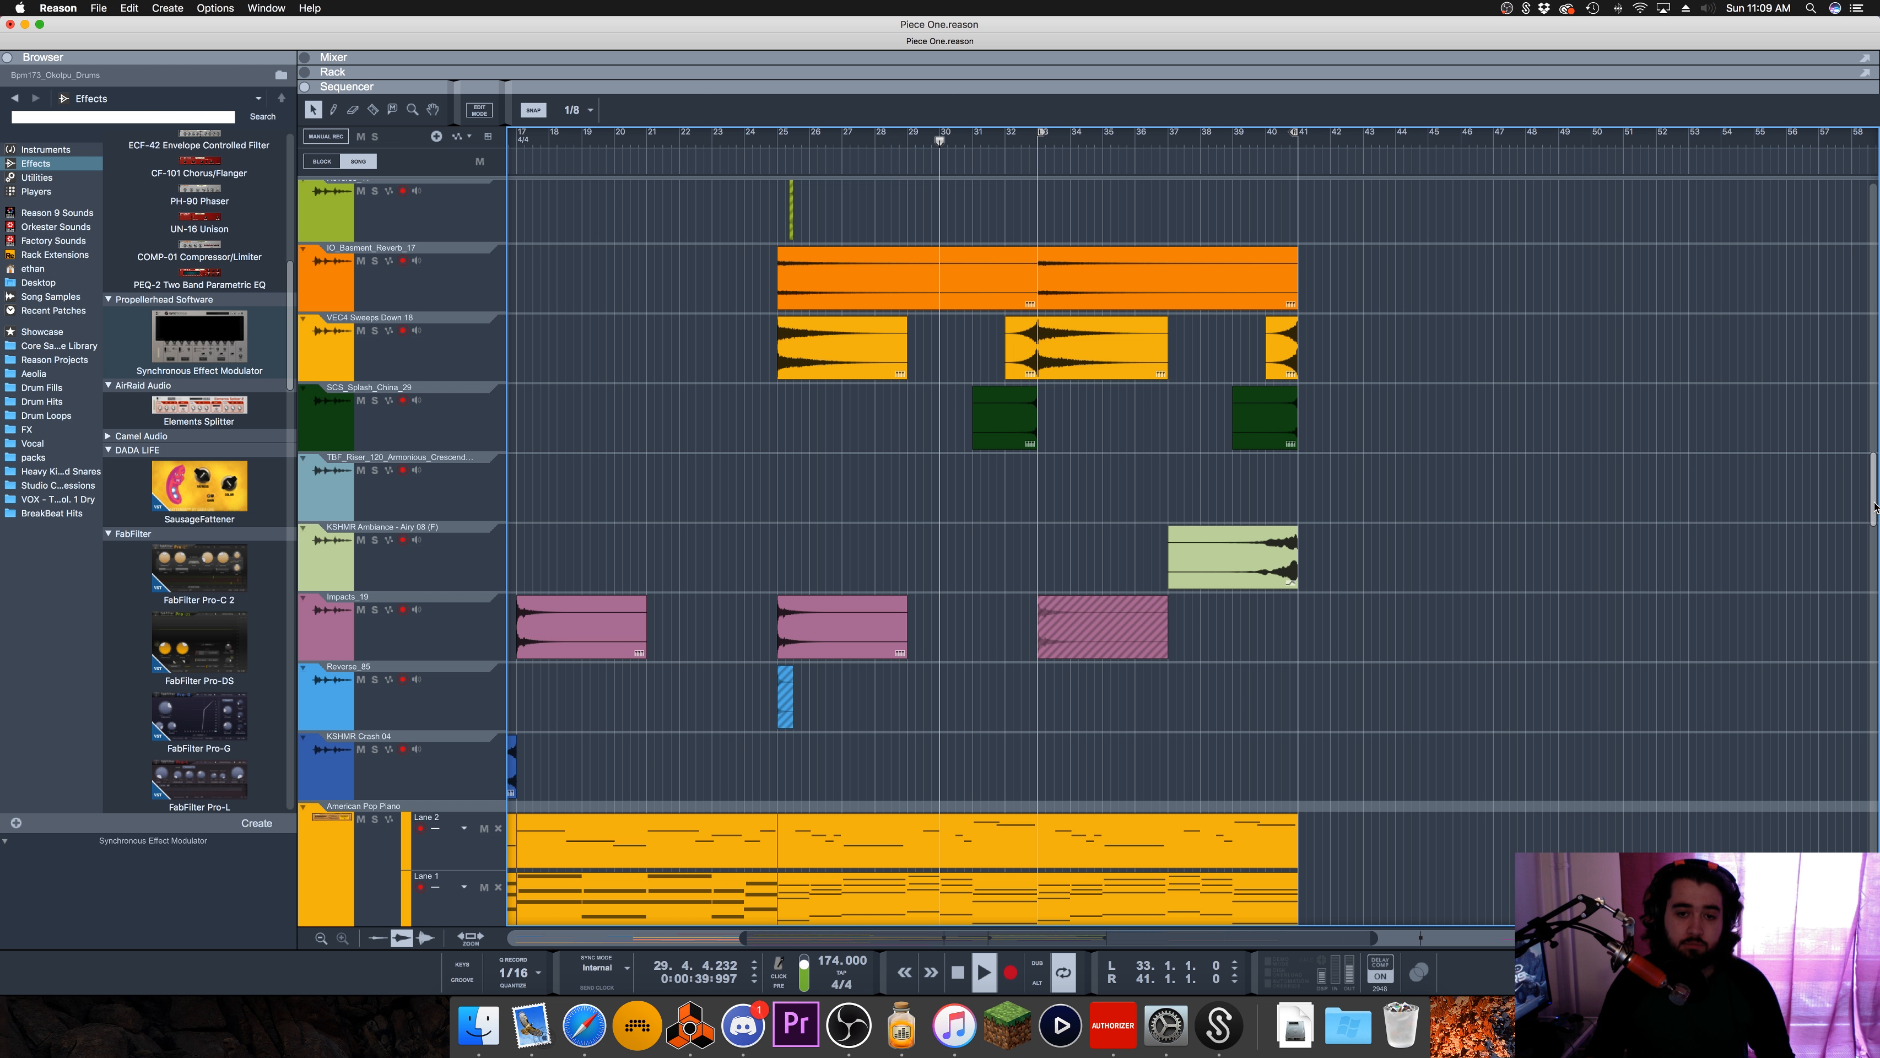
scroll(1874, 508, down, 1)
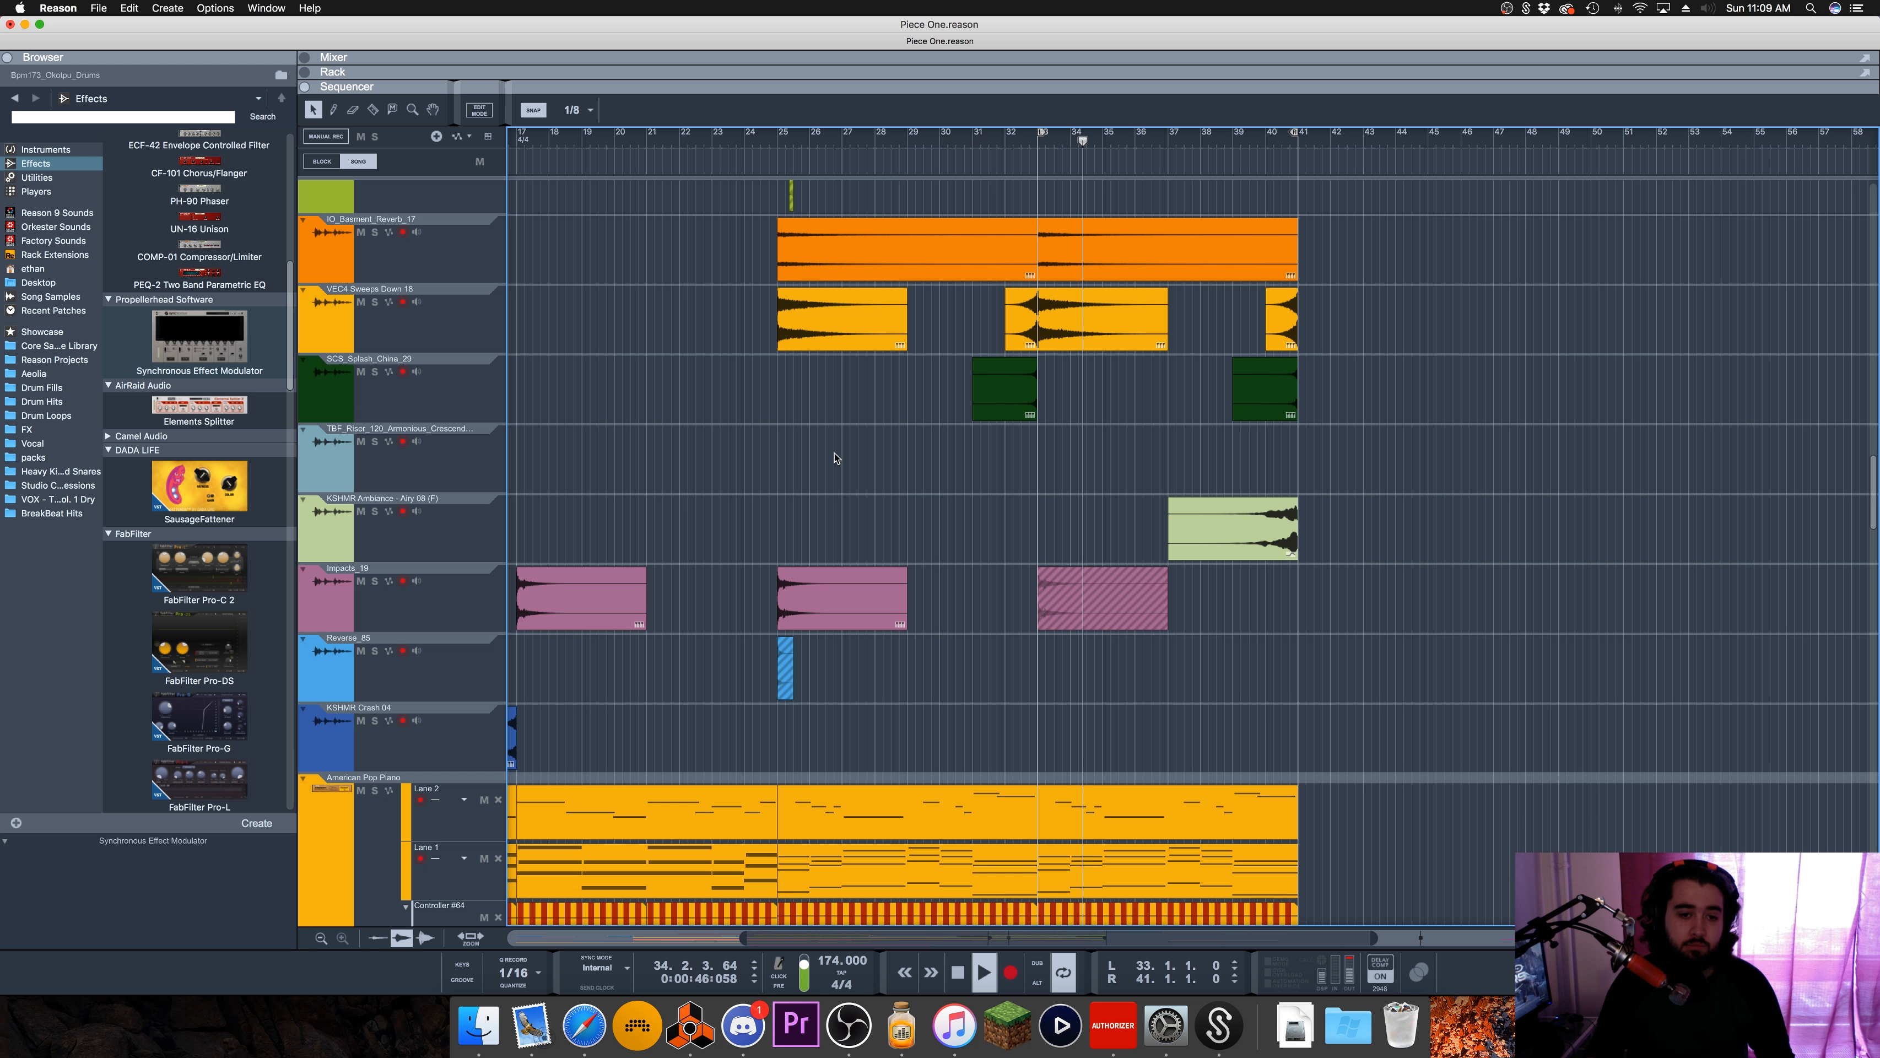
scroll(834, 457, down, 15)
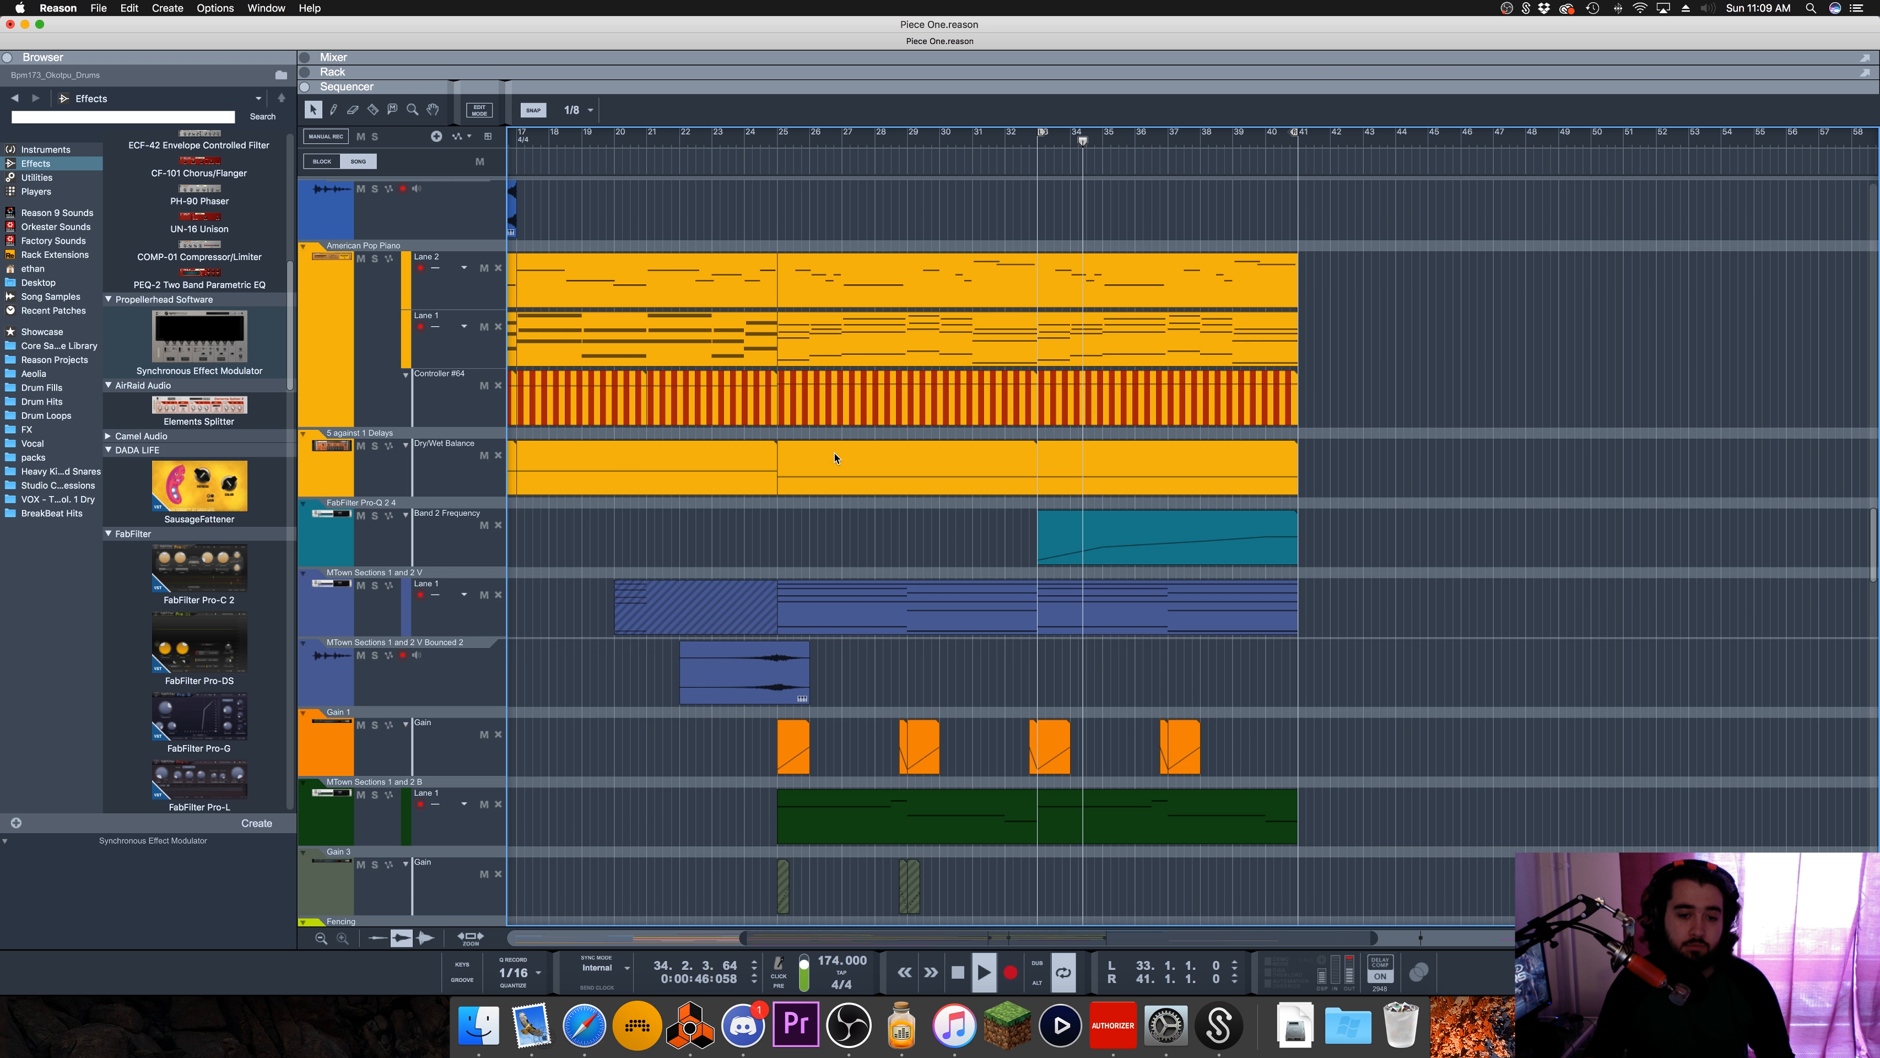
scroll(835, 457, up, 15)
scroll(834, 457, up, 10)
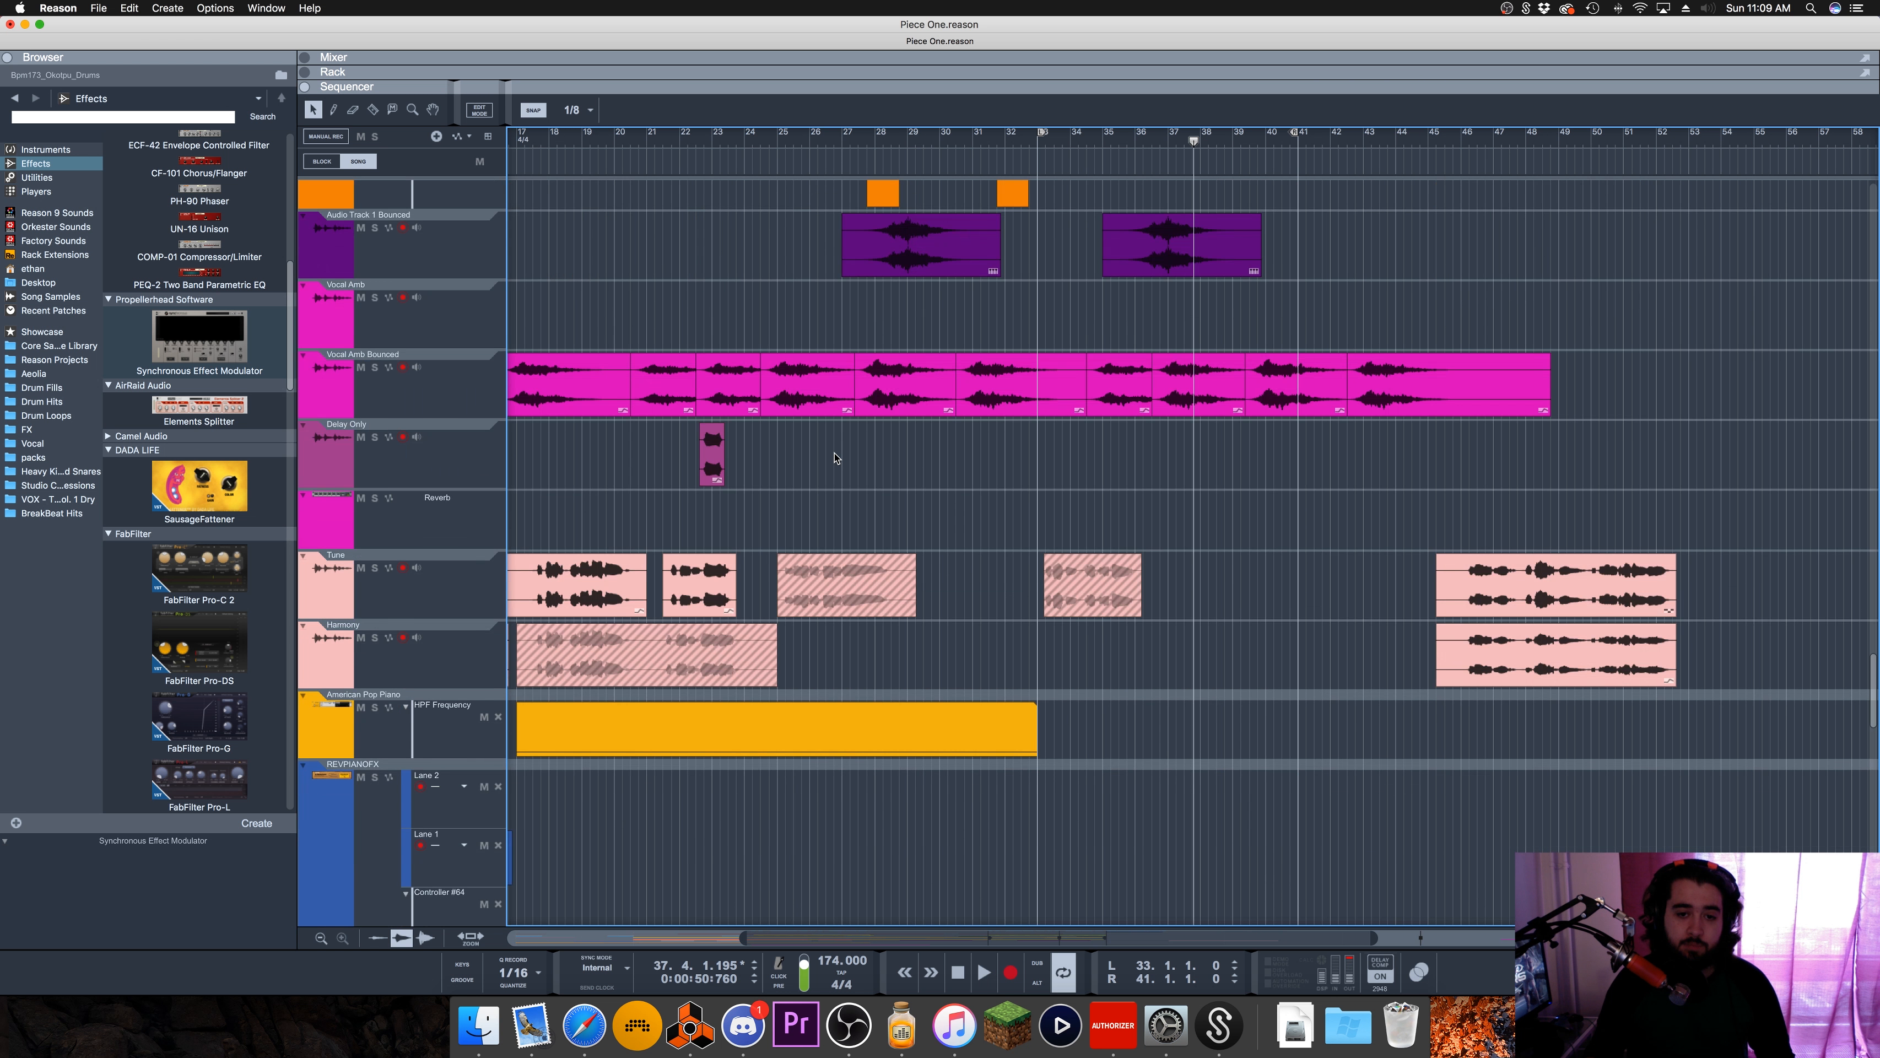
scroll(834, 457, up, 1)
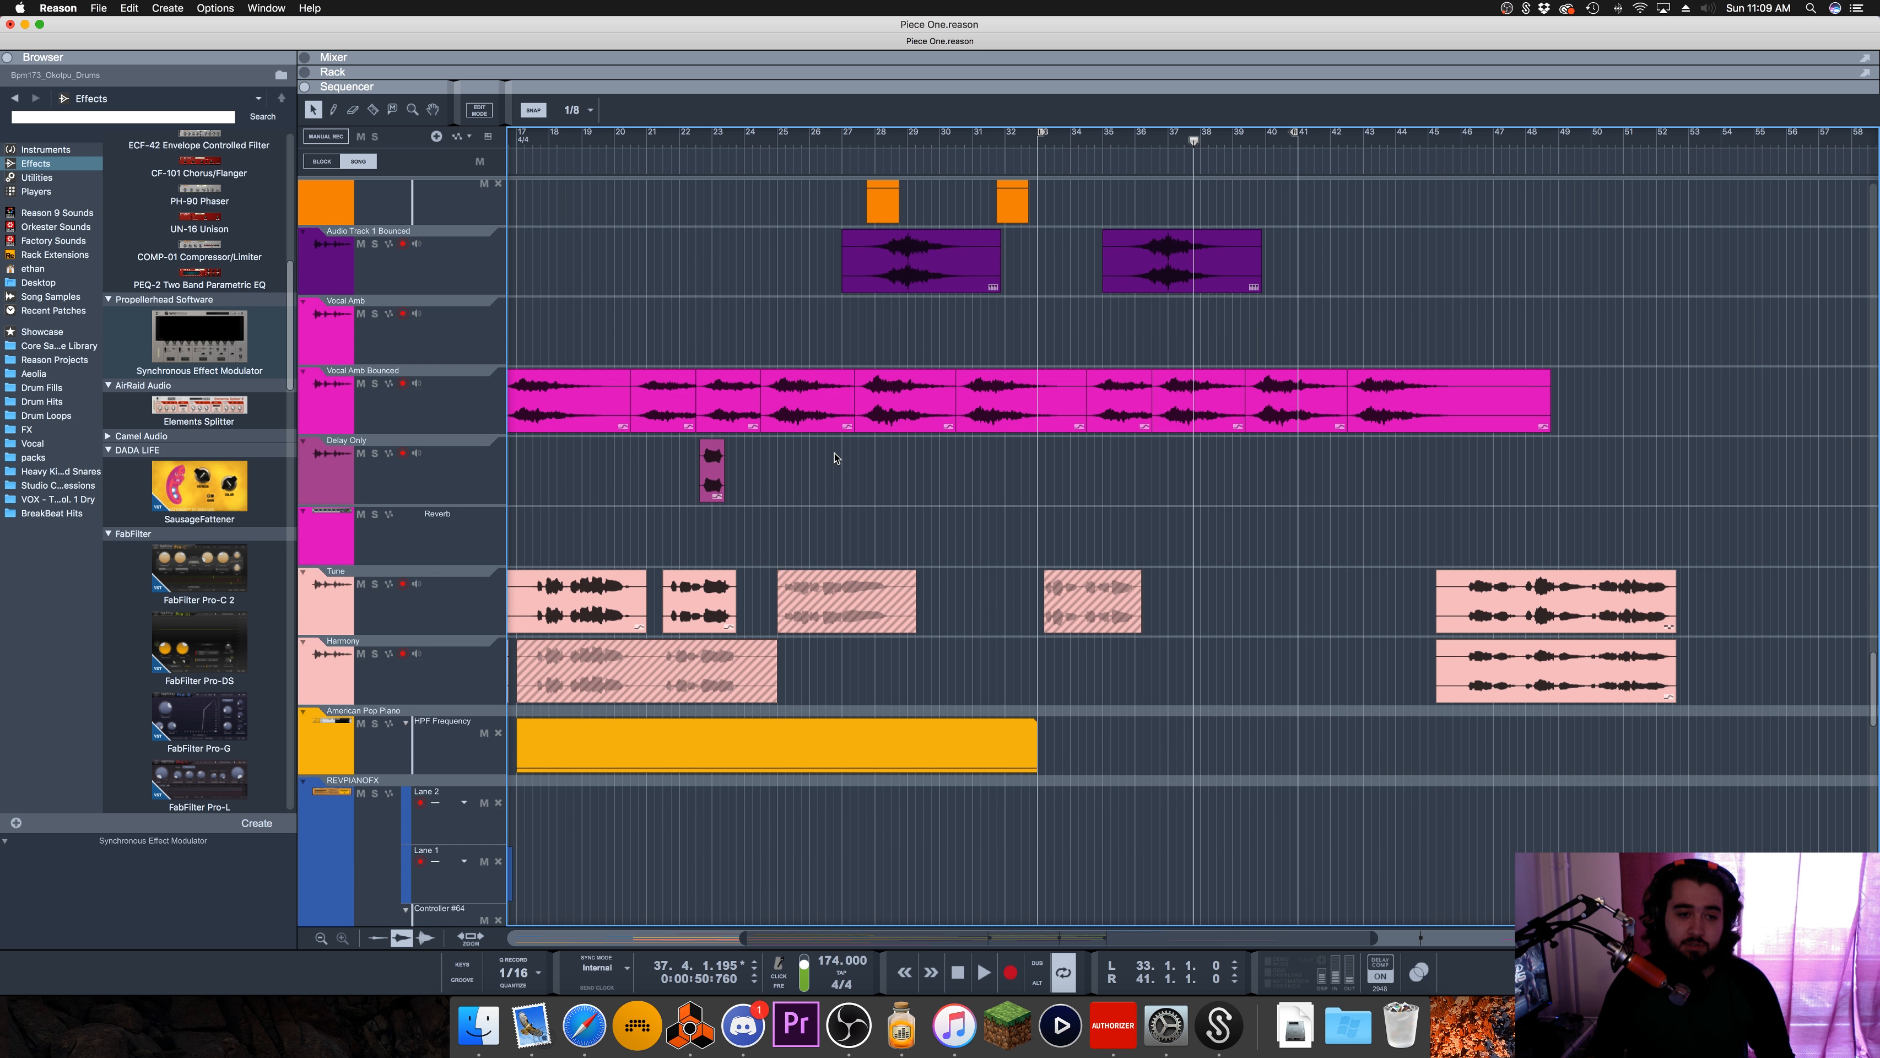
Step: Solo the Vocal Amb Bounced track and play it from just before bar 28
click(822, 404)
click(1038, 411)
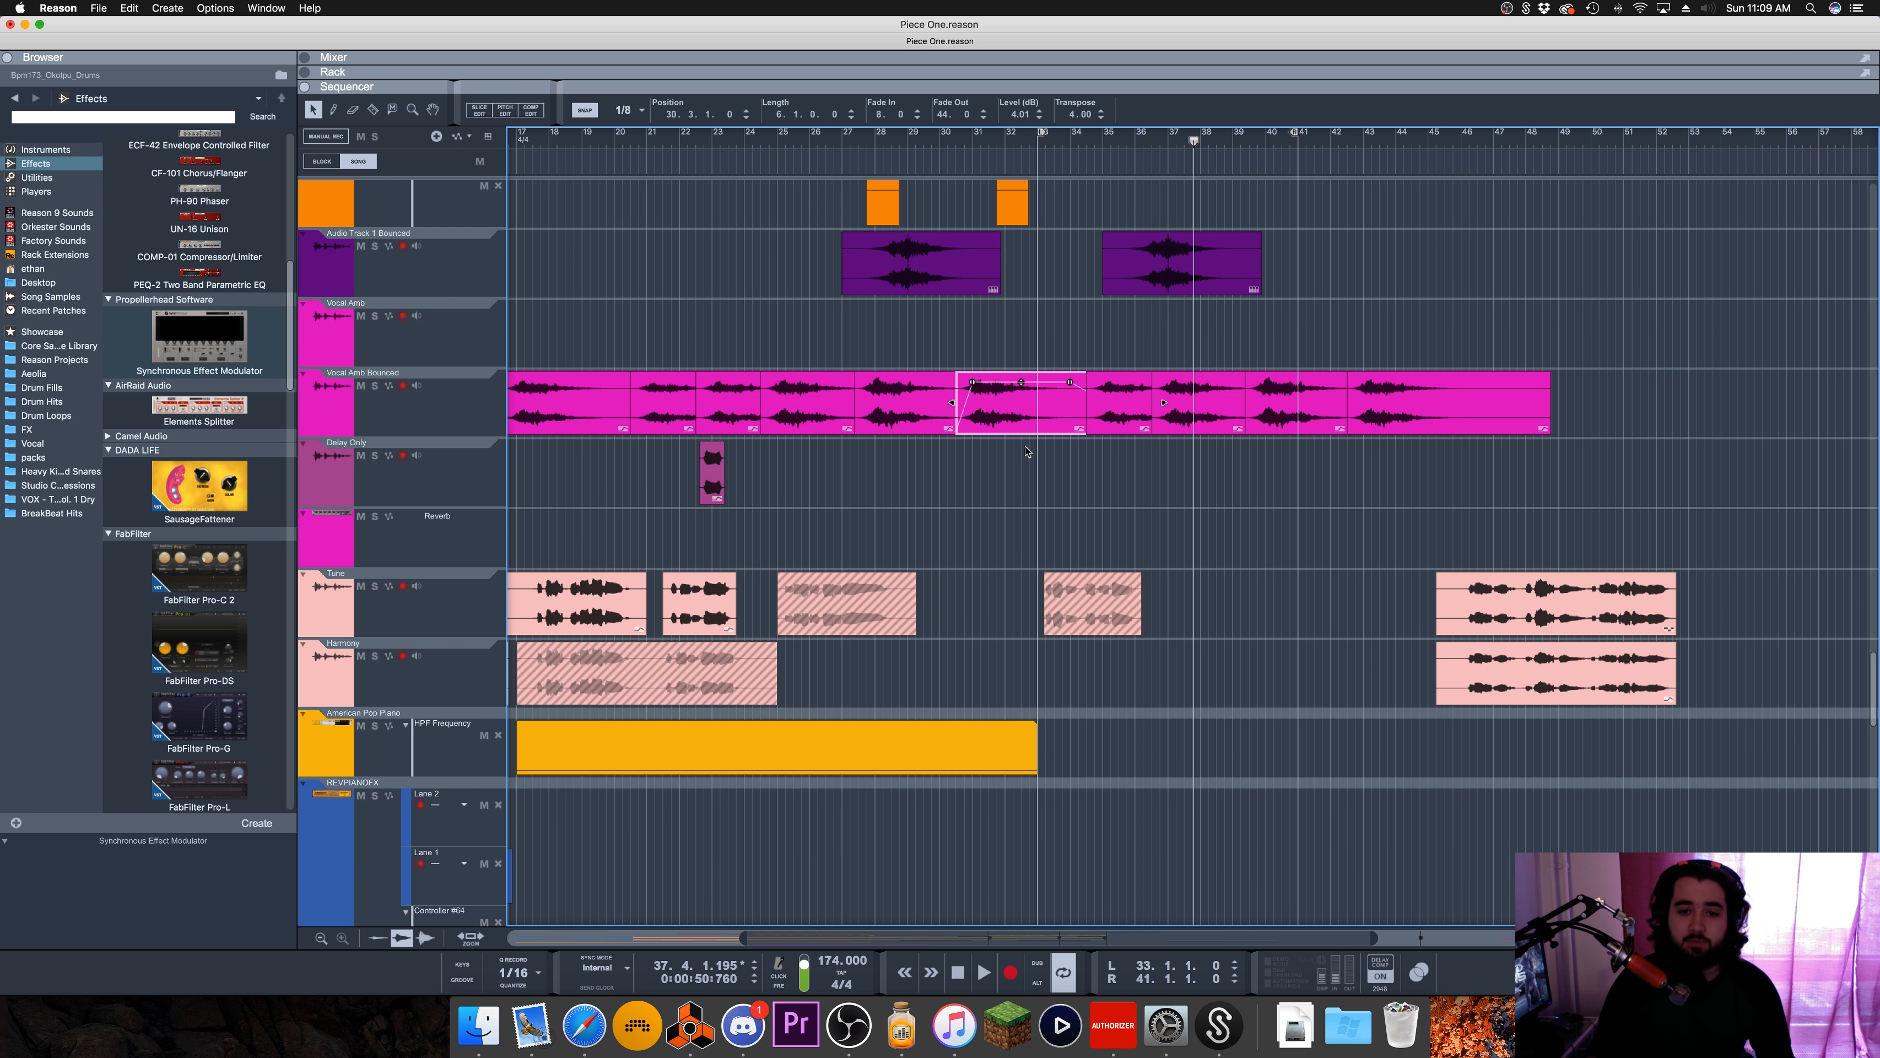
click(375, 385)
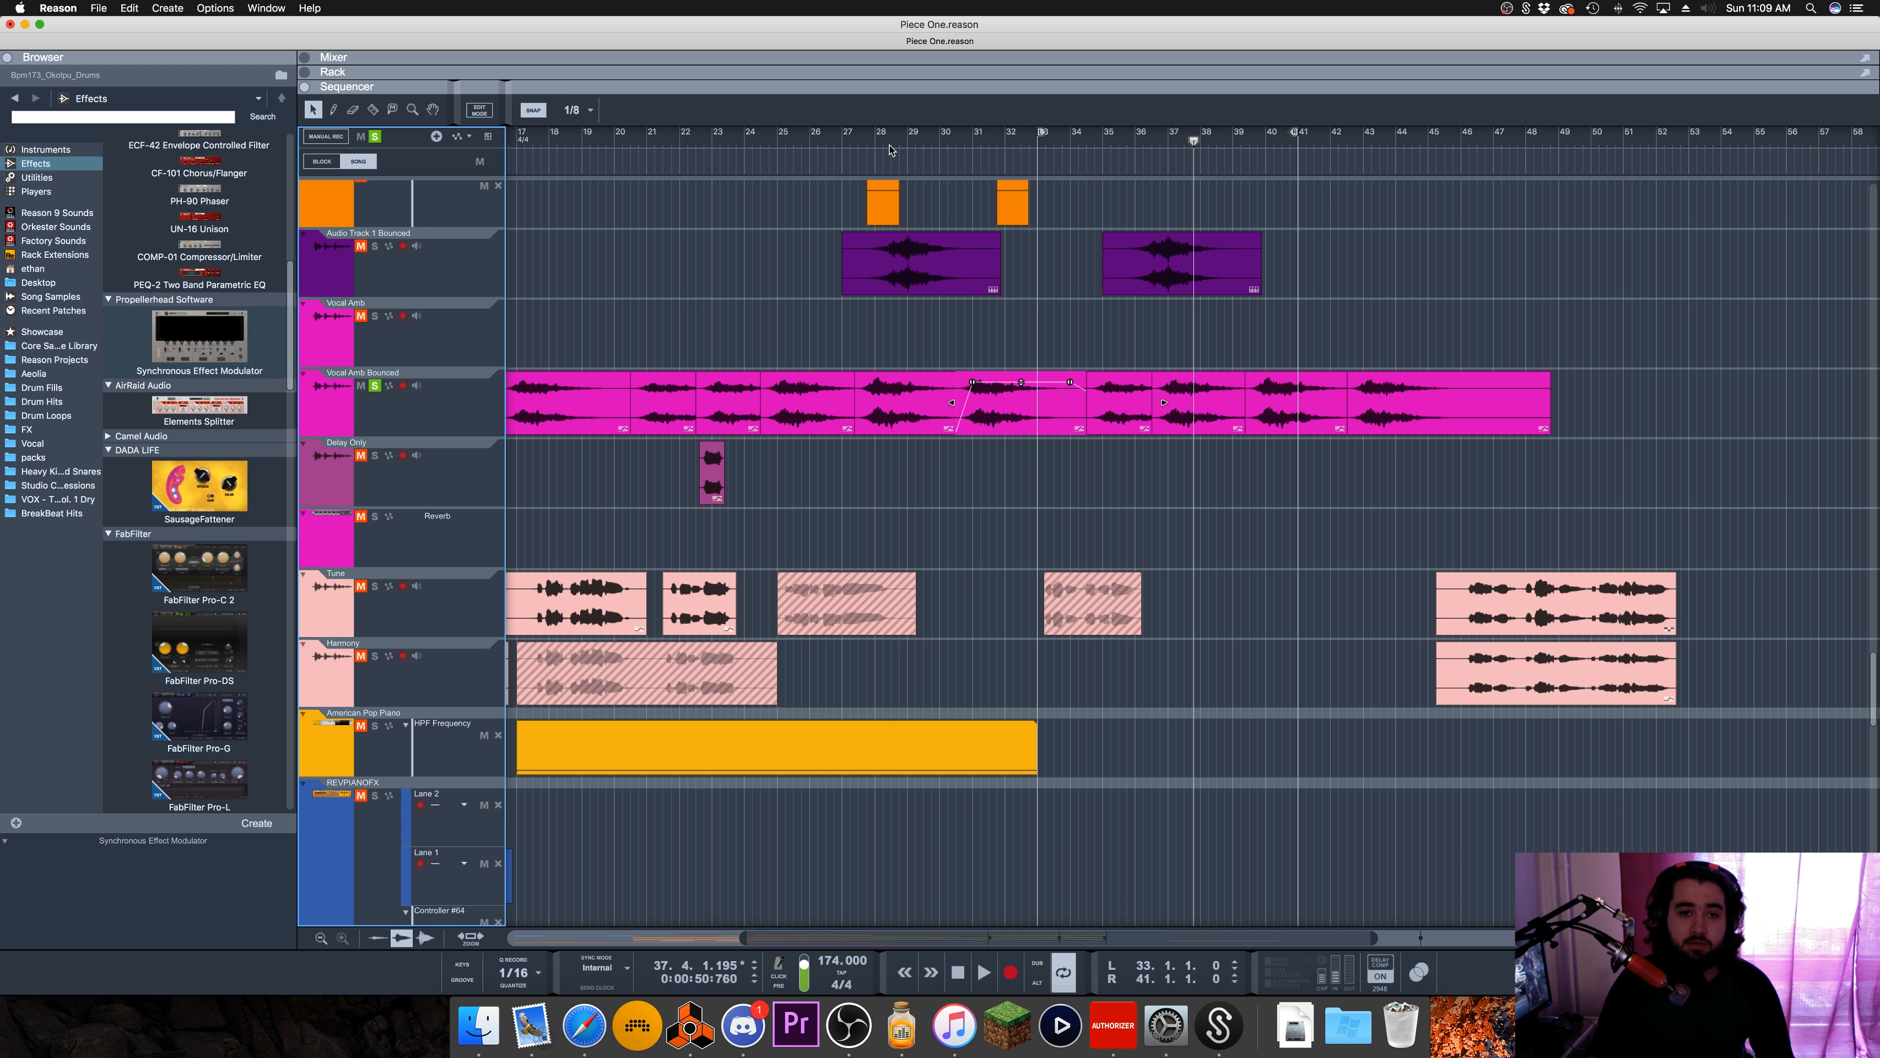
drag(890, 150, 869, 148)
key(space)
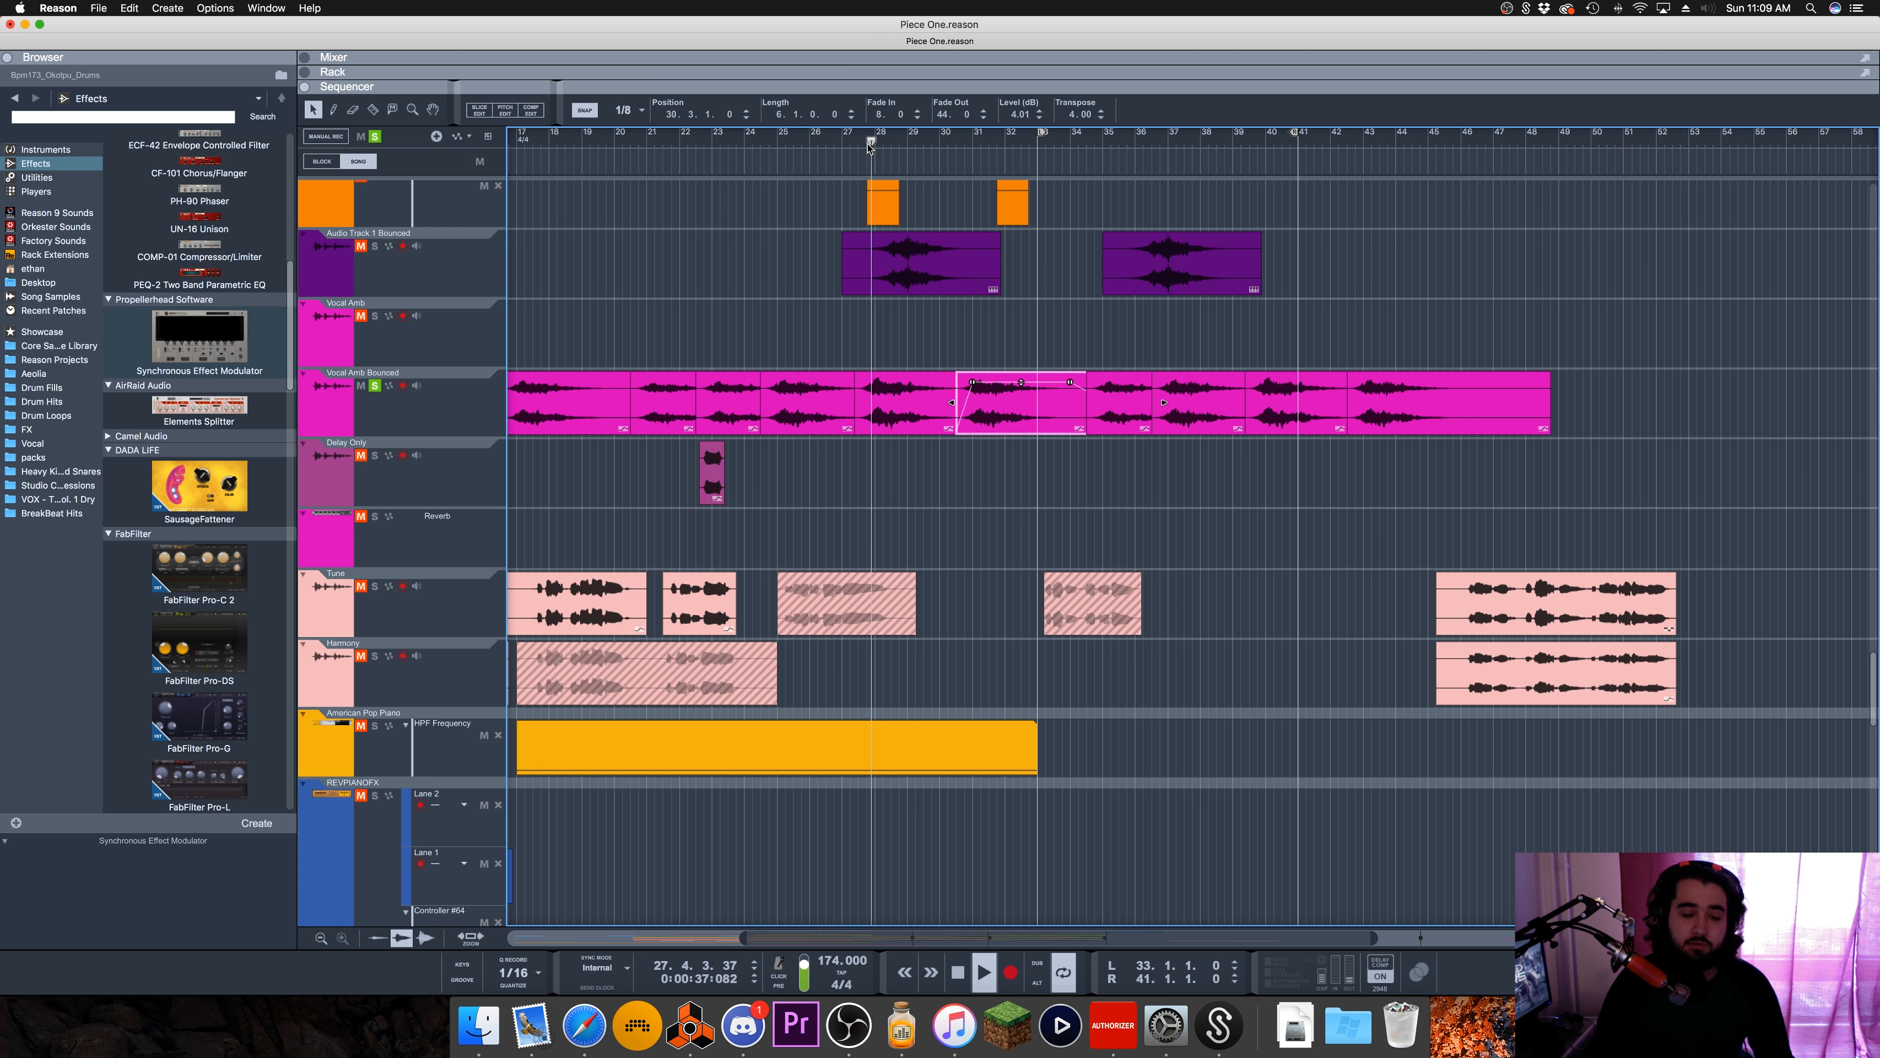
key(space)
Step: Show the rack again and unfold the Vocal Amb Bounced track to view its effect devices
click(404, 405)
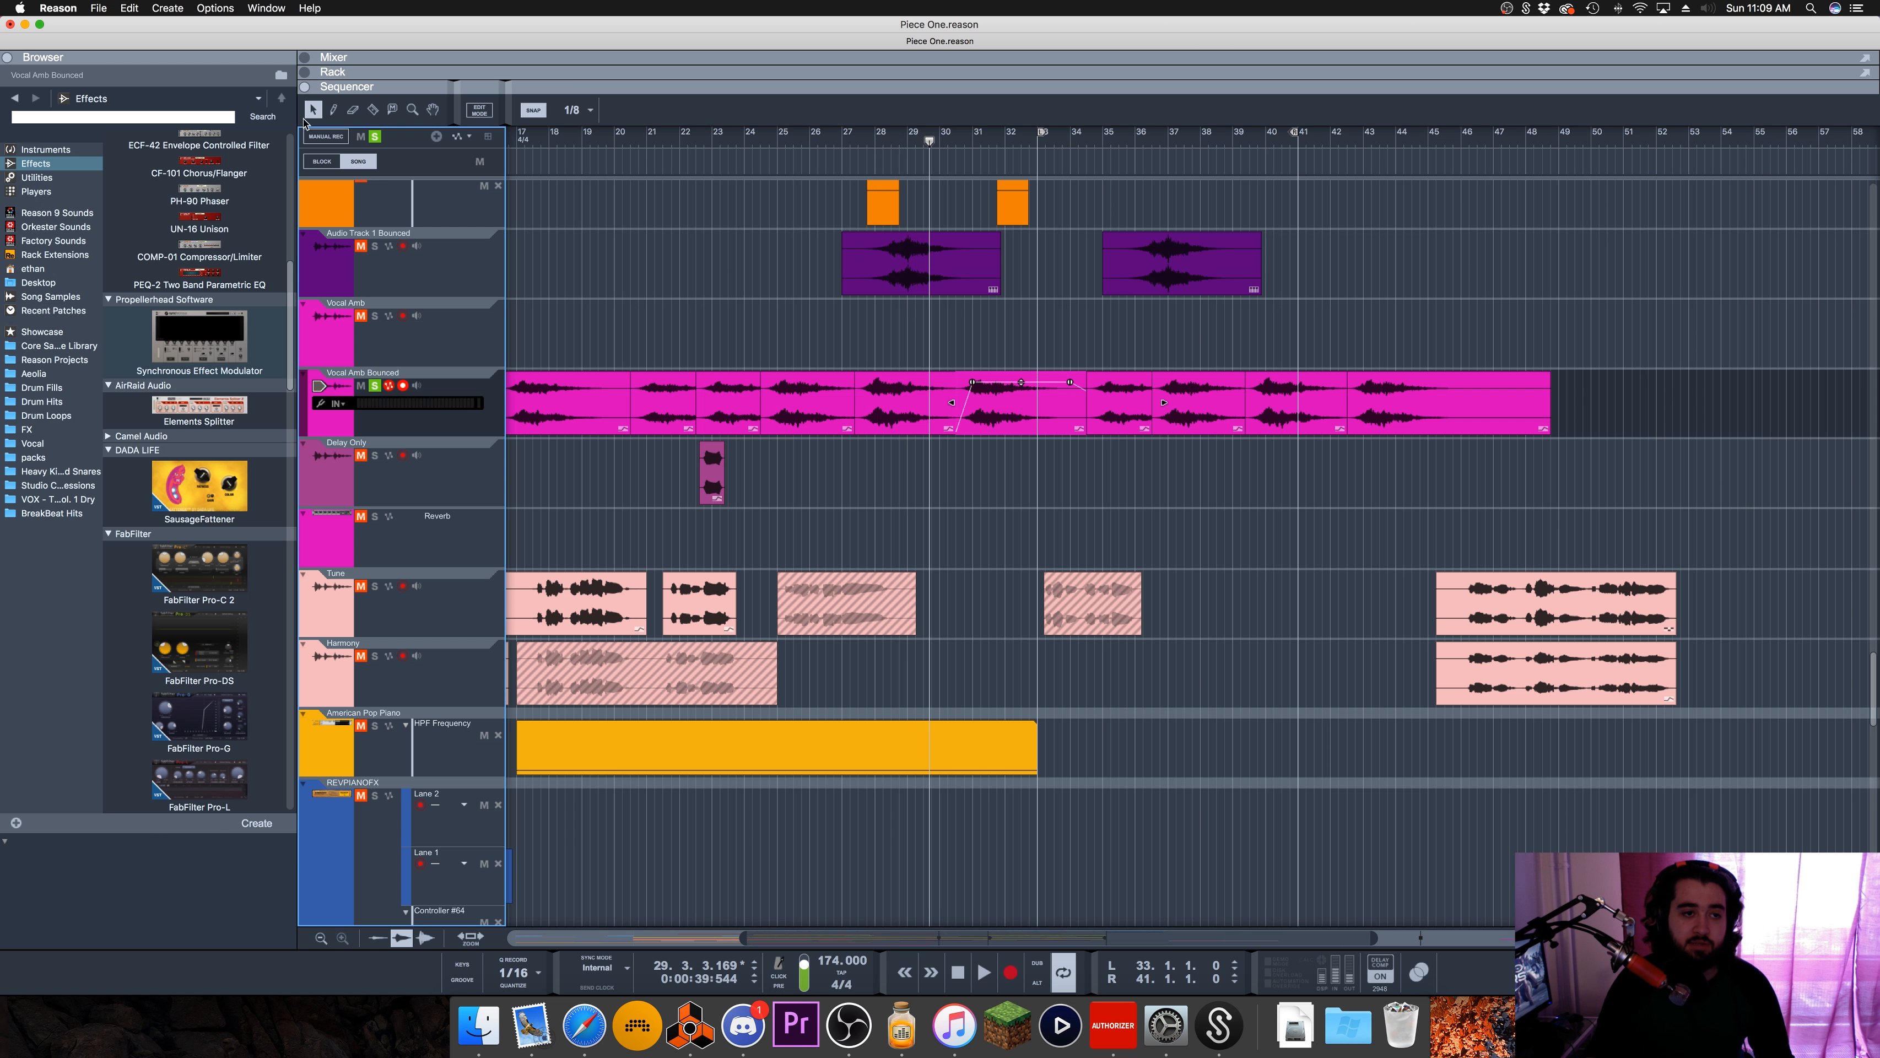
click(306, 73)
click(342, 96)
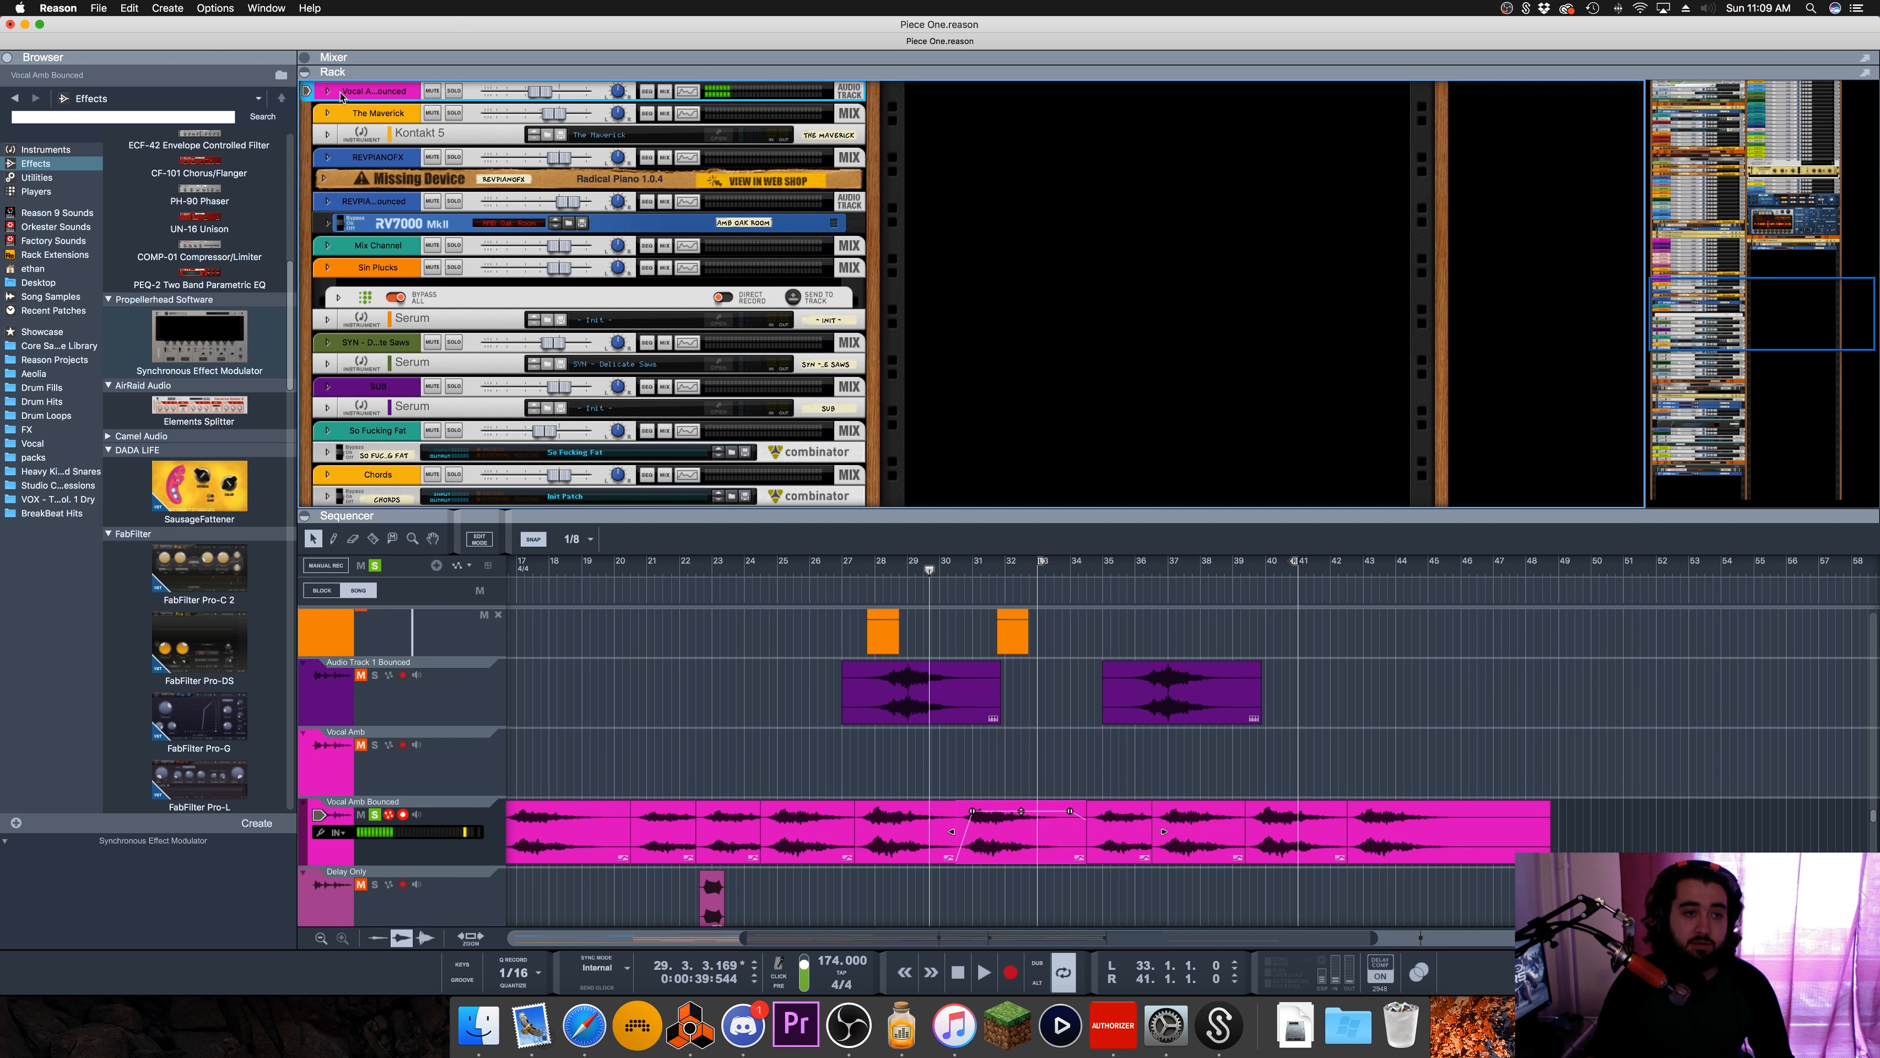
click(327, 90)
scroll(415, 291, up, 3)
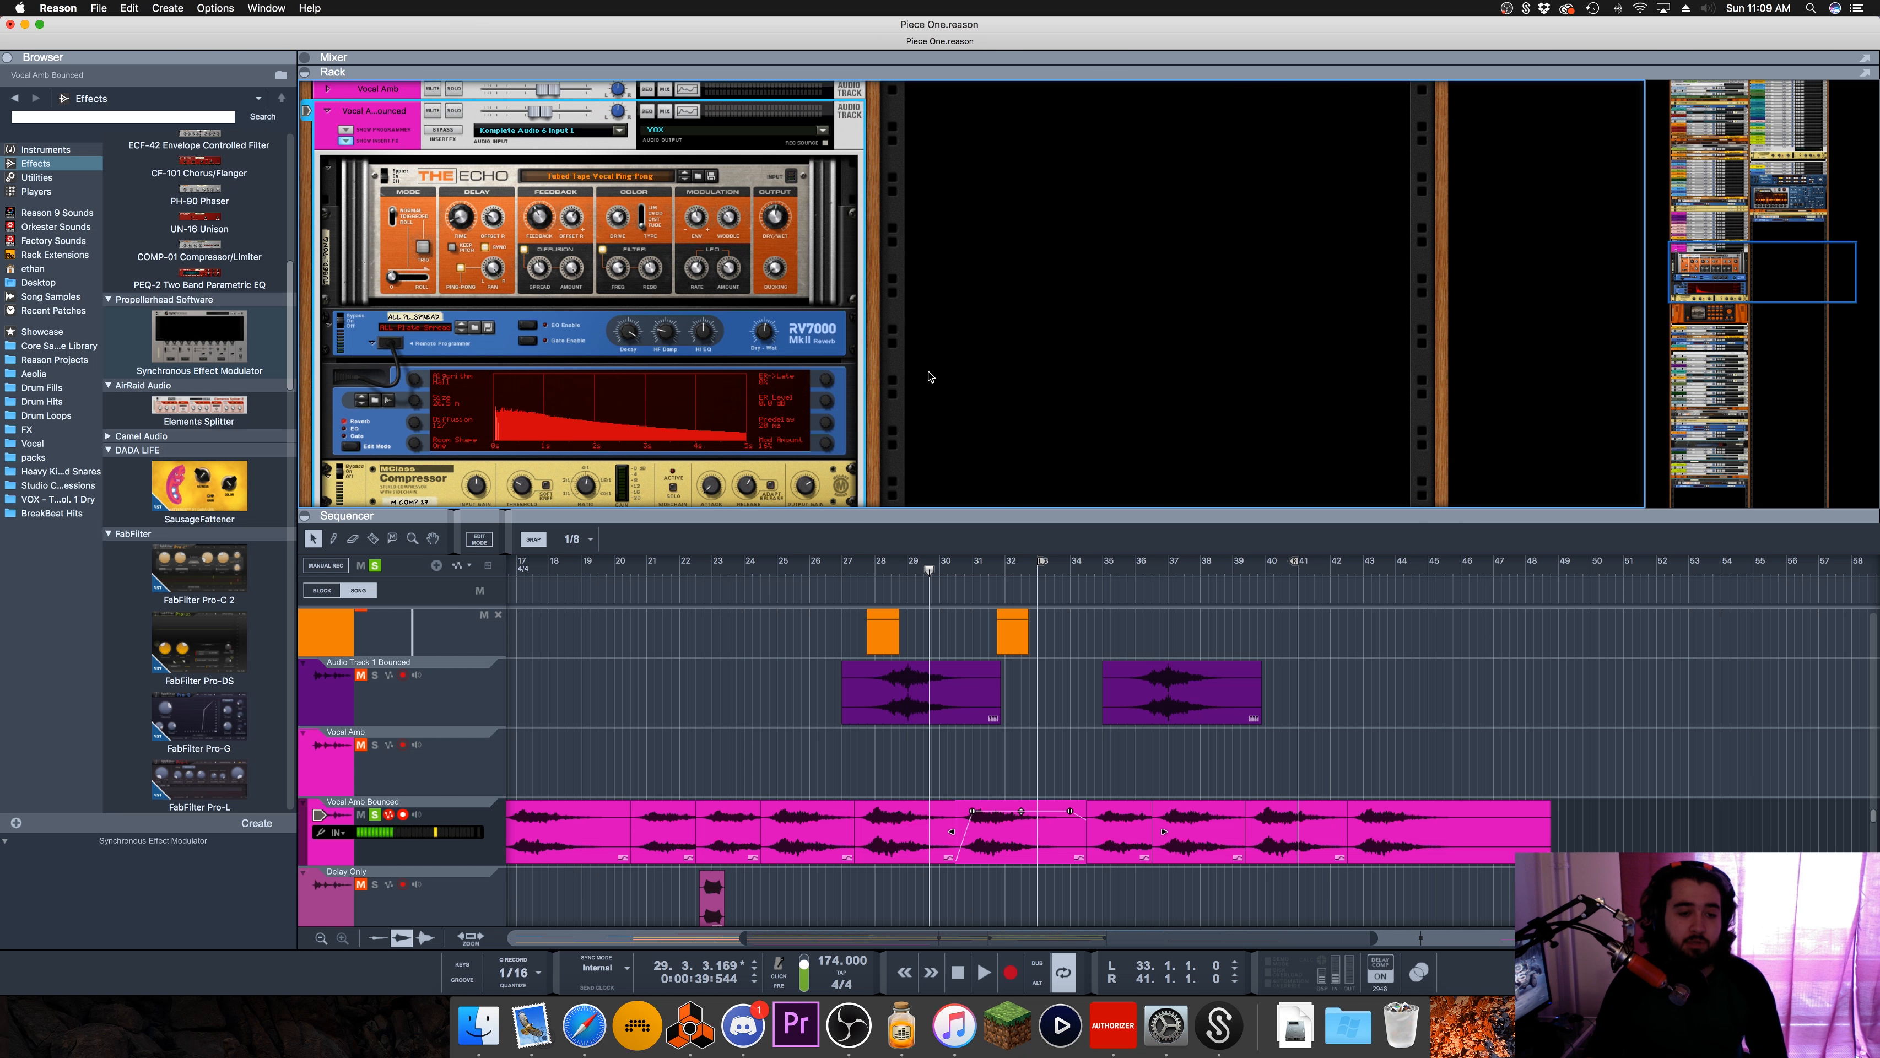
scroll(925, 372, up, 5)
scroll(929, 378, down, 5)
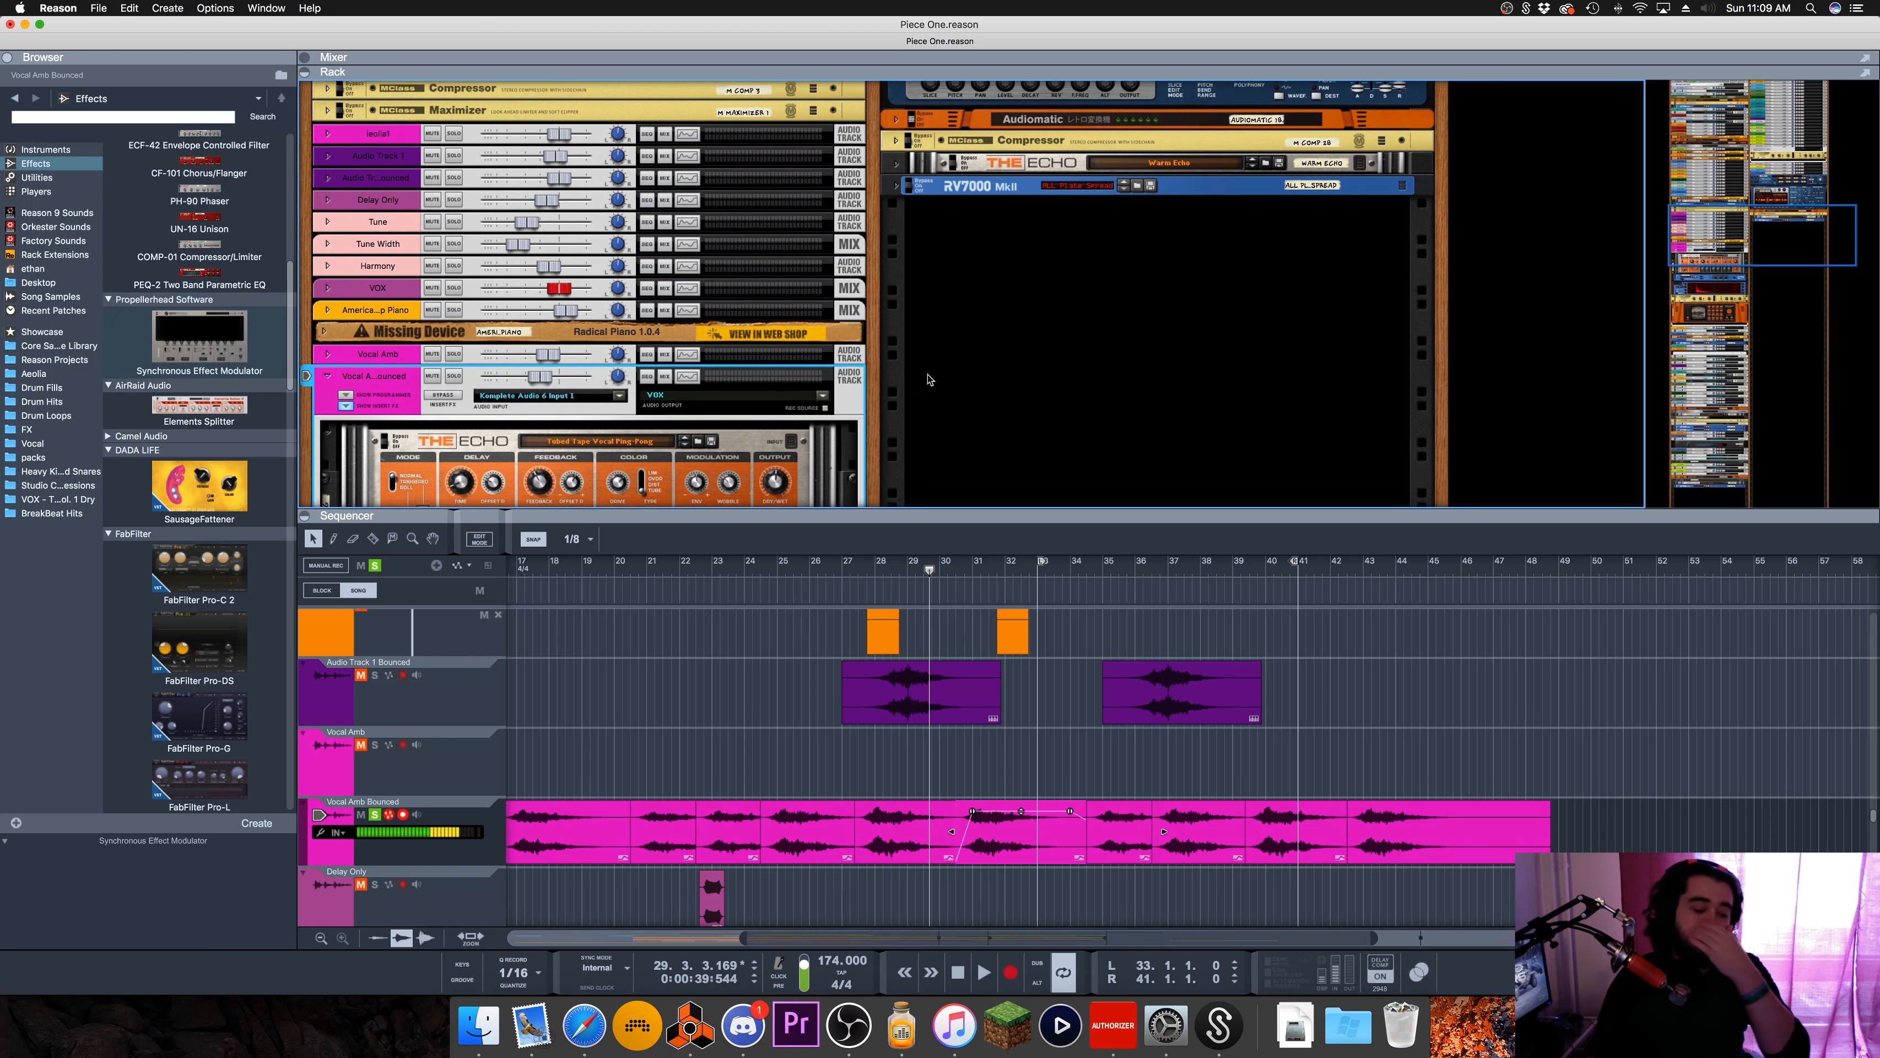
Step: Solo the Vocal Amb track and play its clip from the start of the song
scroll(741, 741, left, 10)
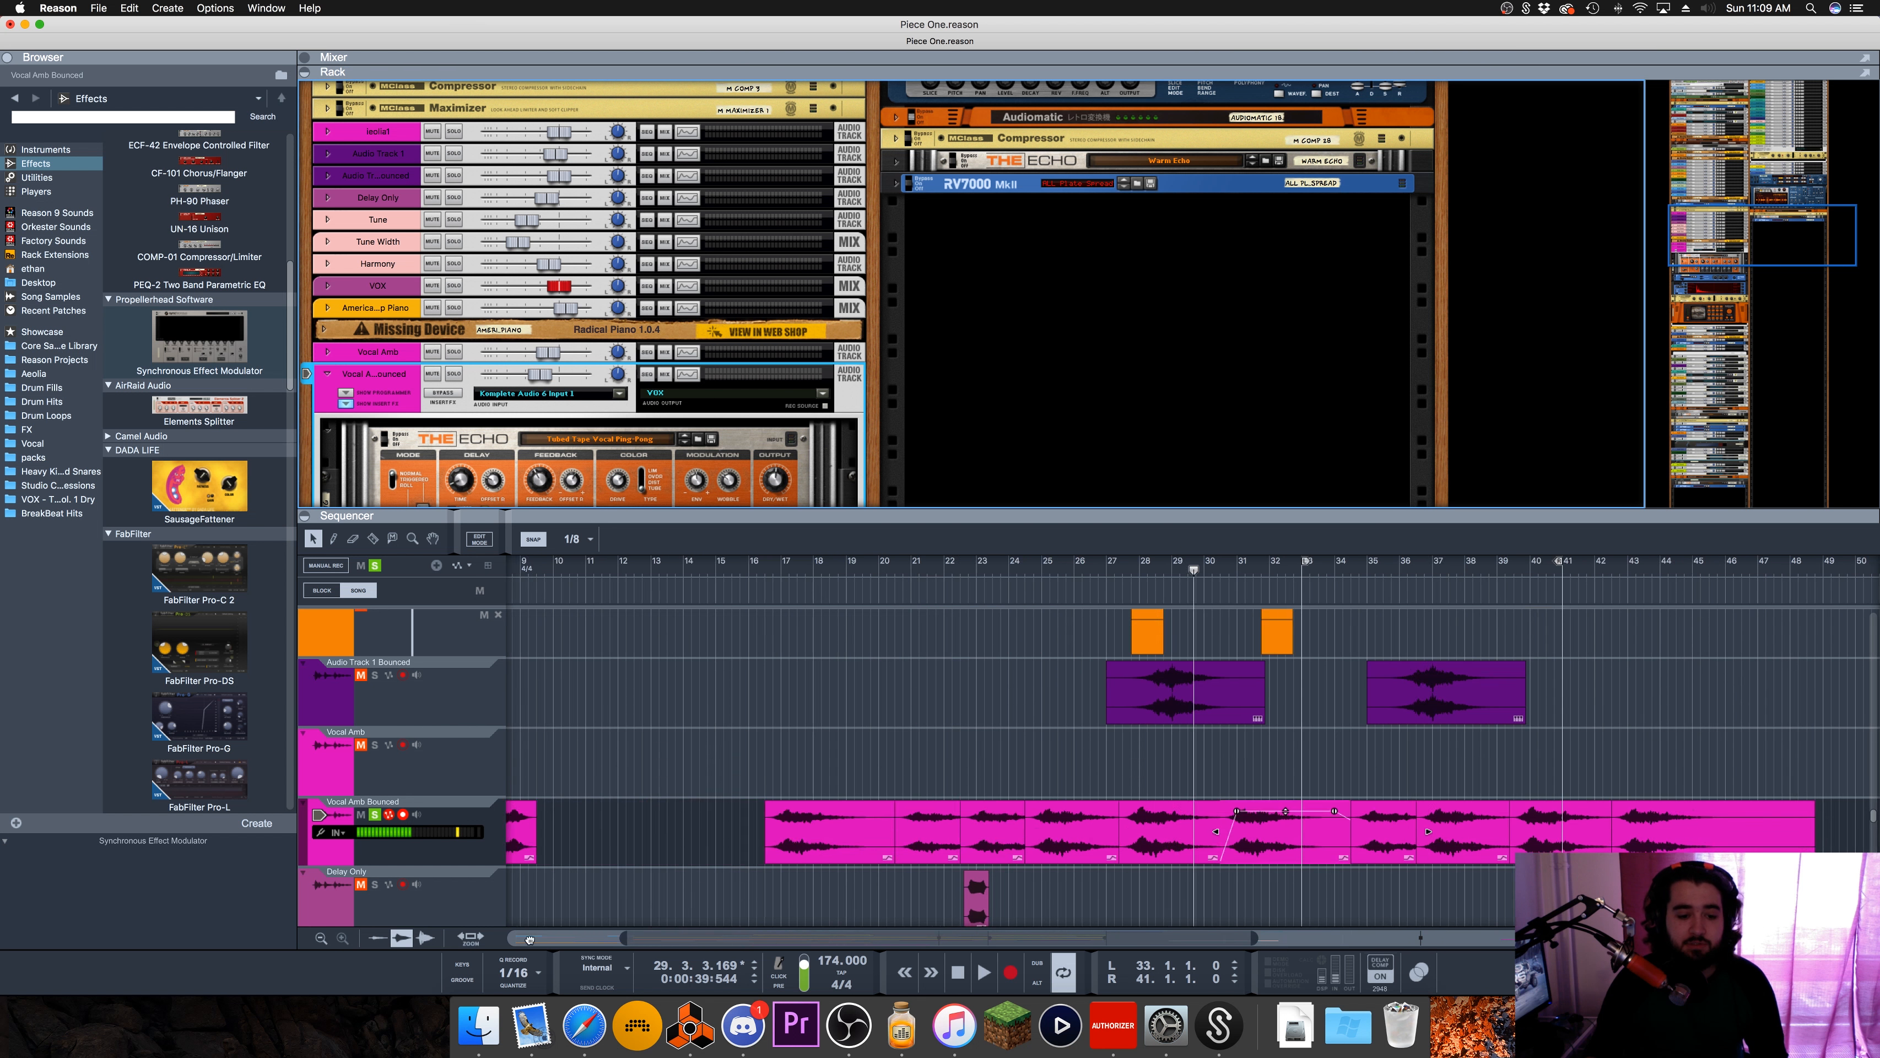
click(534, 772)
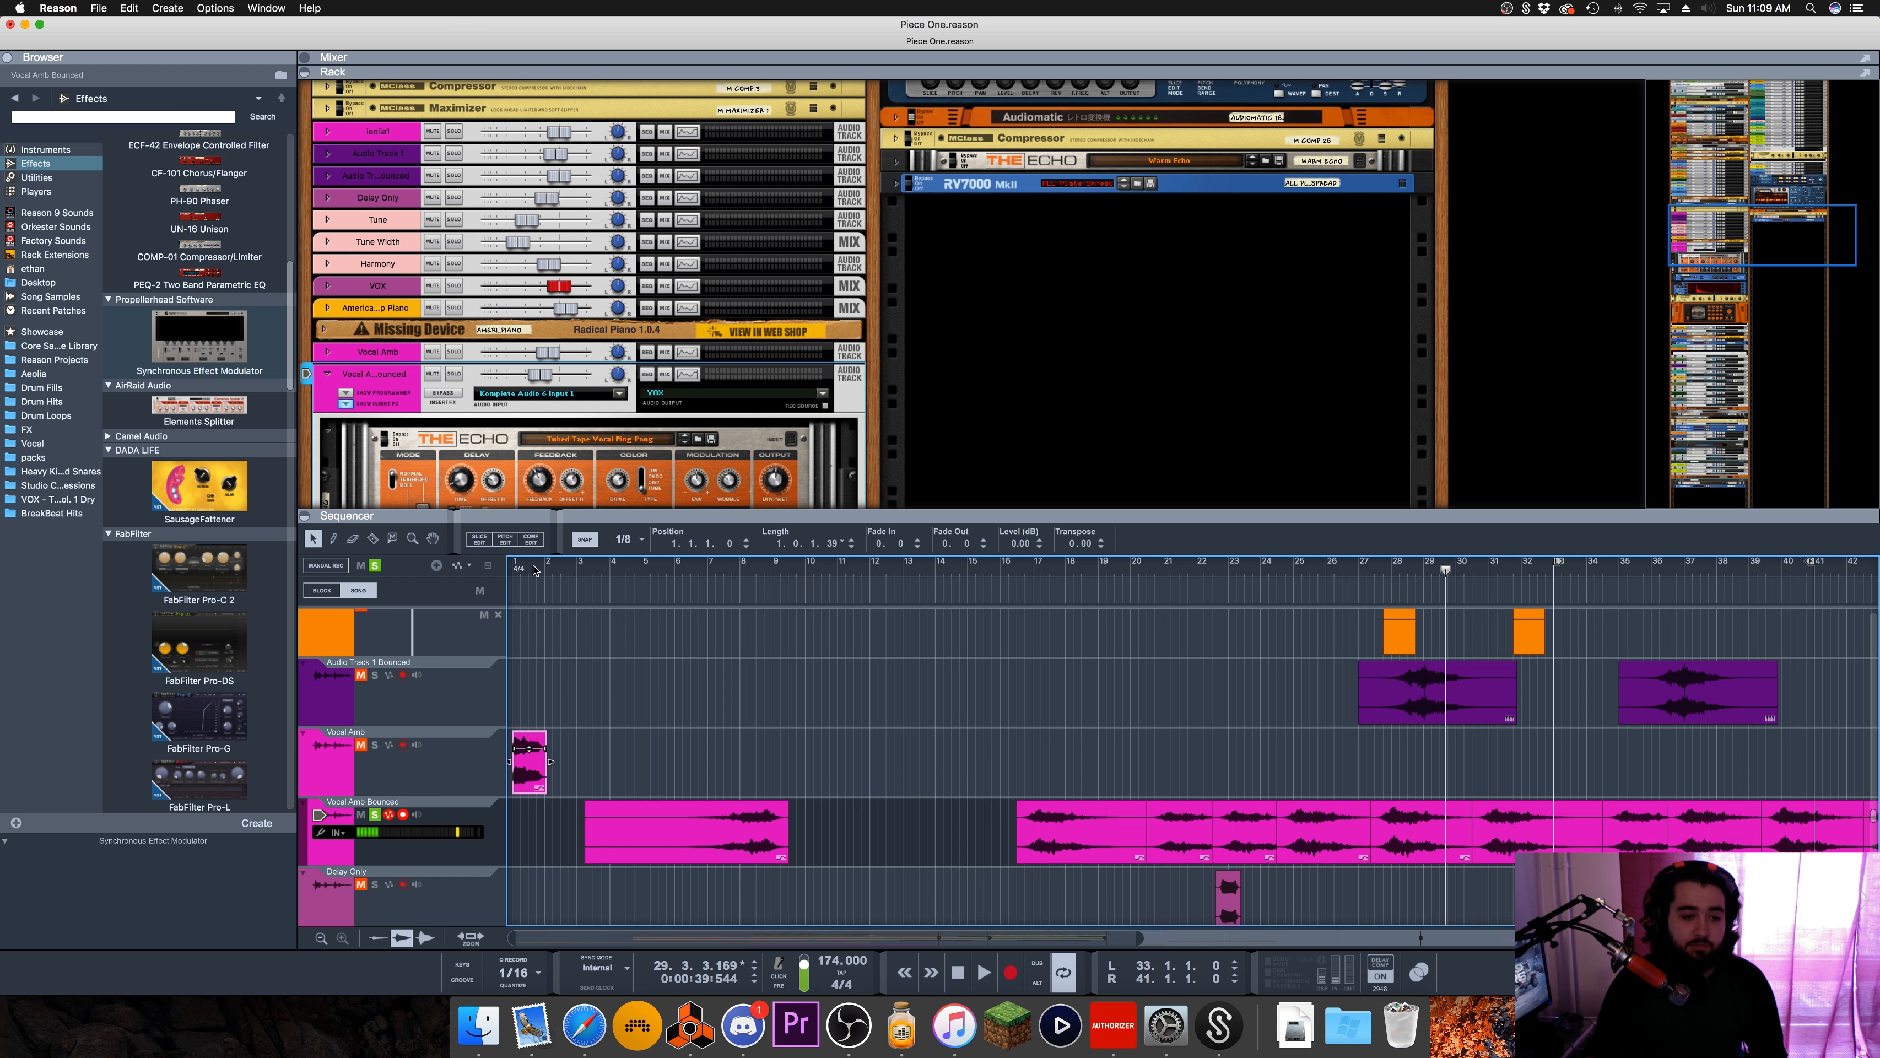
drag(532, 571, 504, 580)
click(376, 746)
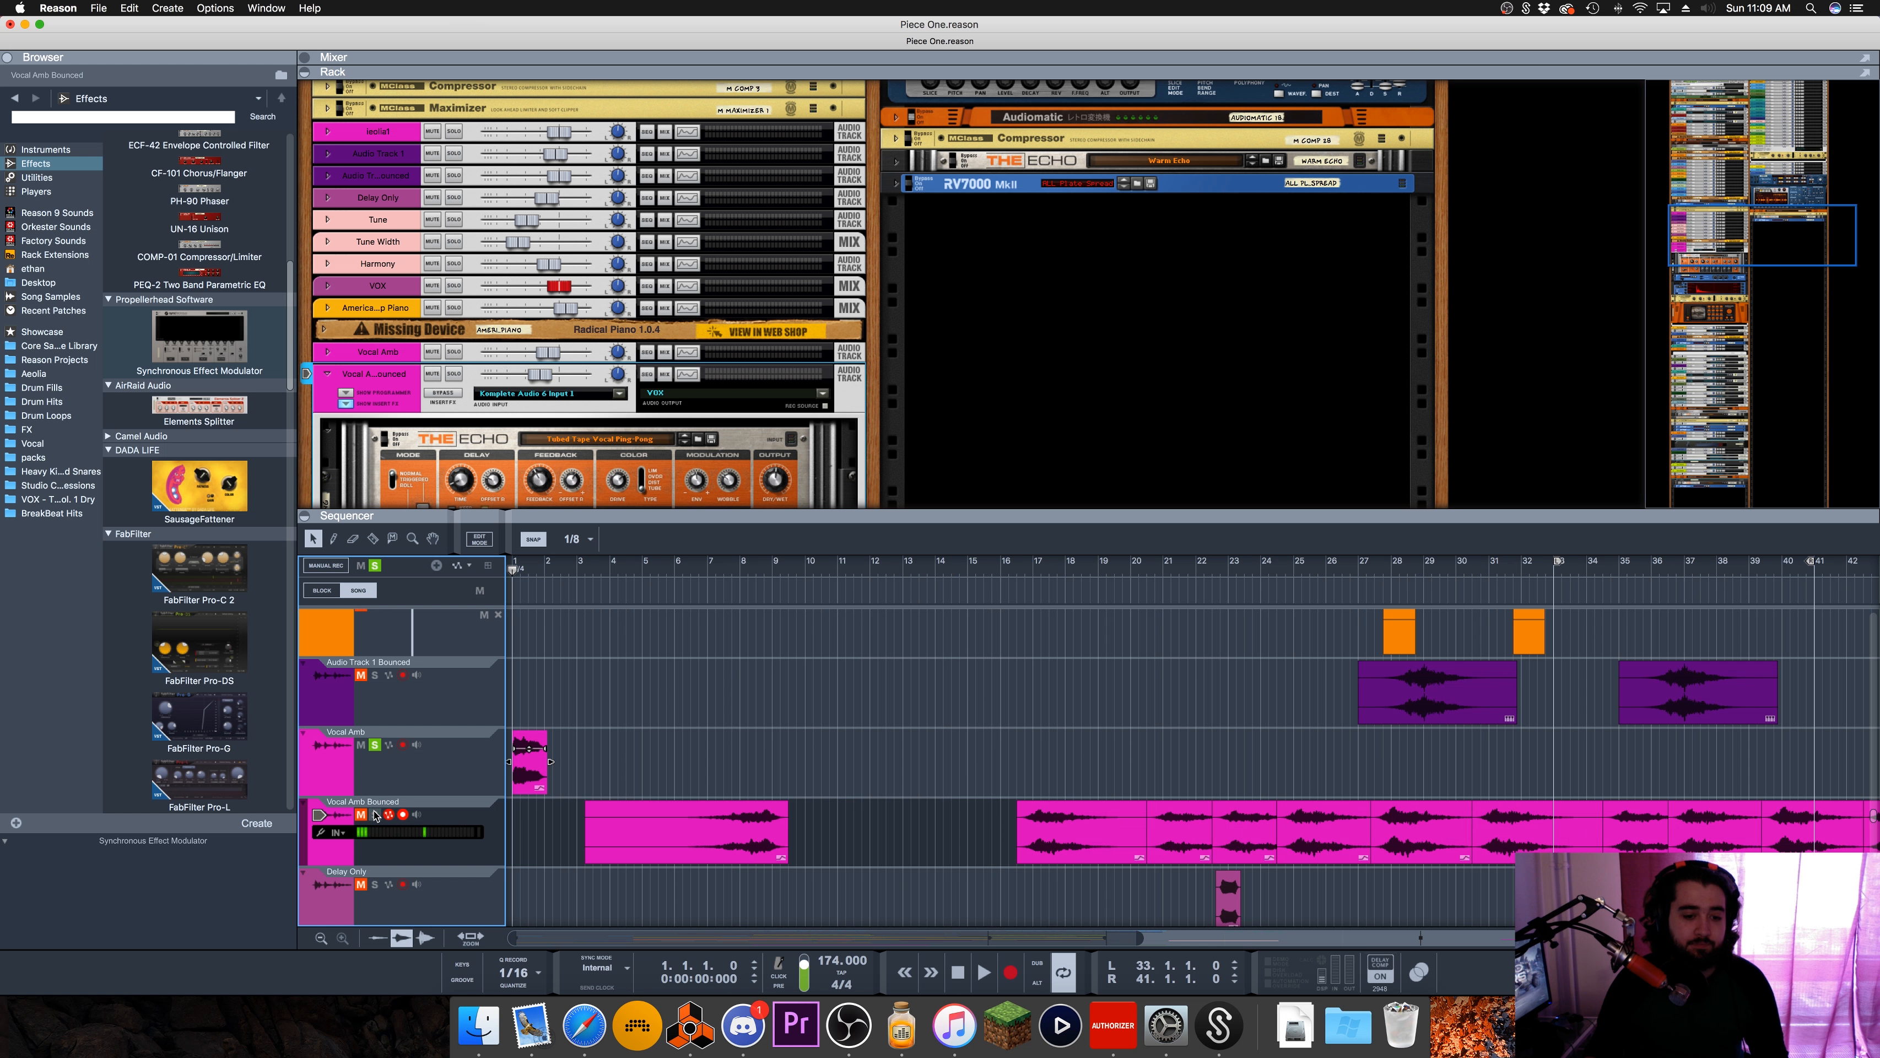
key(space)
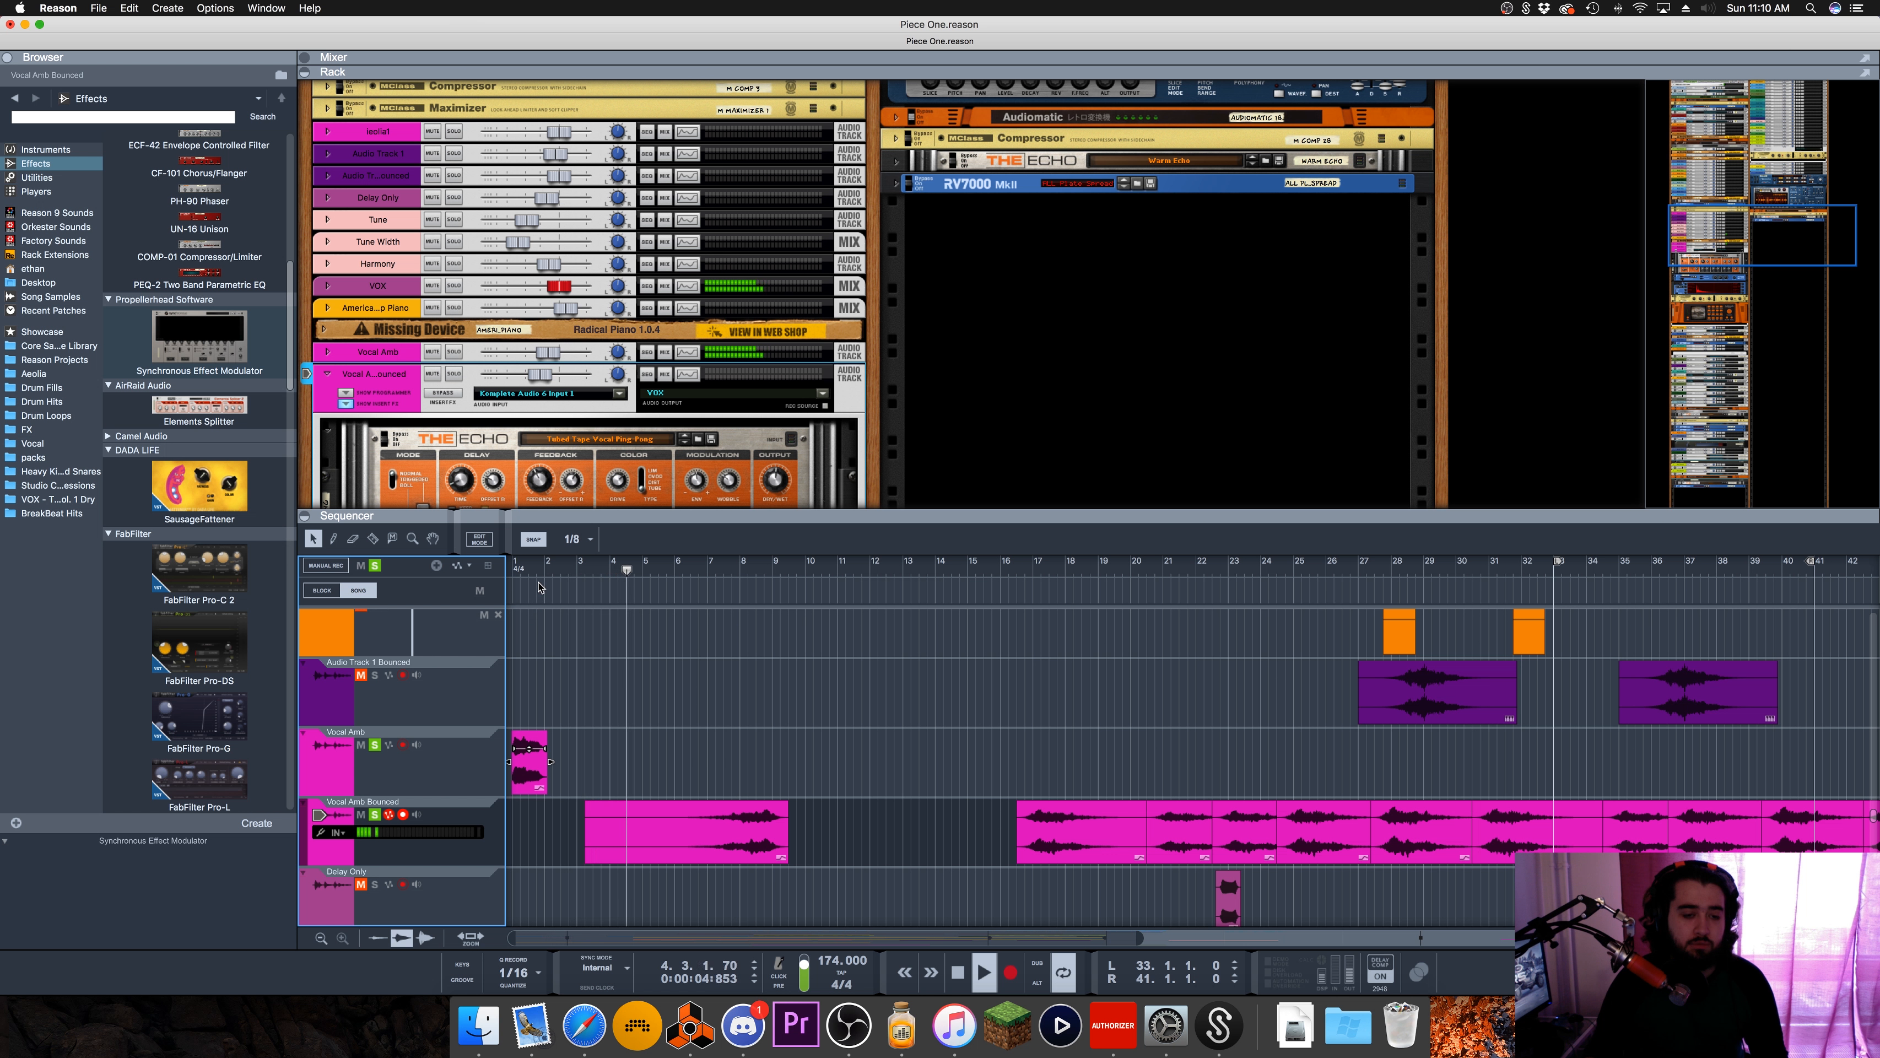
click(515, 570)
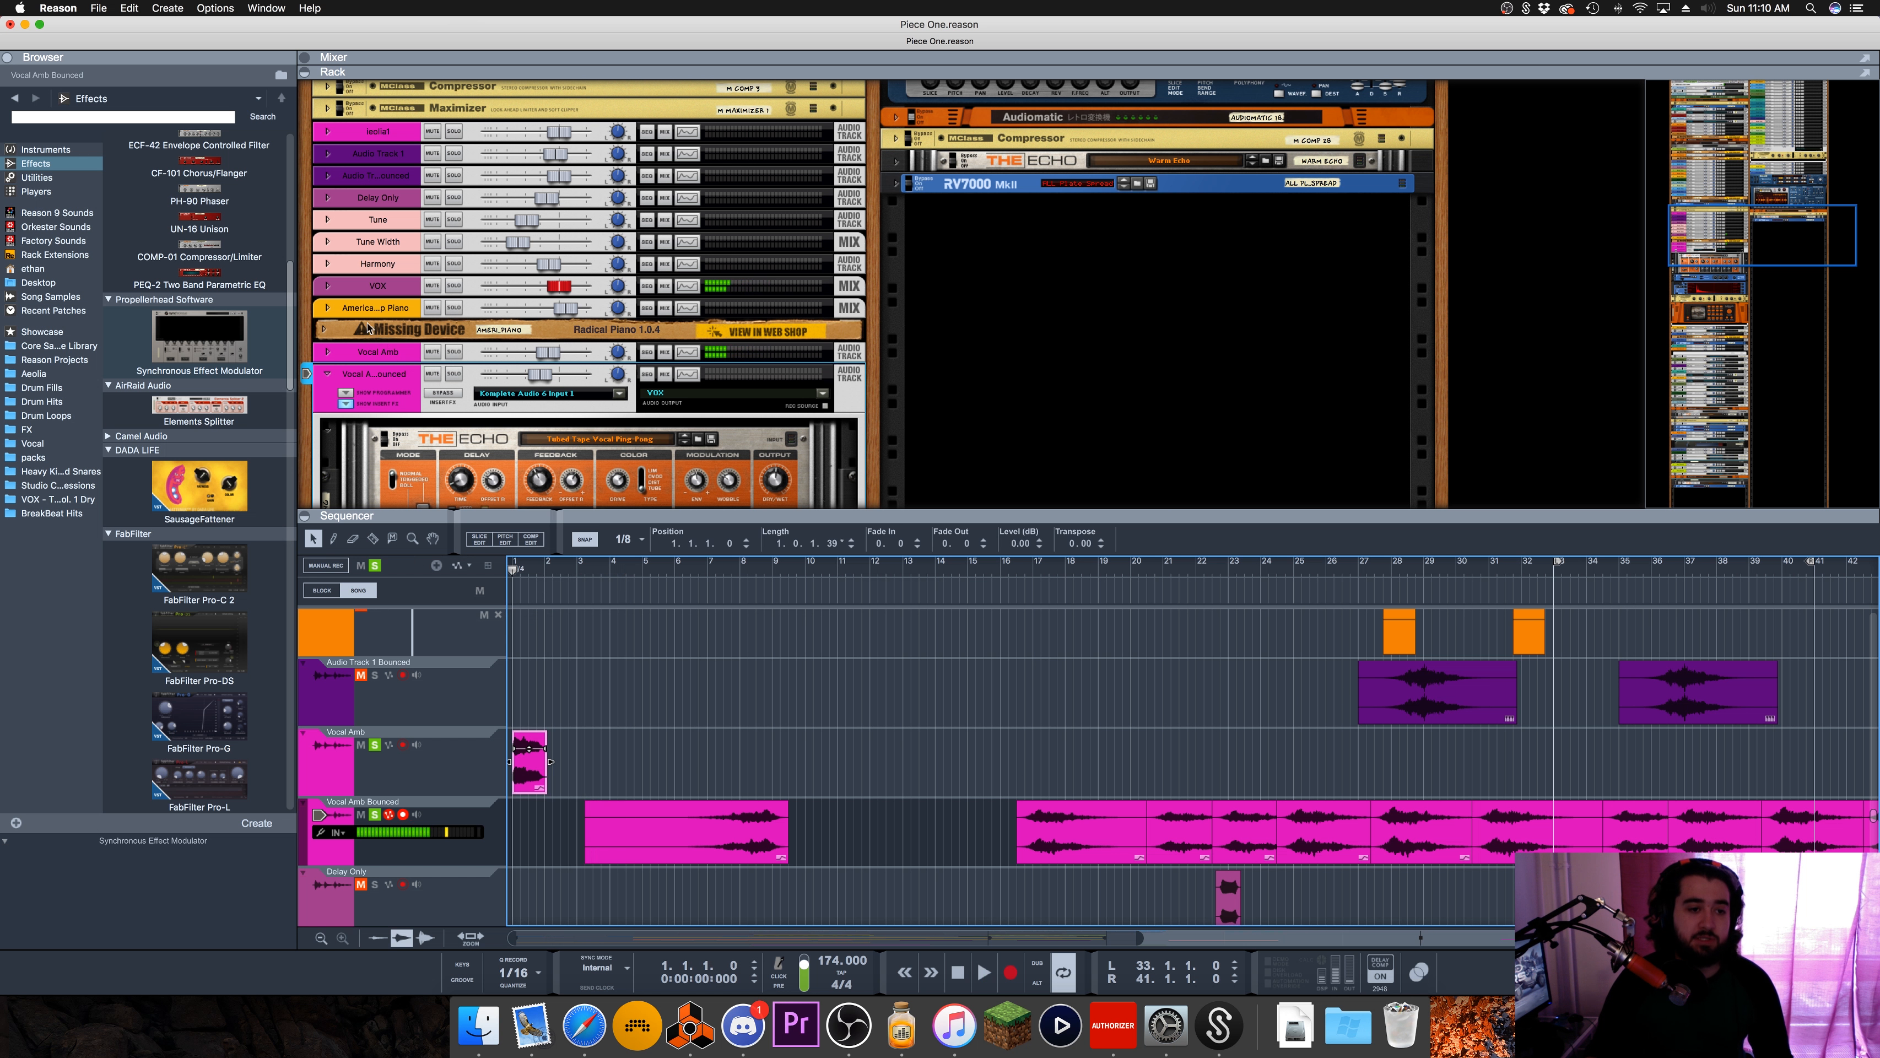
Step: Unfold the Vocal Amb track in the rack to view its Neptune and RV7000 devices
scroll(338, 290, down, 1)
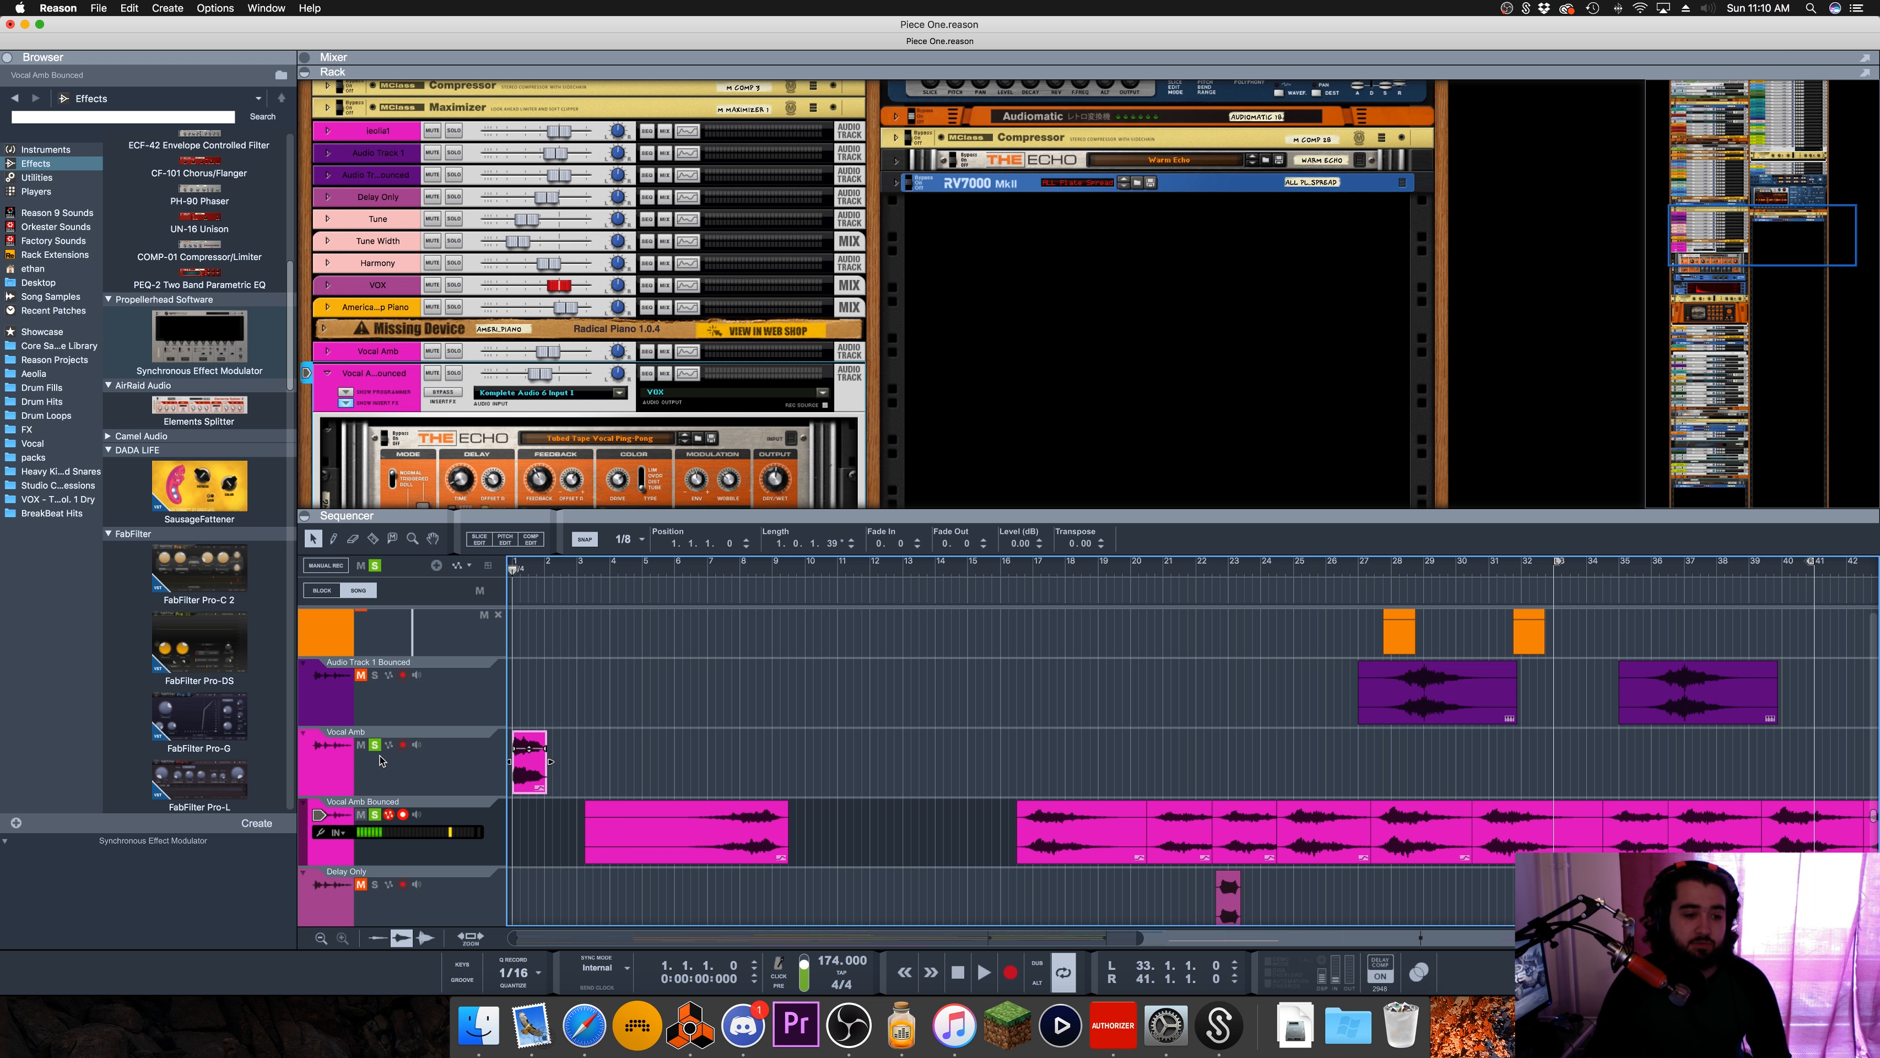
scroll(407, 152, up, 1)
scroll(407, 153, up, 1)
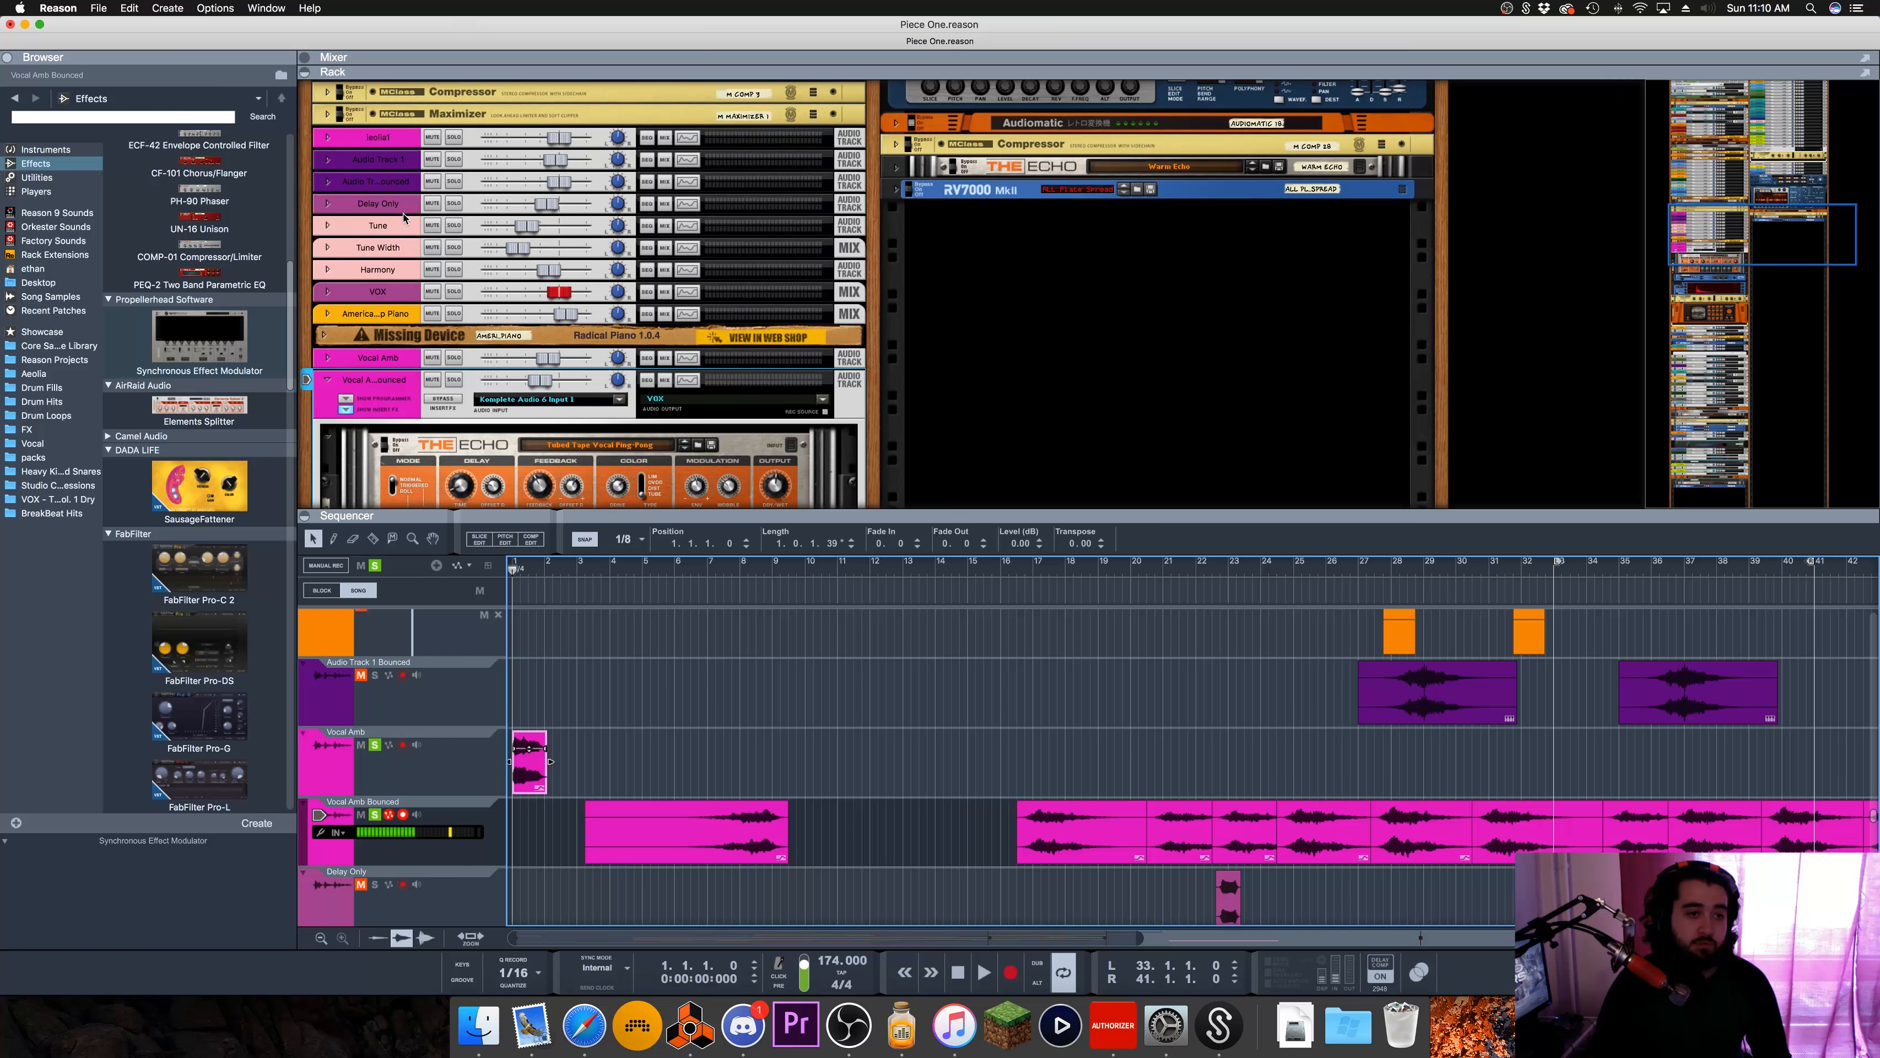
click(328, 362)
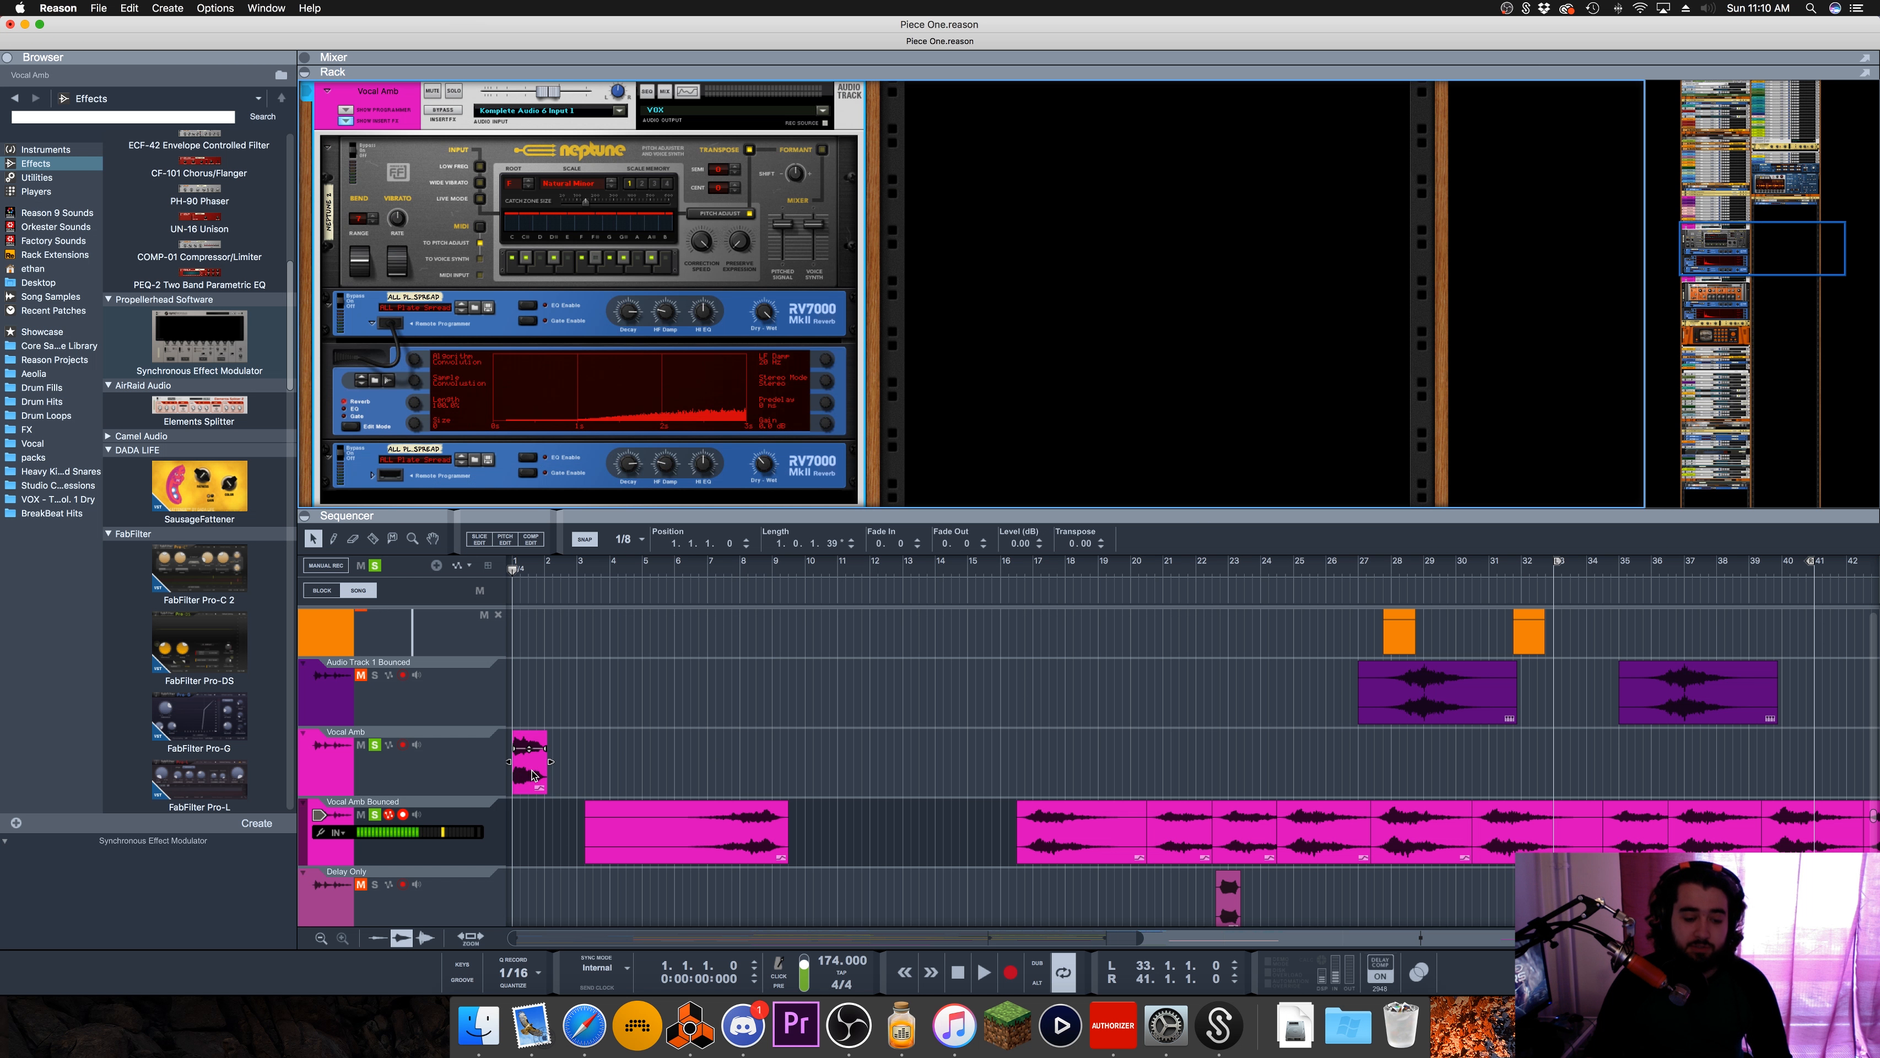
Step: Copy the Vocal Amb clip to bar 9 with a three-bar length and inspect its notes in pitch edit mode
drag(533, 771, 838, 776)
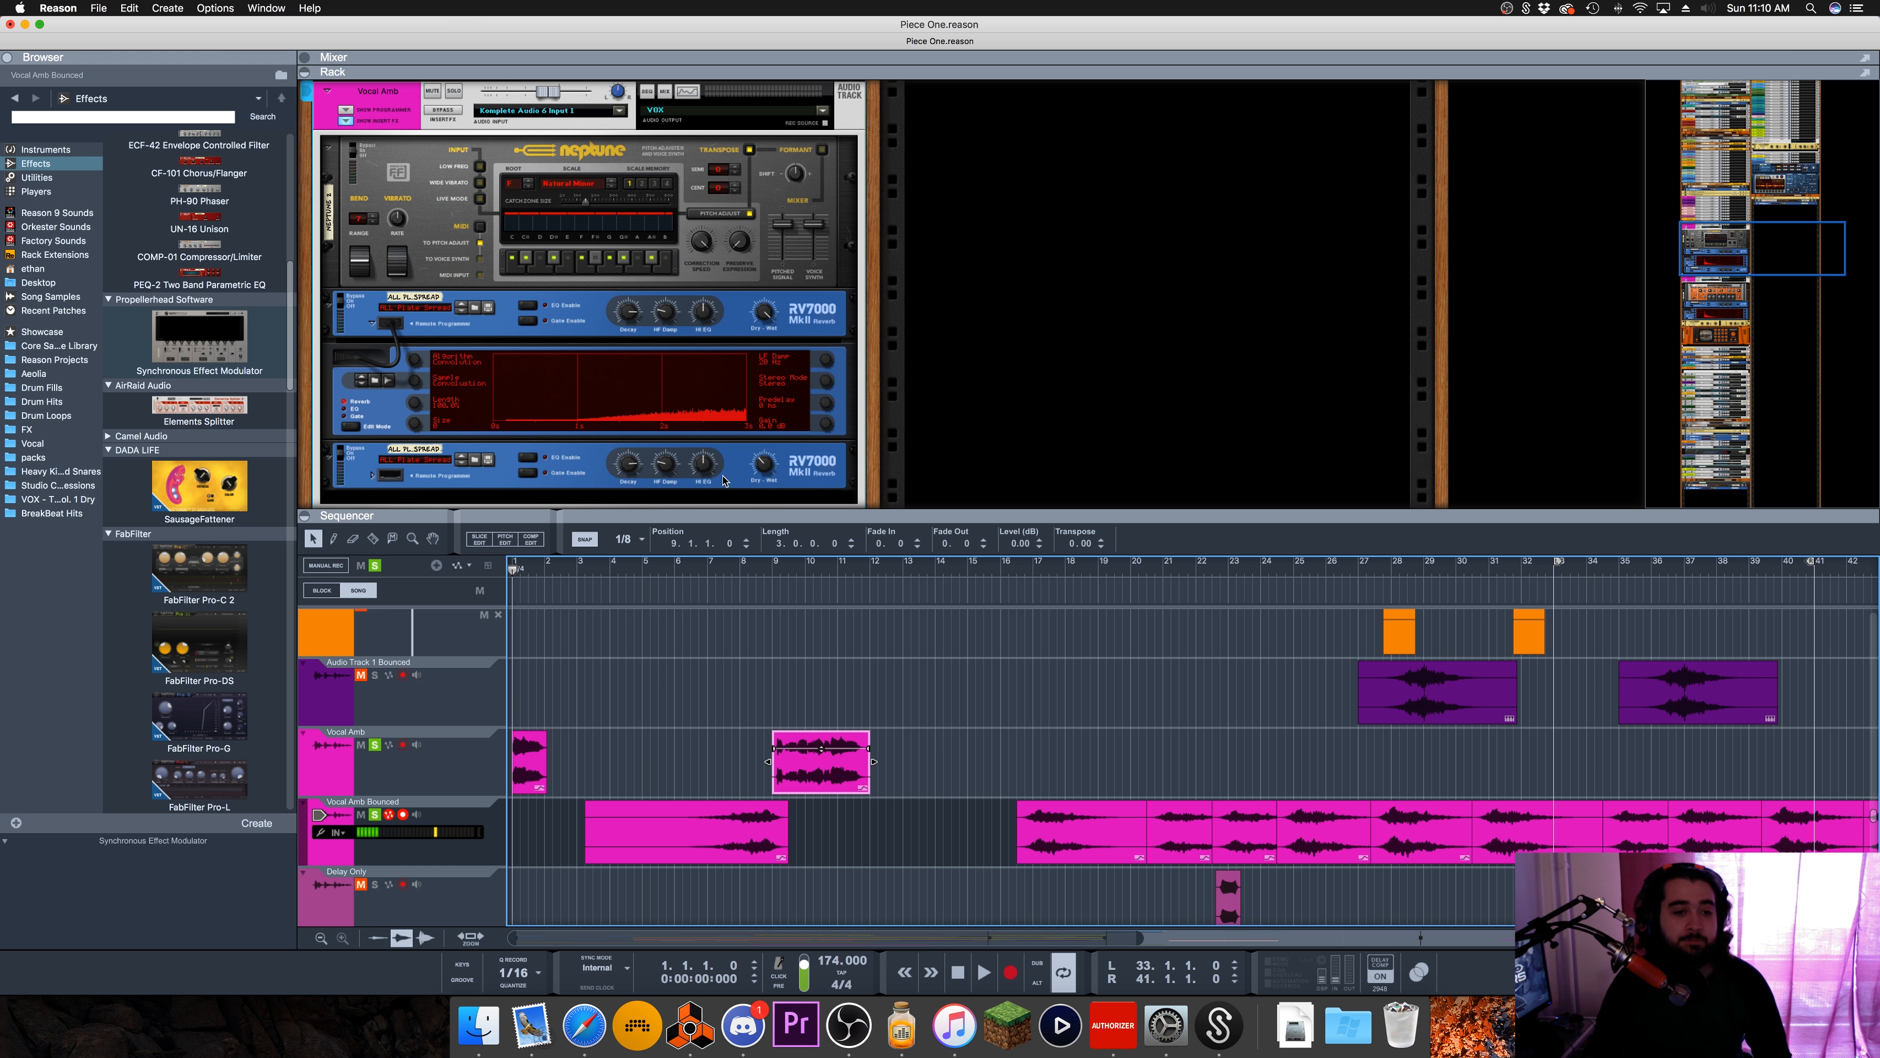
double_click(800, 778)
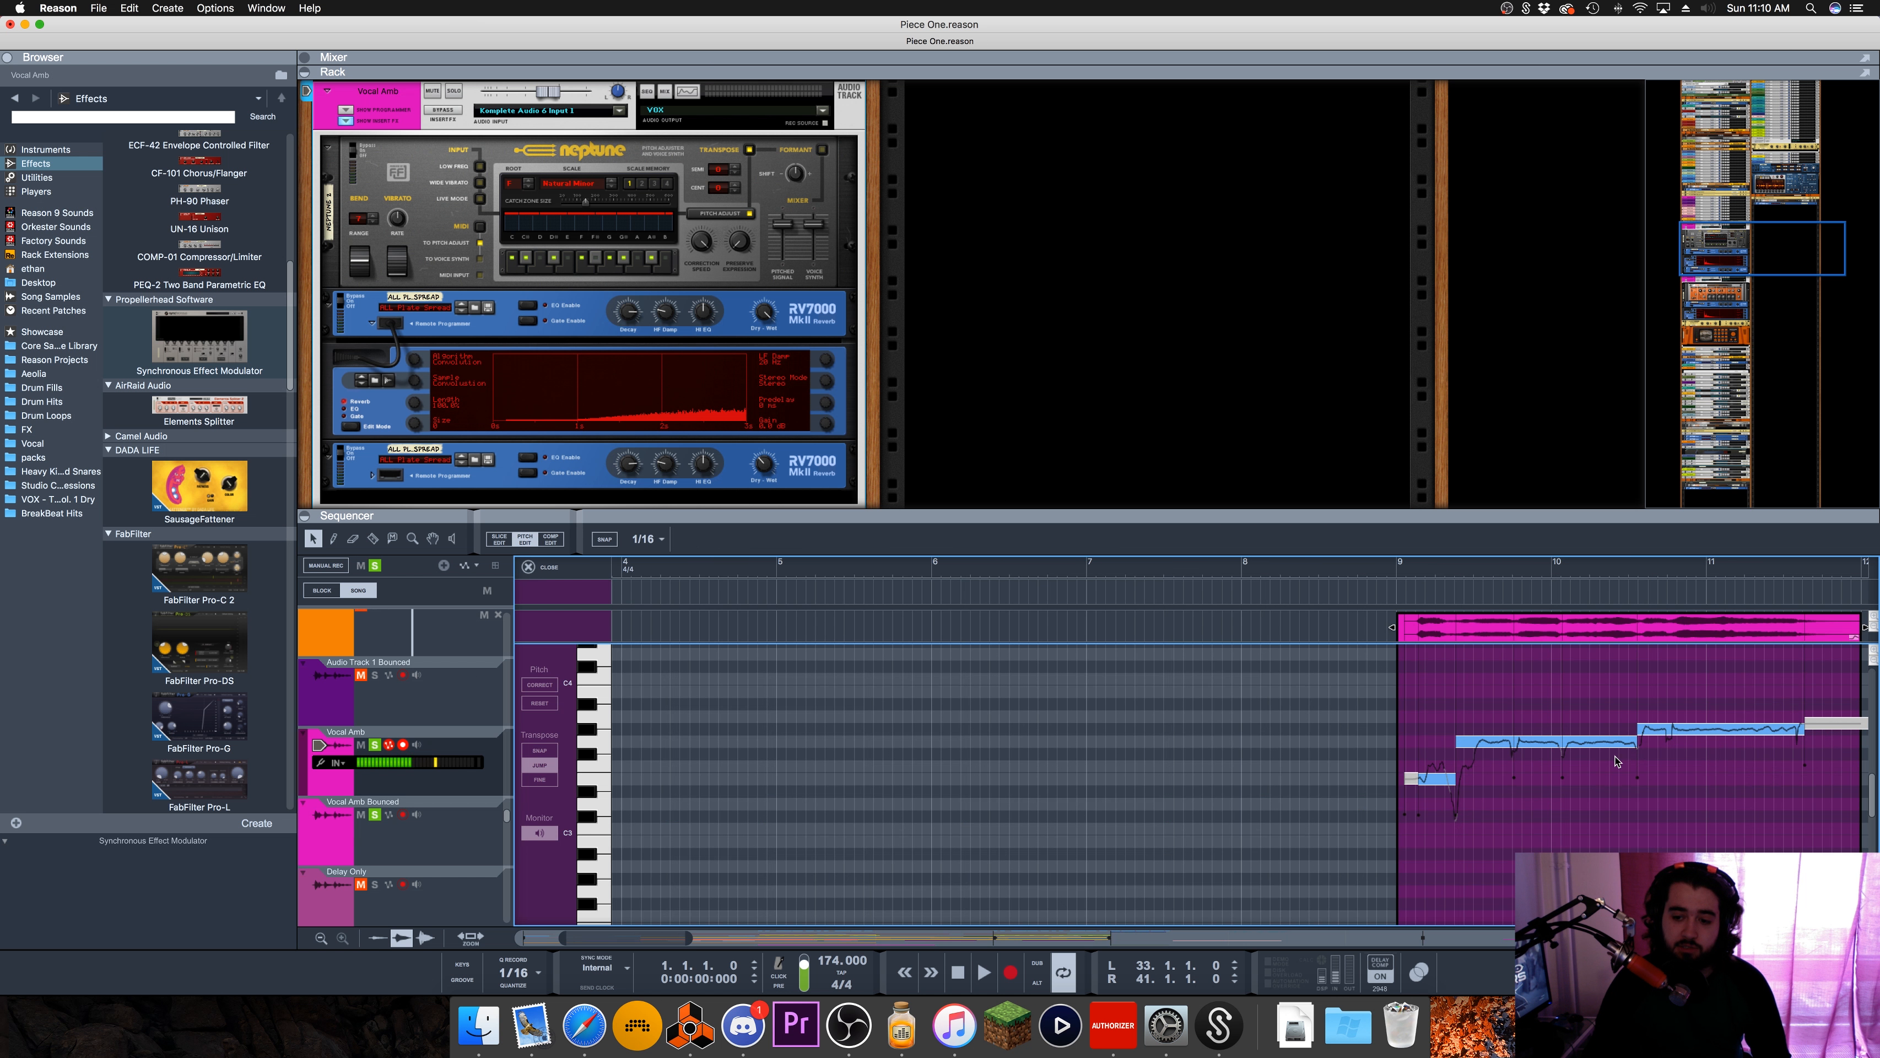
drag(1767, 688, 1438, 710)
key(Escape)
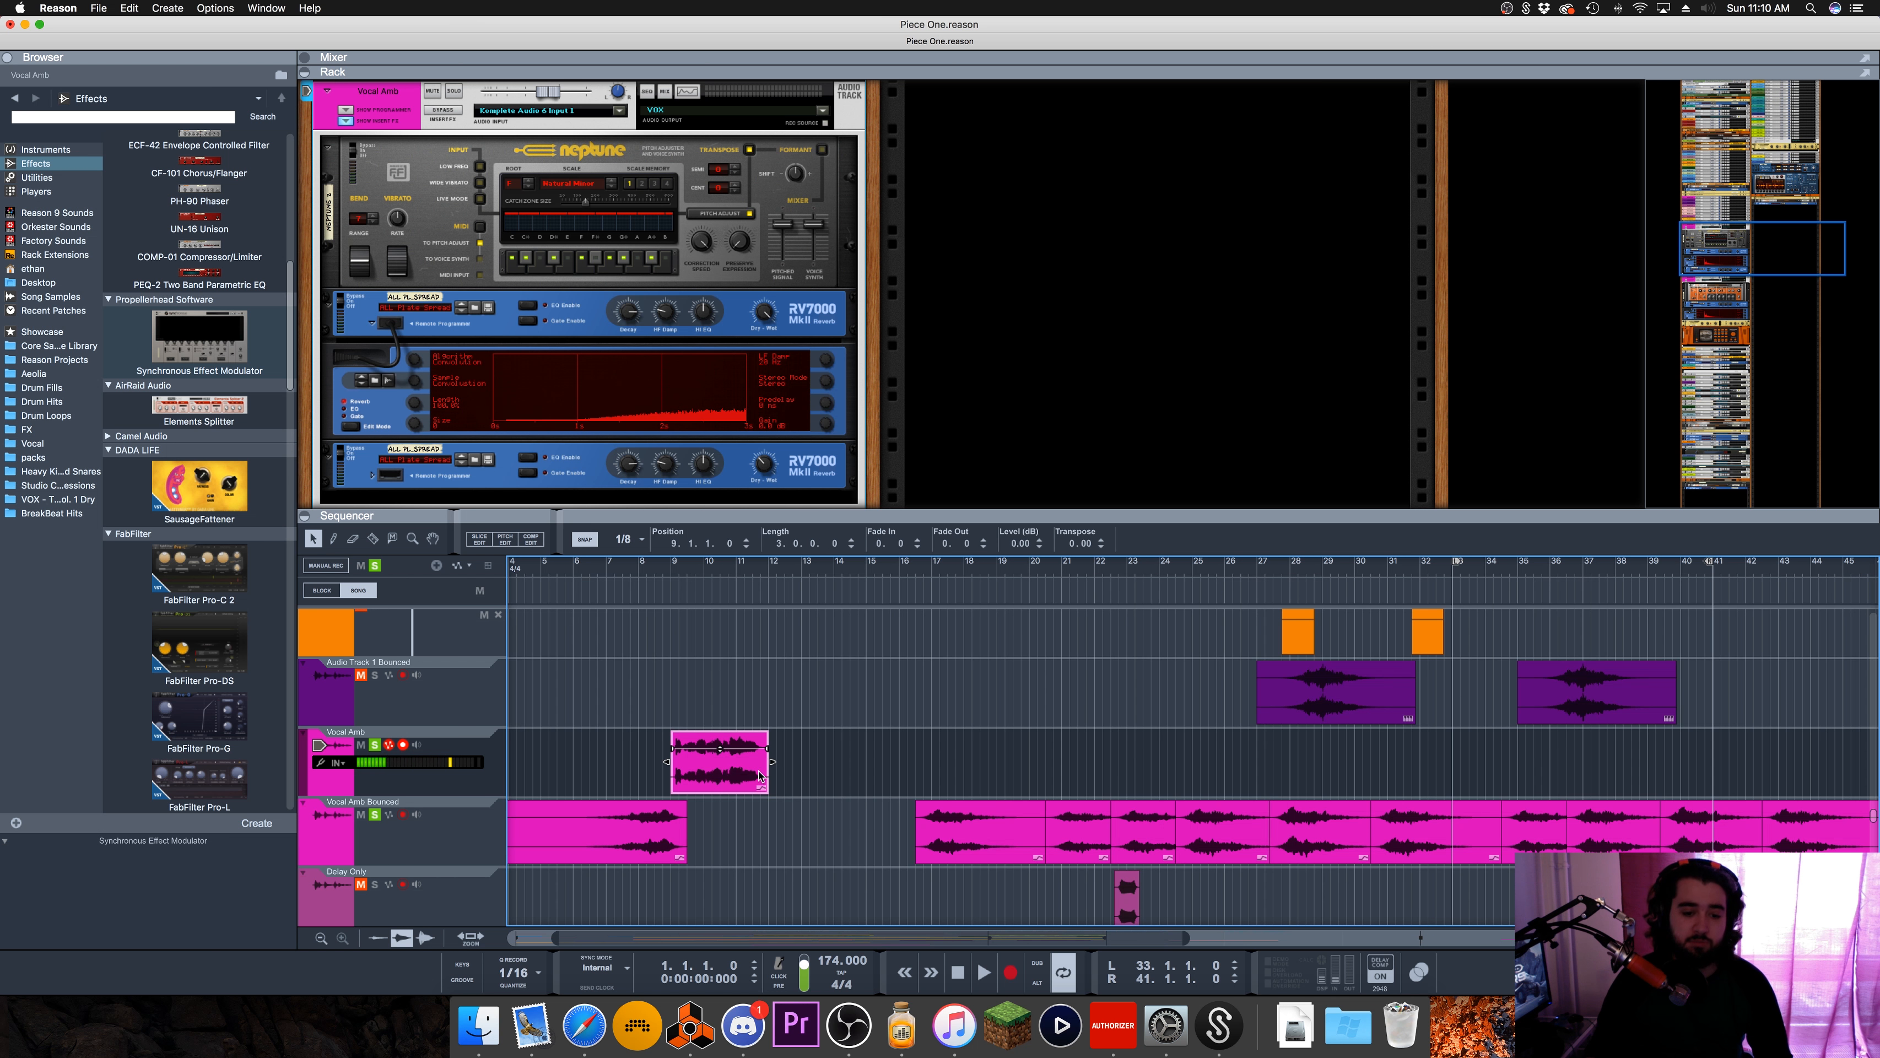
Step: Move the three-bar Vocal Amb clip to bar 10 and select the track's Neptune device
drag(760, 775, 792, 774)
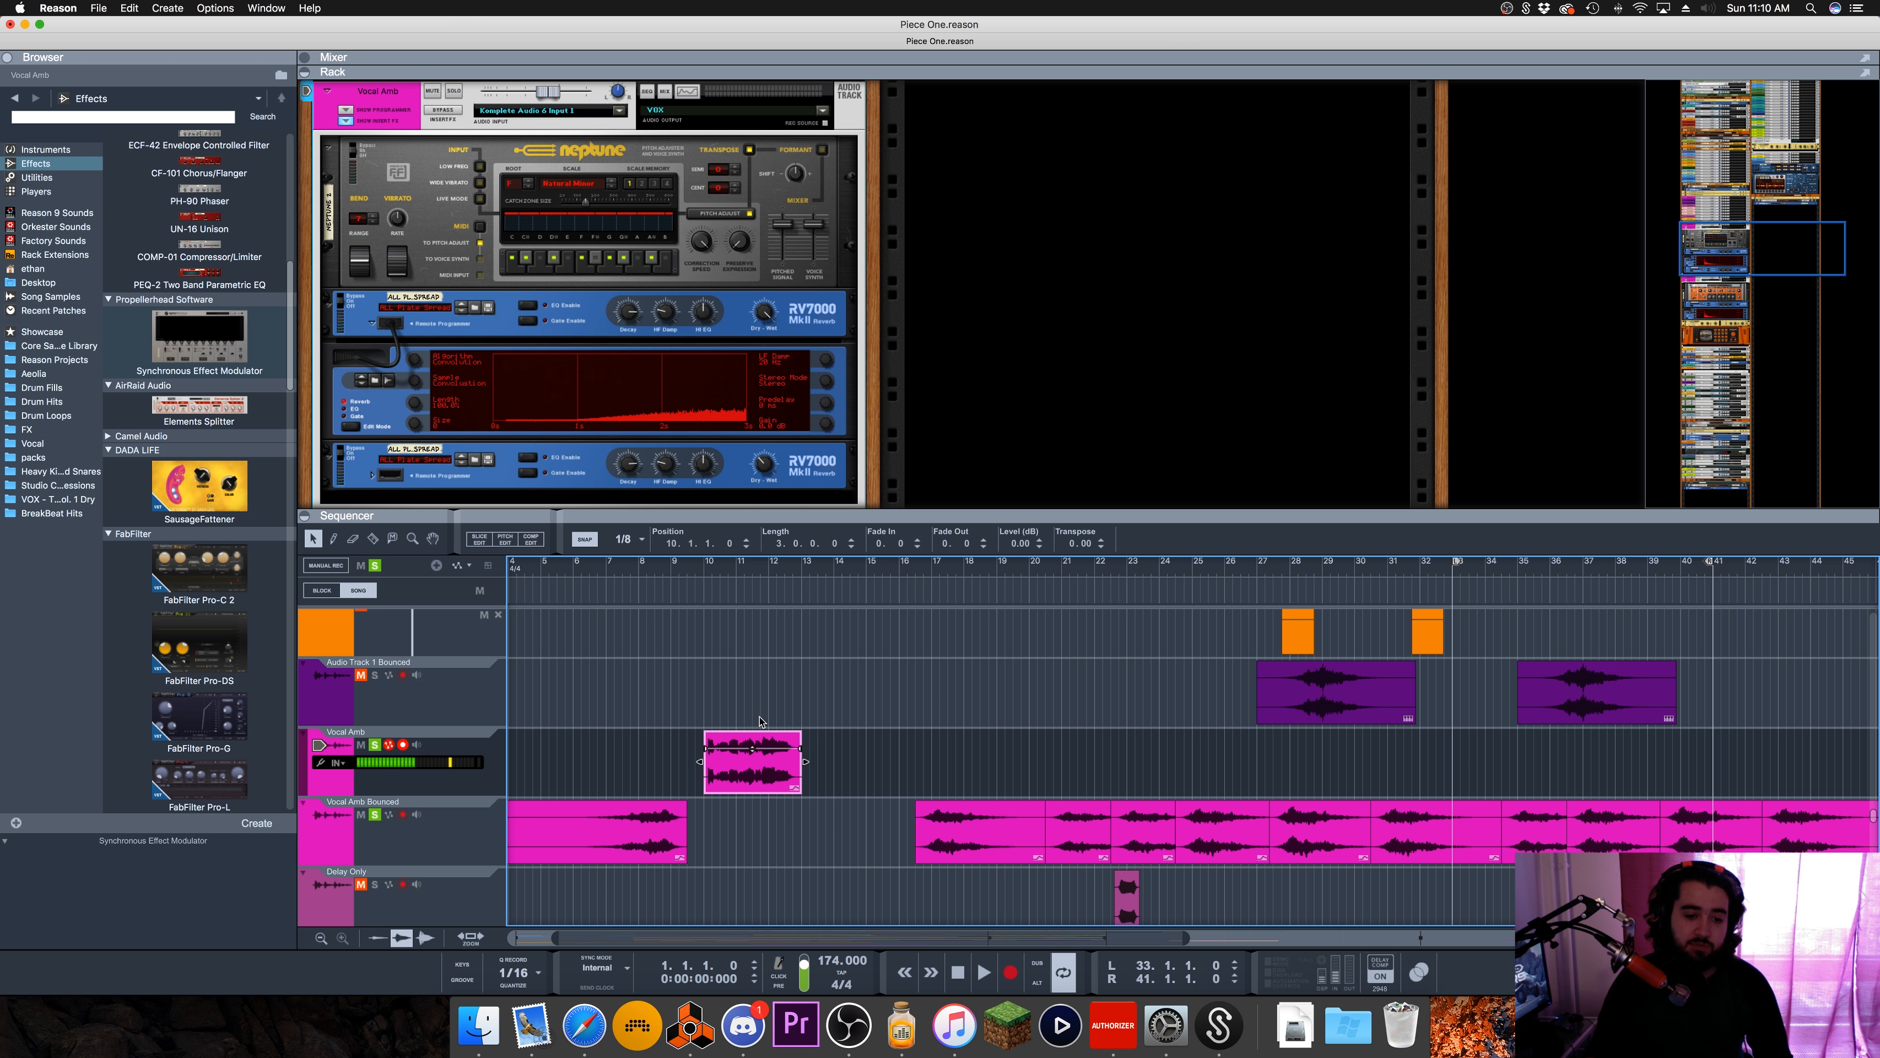
scroll(759, 722, left, 1)
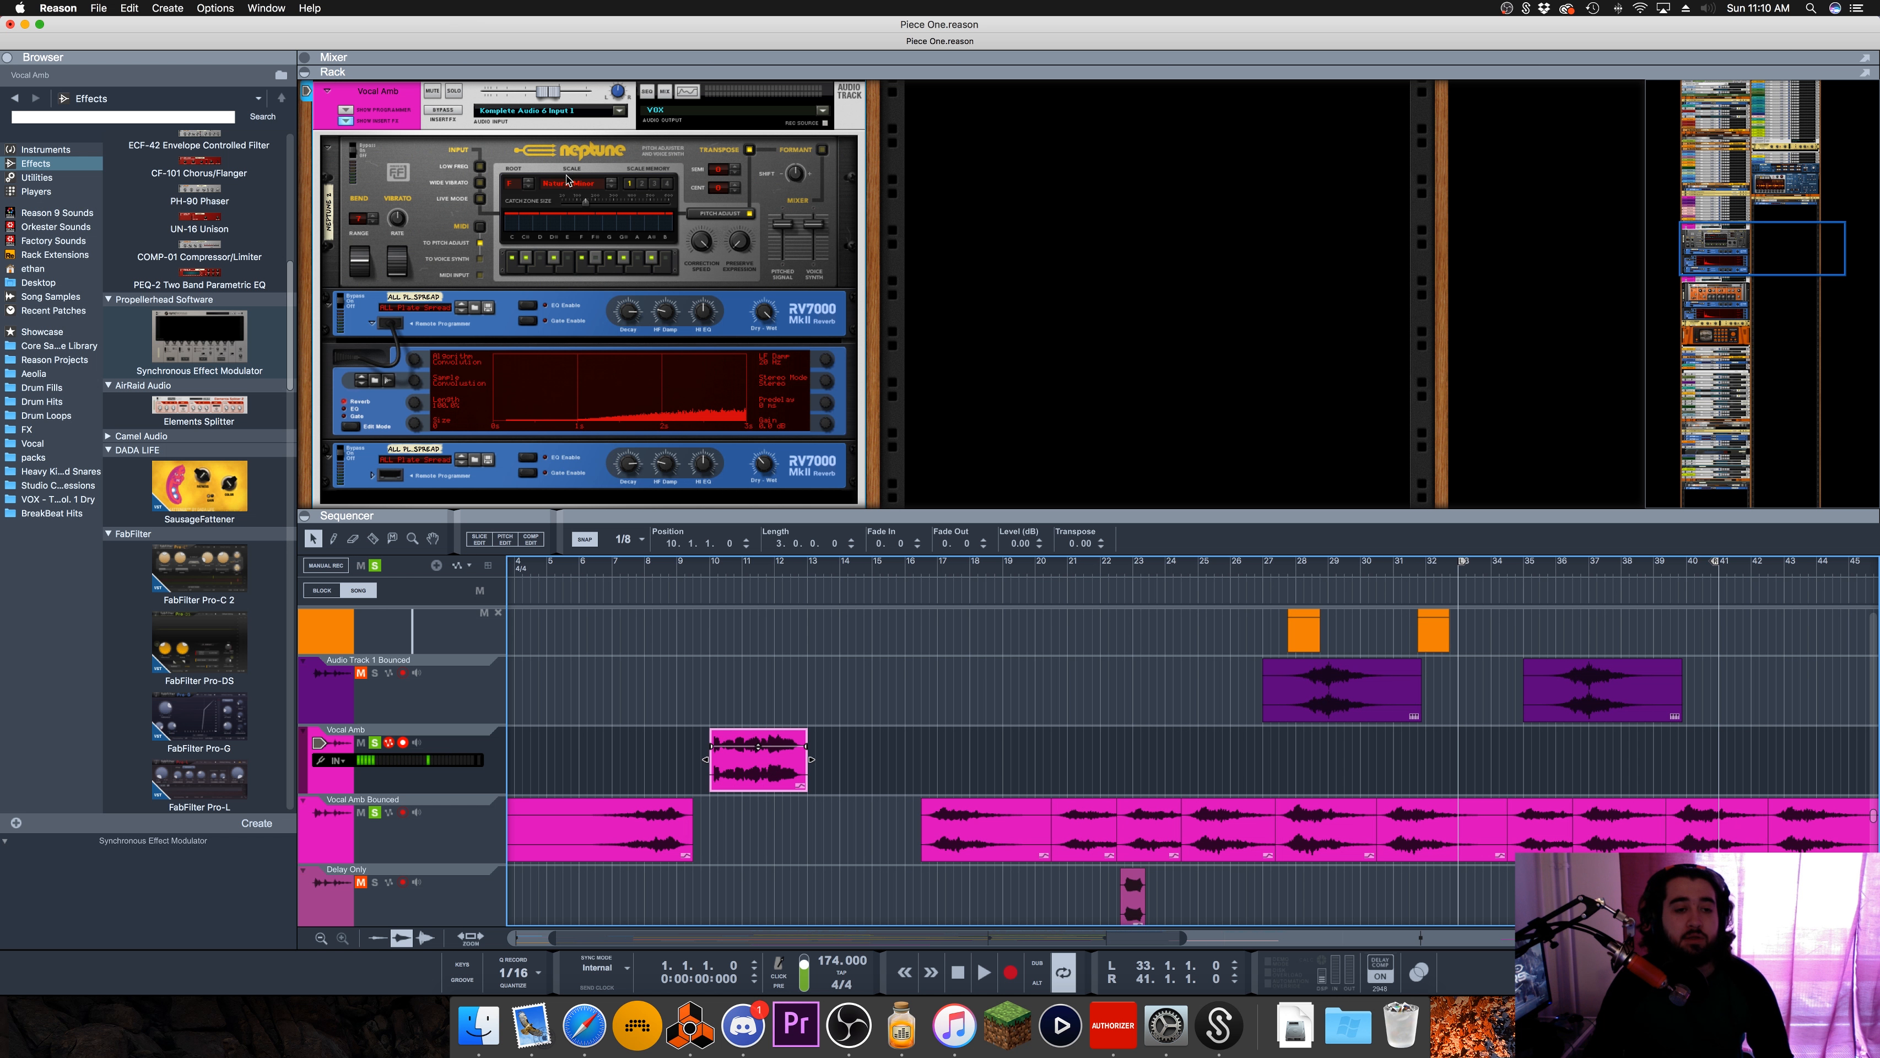
click(445, 152)
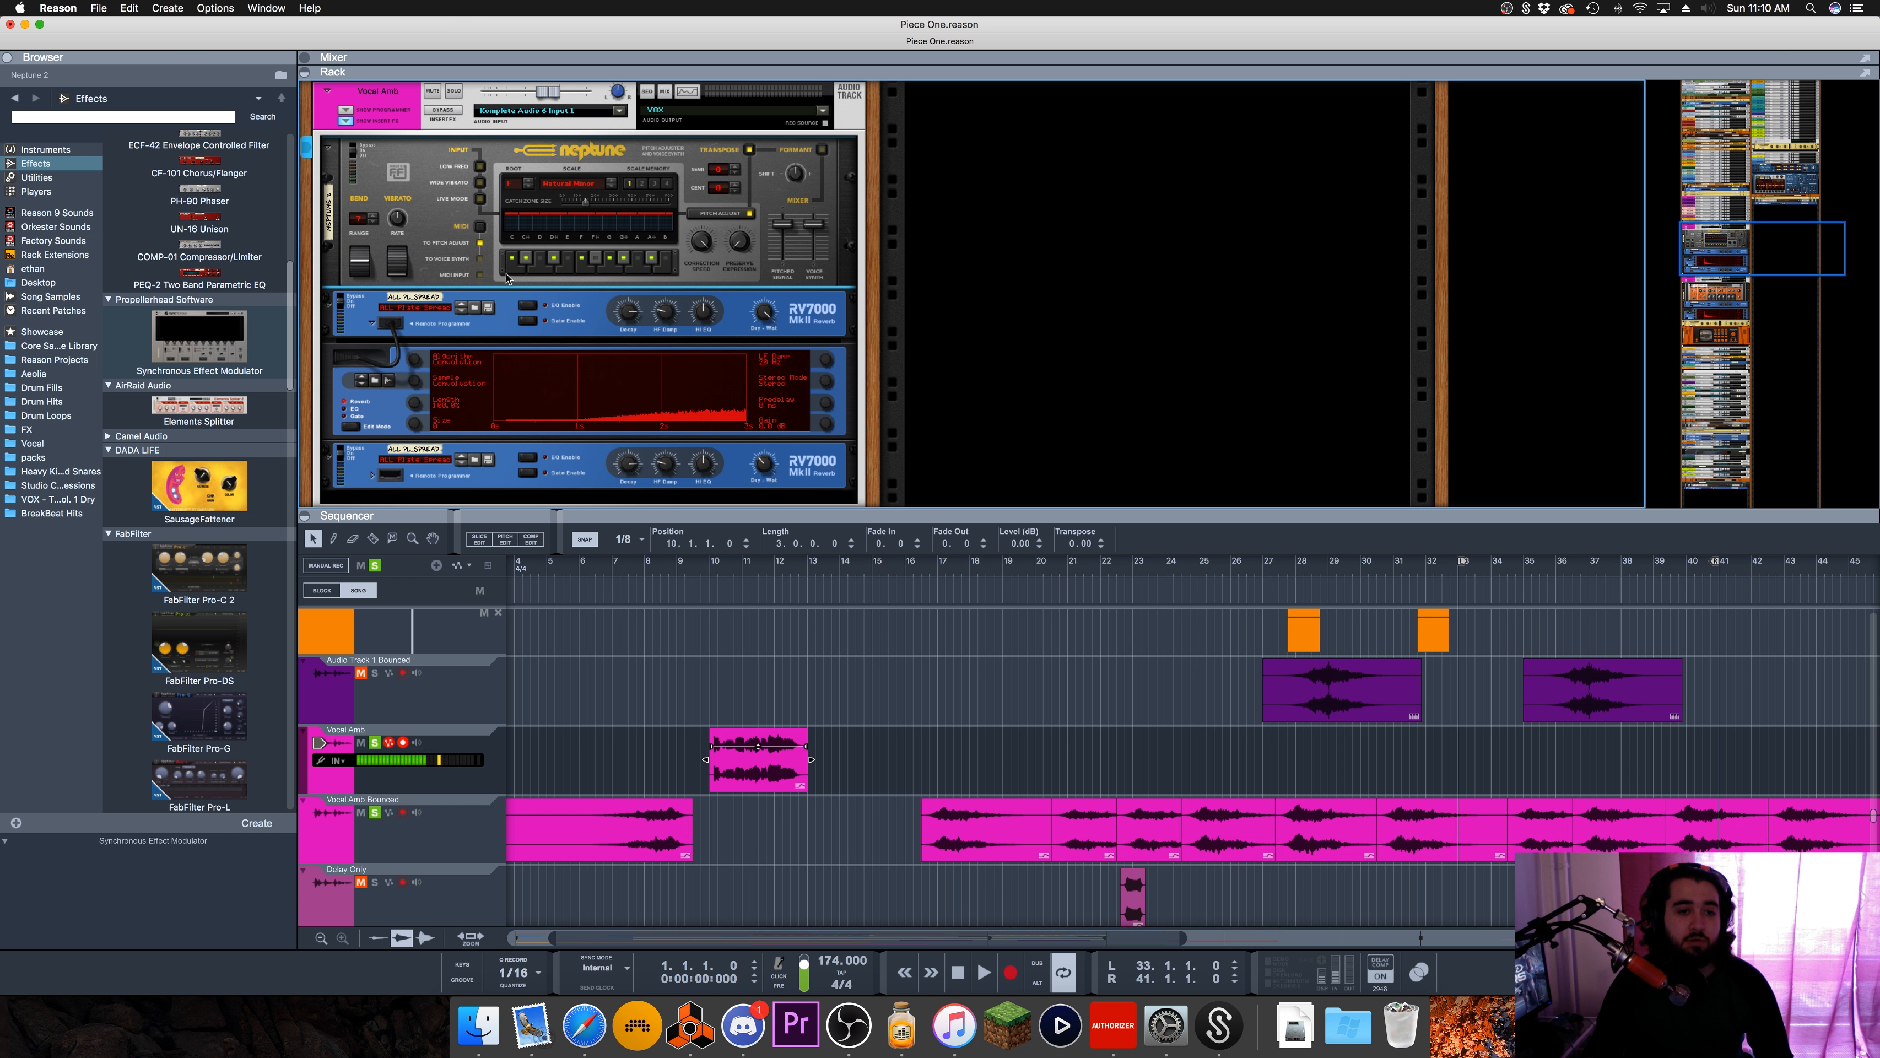
Step: Try a different reverb algorithm on the first RV7000 and return it to Convolution
click(441, 323)
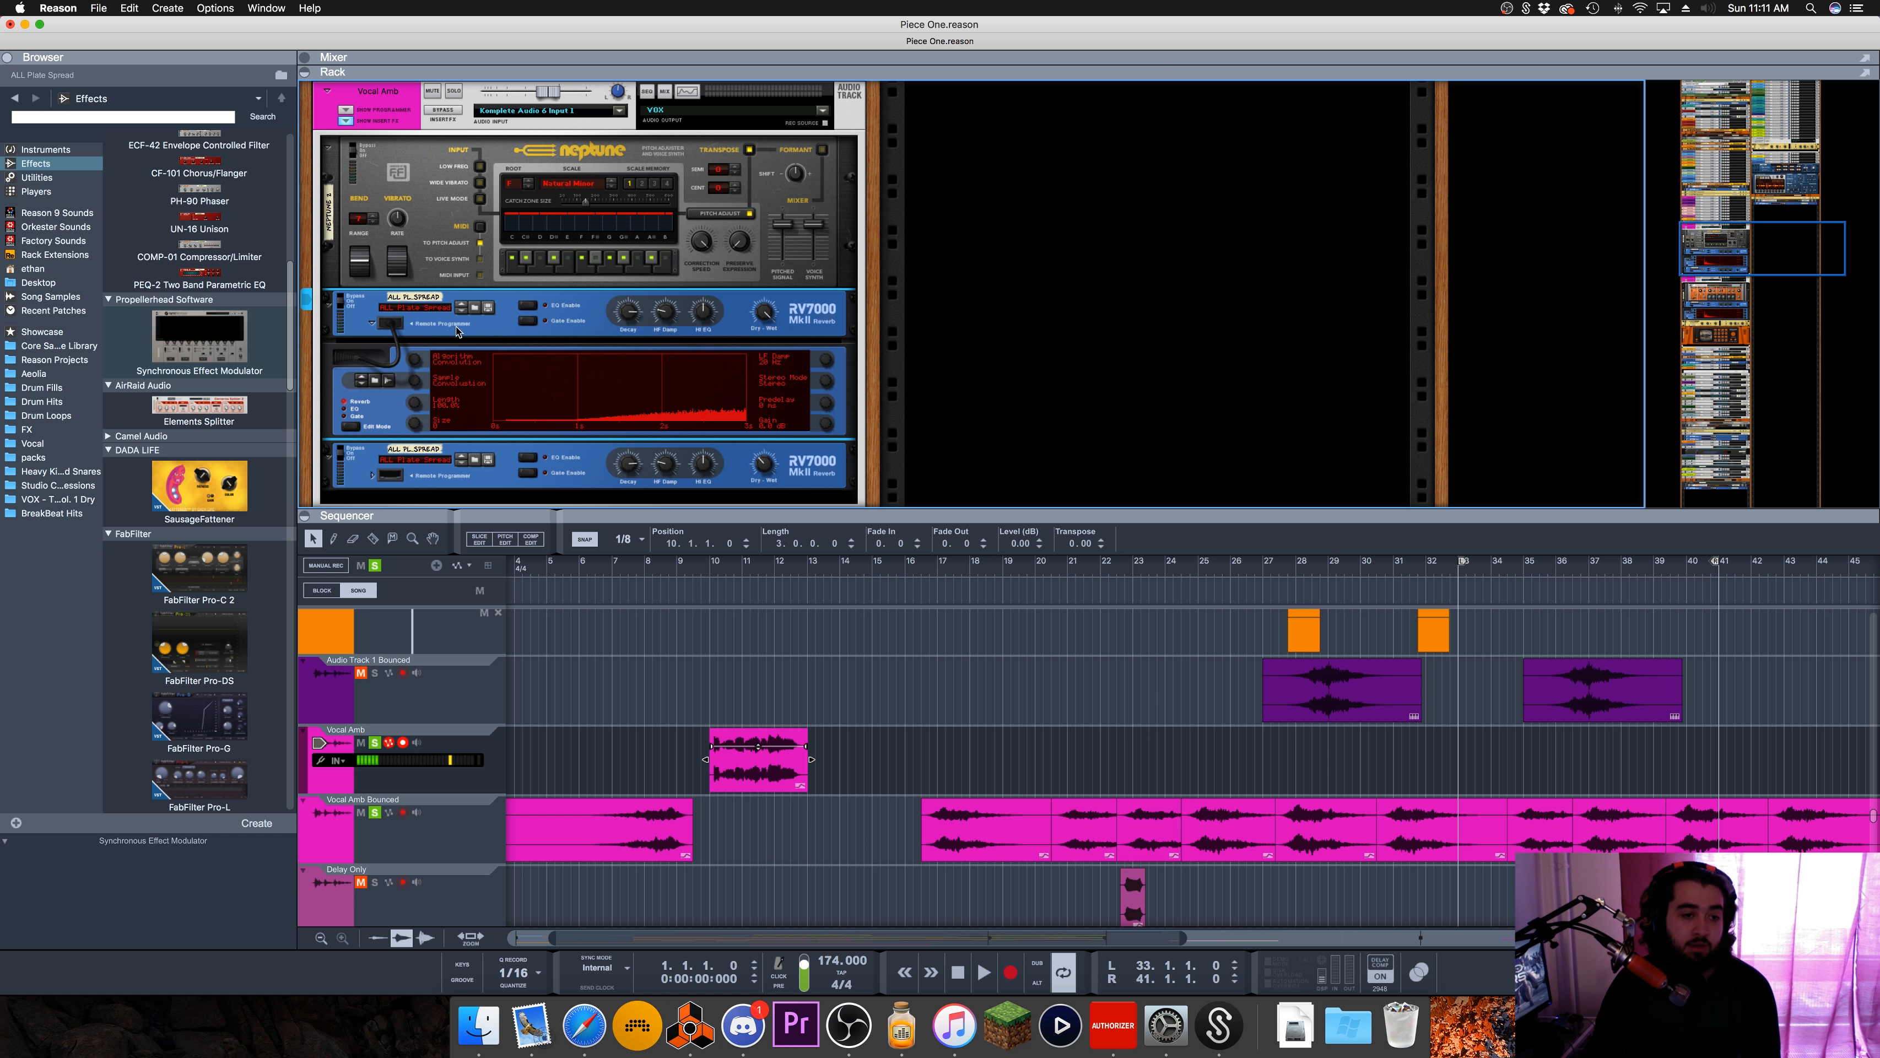
click(372, 324)
click(372, 324)
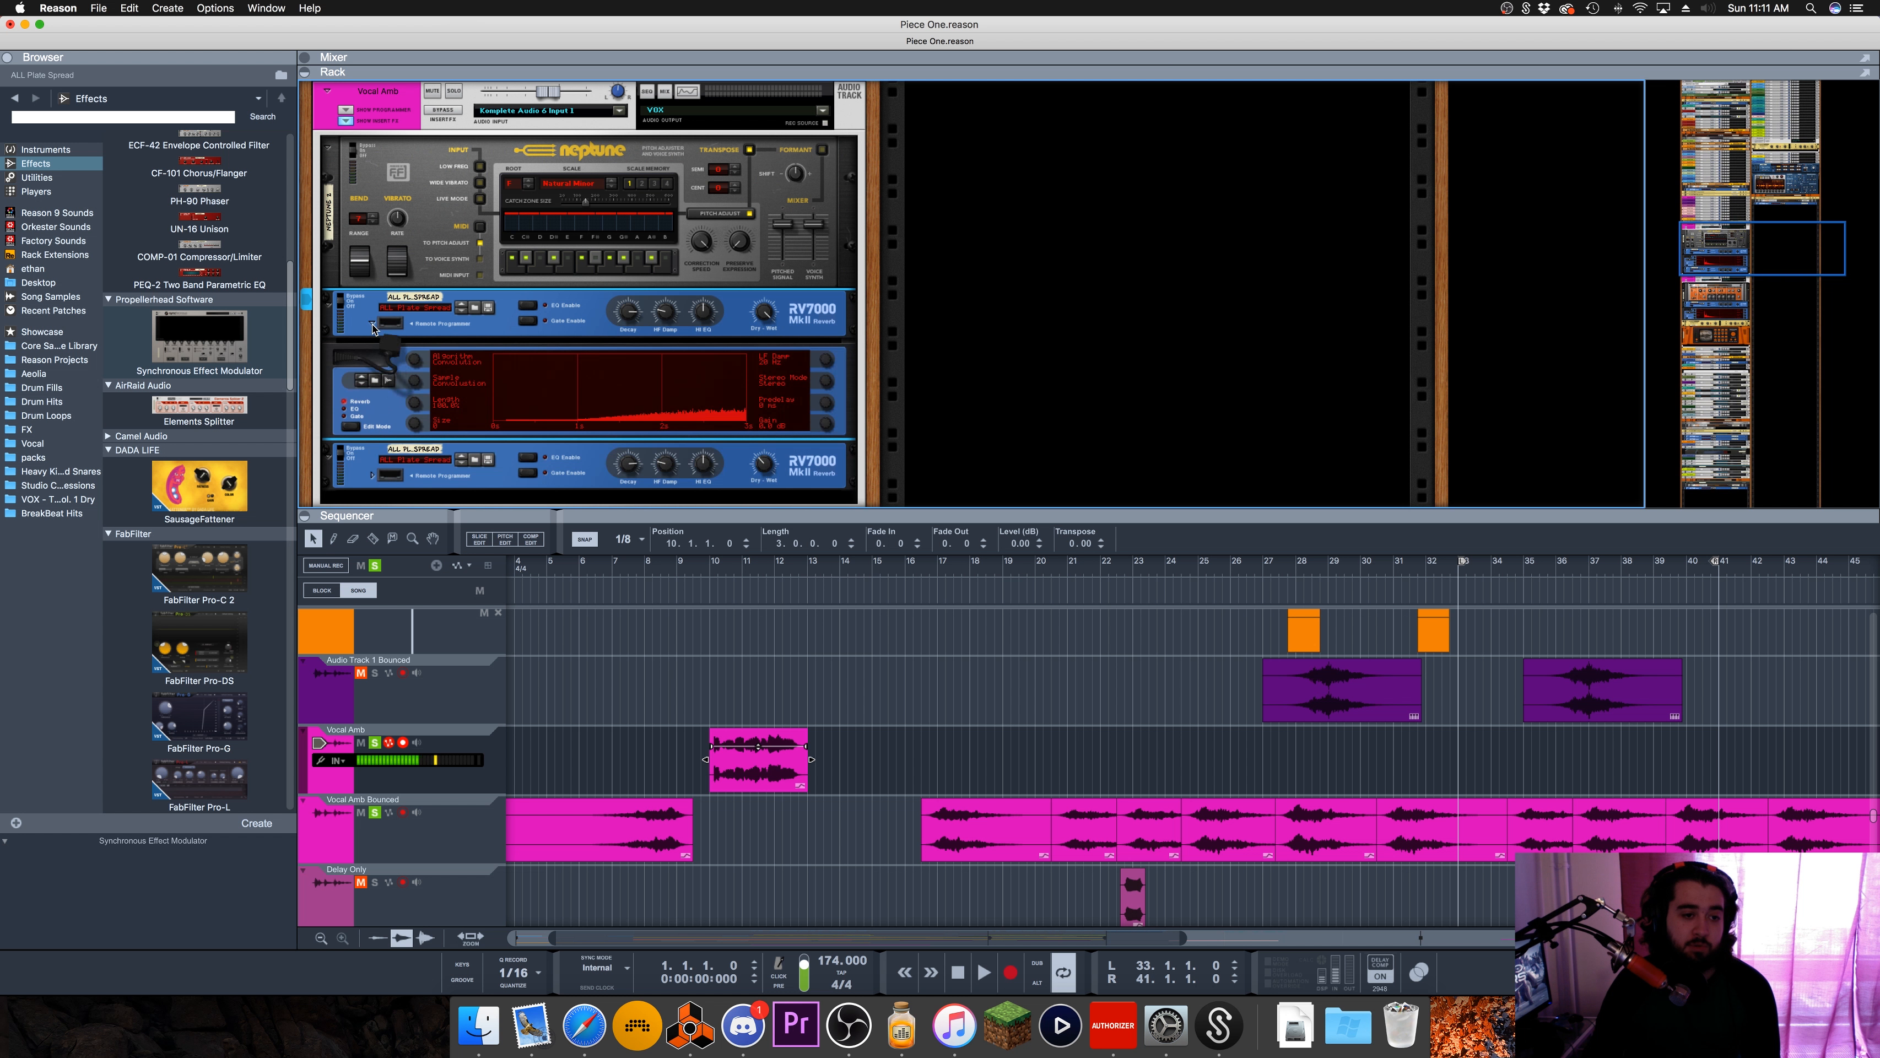
mouse_move(417, 363)
mouse_down()
mouse_move(407, 430)
mouse_move(411, 379)
mouse_up()
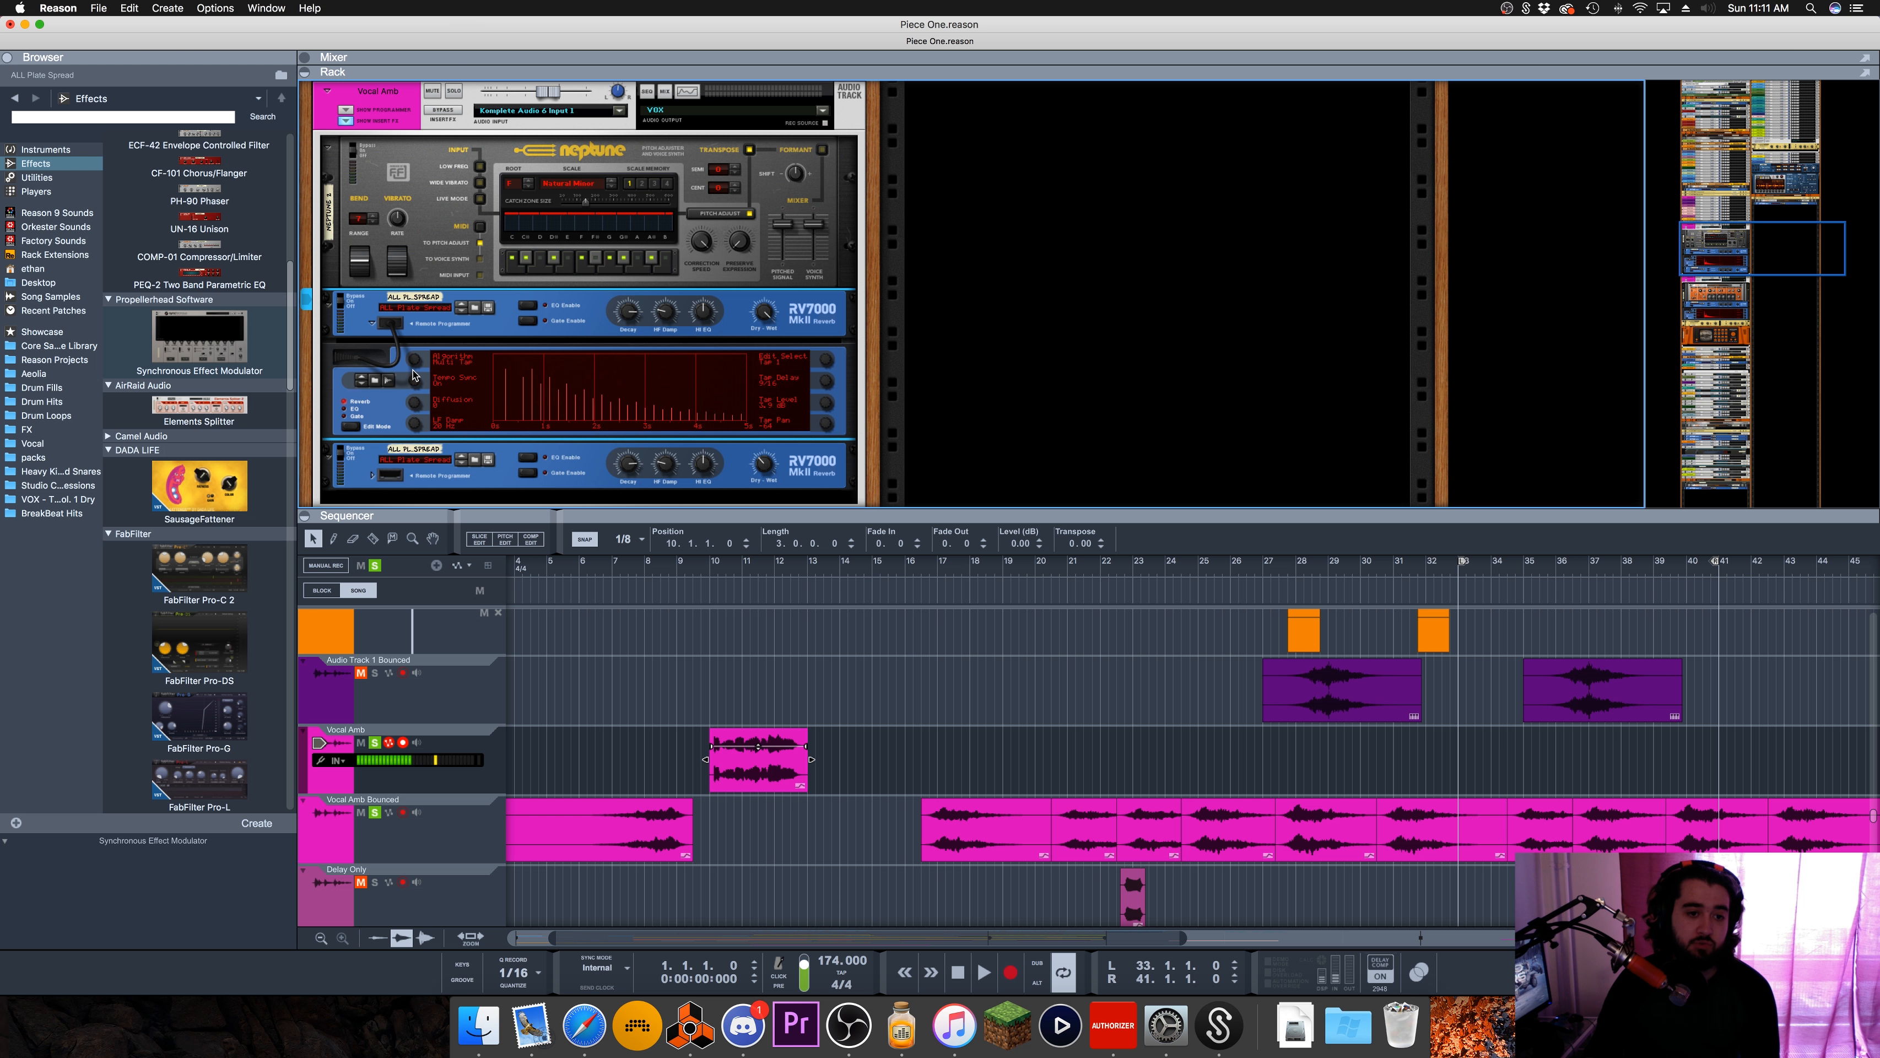
drag(413, 379, 419, 365)
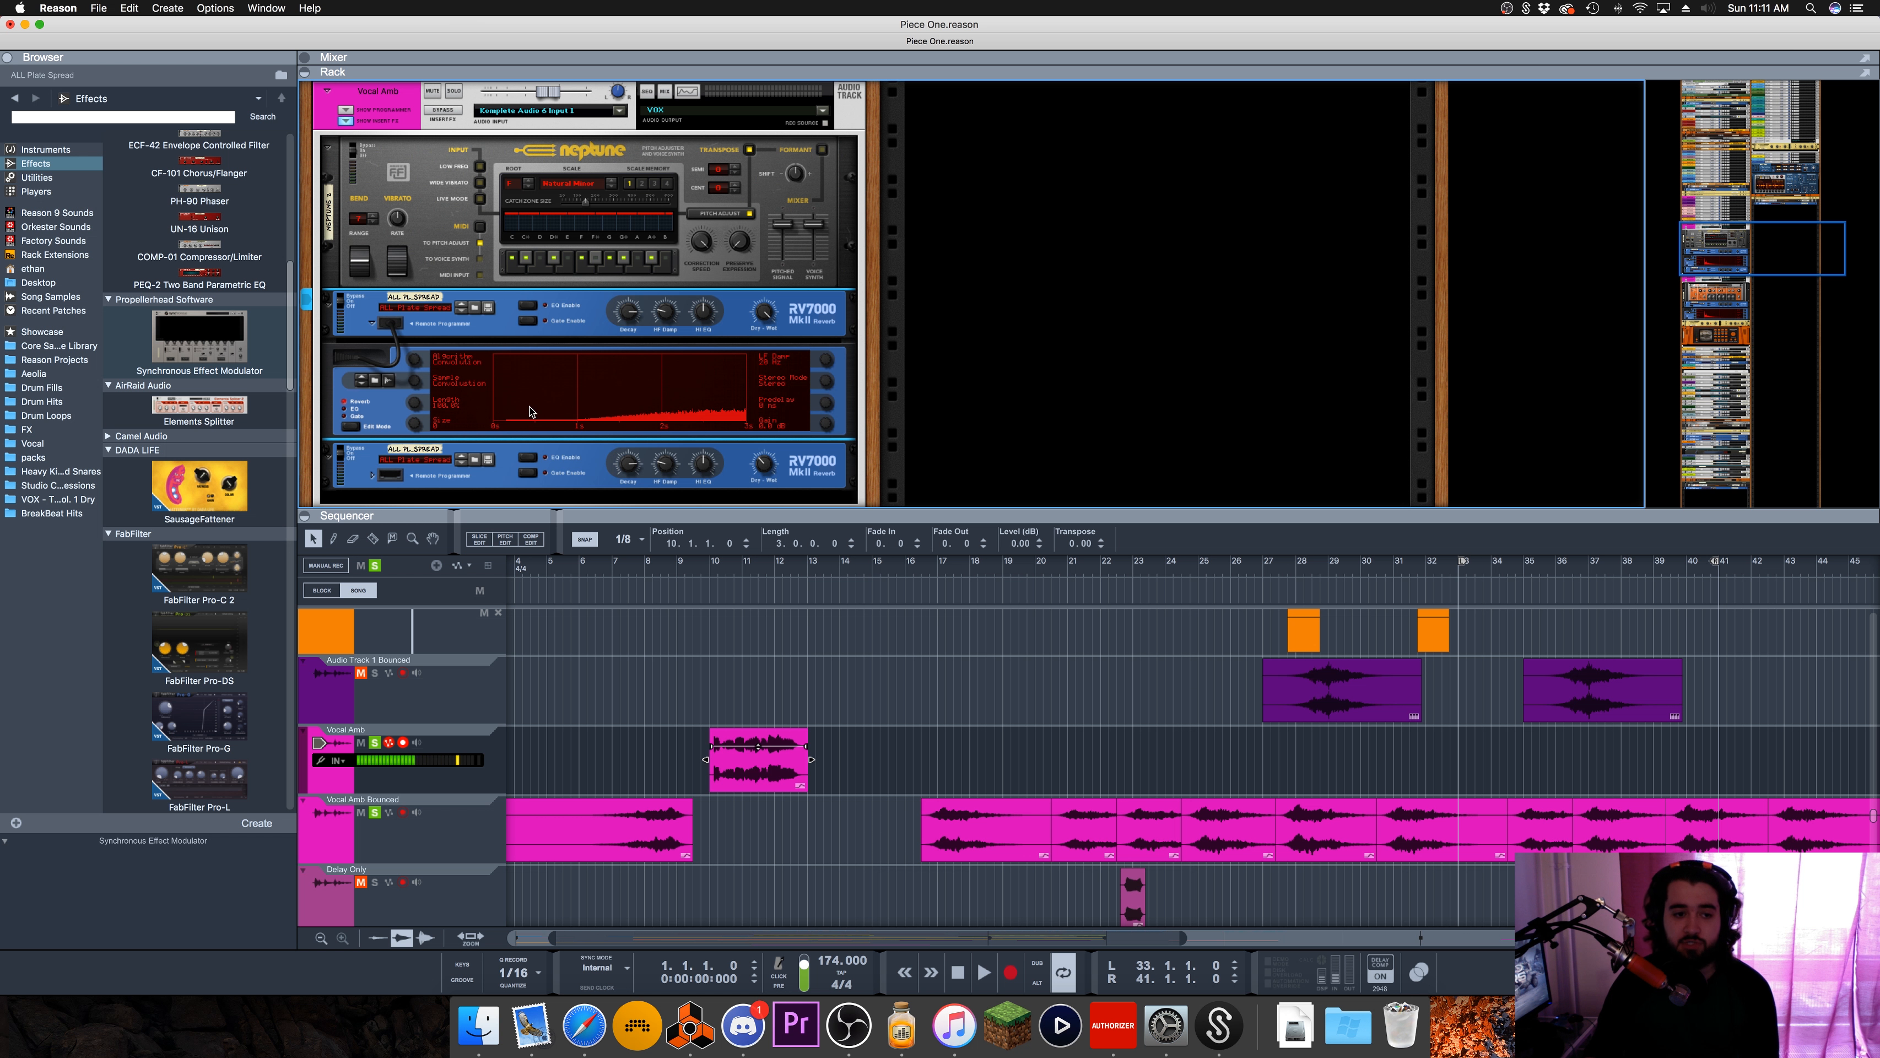
Step: Load Bpm140_Drumloop04.wav from the Drum Loops folder as the first RV7000's convolution sample and play the vocal clip from bar 10
click(118, 504)
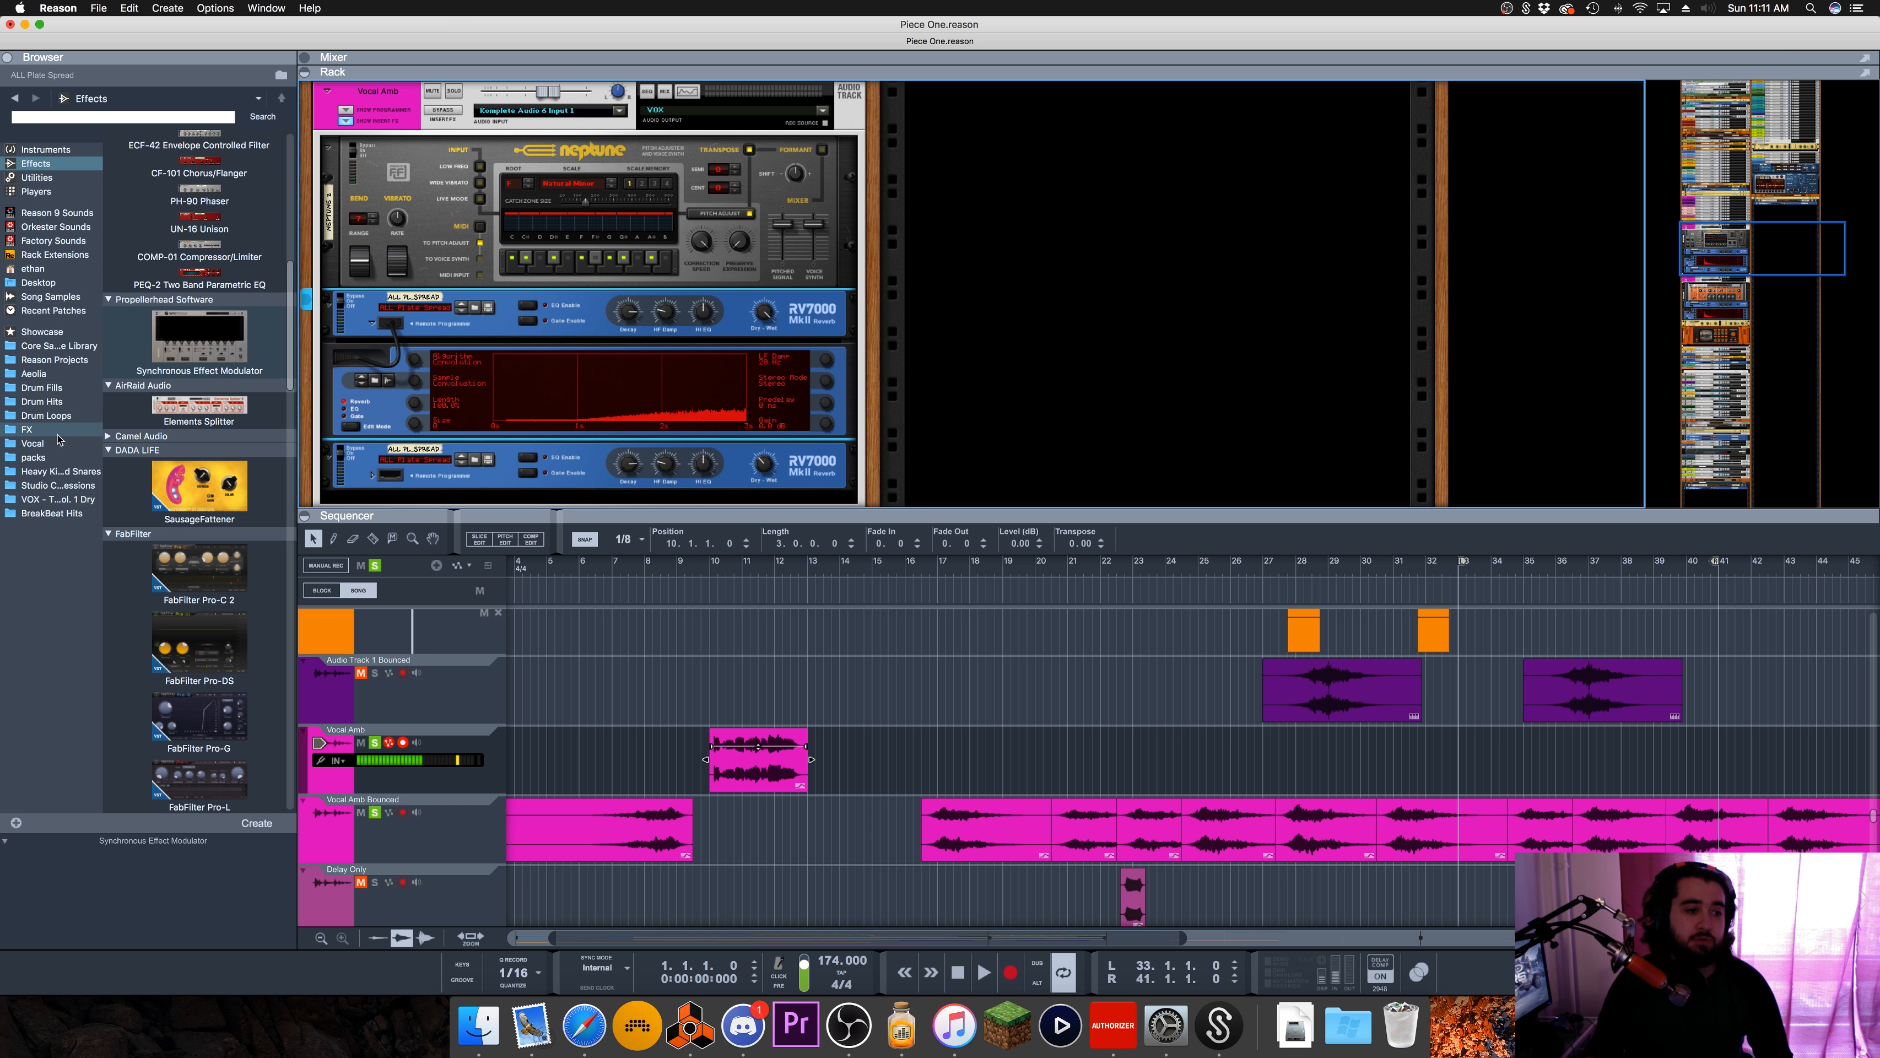
click(46, 415)
double_click(181, 247)
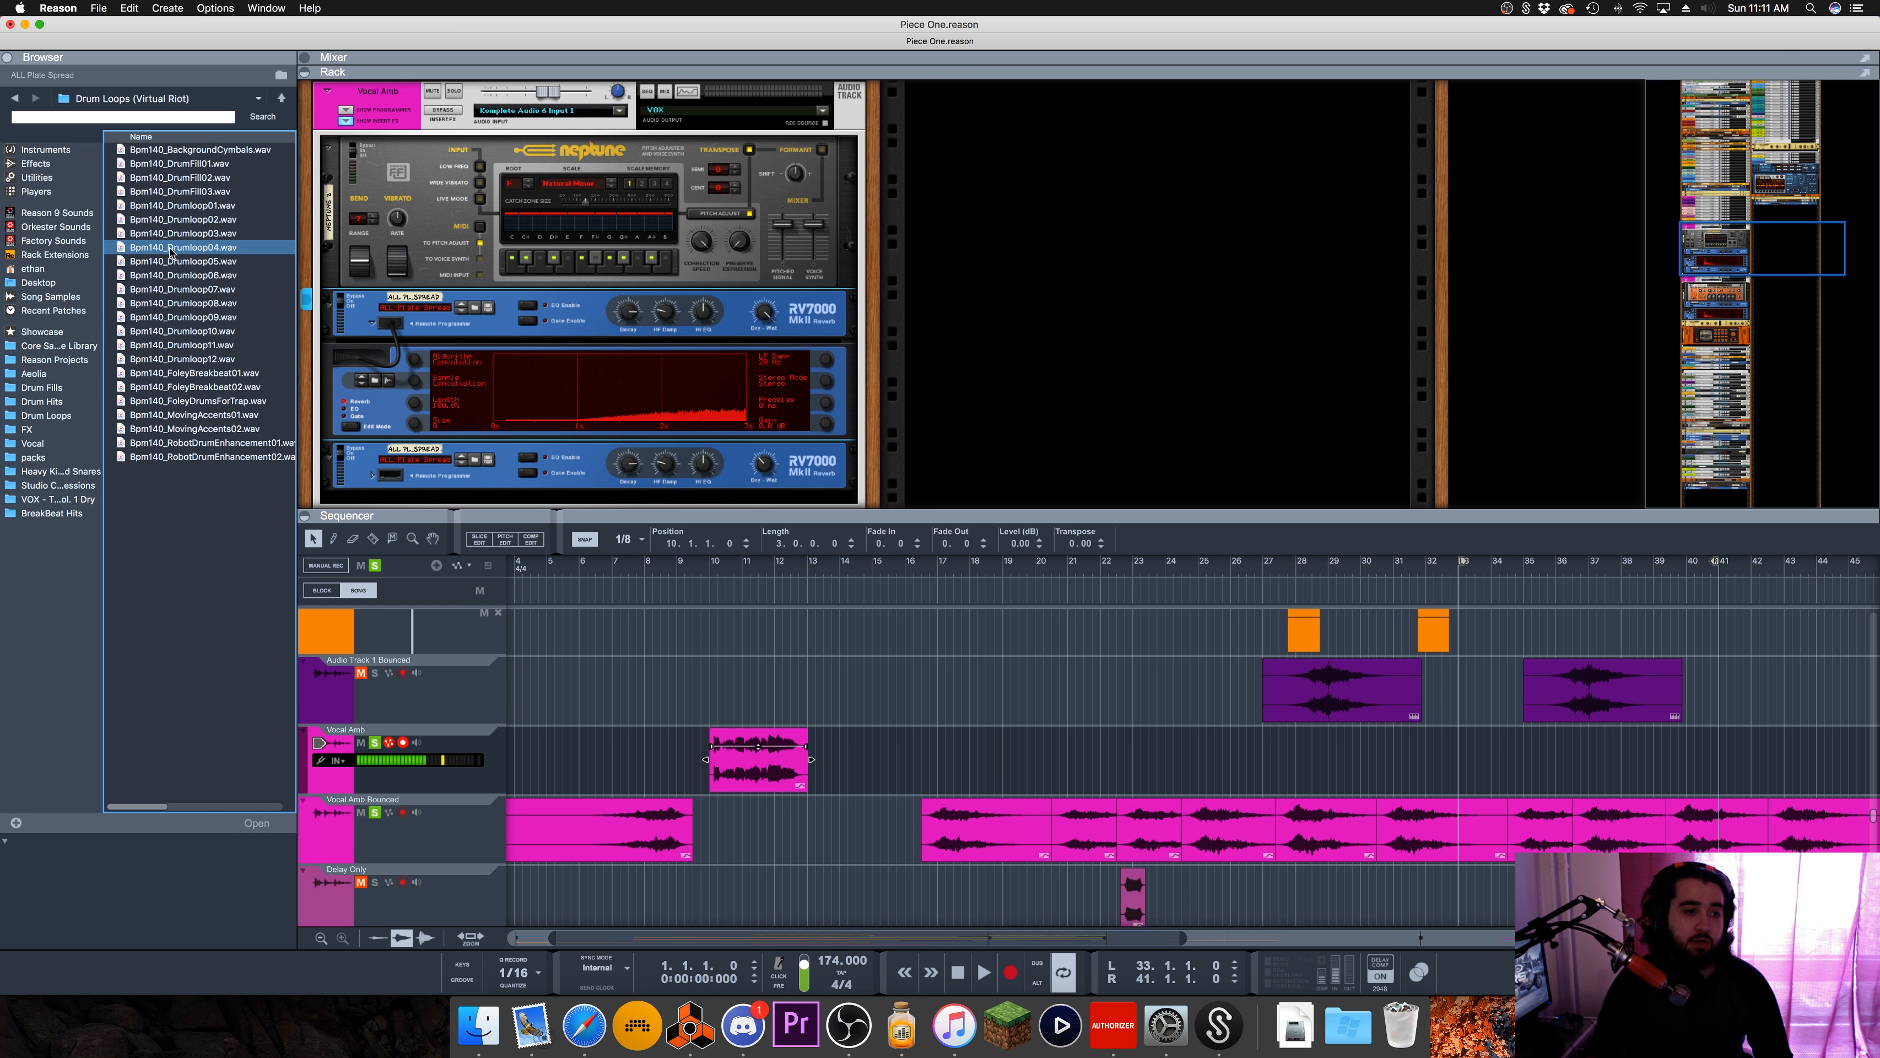
drag(181, 247, 519, 418)
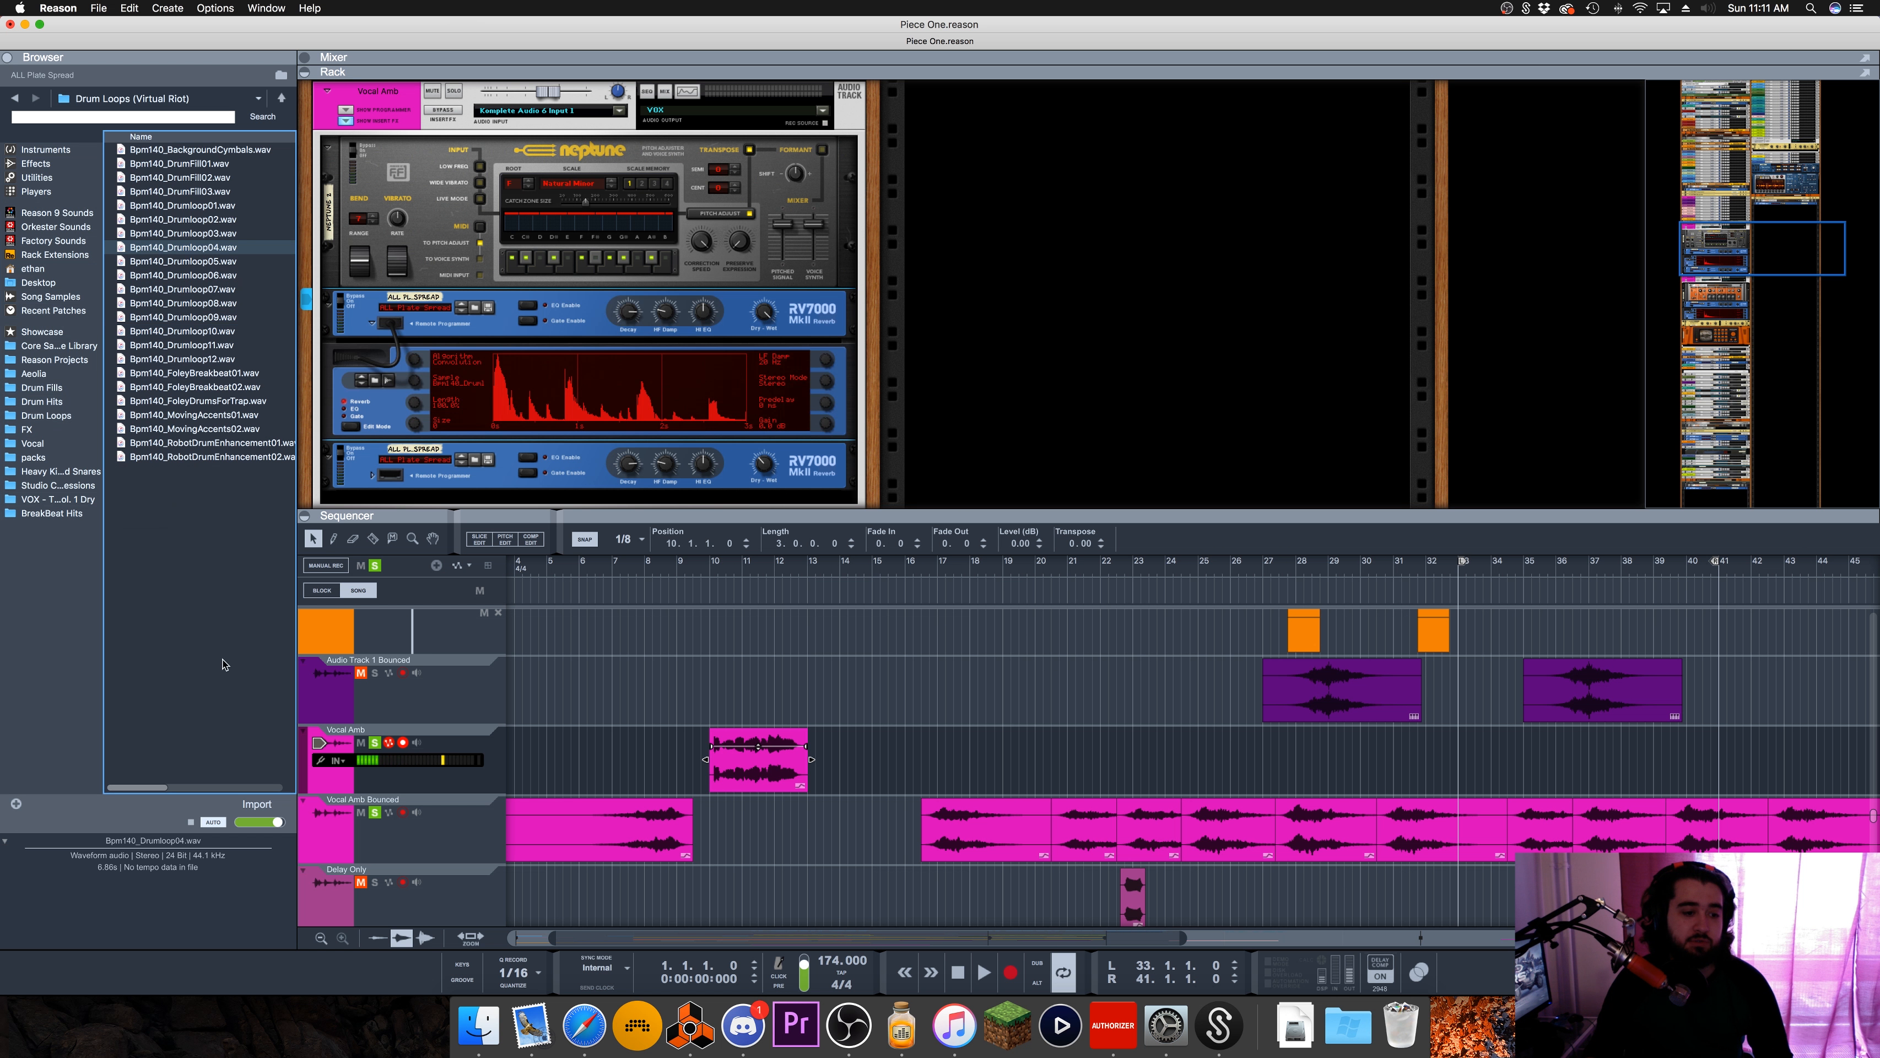
click(716, 561)
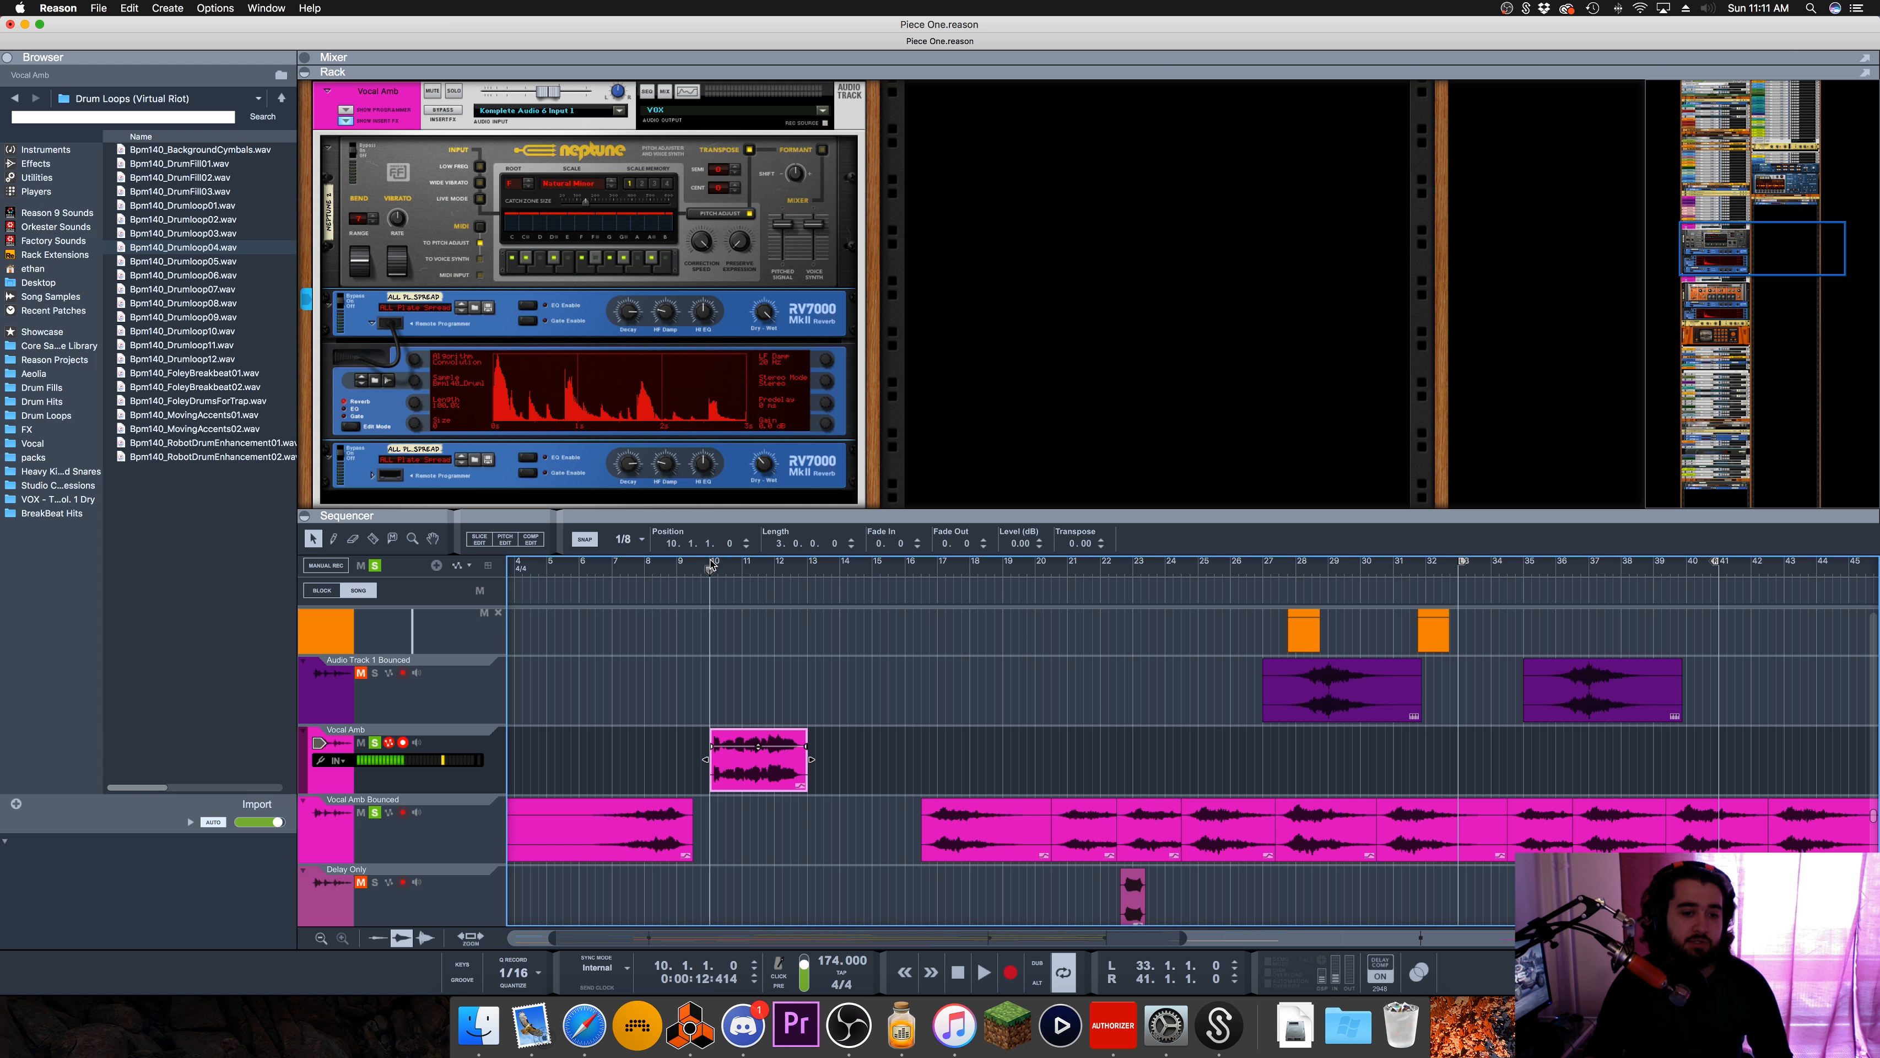
key(space)
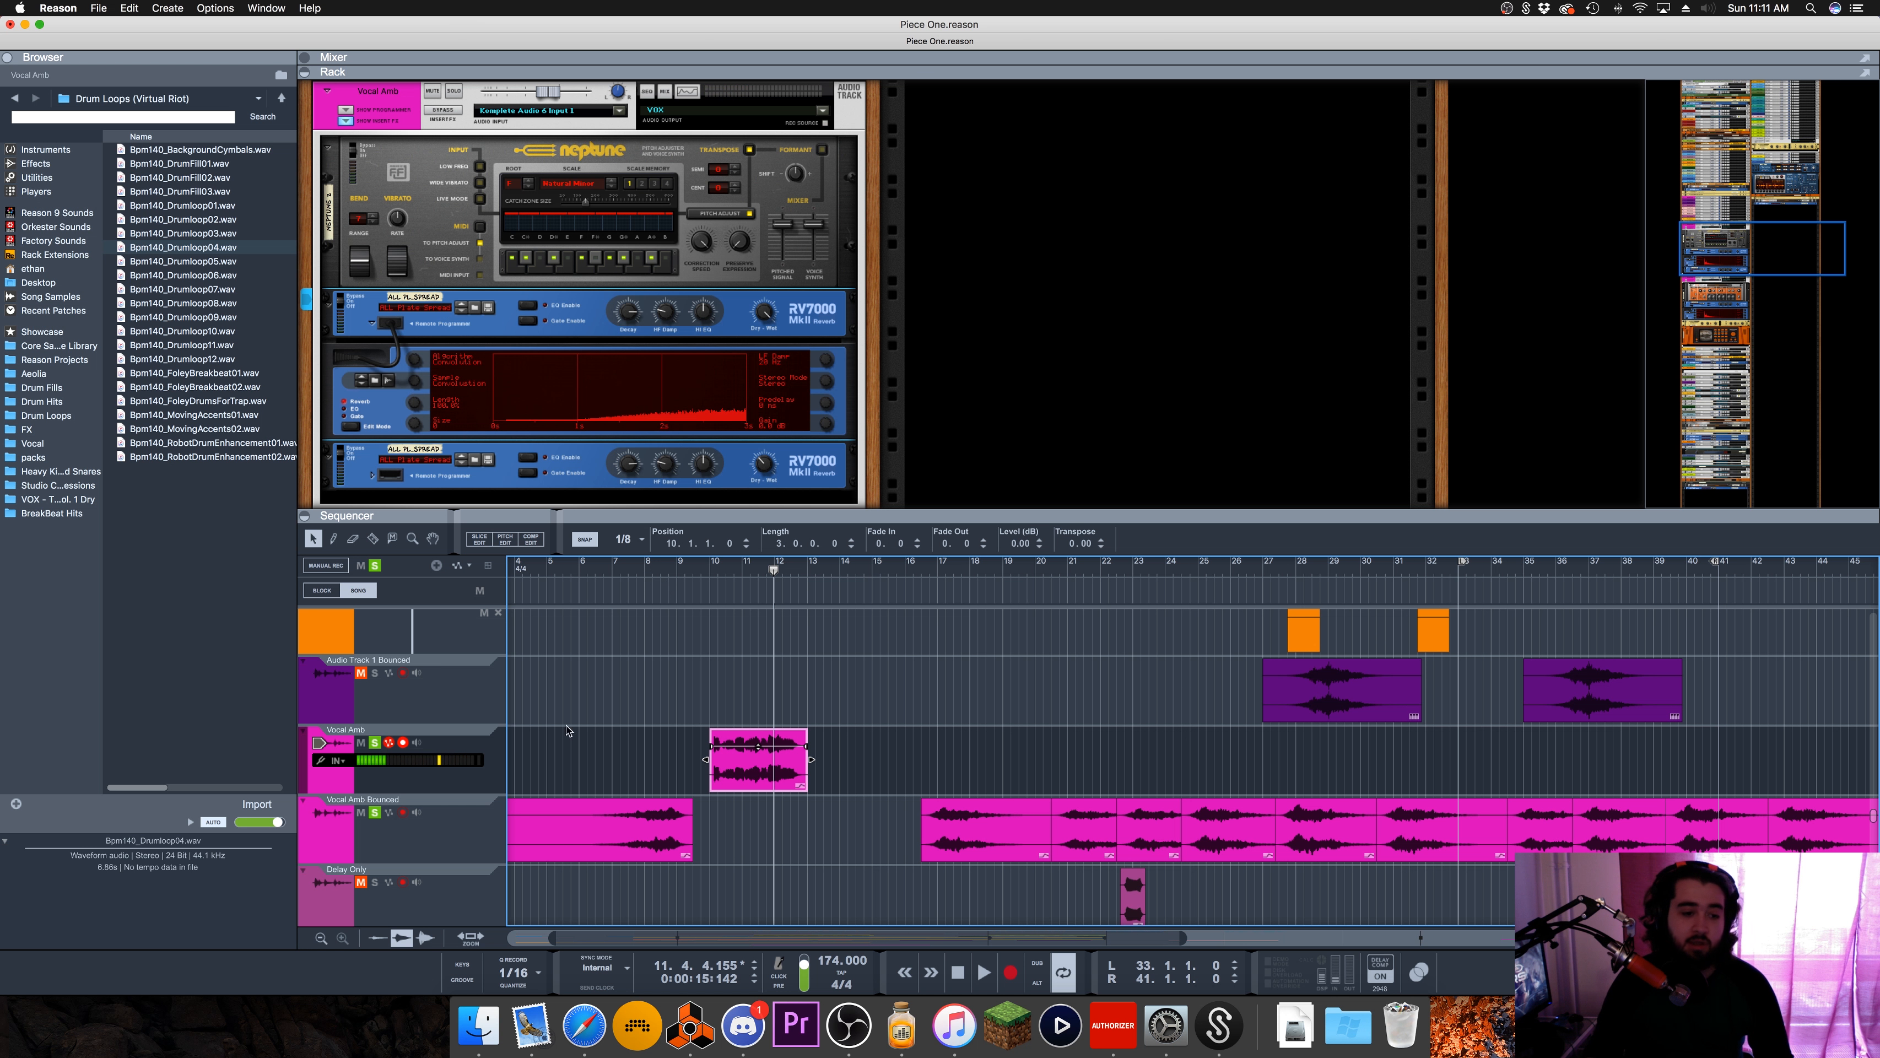
Step: Add a Massive instrument to the rack directly below the Vocal Amb track's RV7000 devices
click(222, 289)
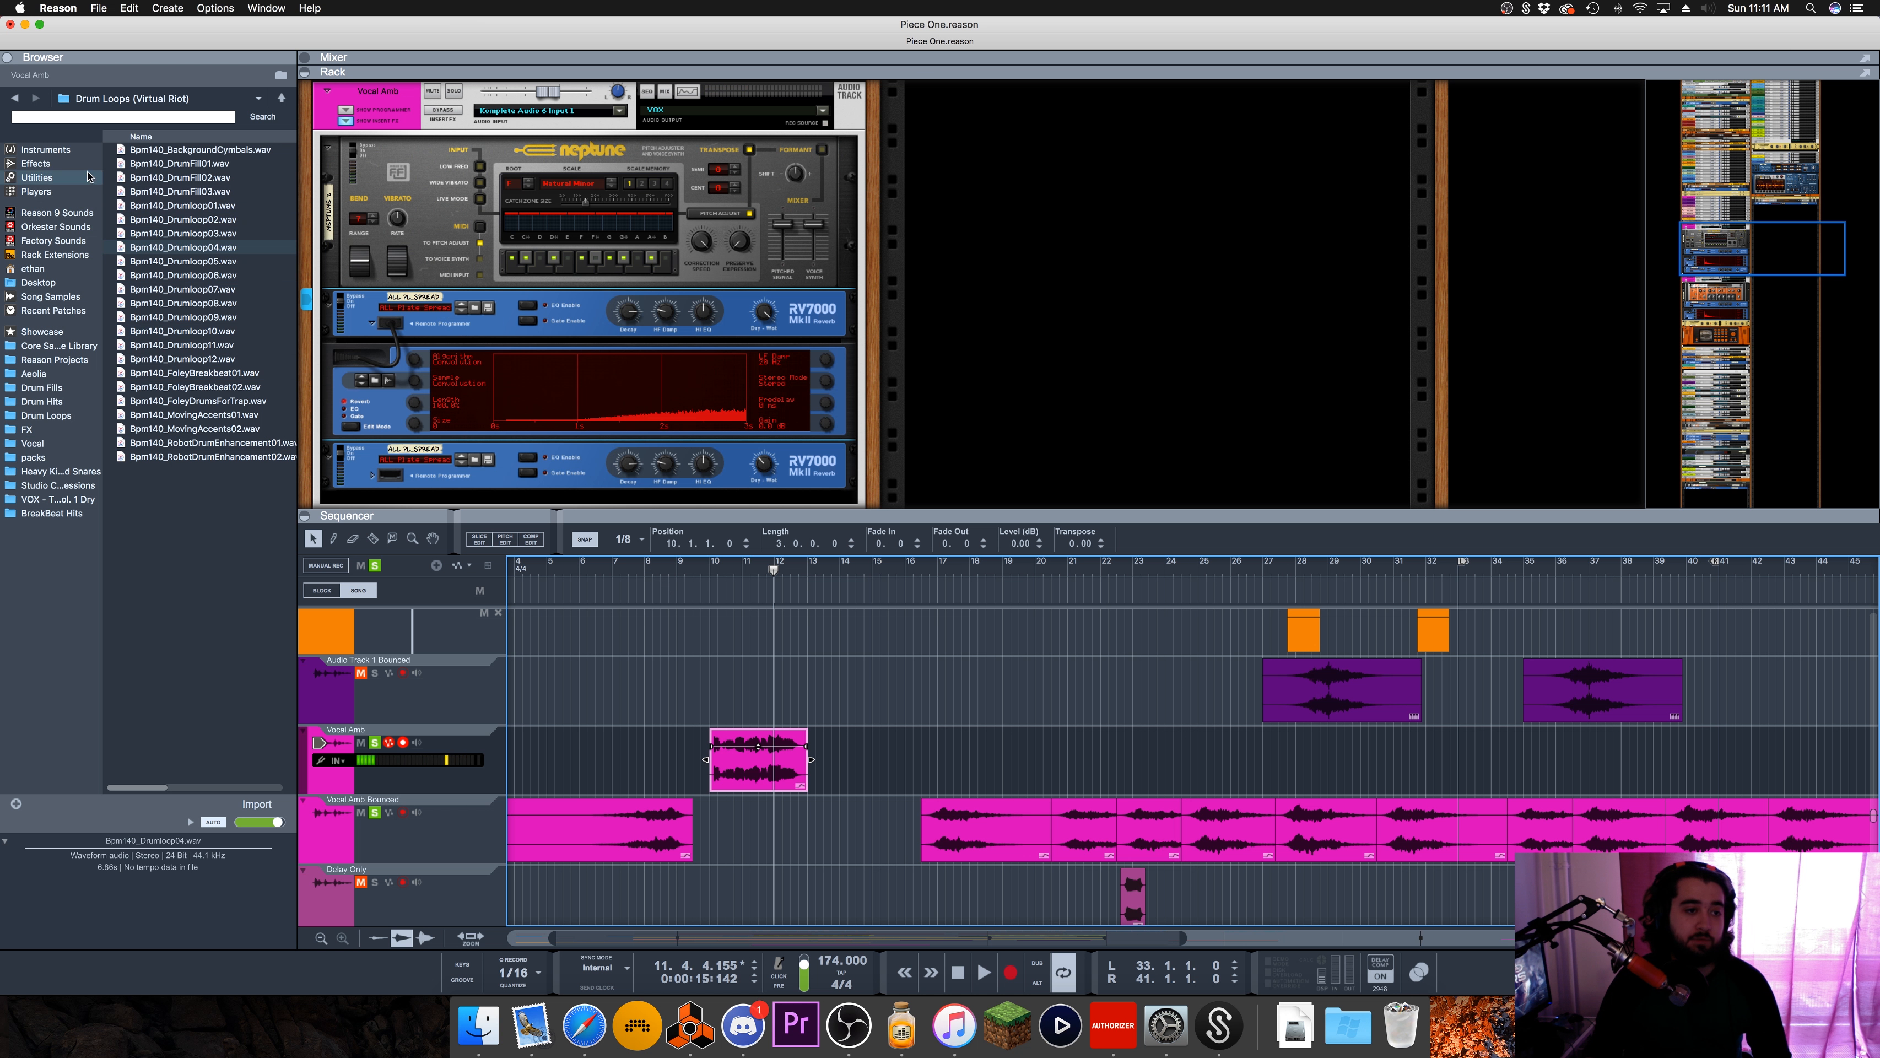
click(45, 149)
click(142, 369)
scroll(143, 369, down, 1)
scroll(142, 369, down, 5)
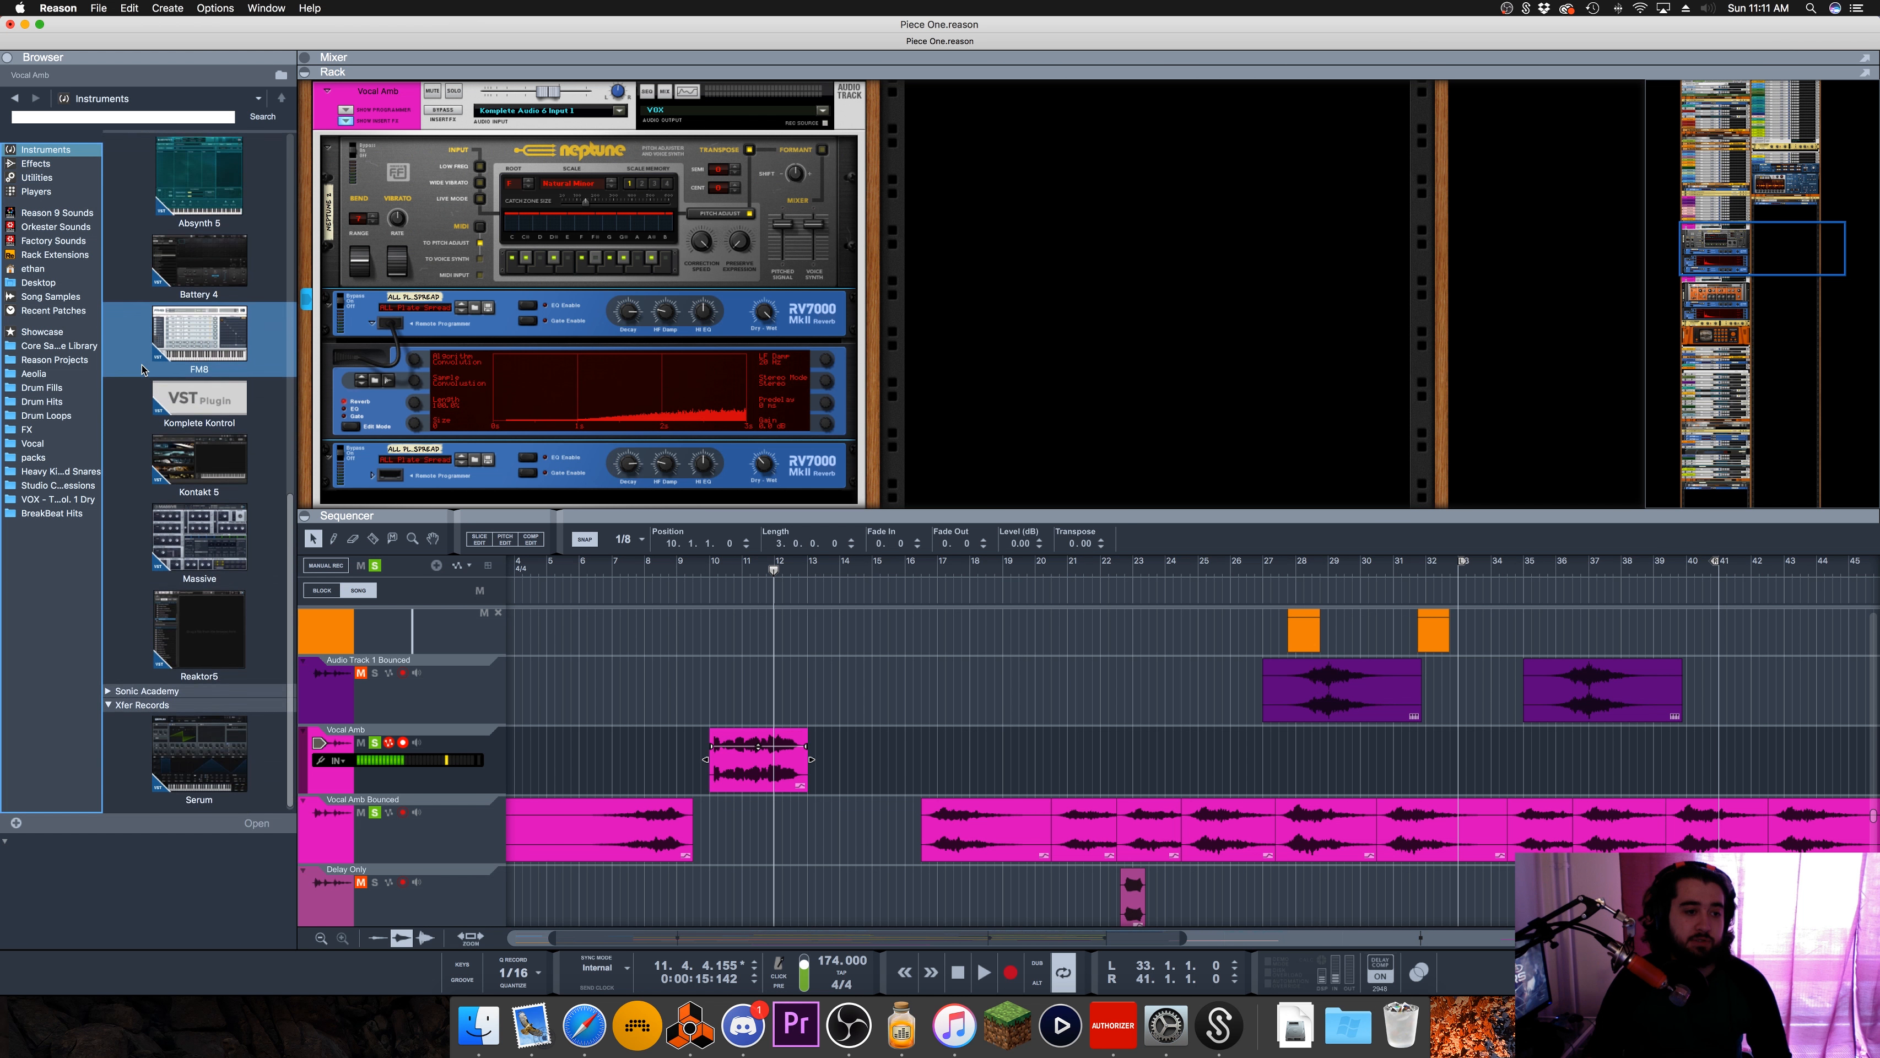
click(191, 503)
drag(178, 515, 665, 511)
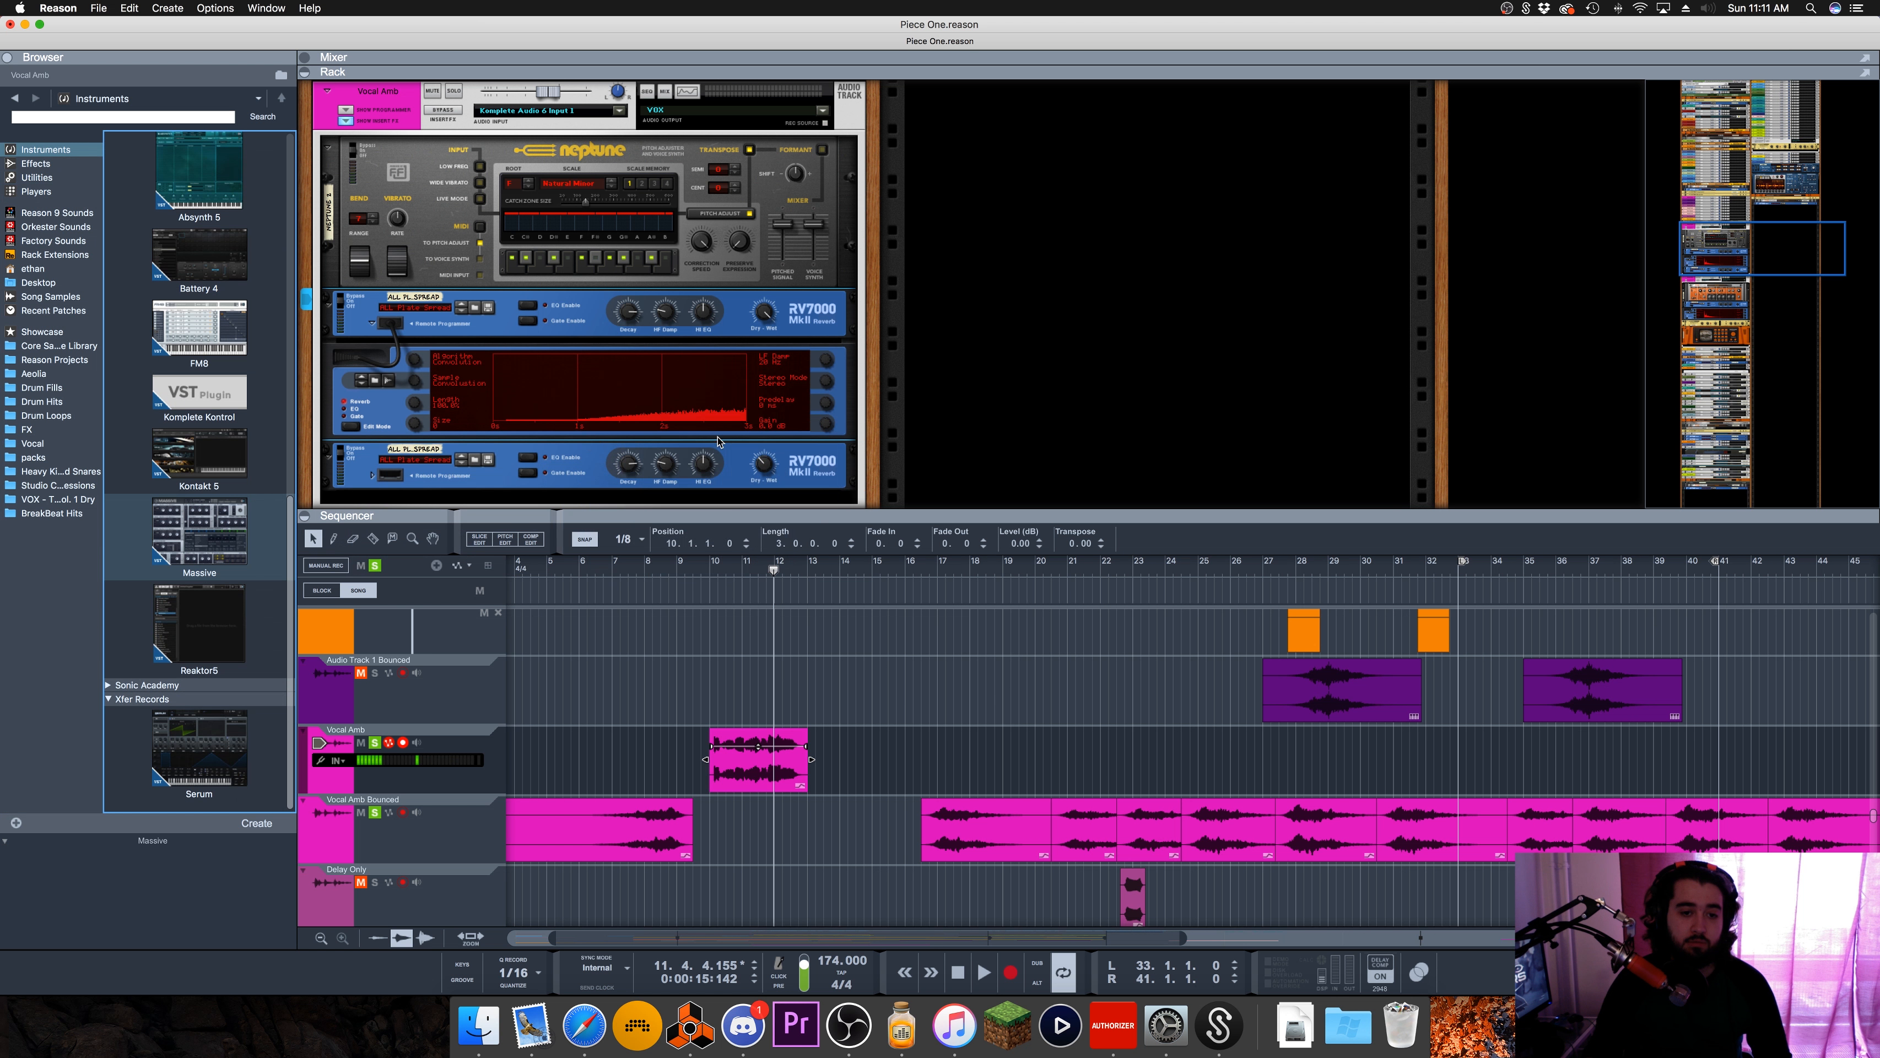
scroll(637, 445, down, 4)
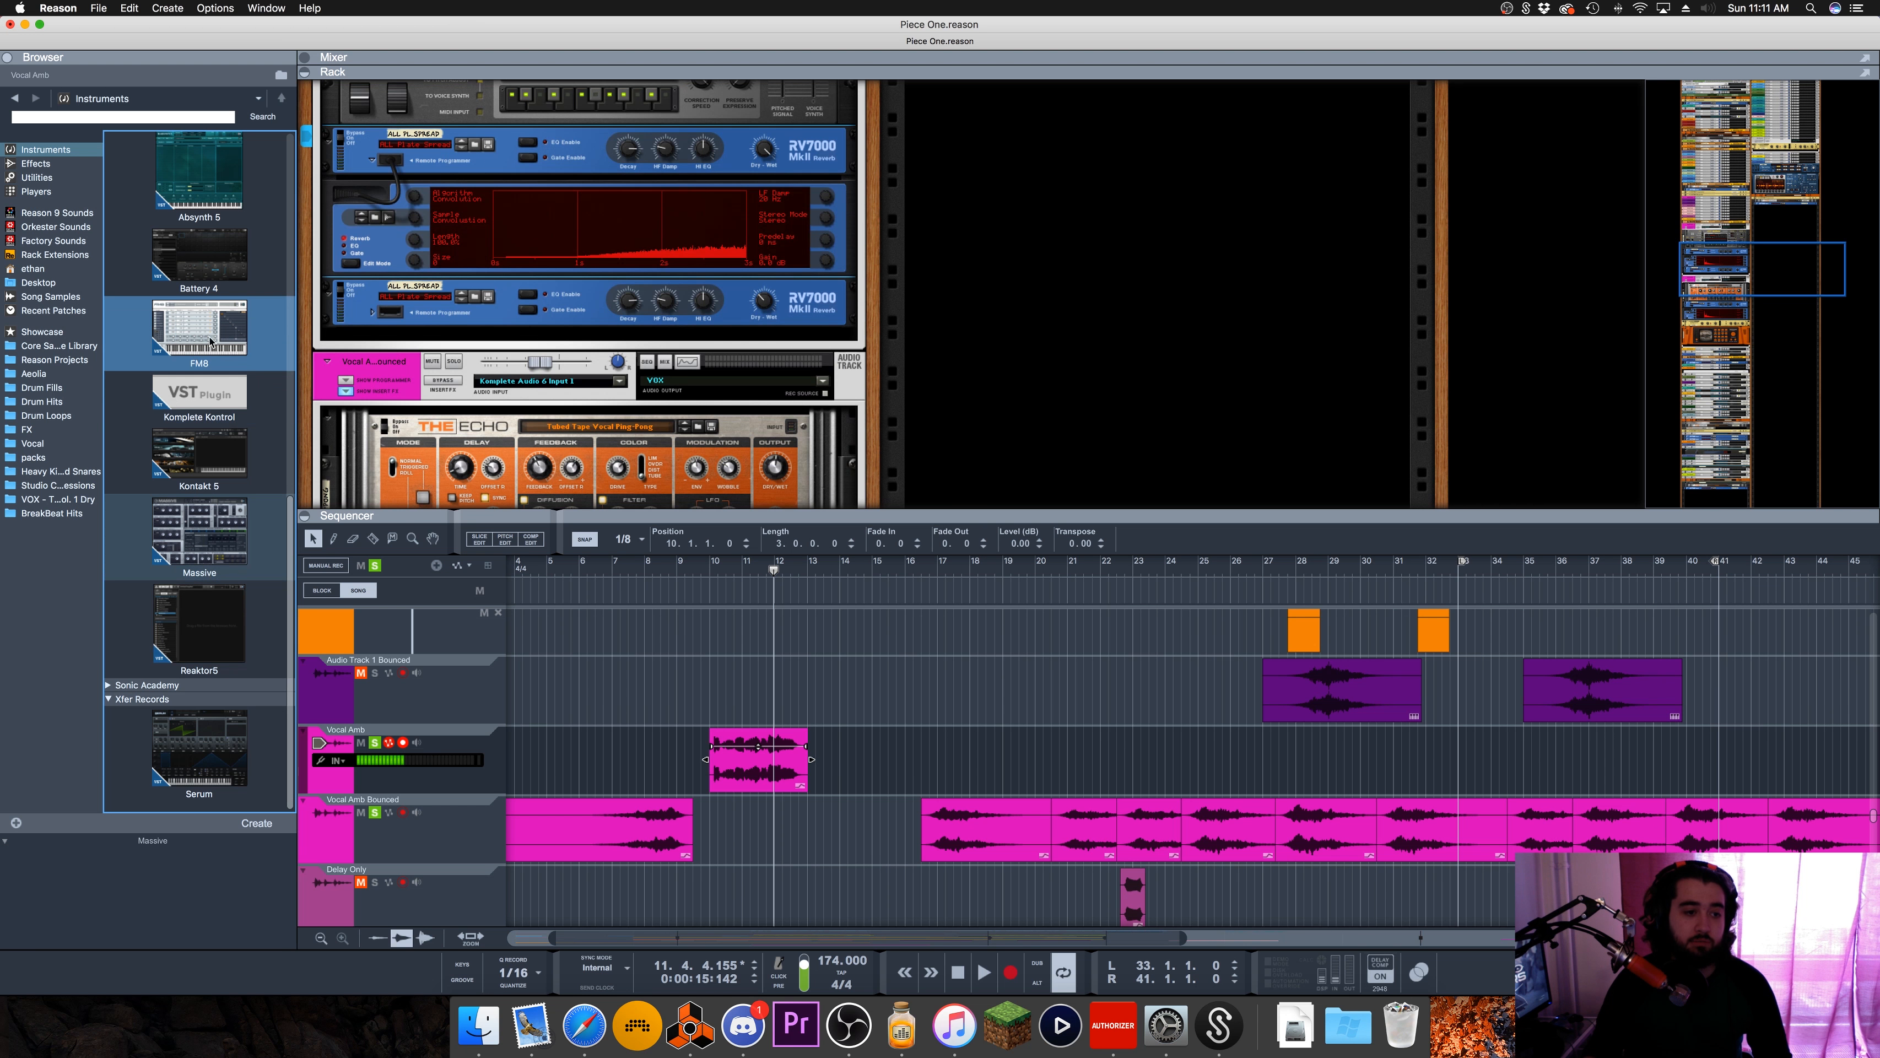
drag(201, 537, 527, 358)
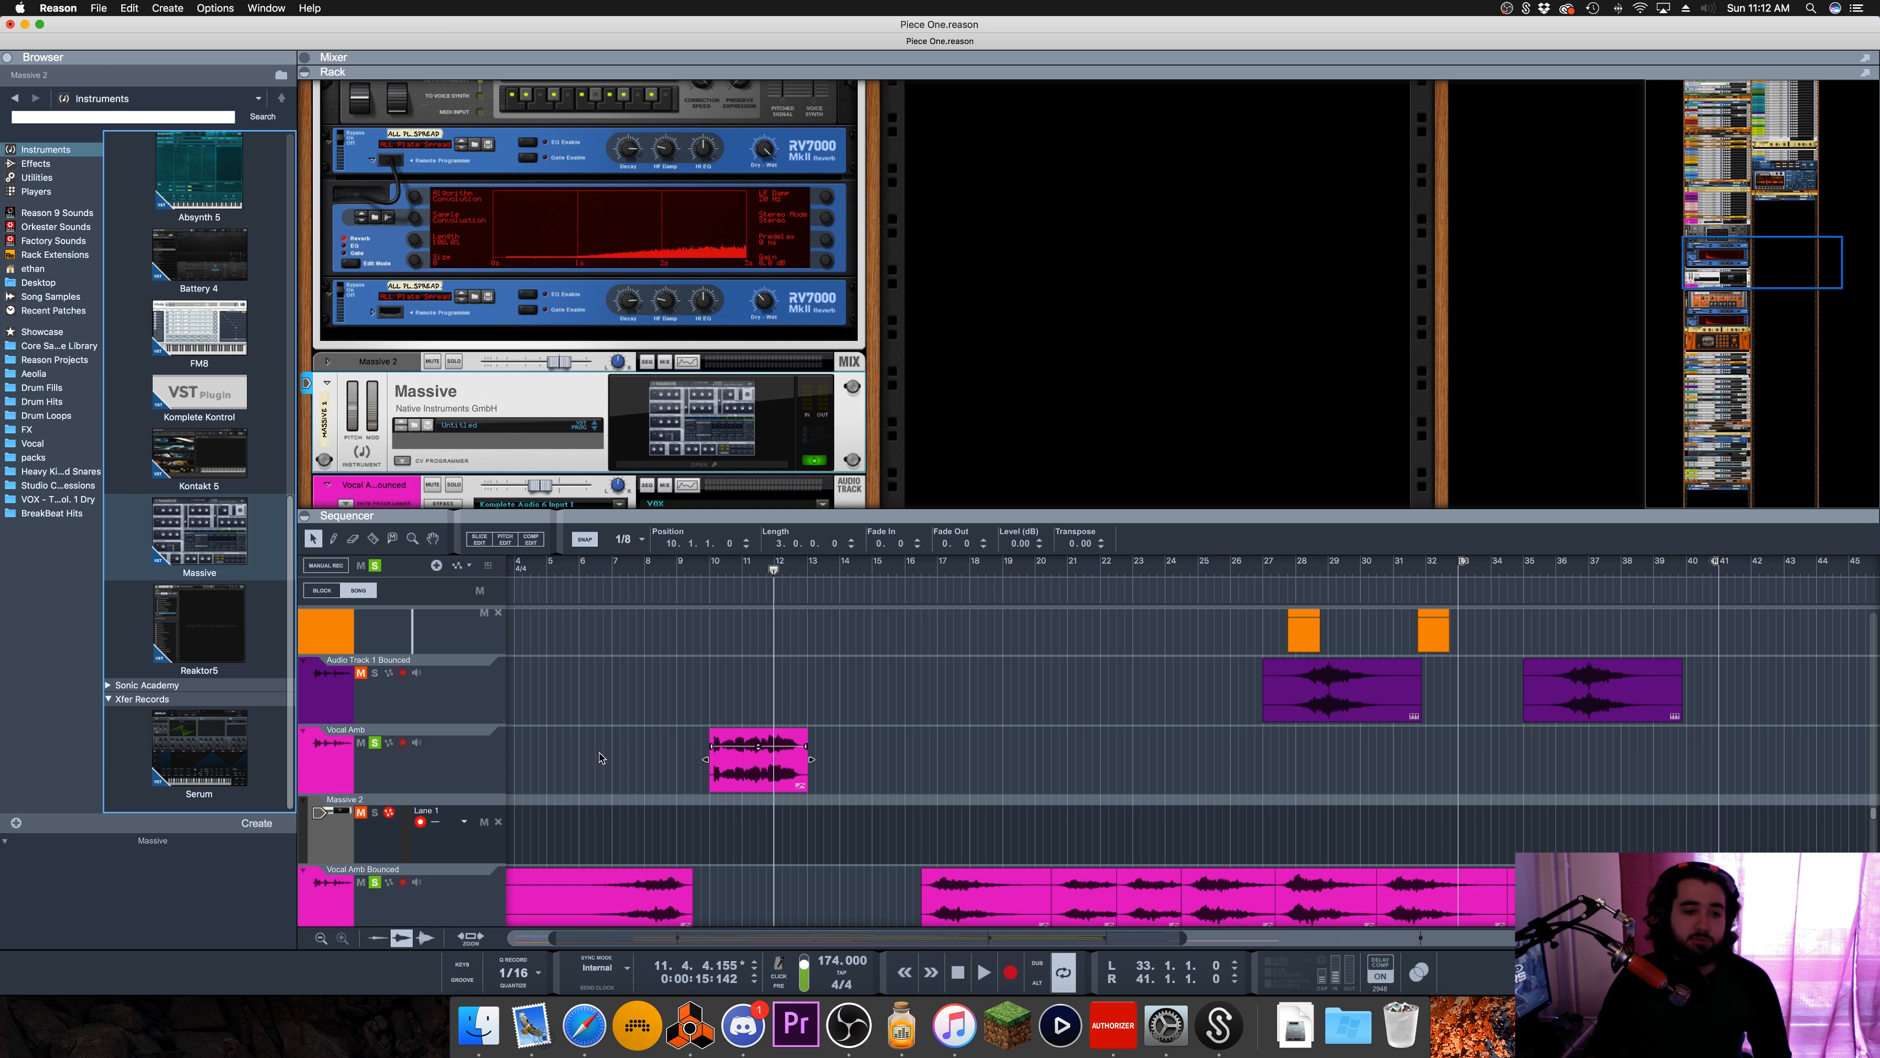
Step: Draw an empty two-bar clip at bar 1 on the Massive 2 track
scroll(601, 758, down, 1)
scroll(600, 757, left, 1)
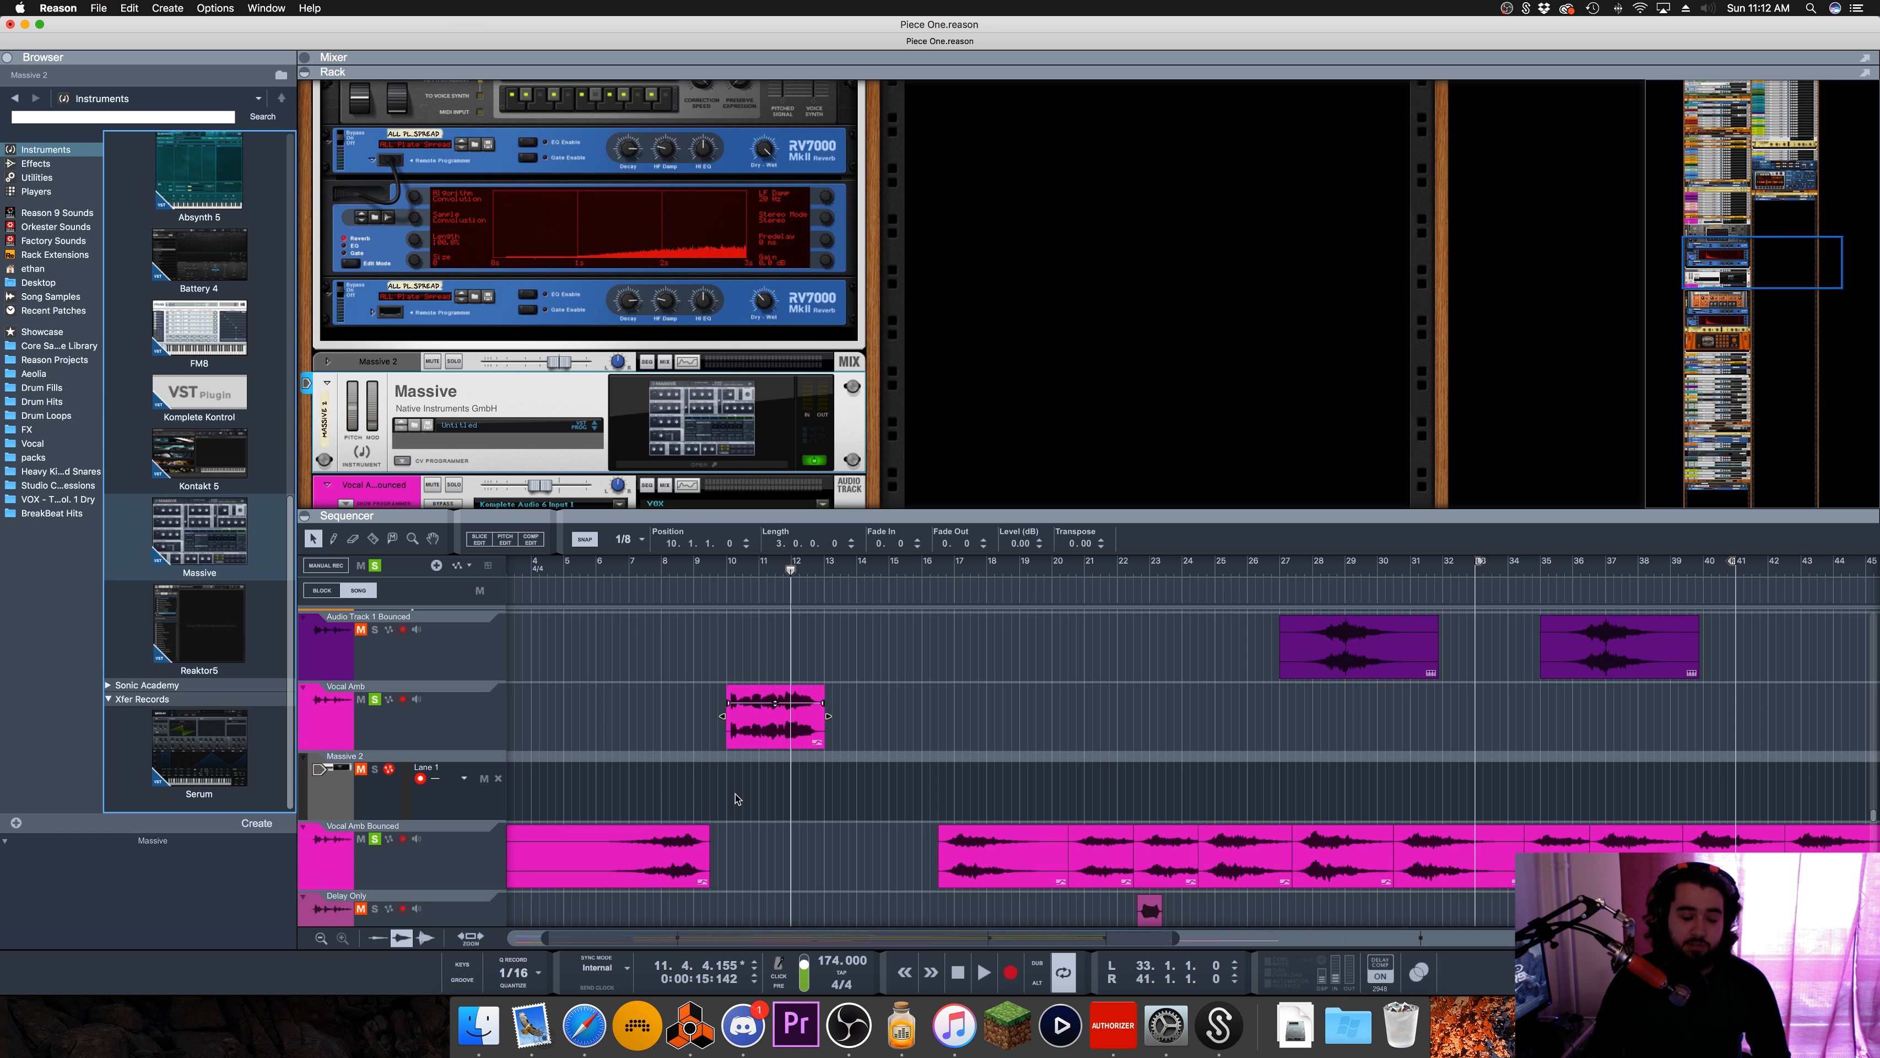
scroll(736, 799, left, 5)
scroll(736, 799, down, 2)
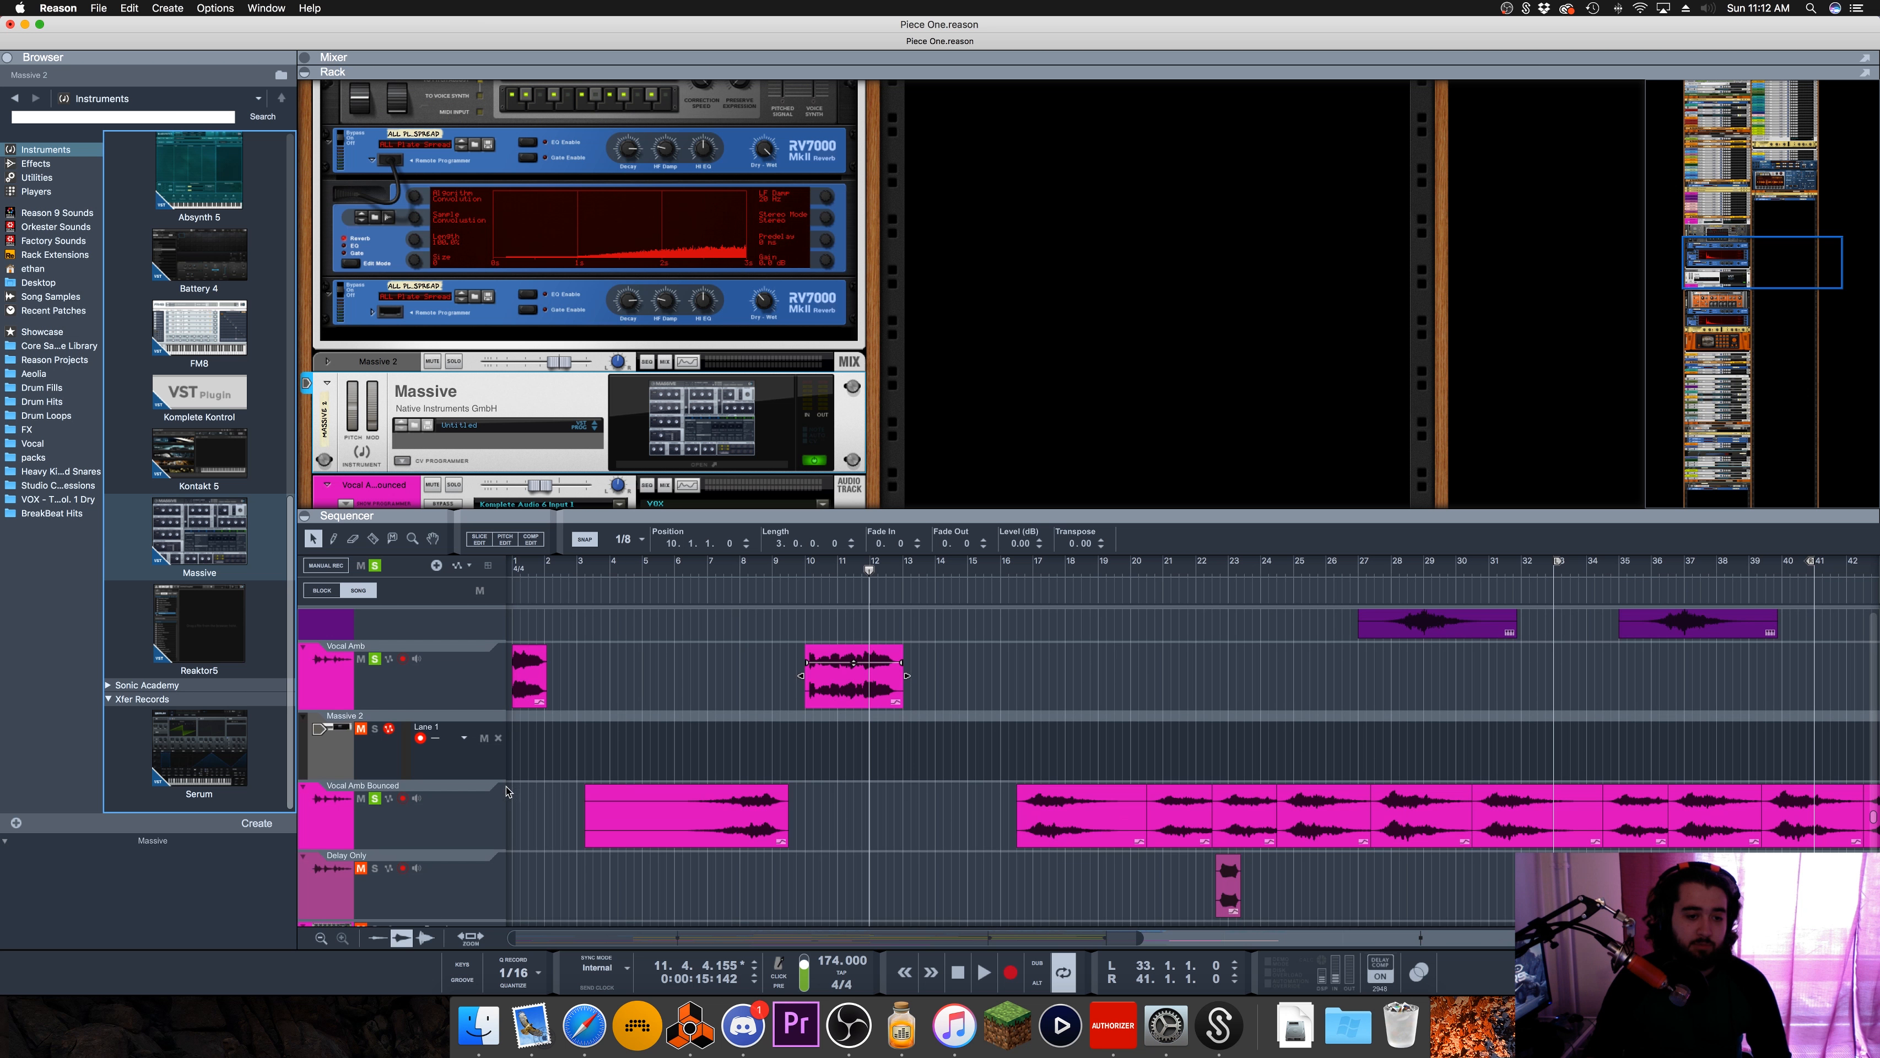
drag(521, 754, 579, 754)
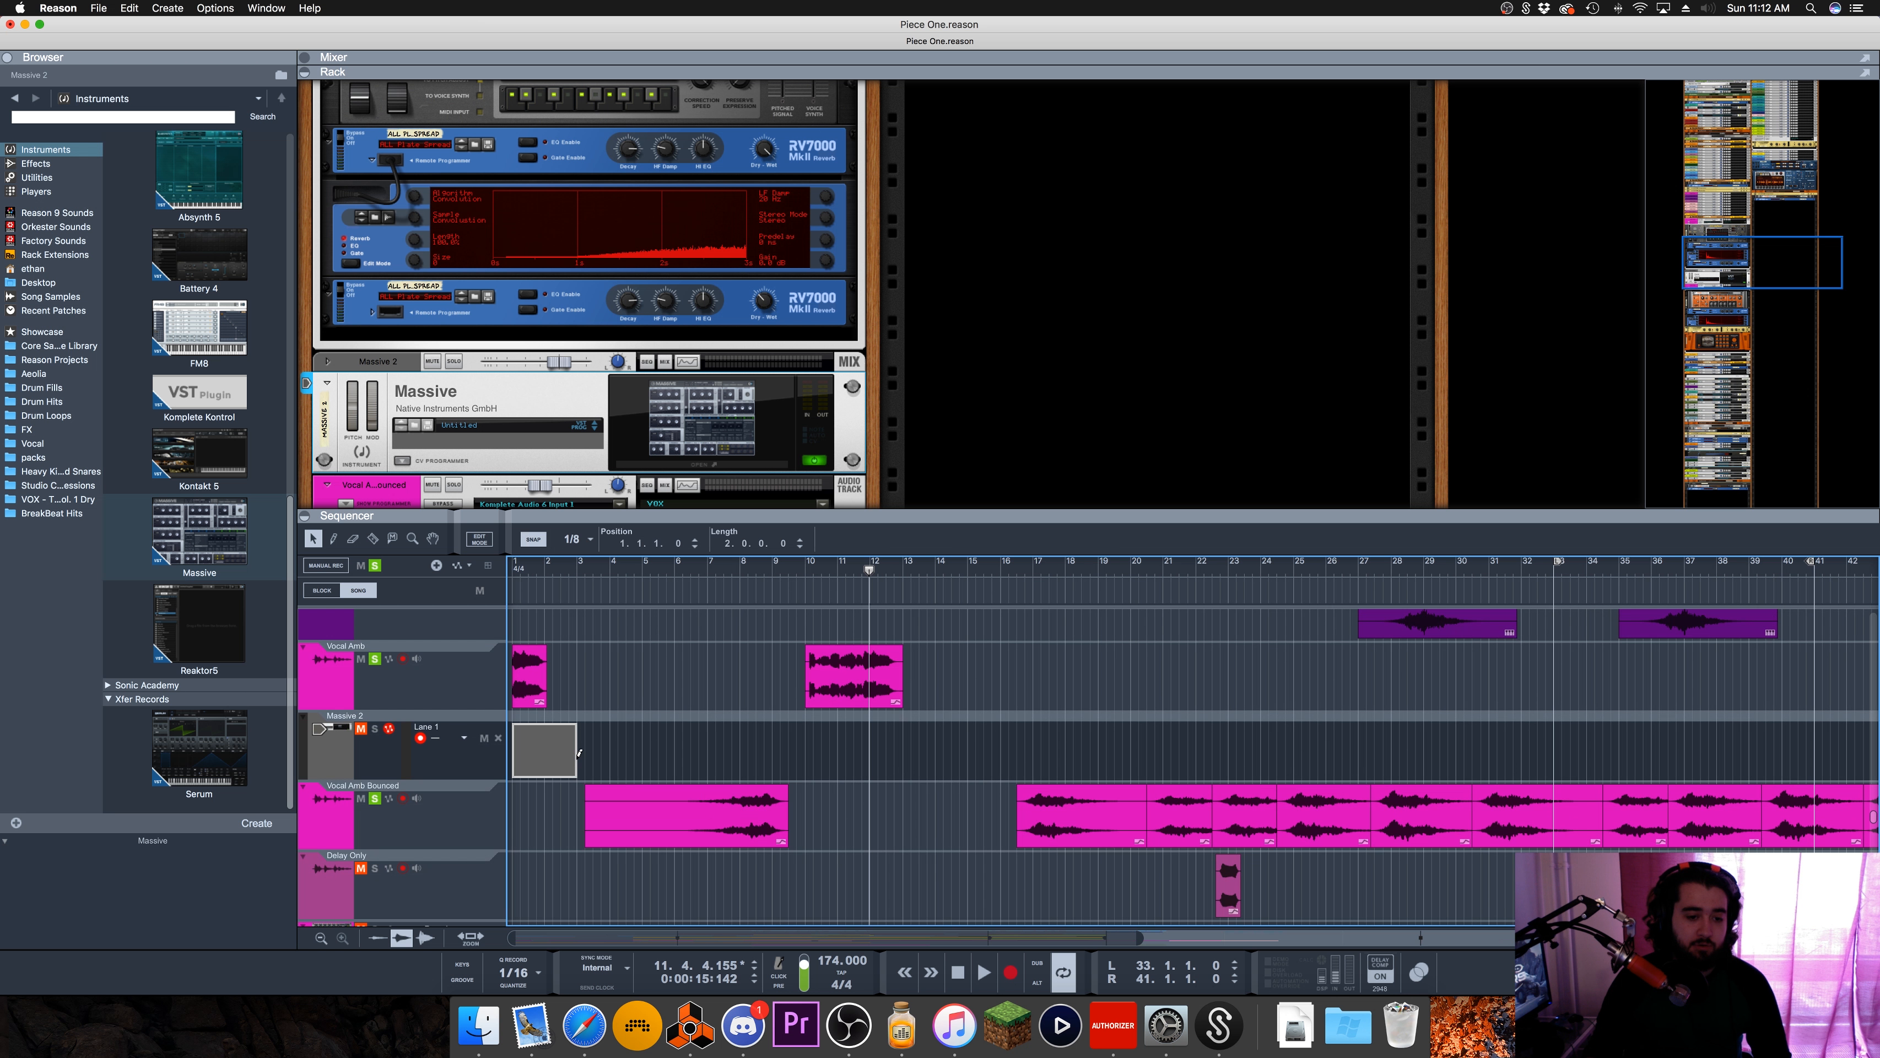
Step: Draw a snapped C3 note across the full length of the Massive 2 clip
double_click(532, 753)
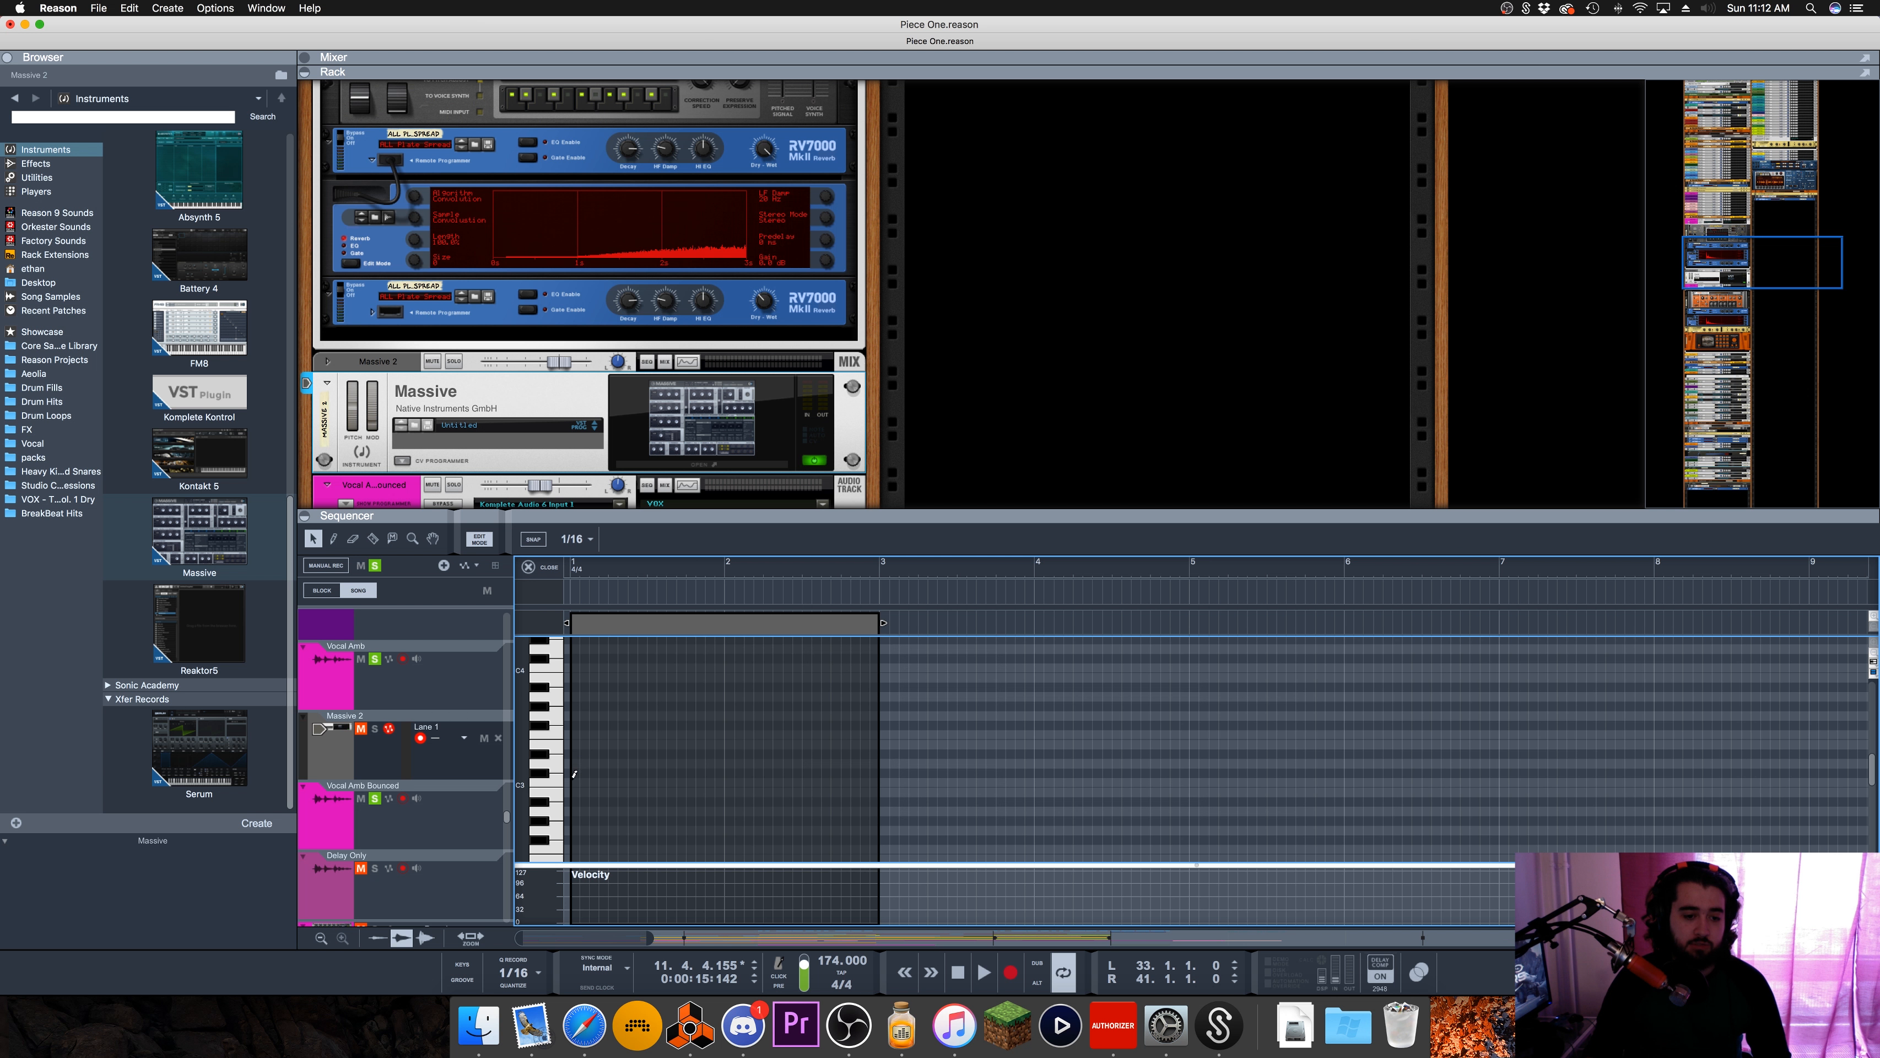
drag(579, 776, 883, 774)
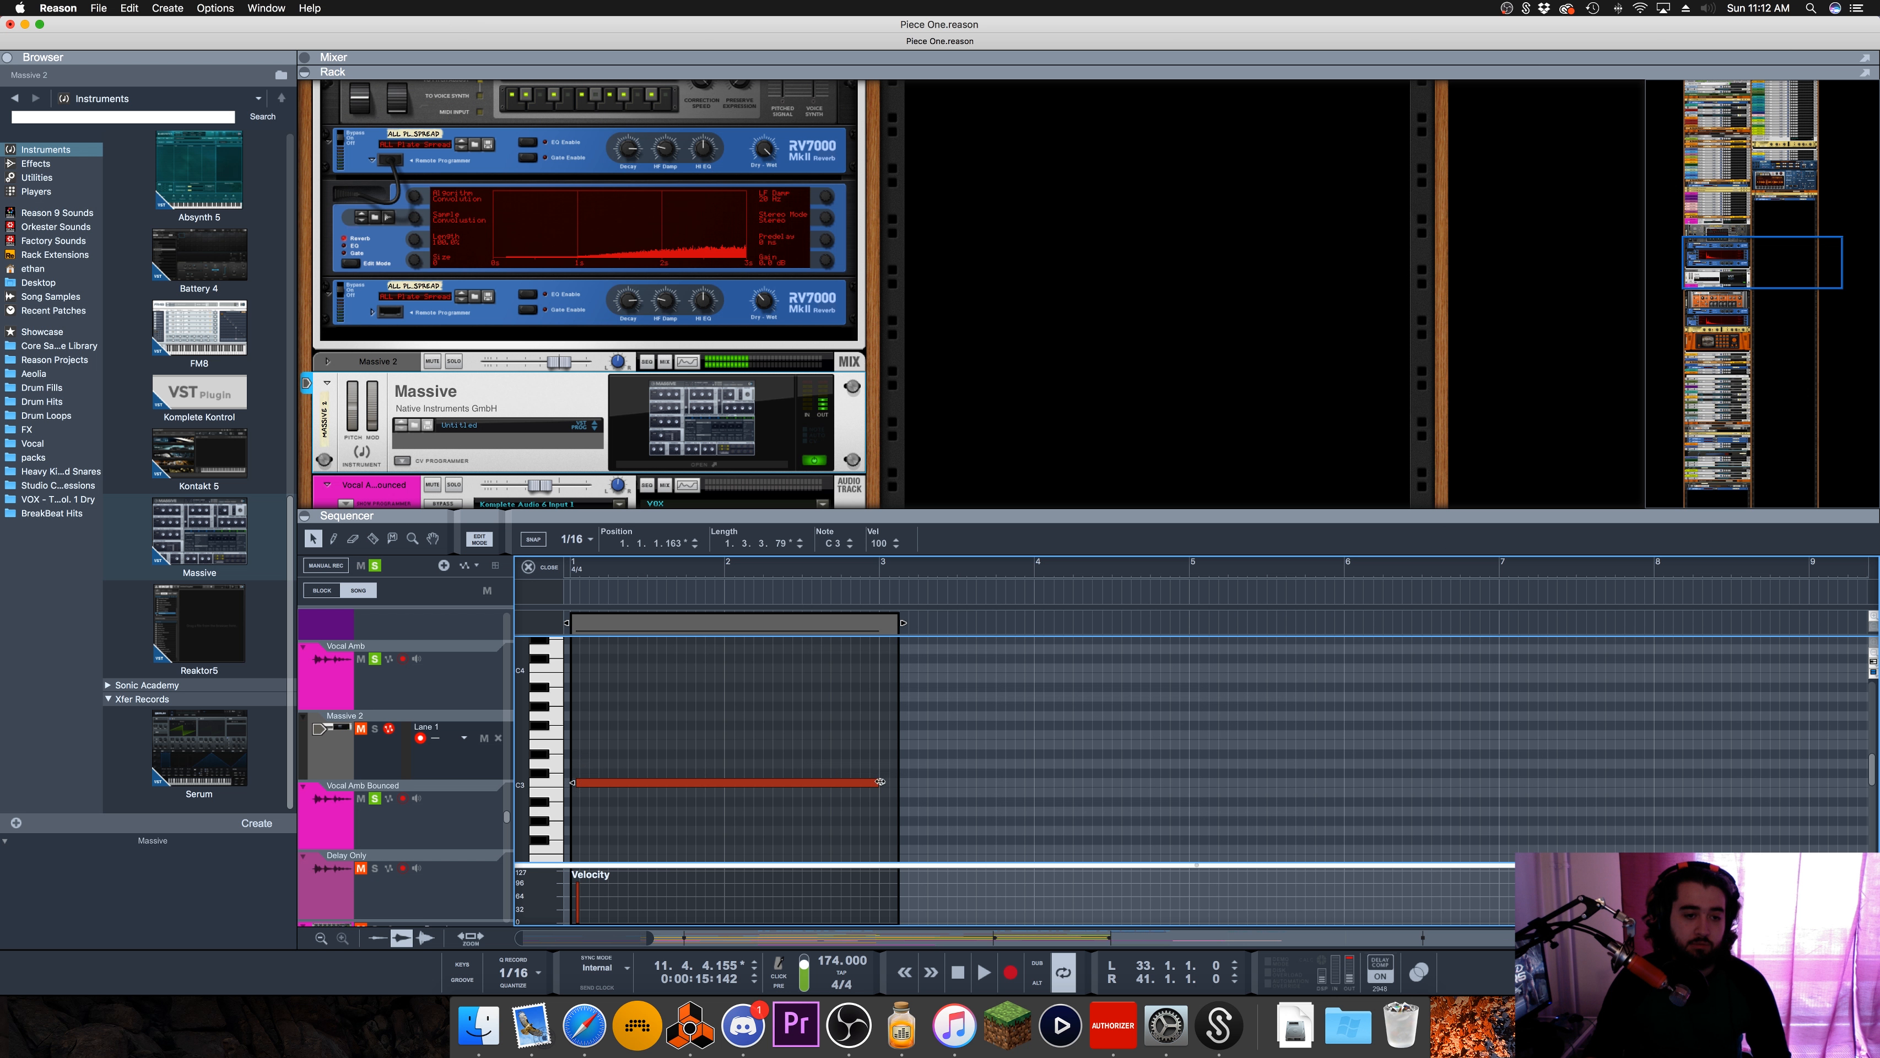
key(super+z)
key(s)
drag(576, 776, 723, 778)
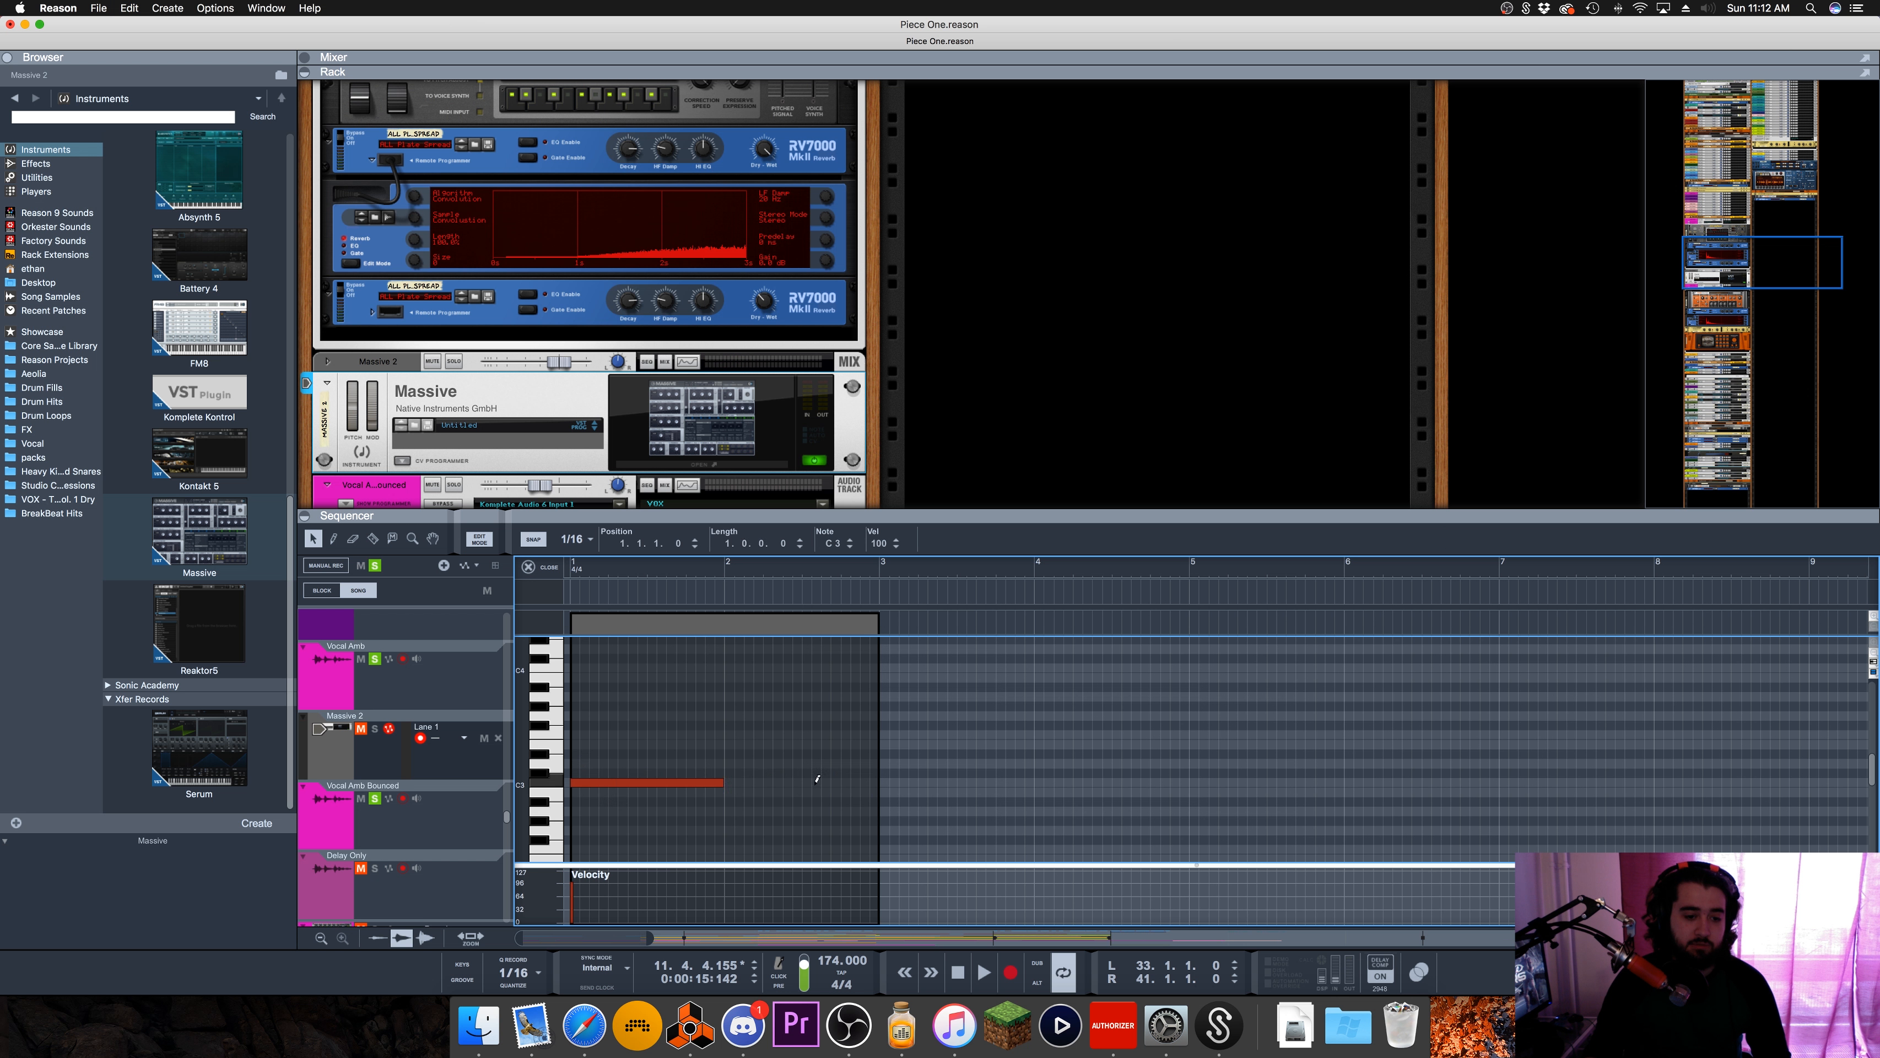
drag(875, 778, 876, 779)
key(Escape)
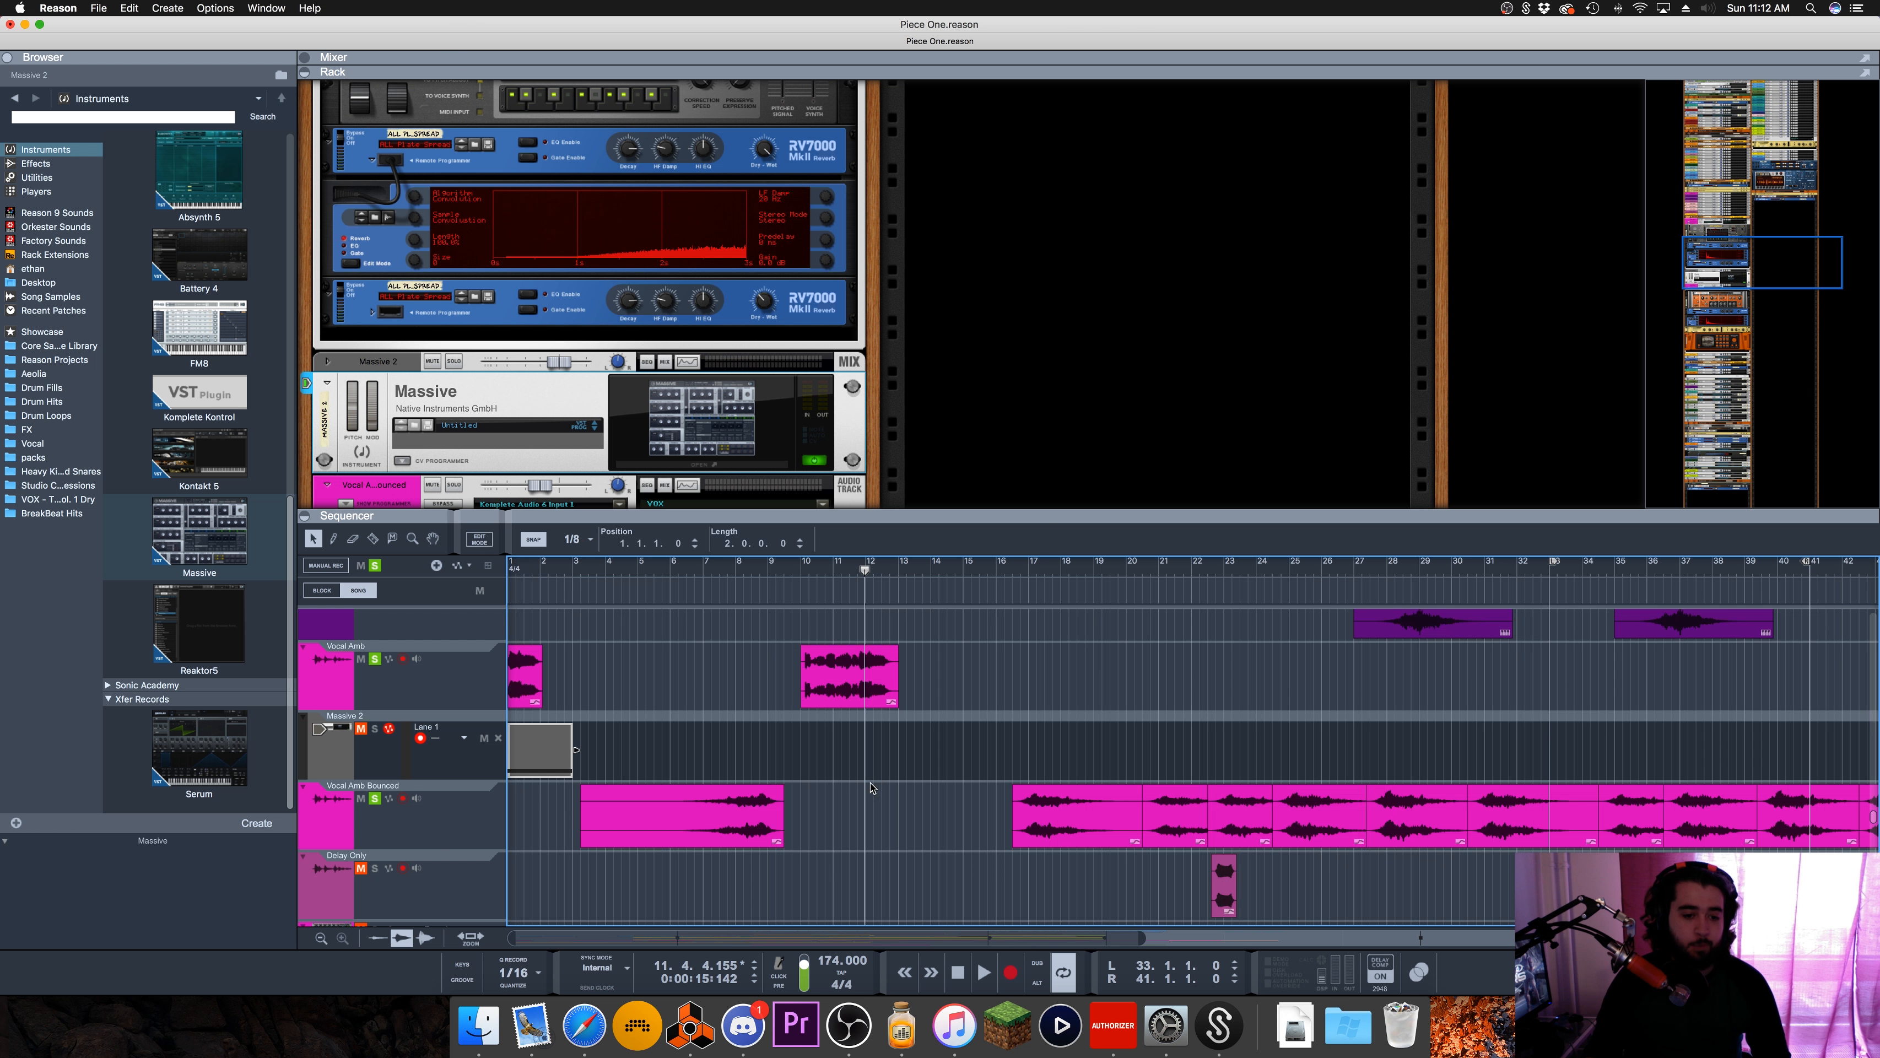
Step: Open the Massive 2 synth, try the Bright Noise type and set its noise oscillator back to White Noise
click(638, 437)
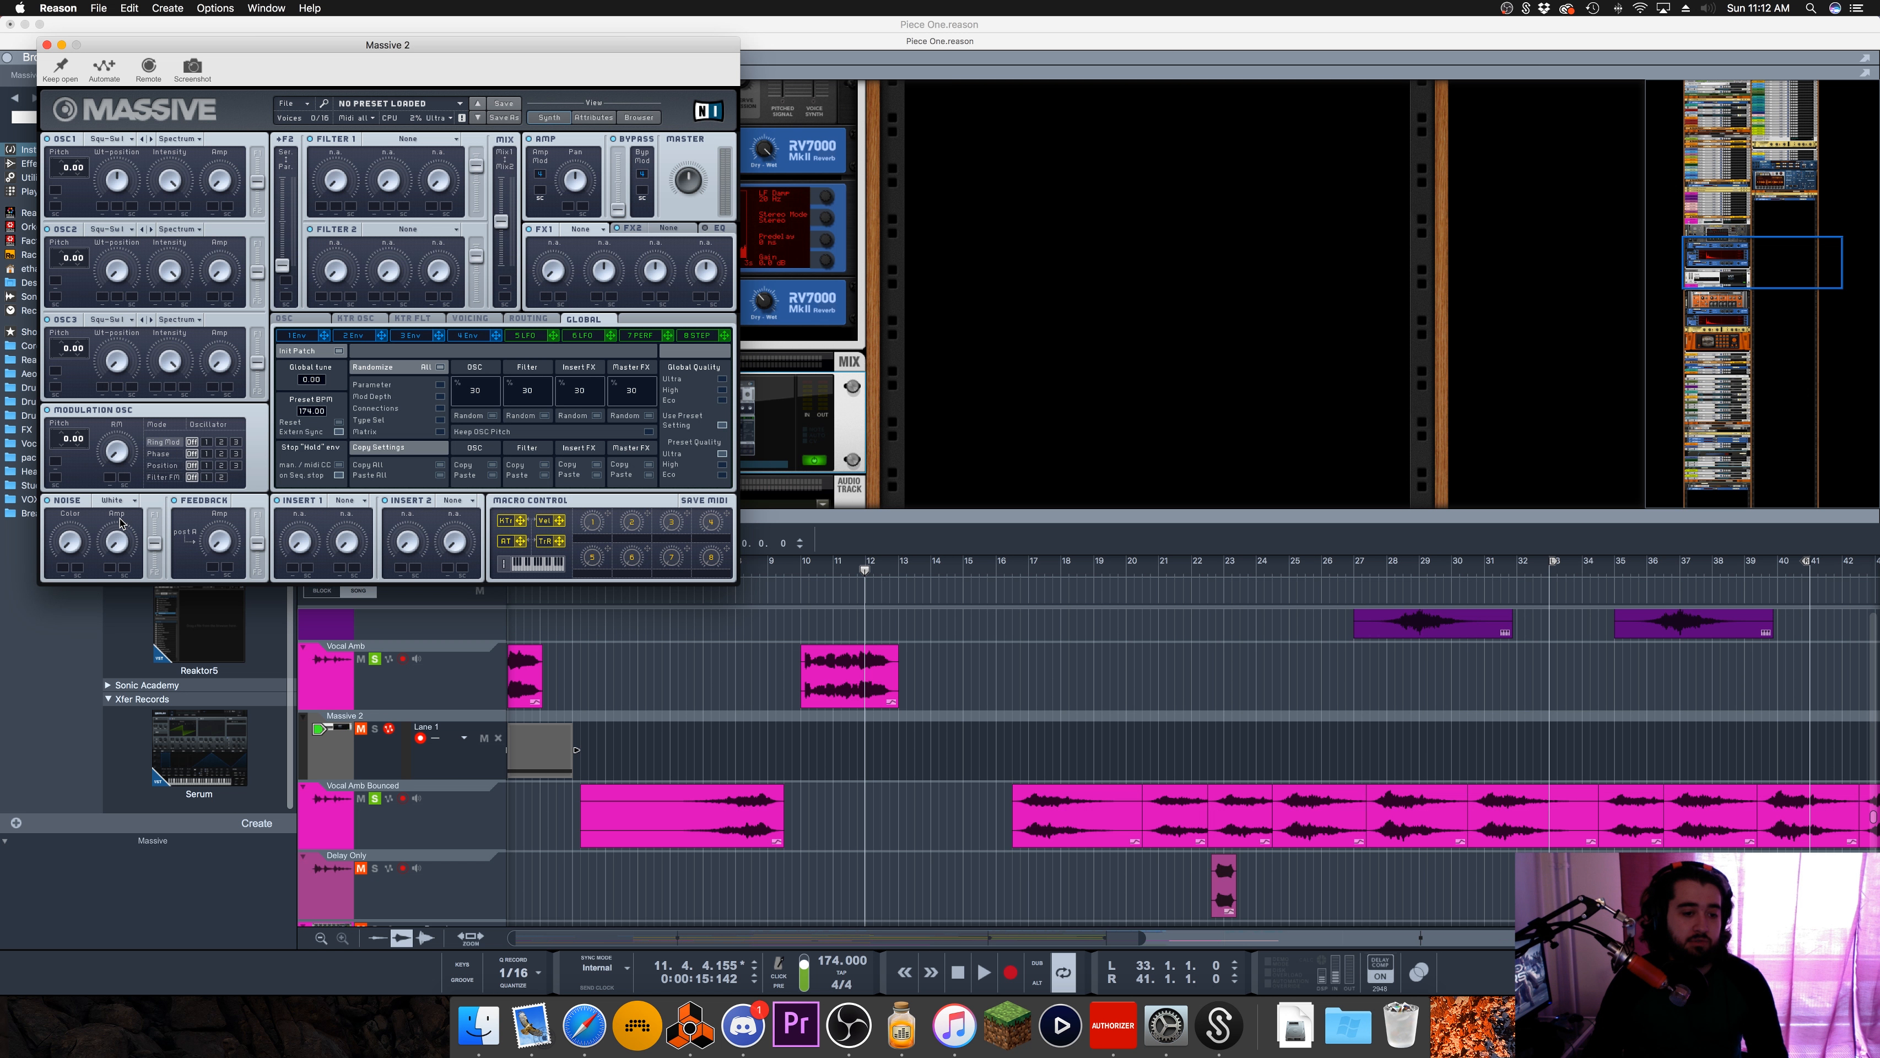
click(115, 501)
click(119, 495)
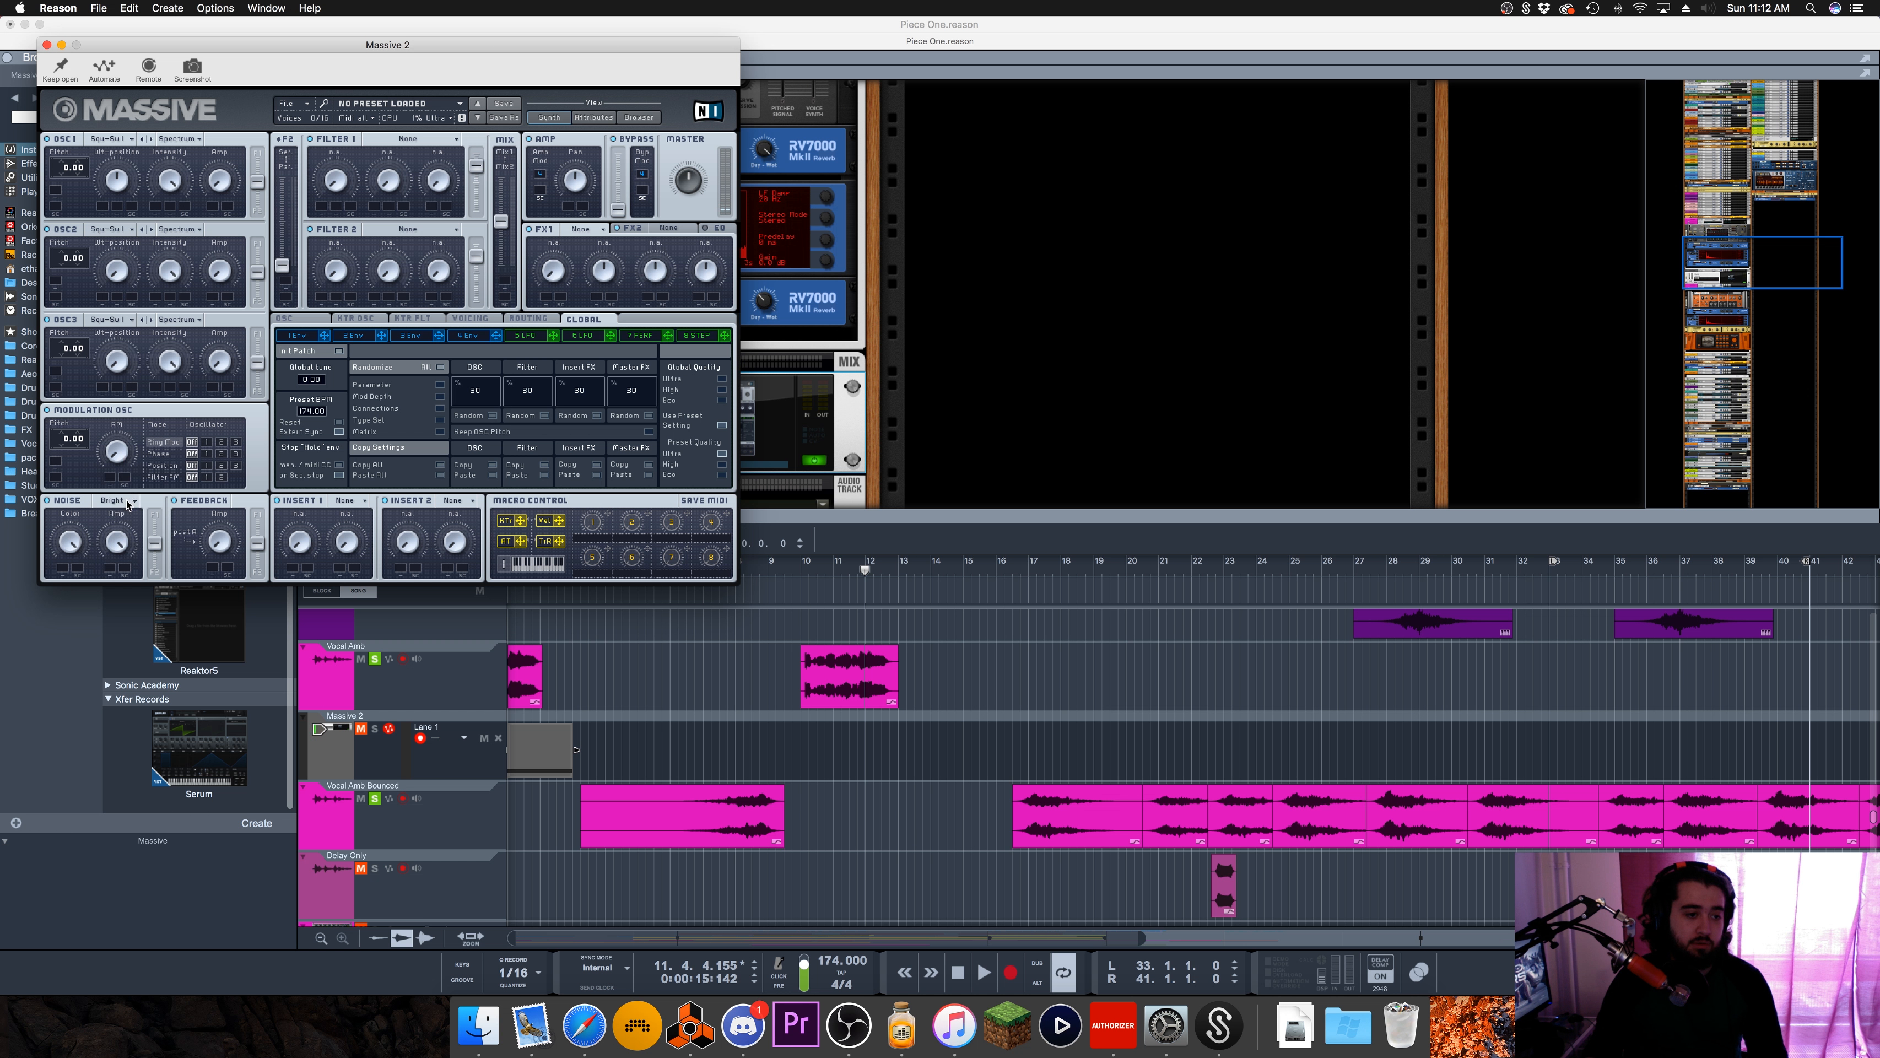
click(128, 505)
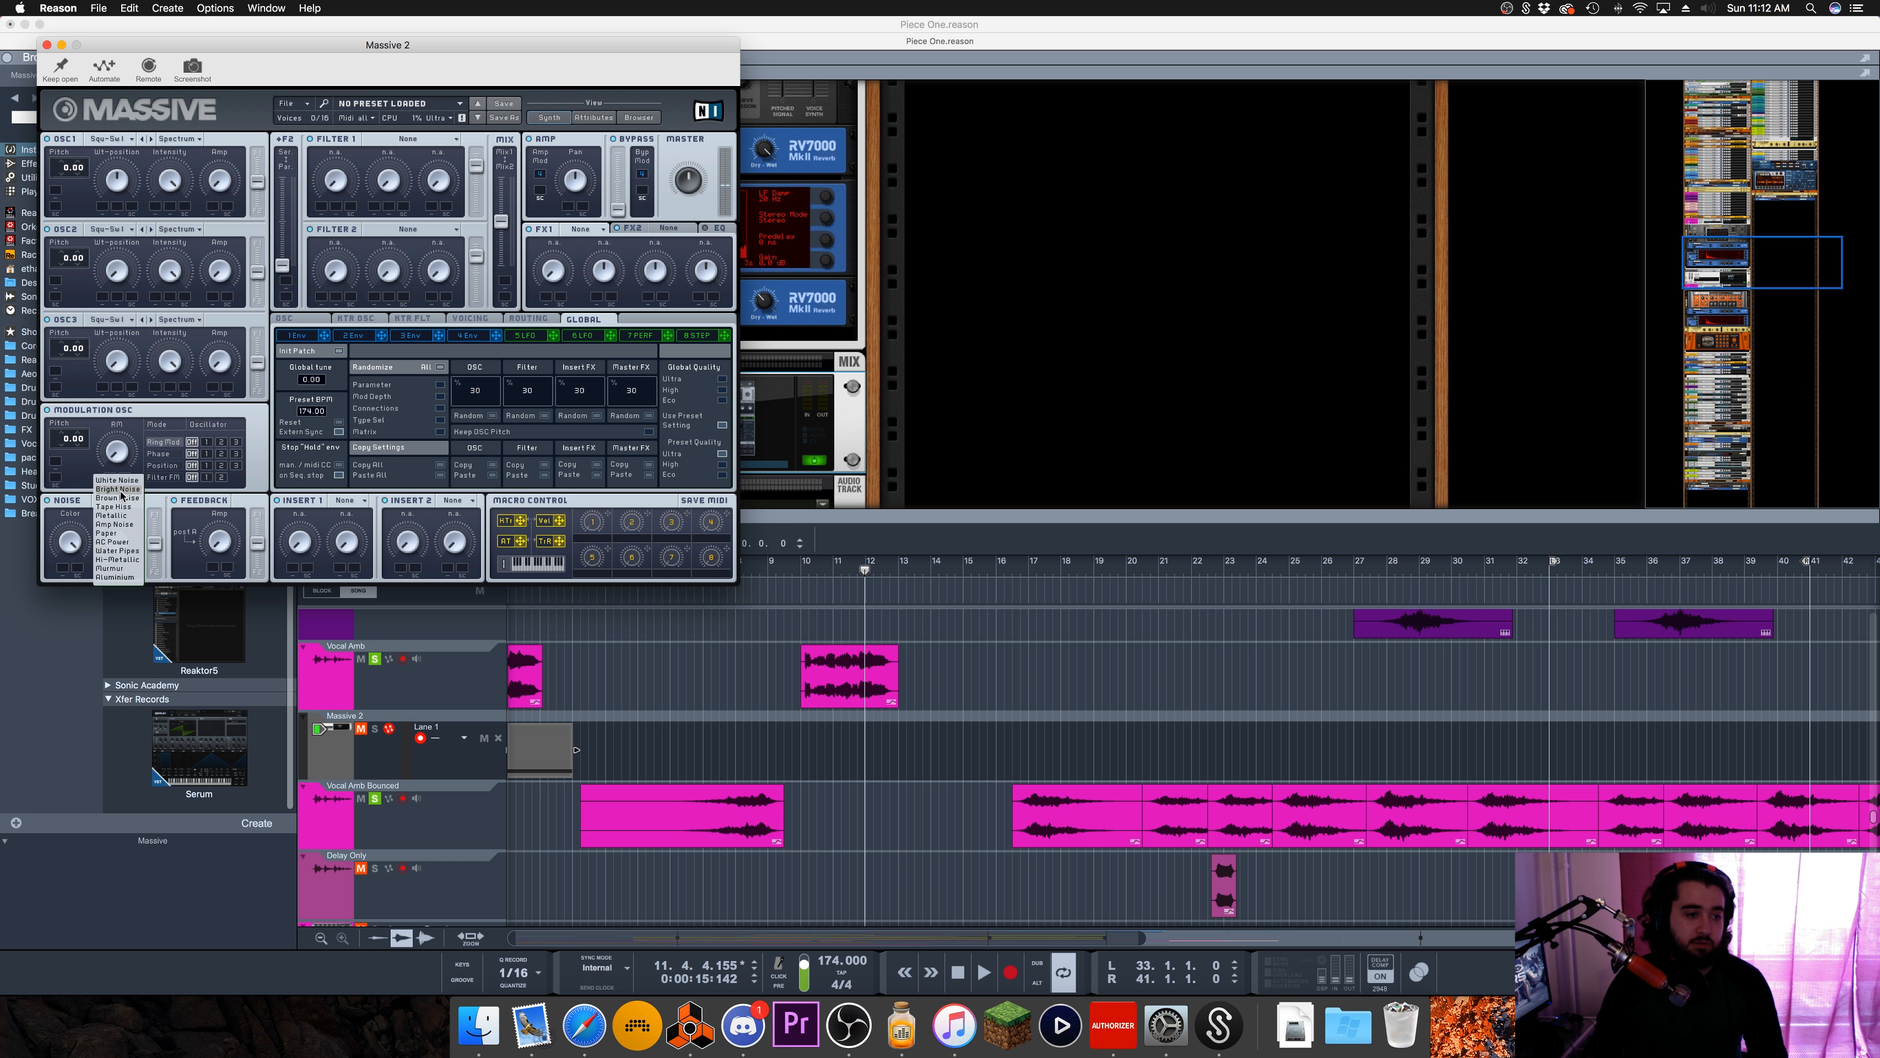
click(123, 481)
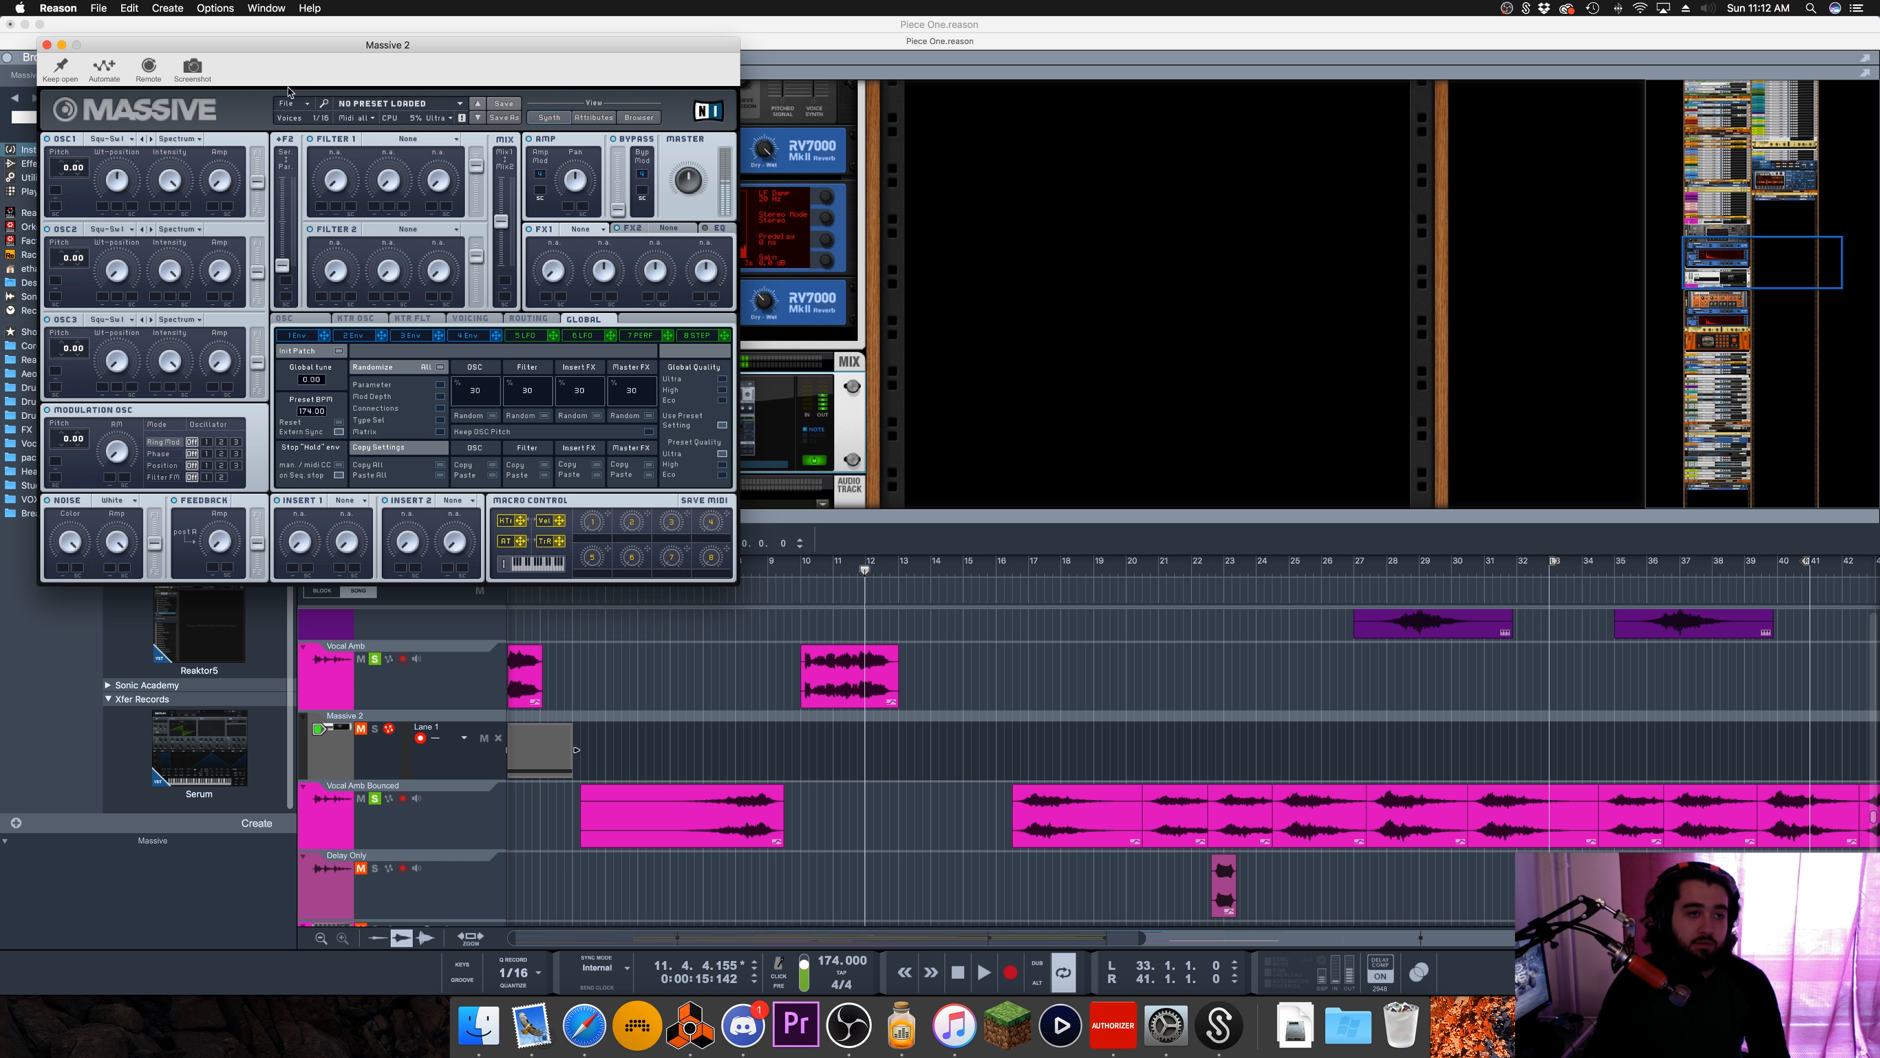
Step: Display the shape of envelope 4 in Massive 2 and view the channel's Spectrum EQ
drag(287, 46, 1001, 71)
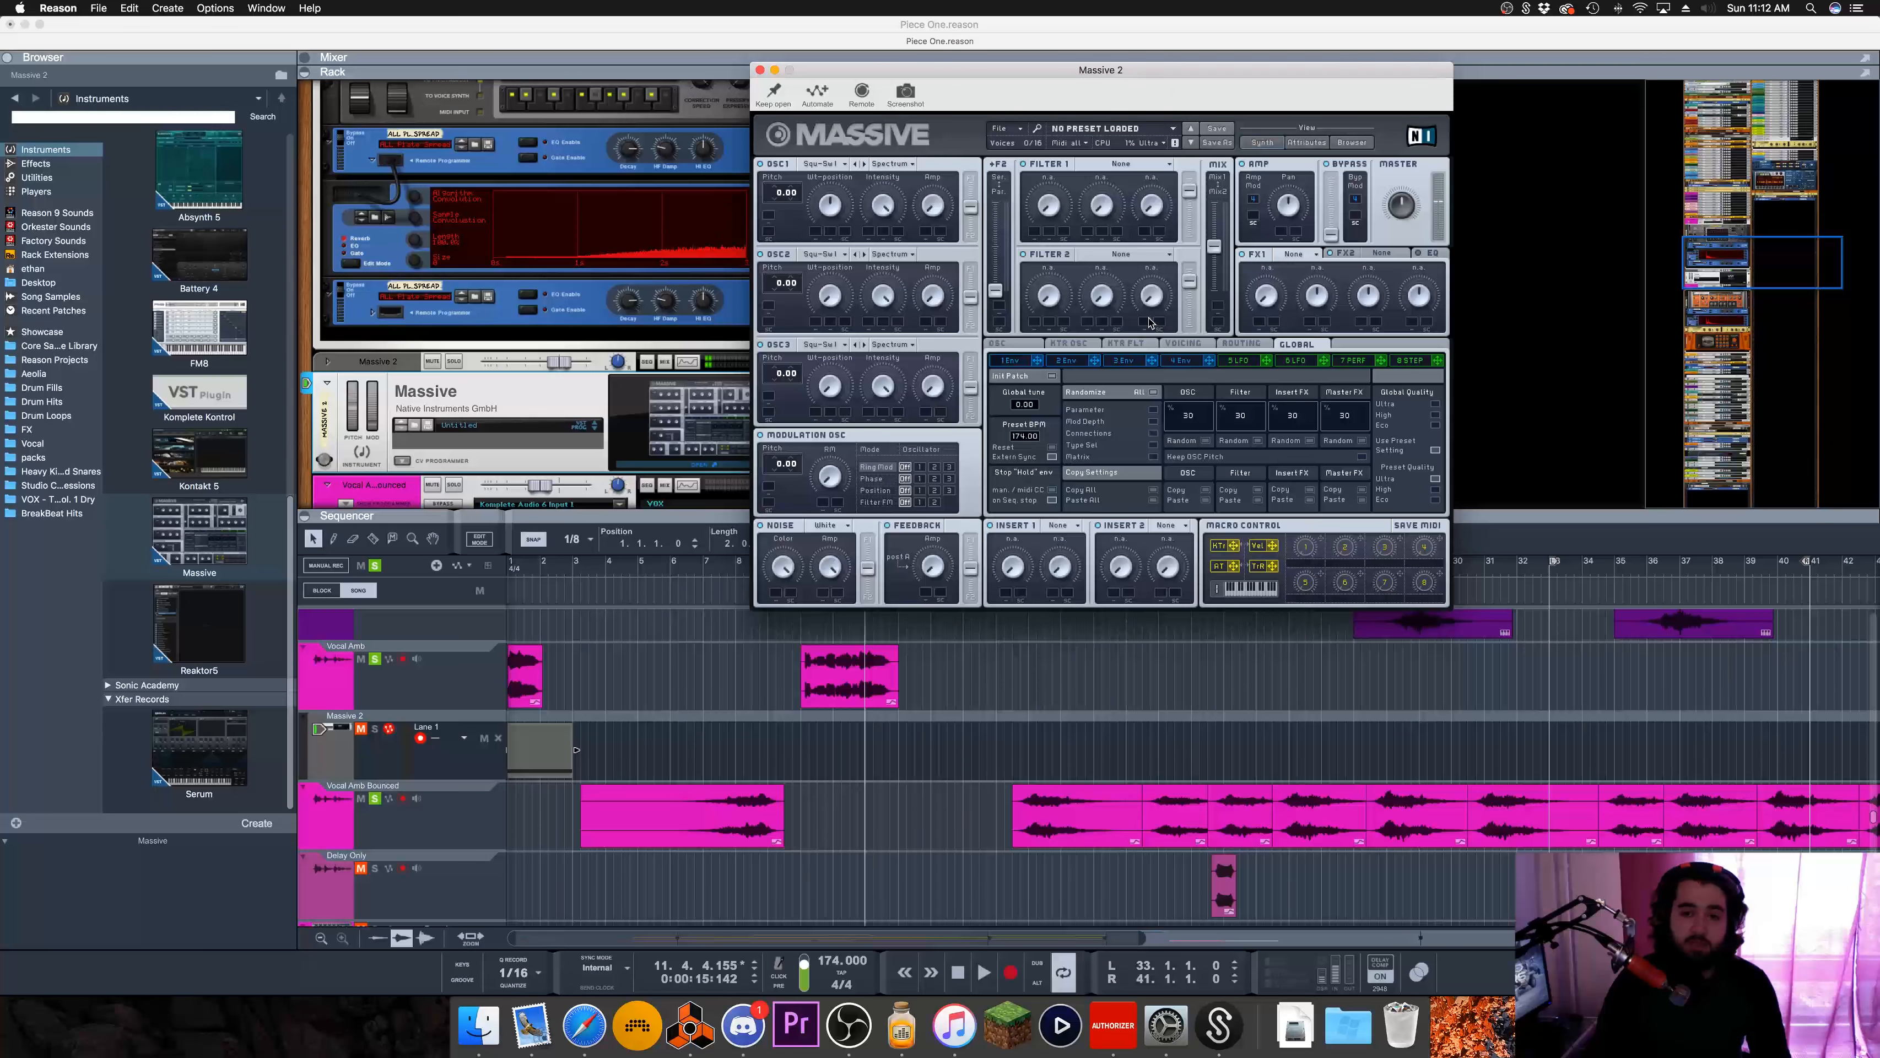
click(1180, 362)
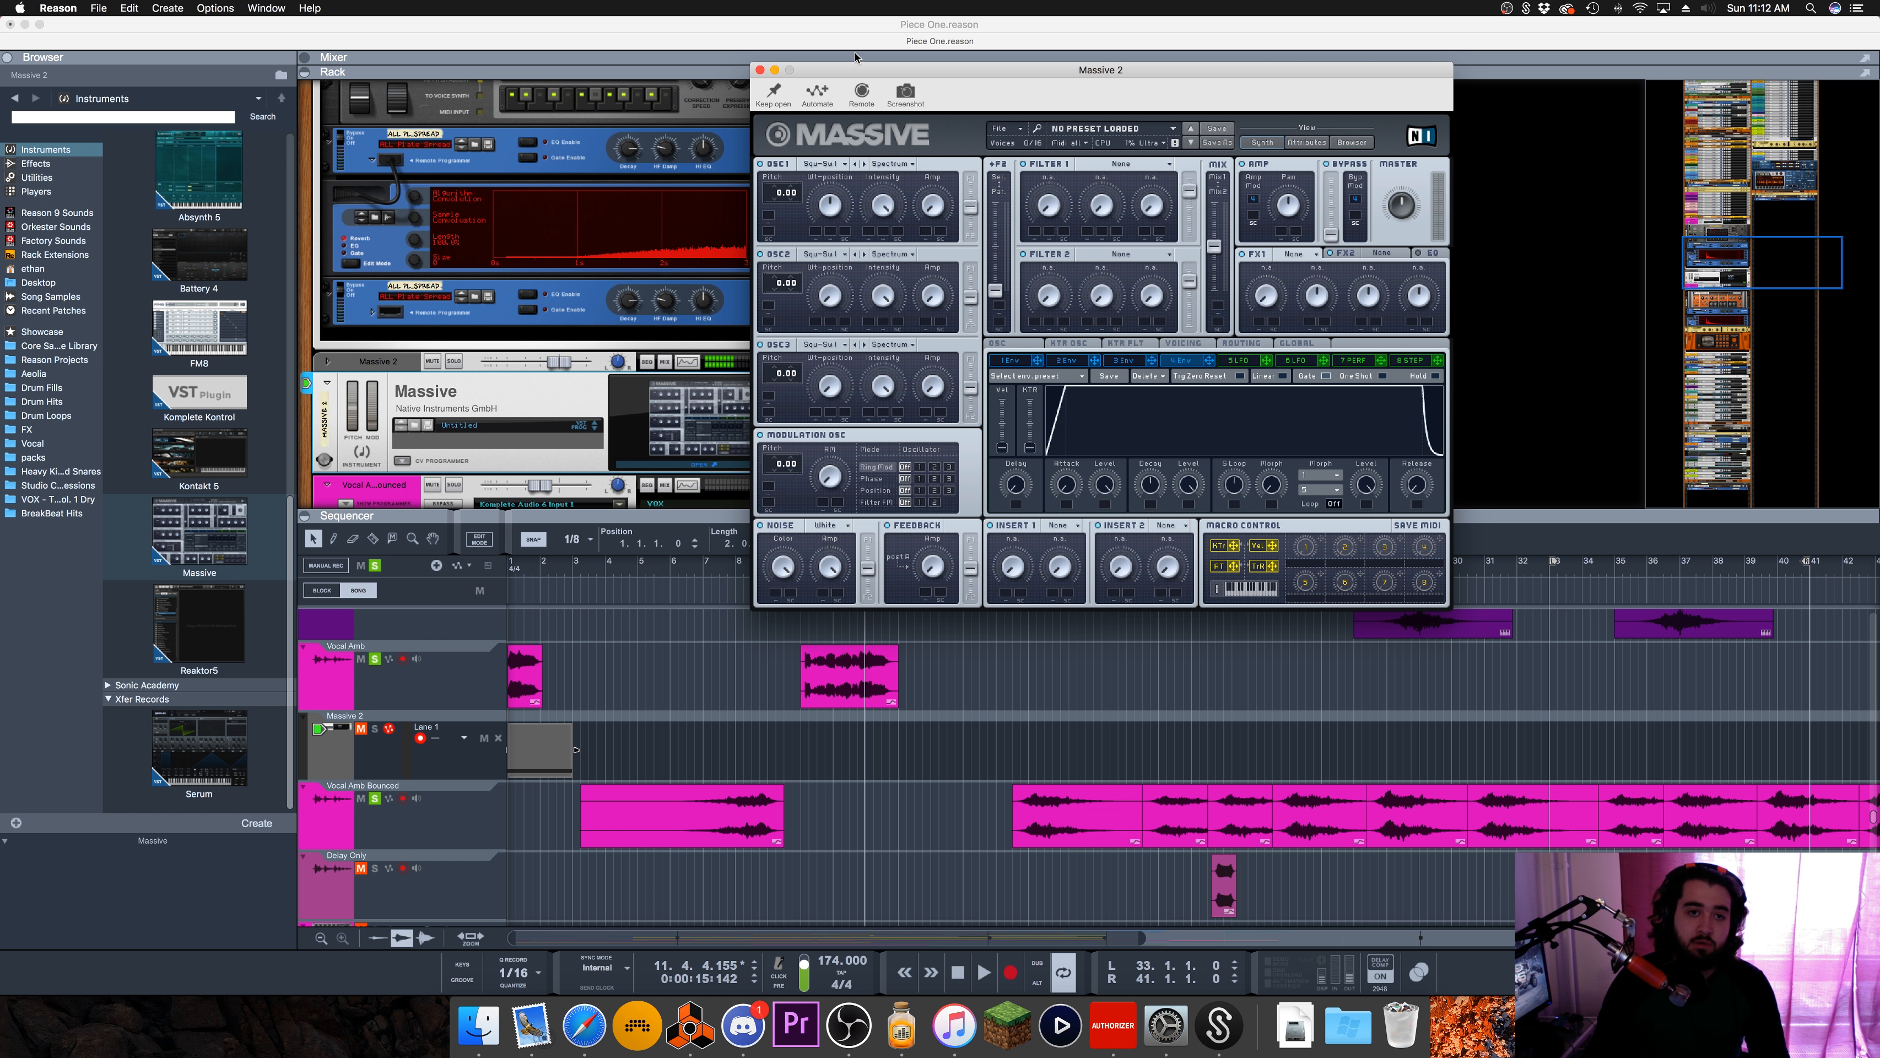
drag(856, 67, 989, 56)
click(688, 362)
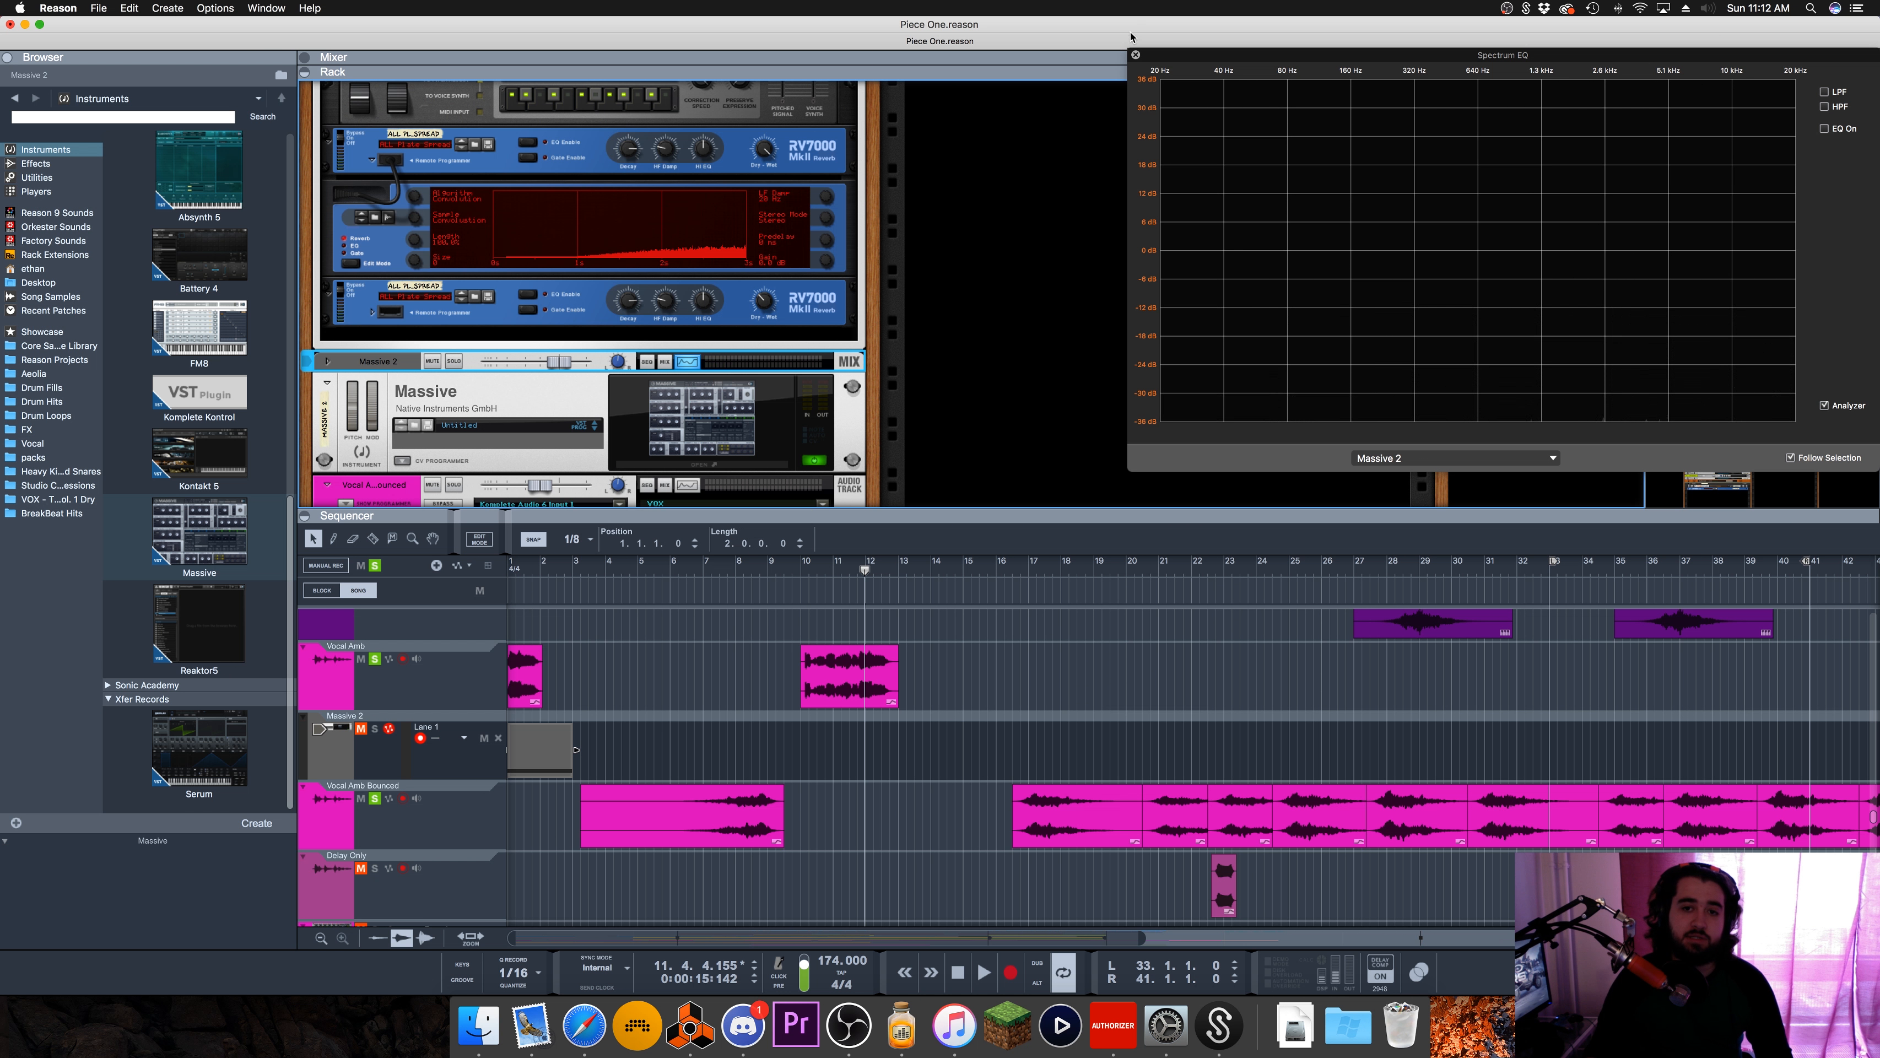
click(1136, 55)
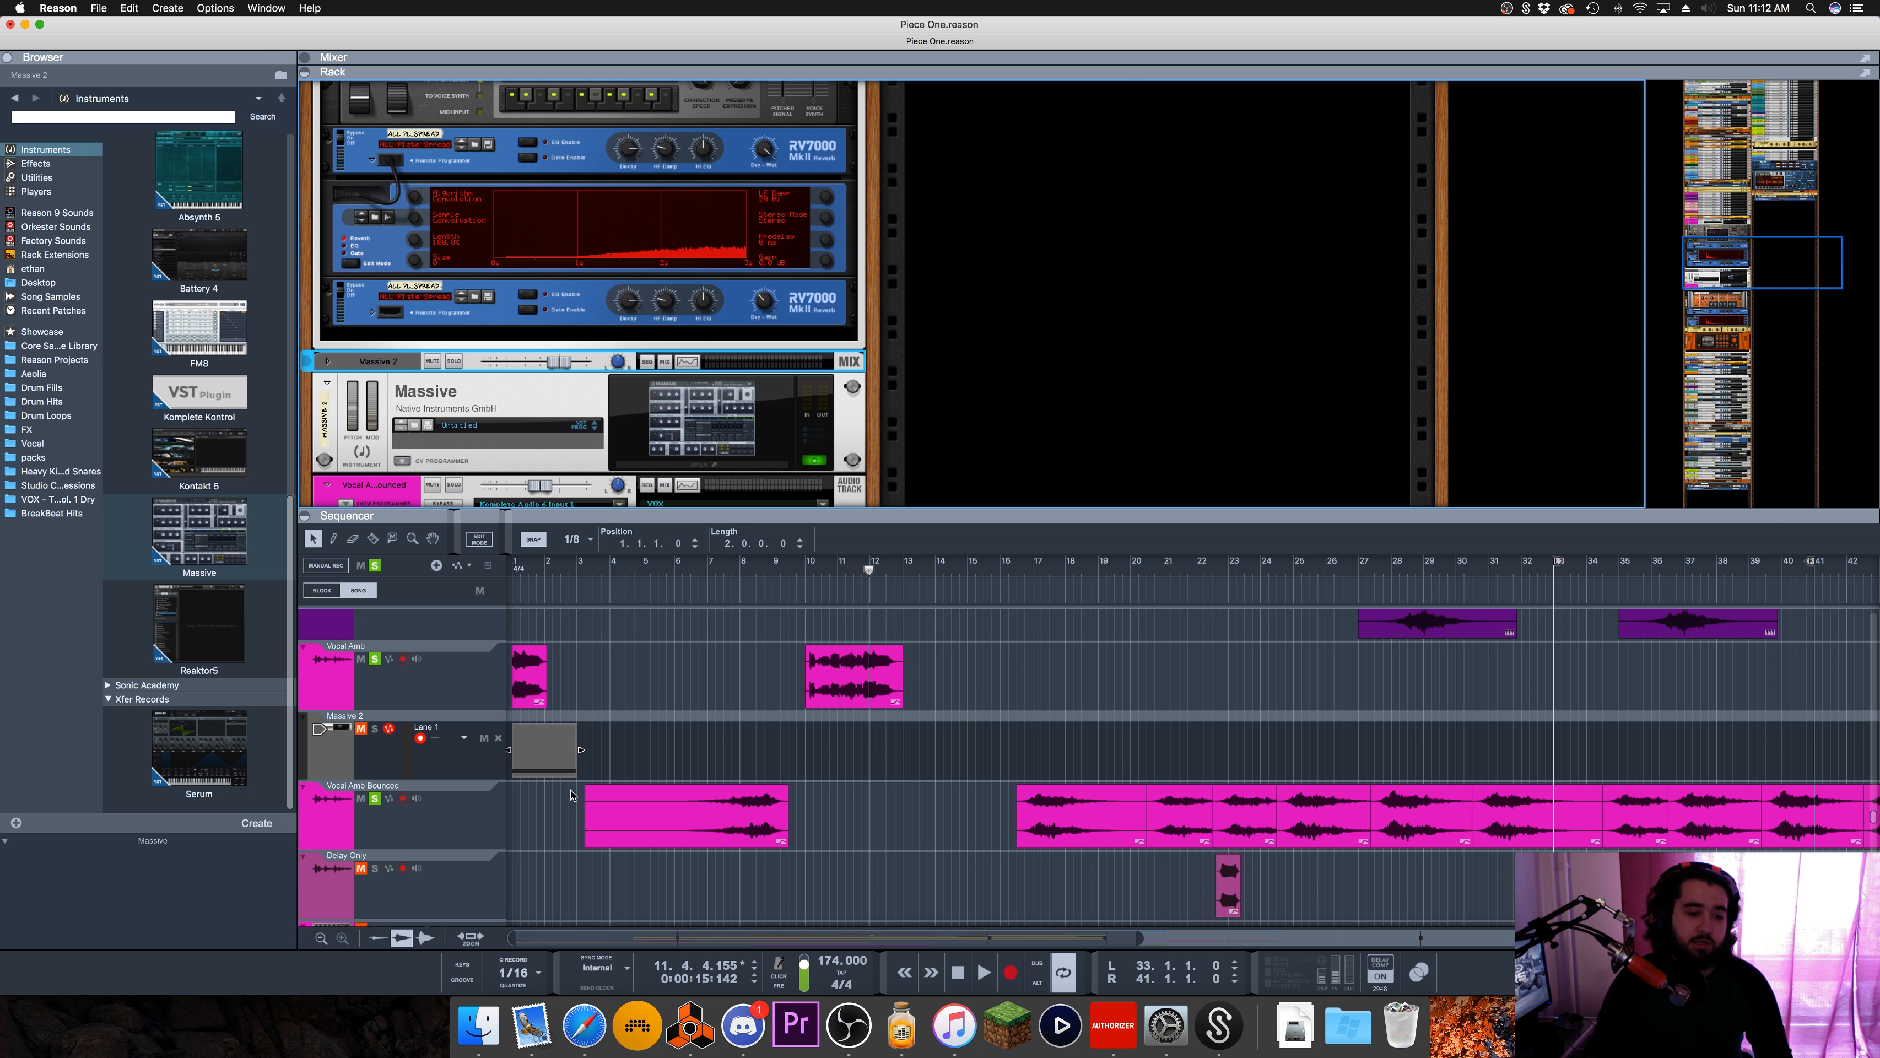
Step: Create an automation lane for the noise Amp control of Massive 2
click(683, 415)
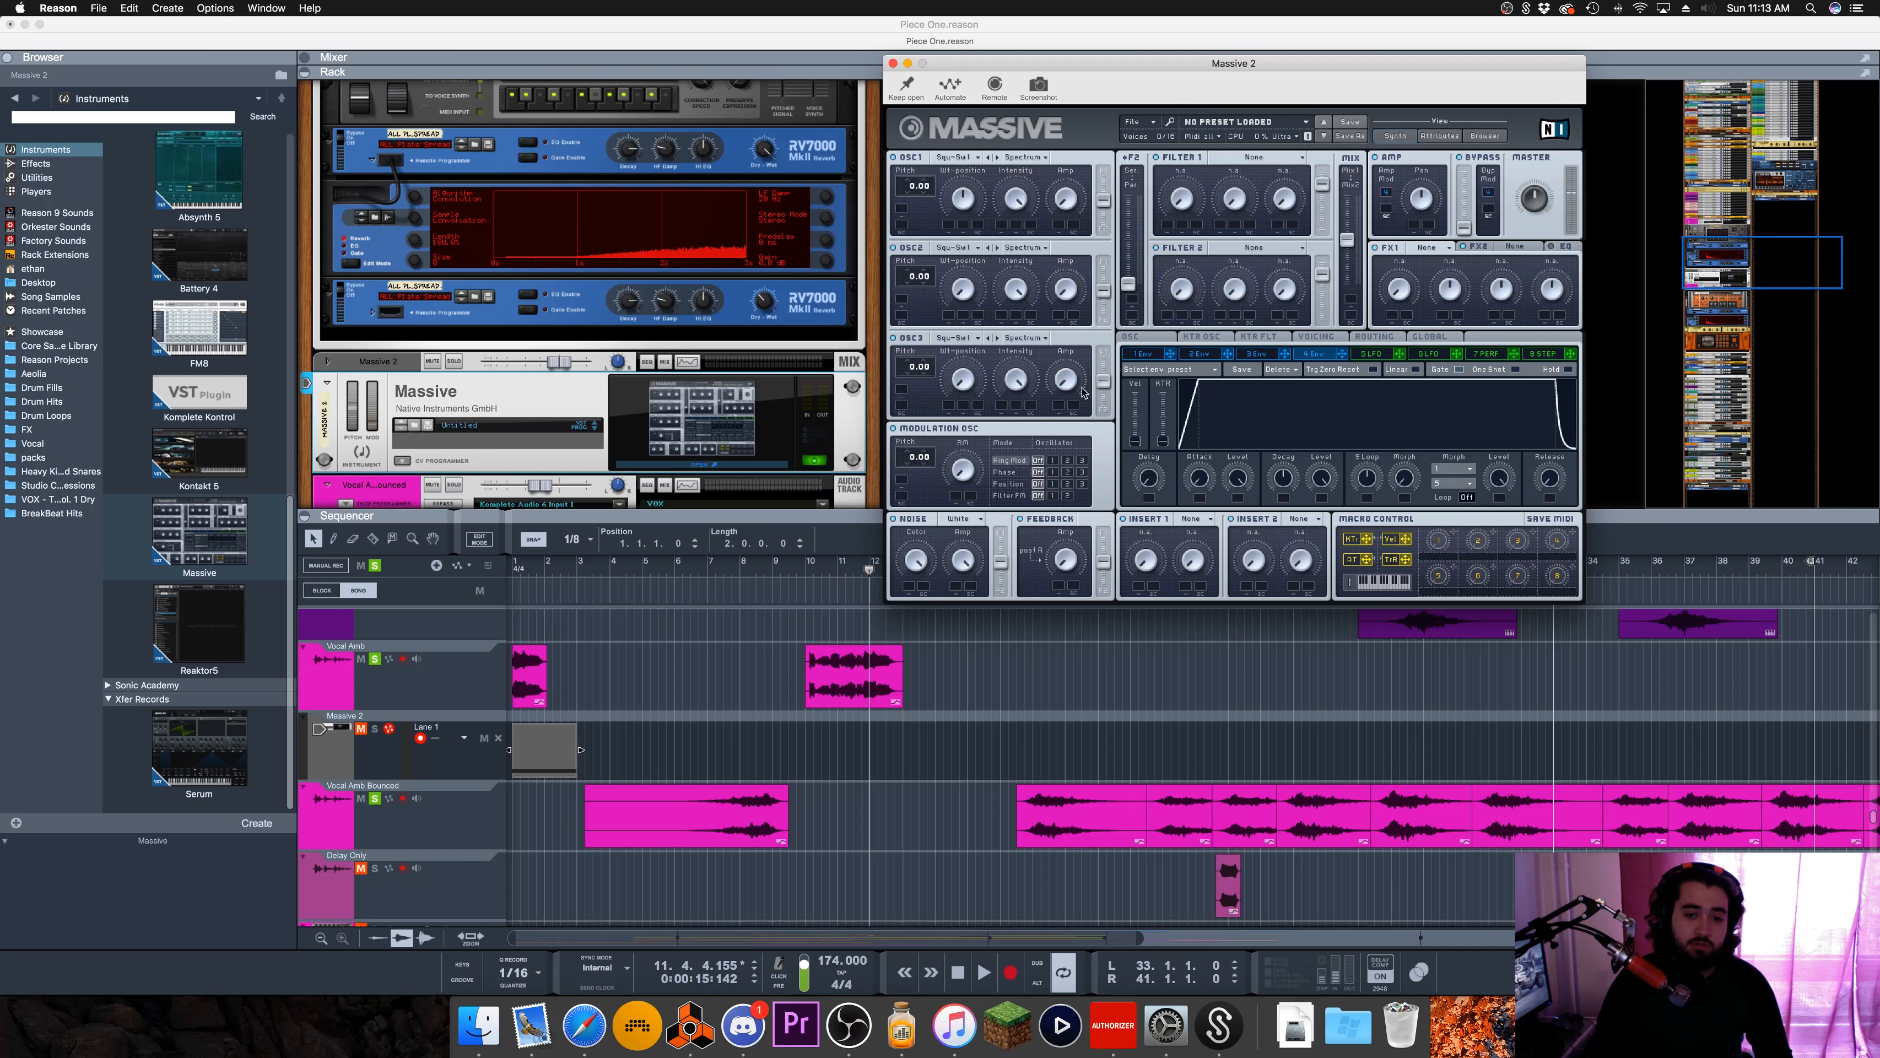
click(950, 85)
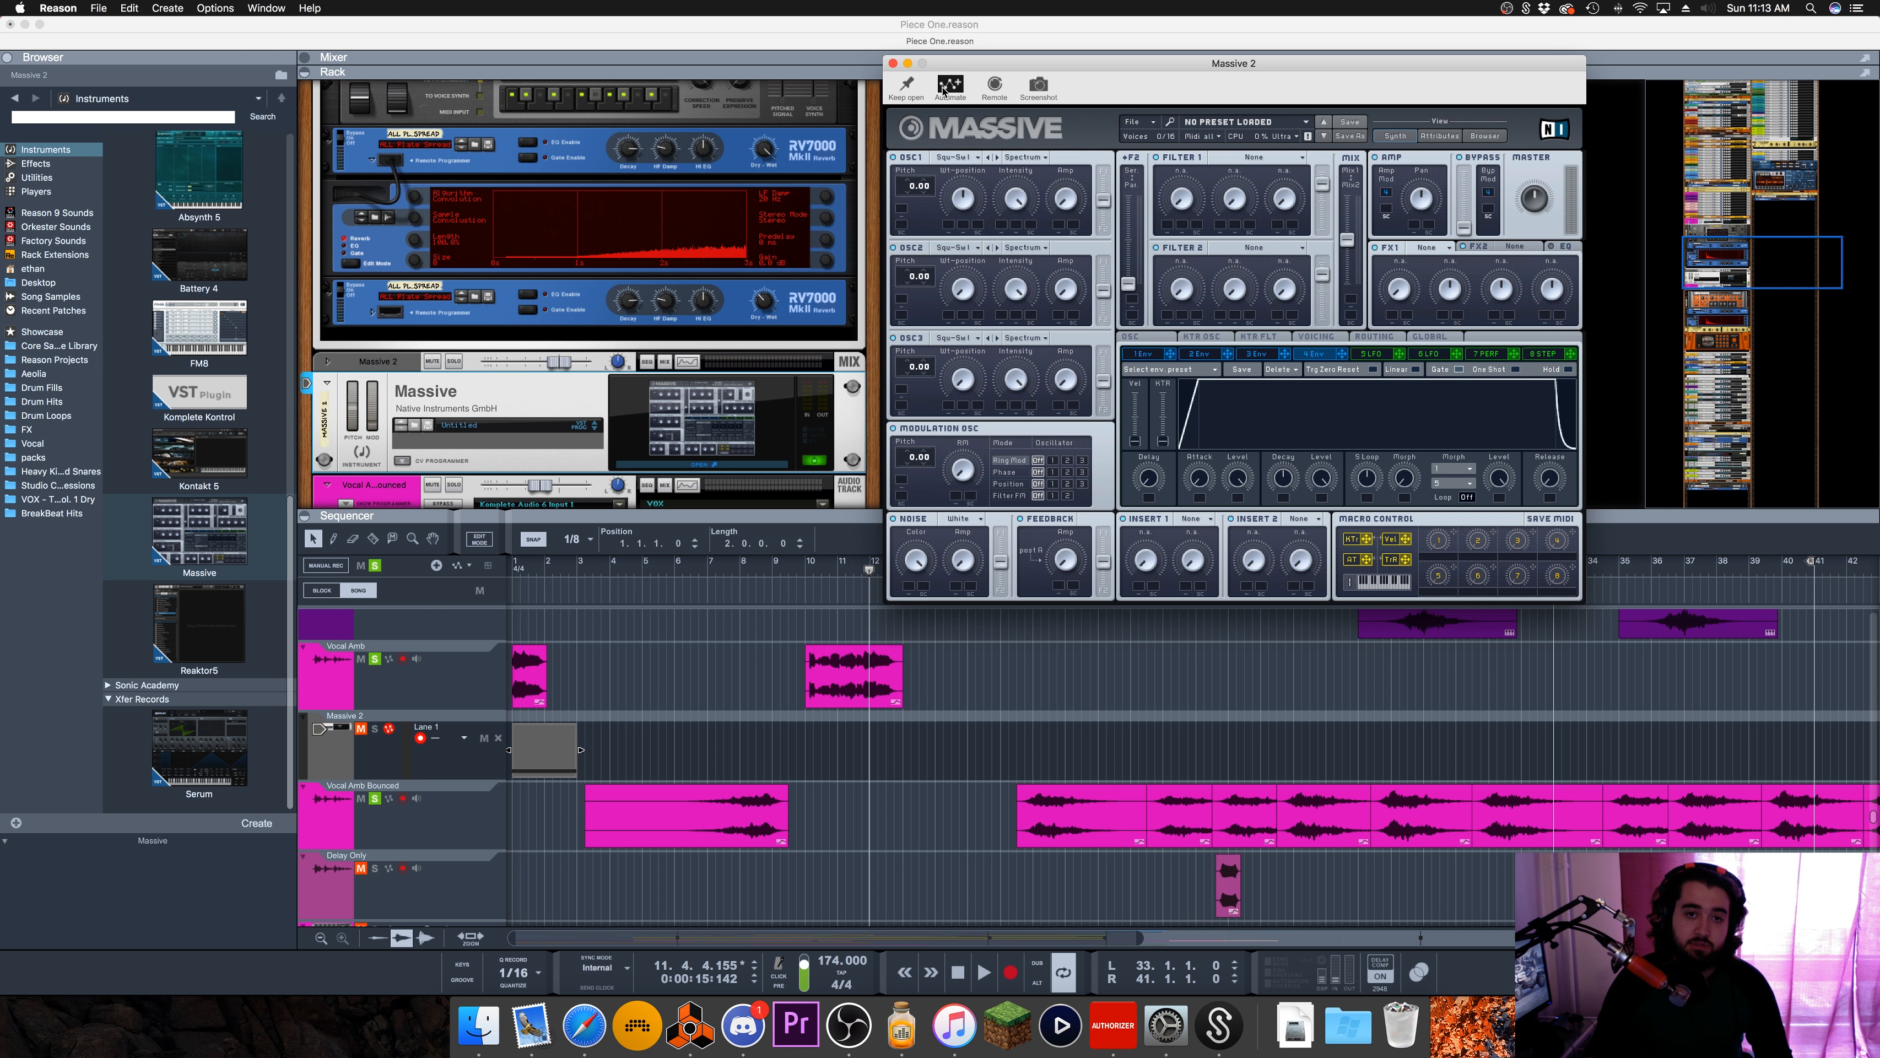
click(964, 561)
click(893, 62)
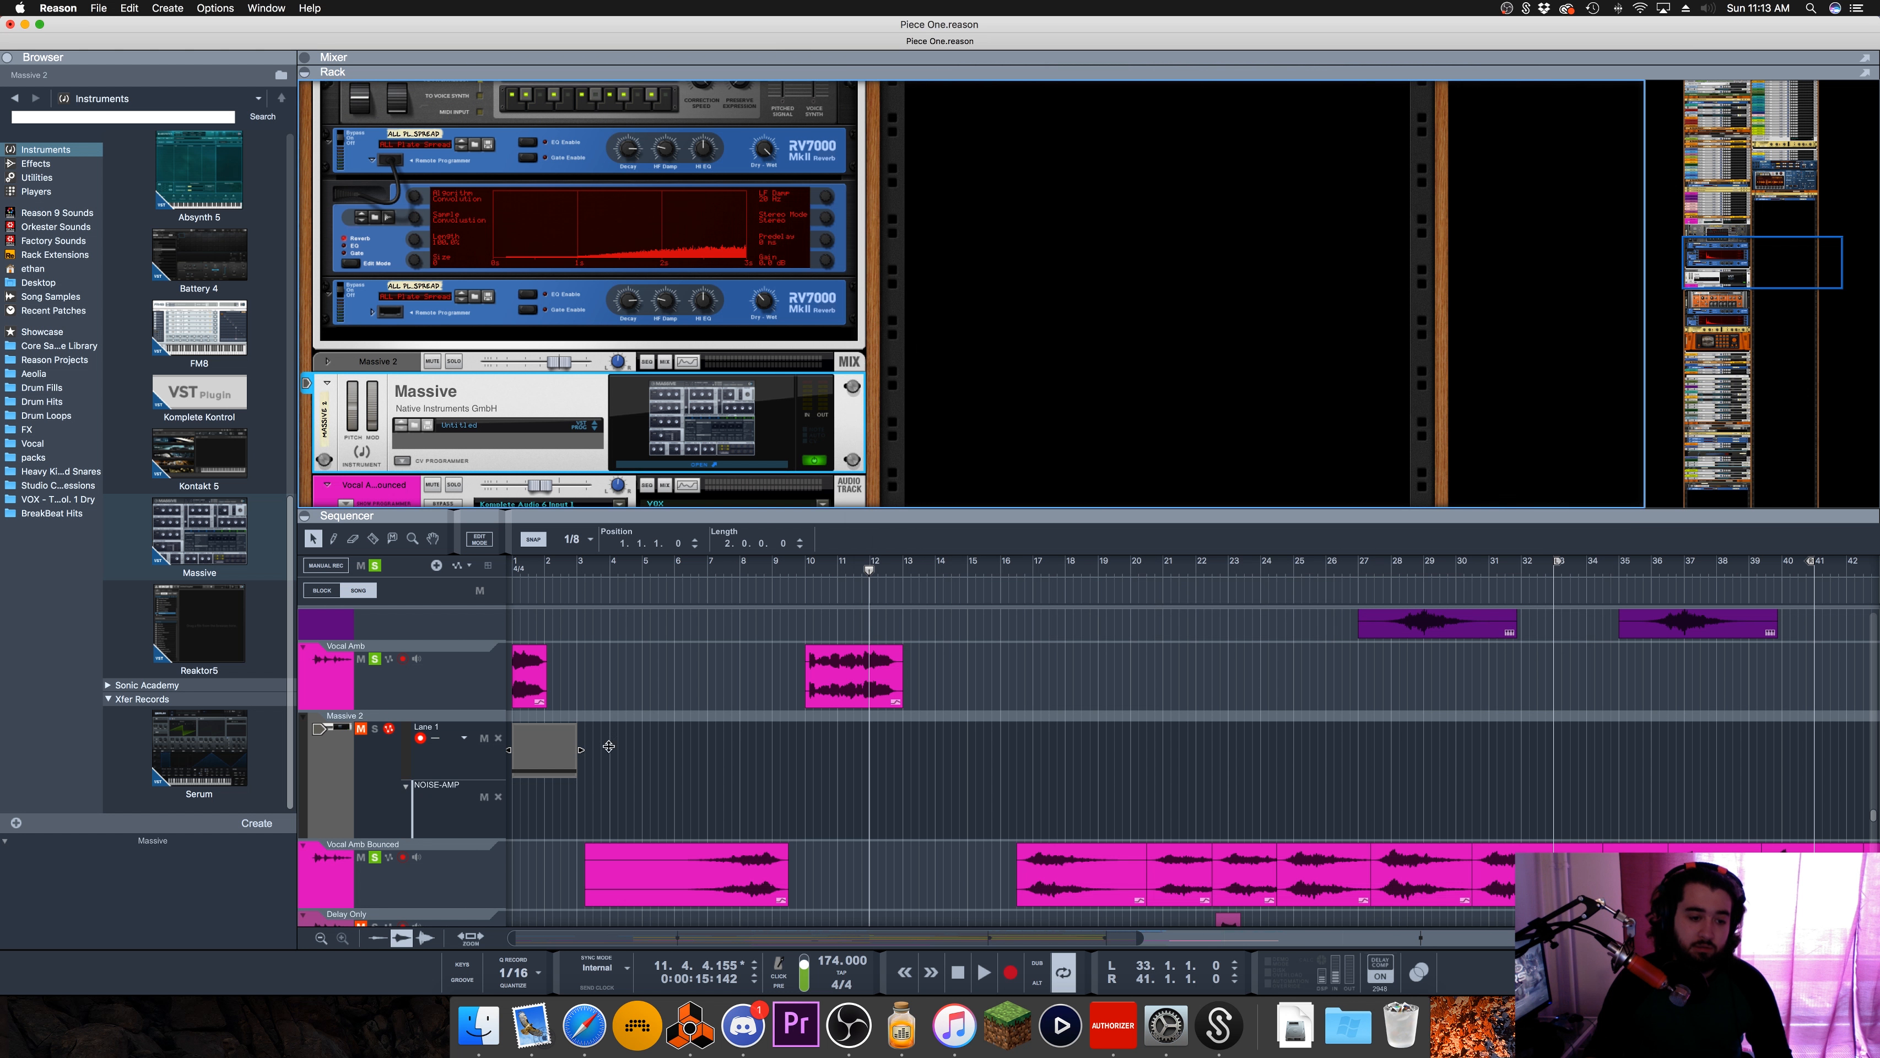
Step: Draw a two-bar clip from bar 1 in the Noise-Amp automation lane and open it for editing
mouse_move(518, 809)
mouse_down()
mouse_move(578, 798)
mouse_move(508, 810)
mouse_up()
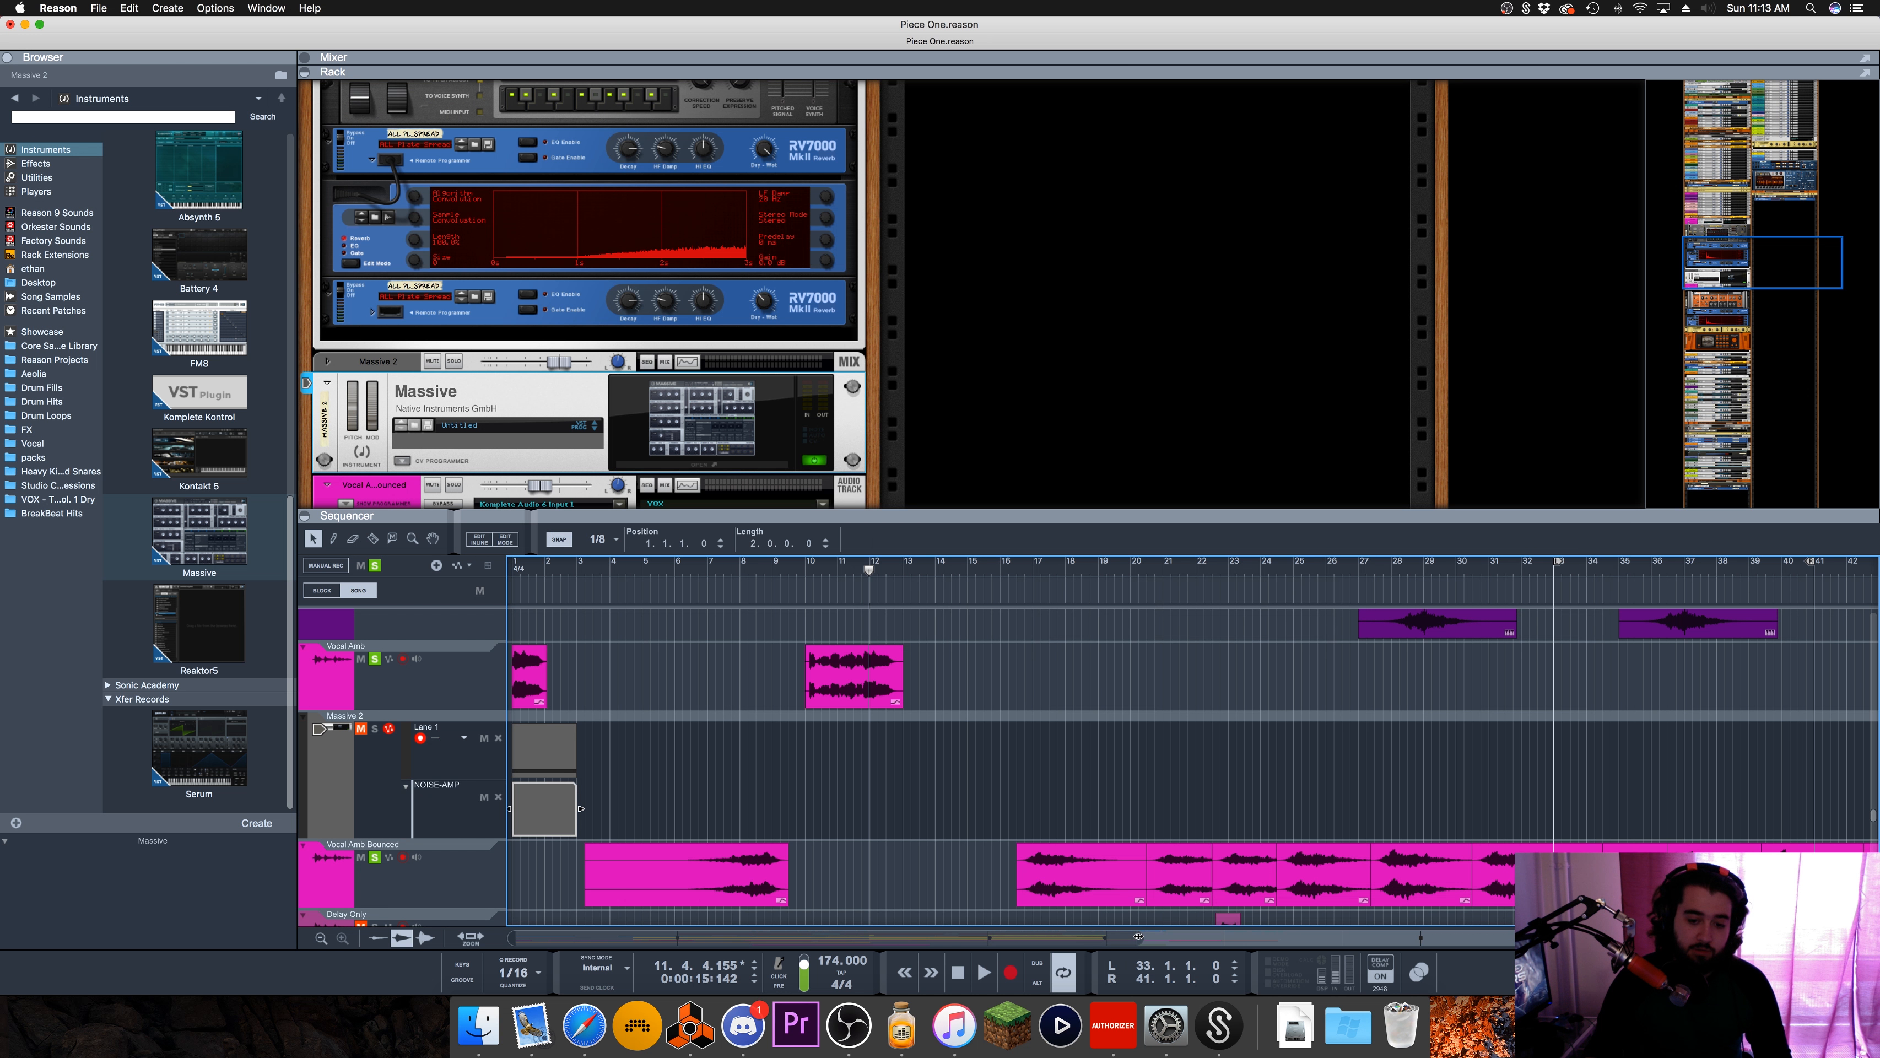
drag(1141, 938, 846, 935)
double_click(609, 826)
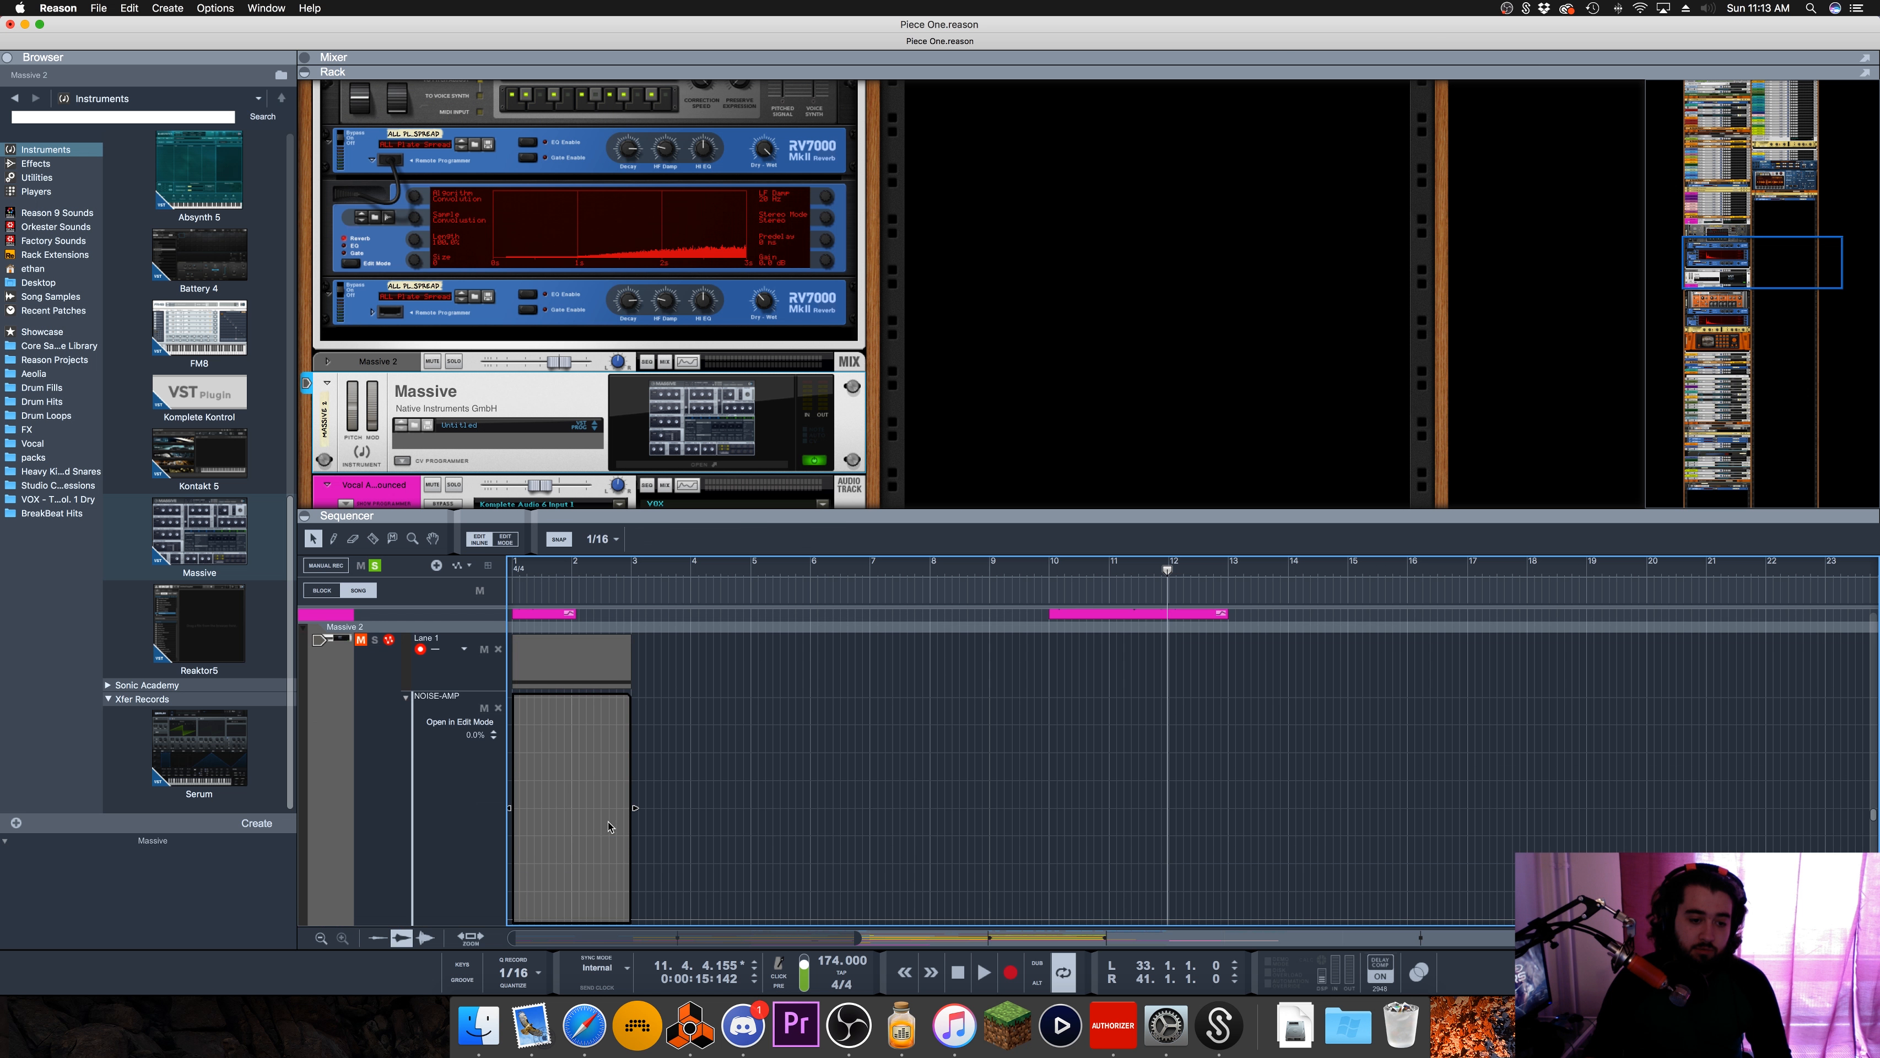
Step: Place automation points at the lower edge of the Noise-Amp clip, one at its start and one at 0% on bar 3
click(516, 912)
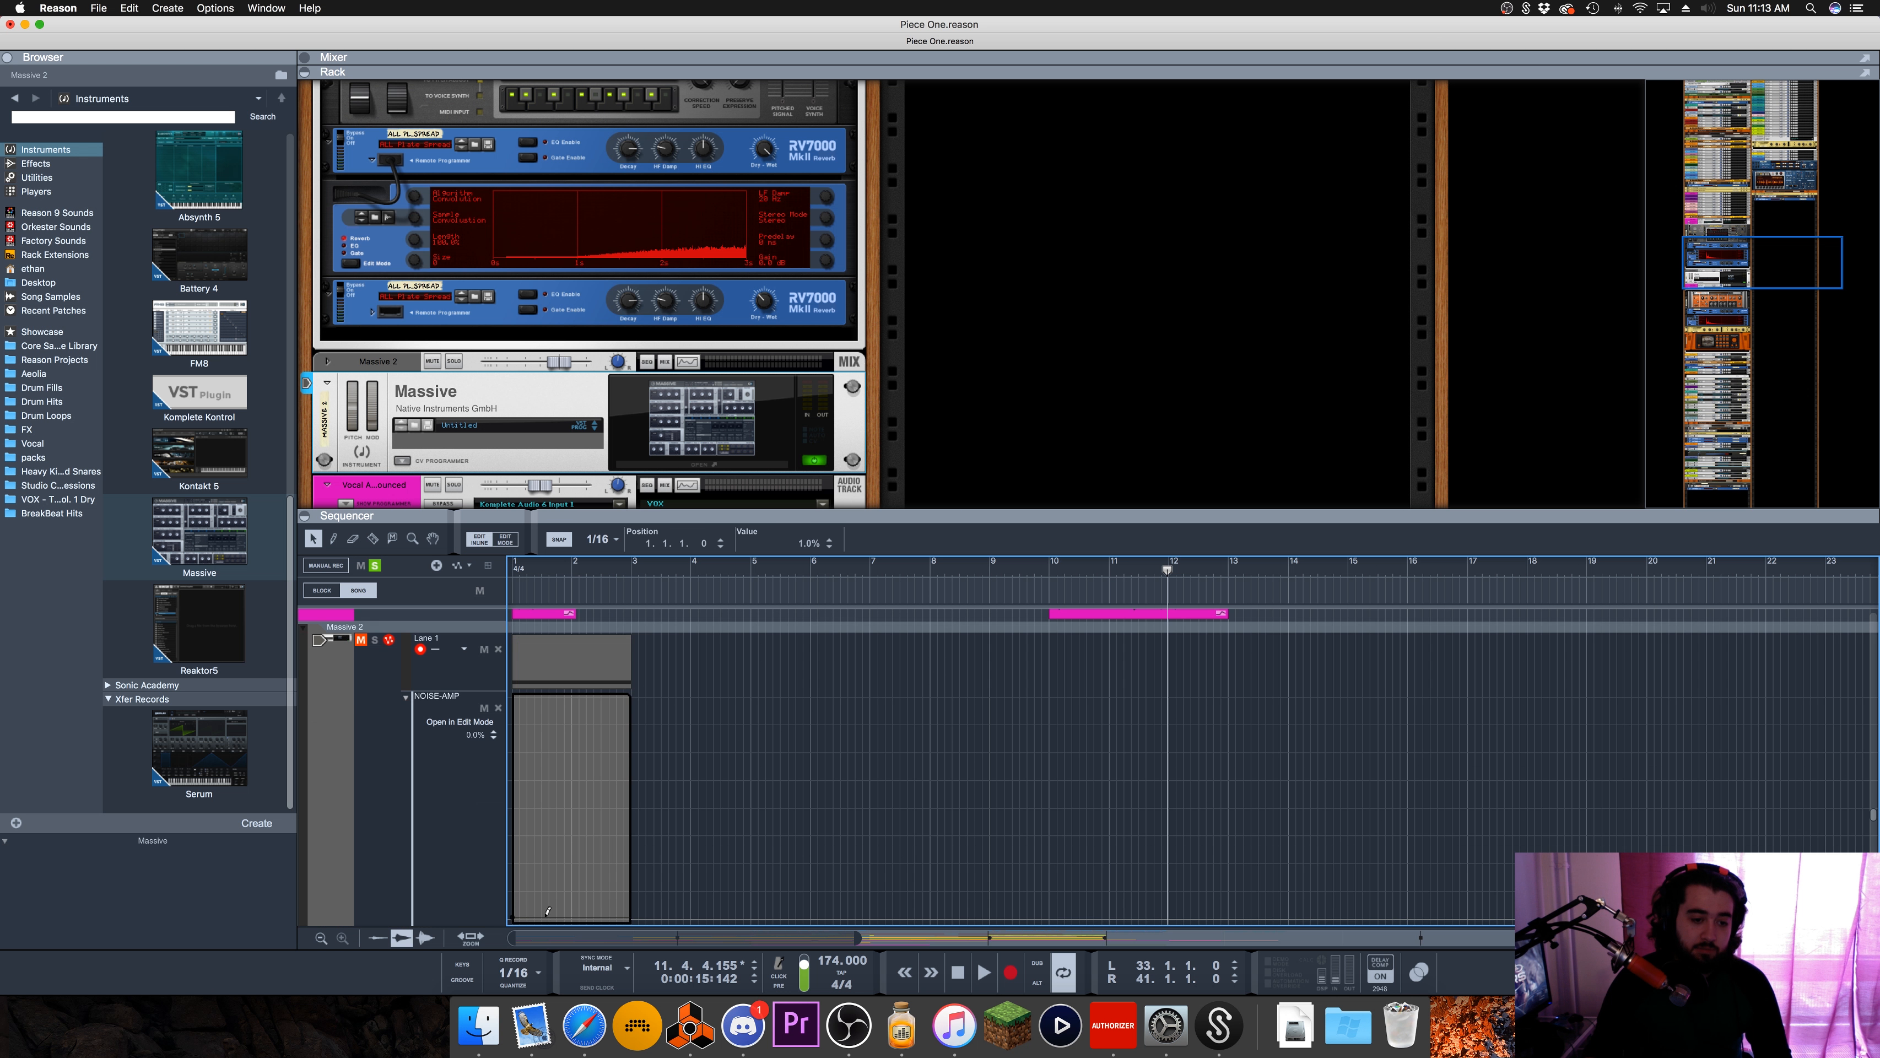
click(619, 912)
scroll(630, 908, down, 3)
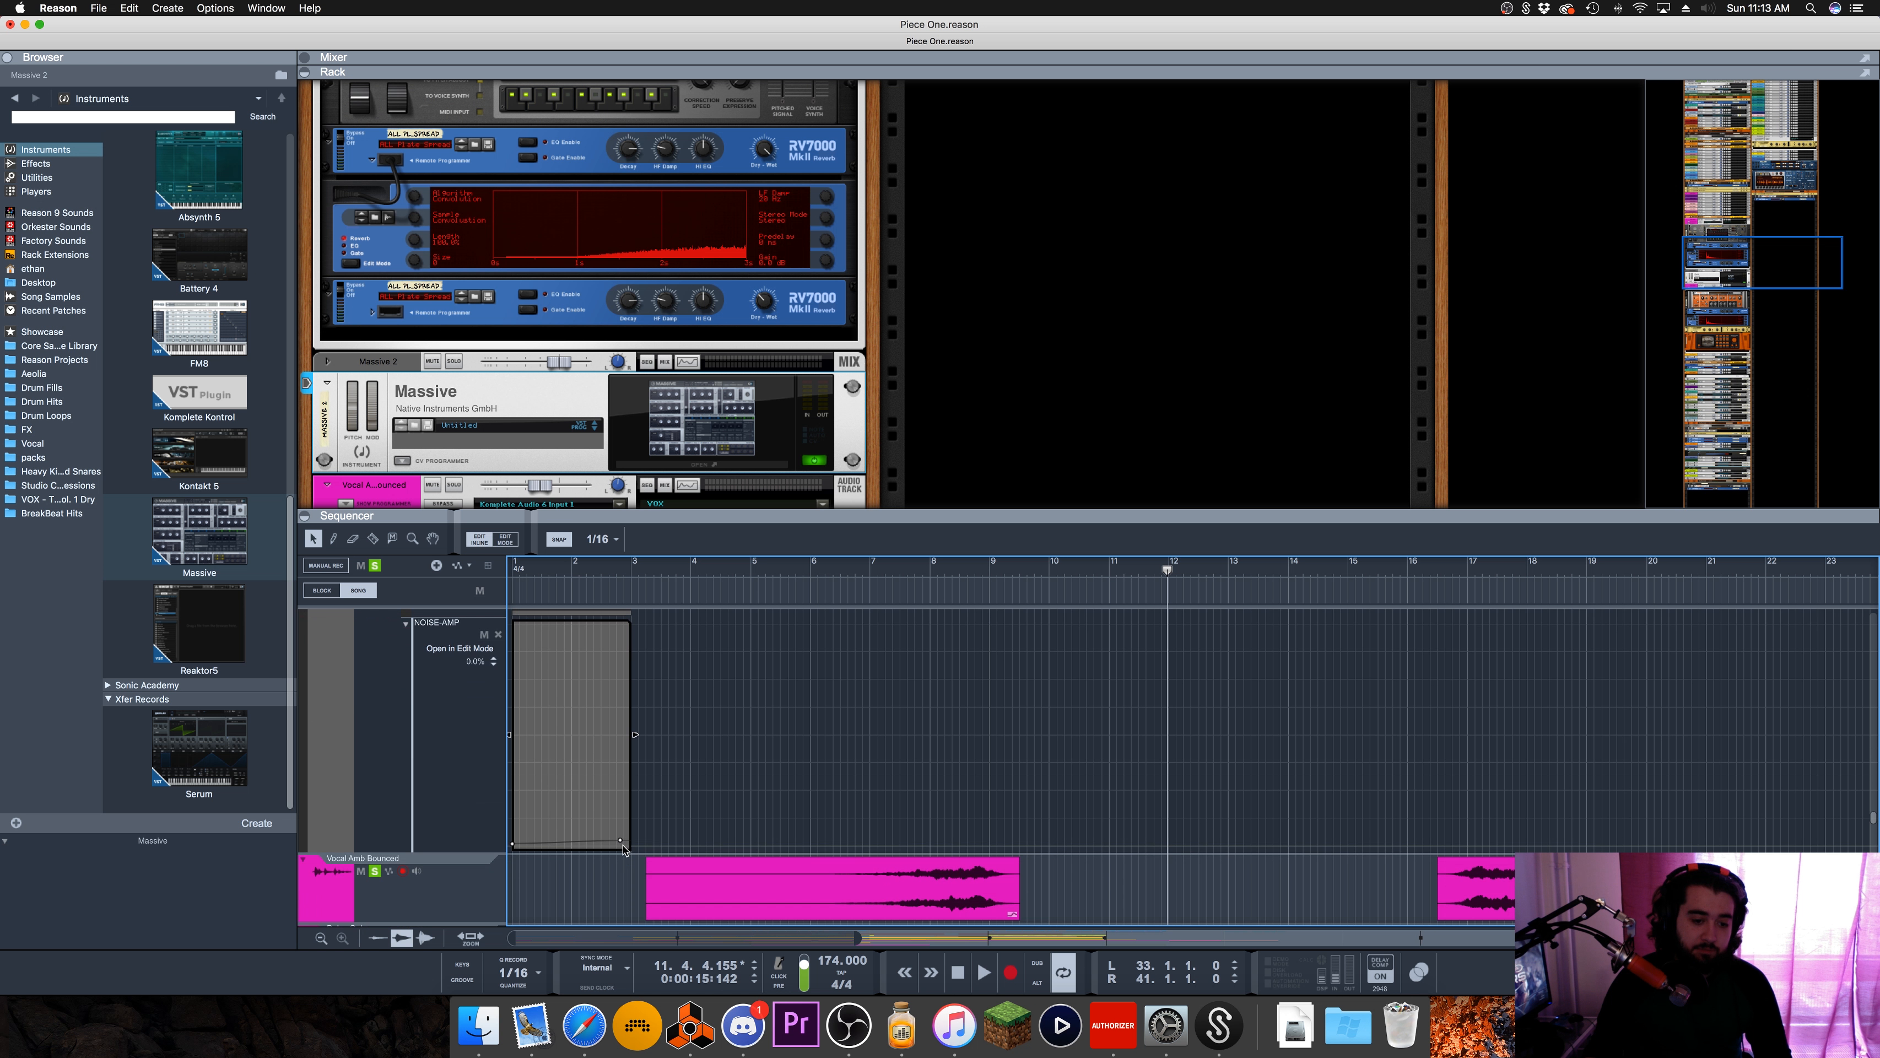
drag(623, 848, 625, 856)
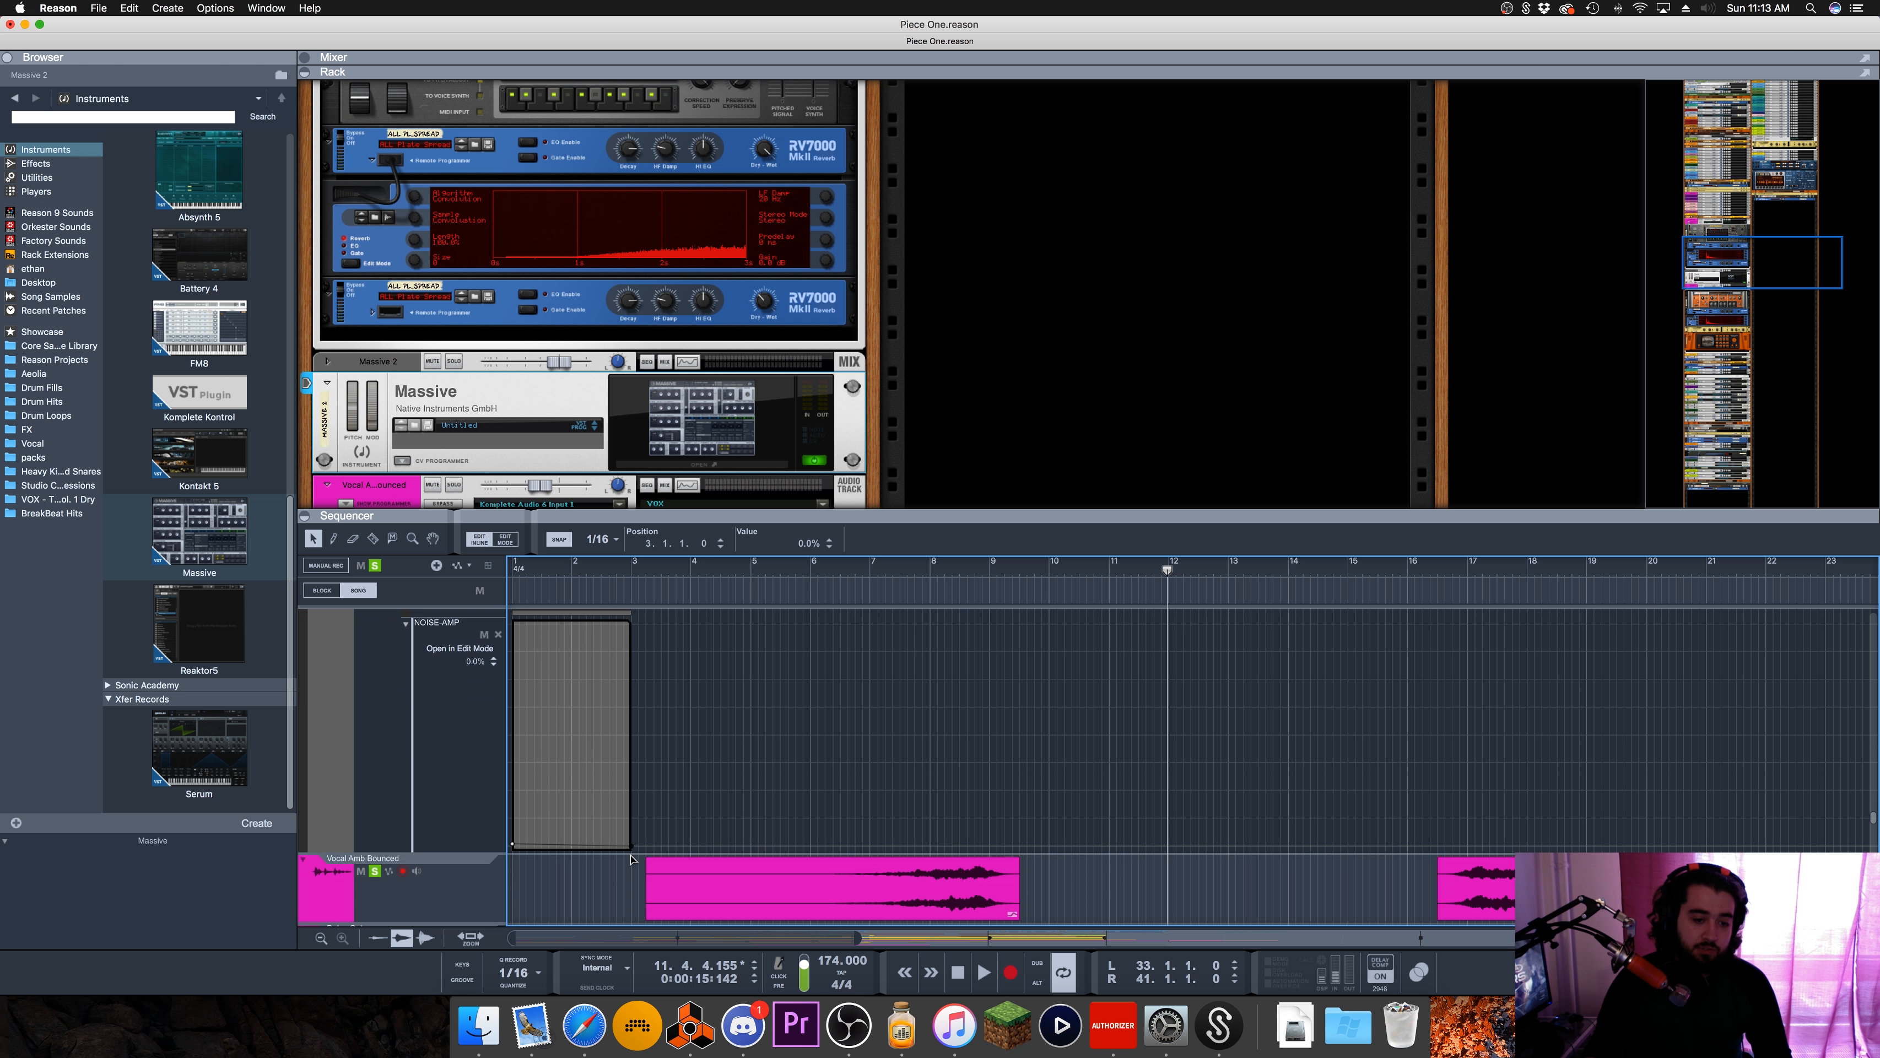
click(511, 862)
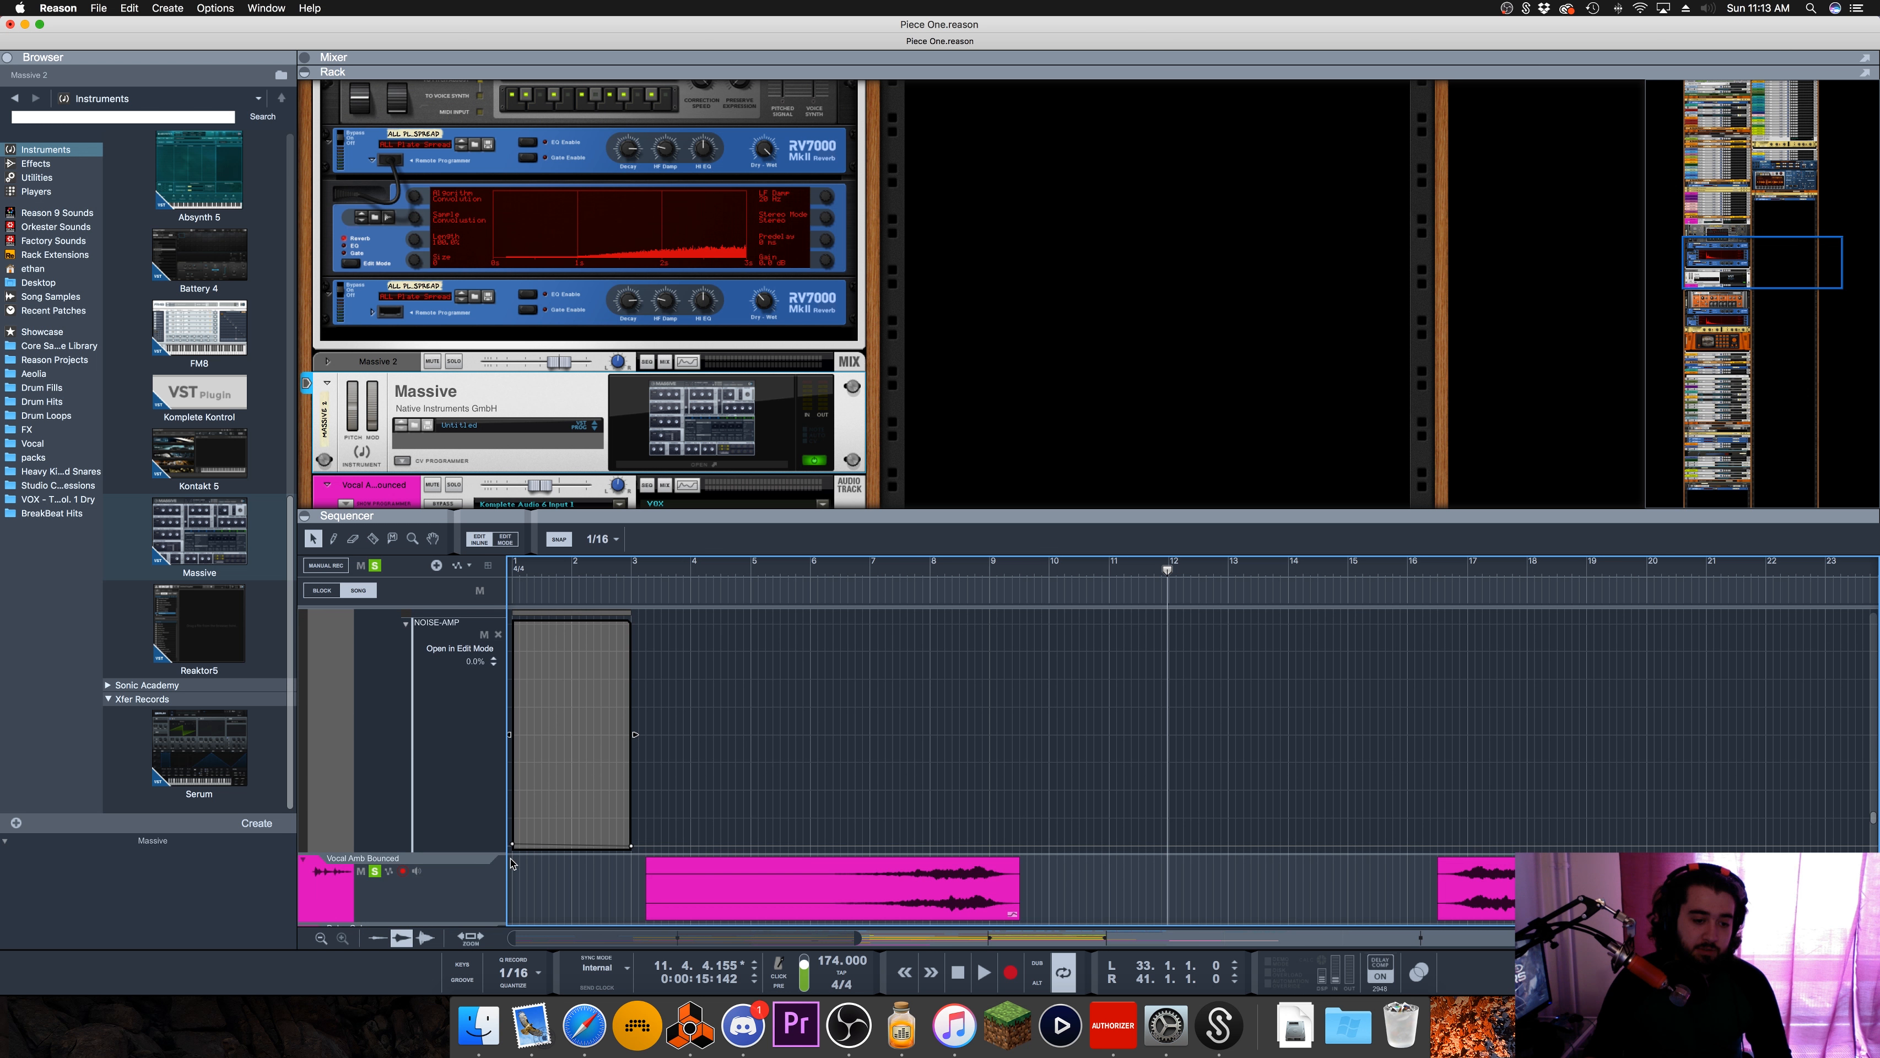
click(514, 849)
Step: Add a peak point at bar 2 of the Noise-Amp automation, set its value to 100%, and leave the clip editor
click(572, 630)
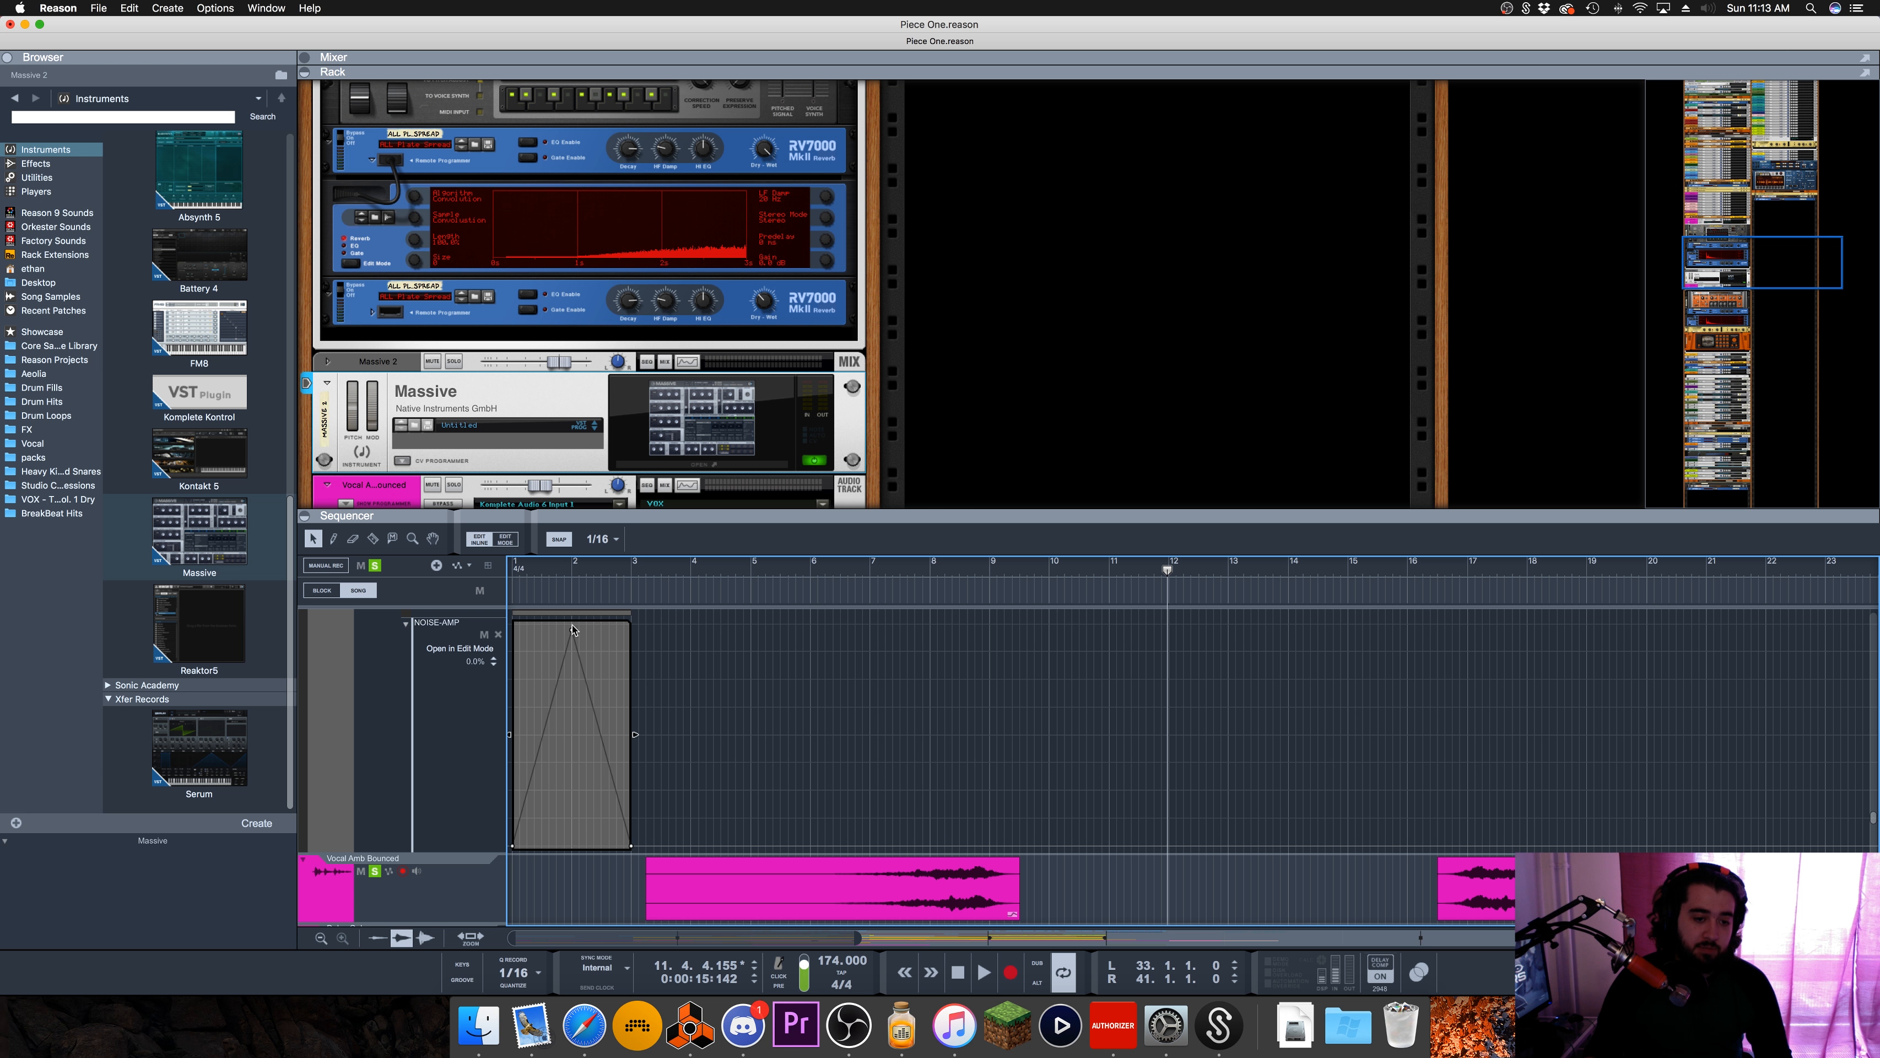
click(571, 628)
click(574, 628)
double_click(807, 543)
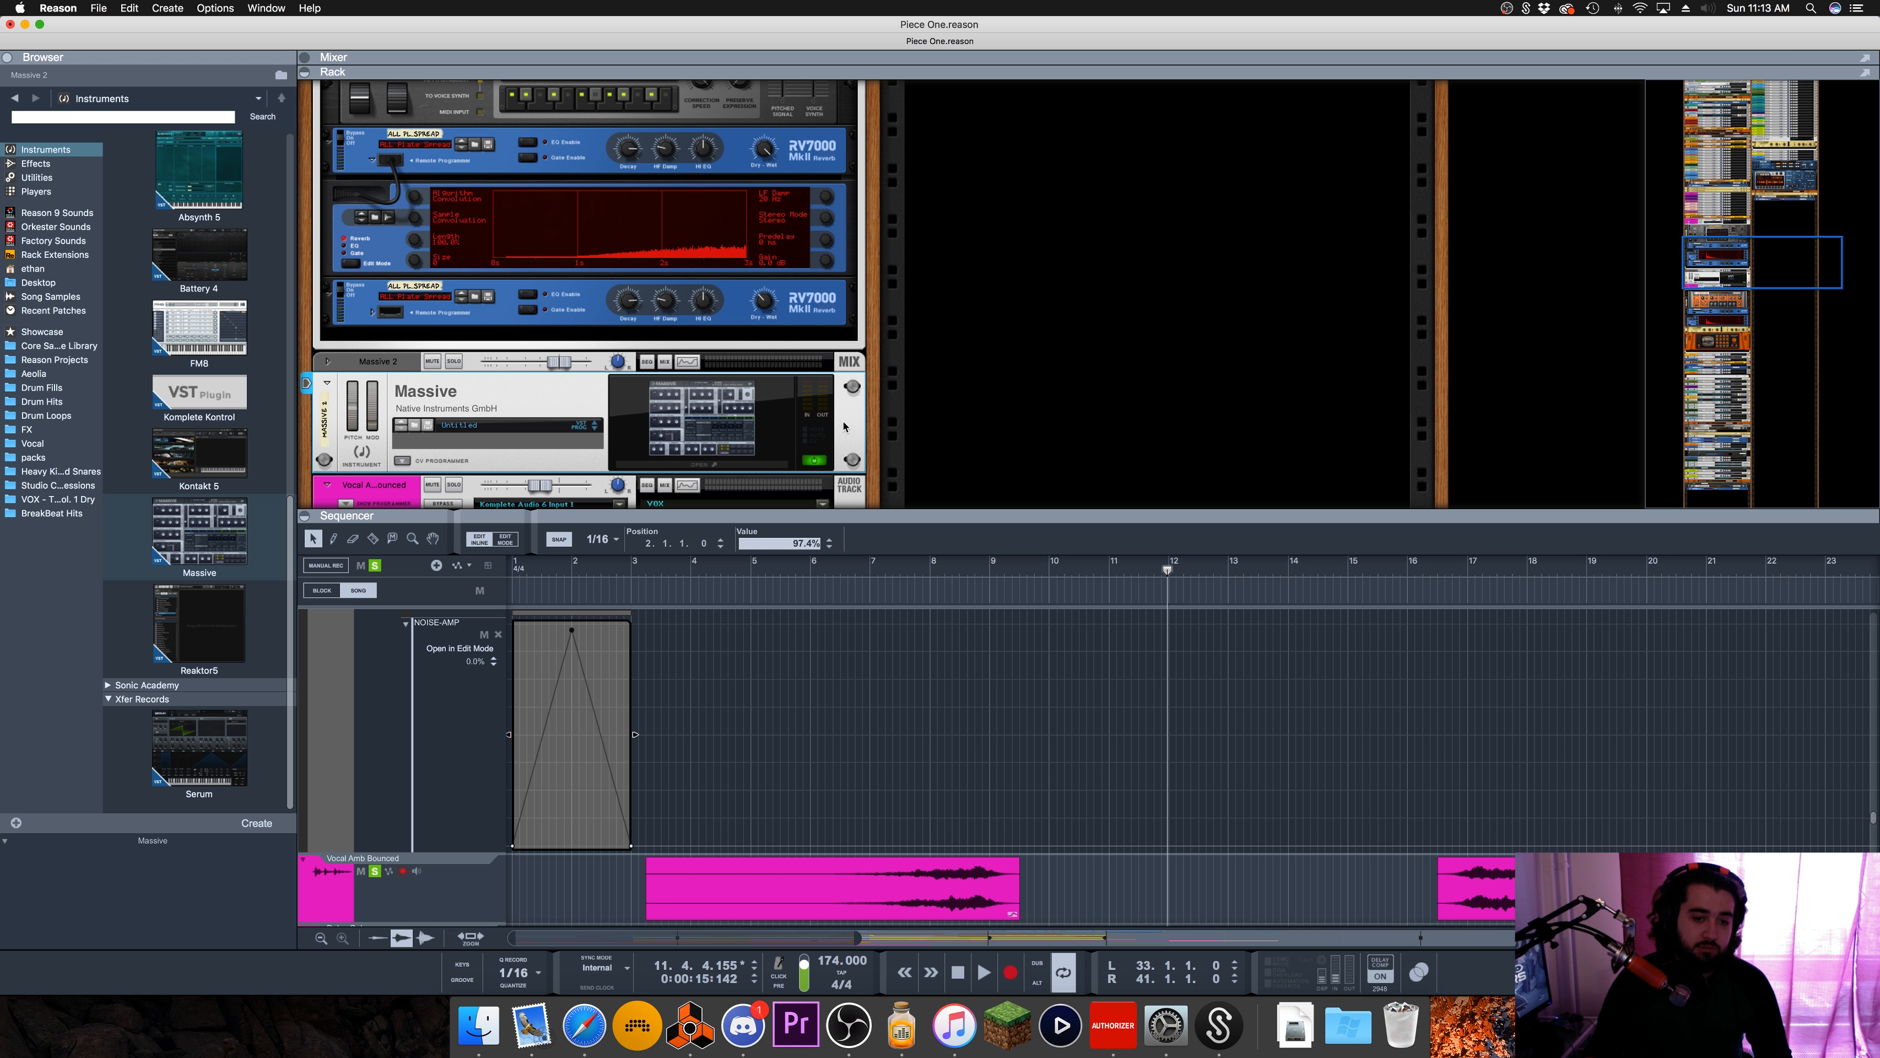
text(100)
key(Return)
click(673, 727)
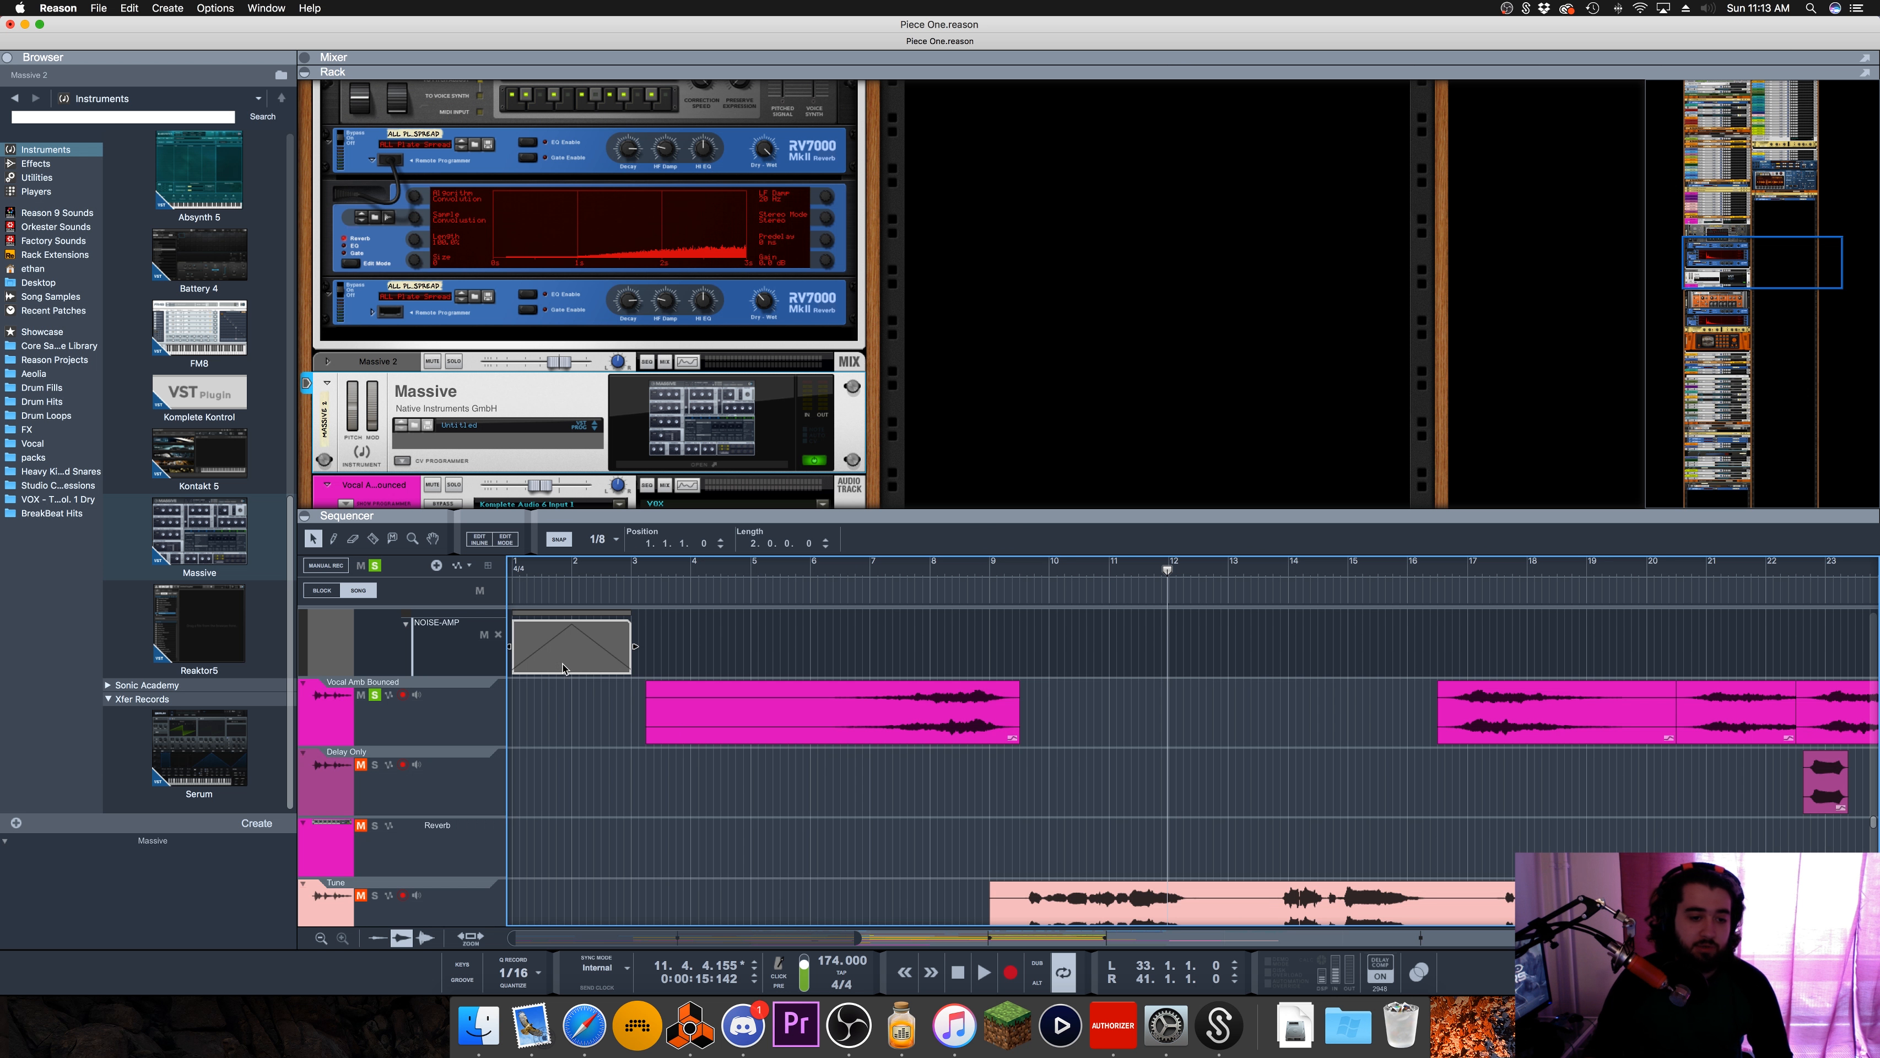
Step: Reopen the Noise-Amp clip, set the snap to 1/8 and add a point of about 75% on the falling slope
double_click(604, 664)
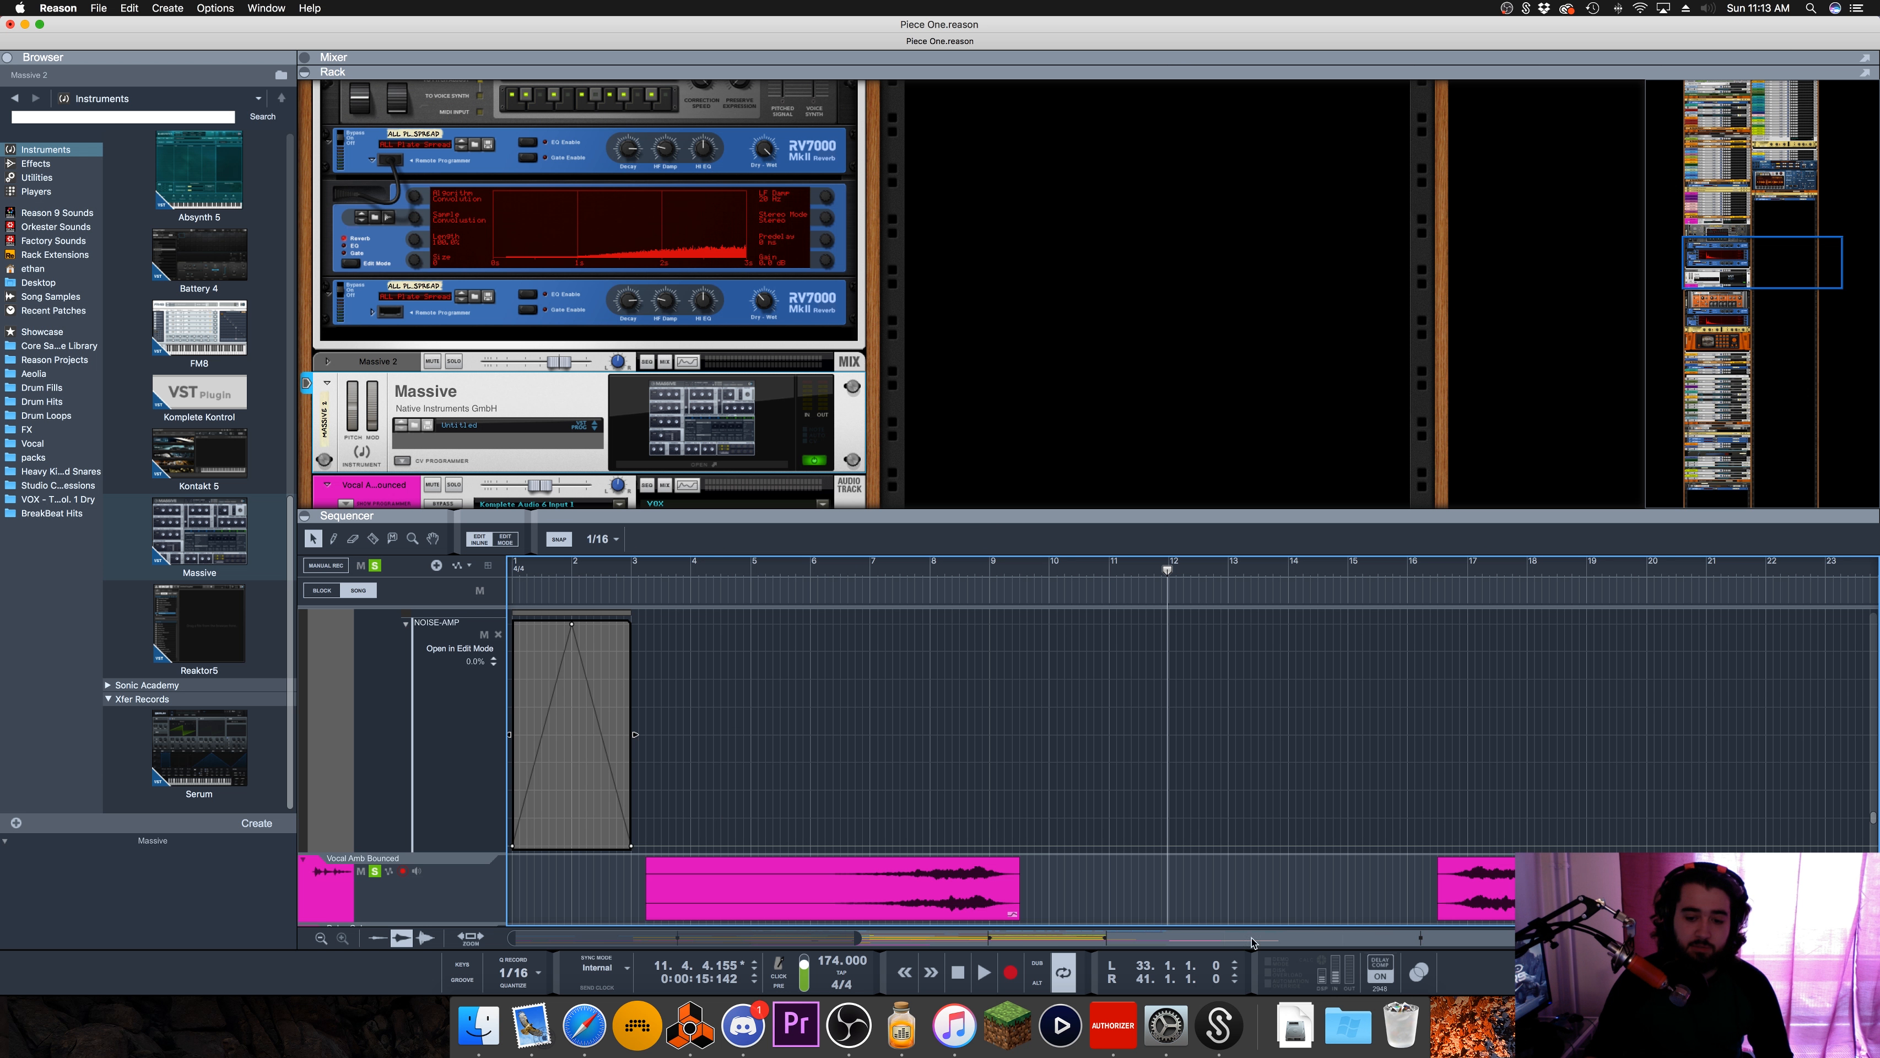
drag(858, 939, 583, 939)
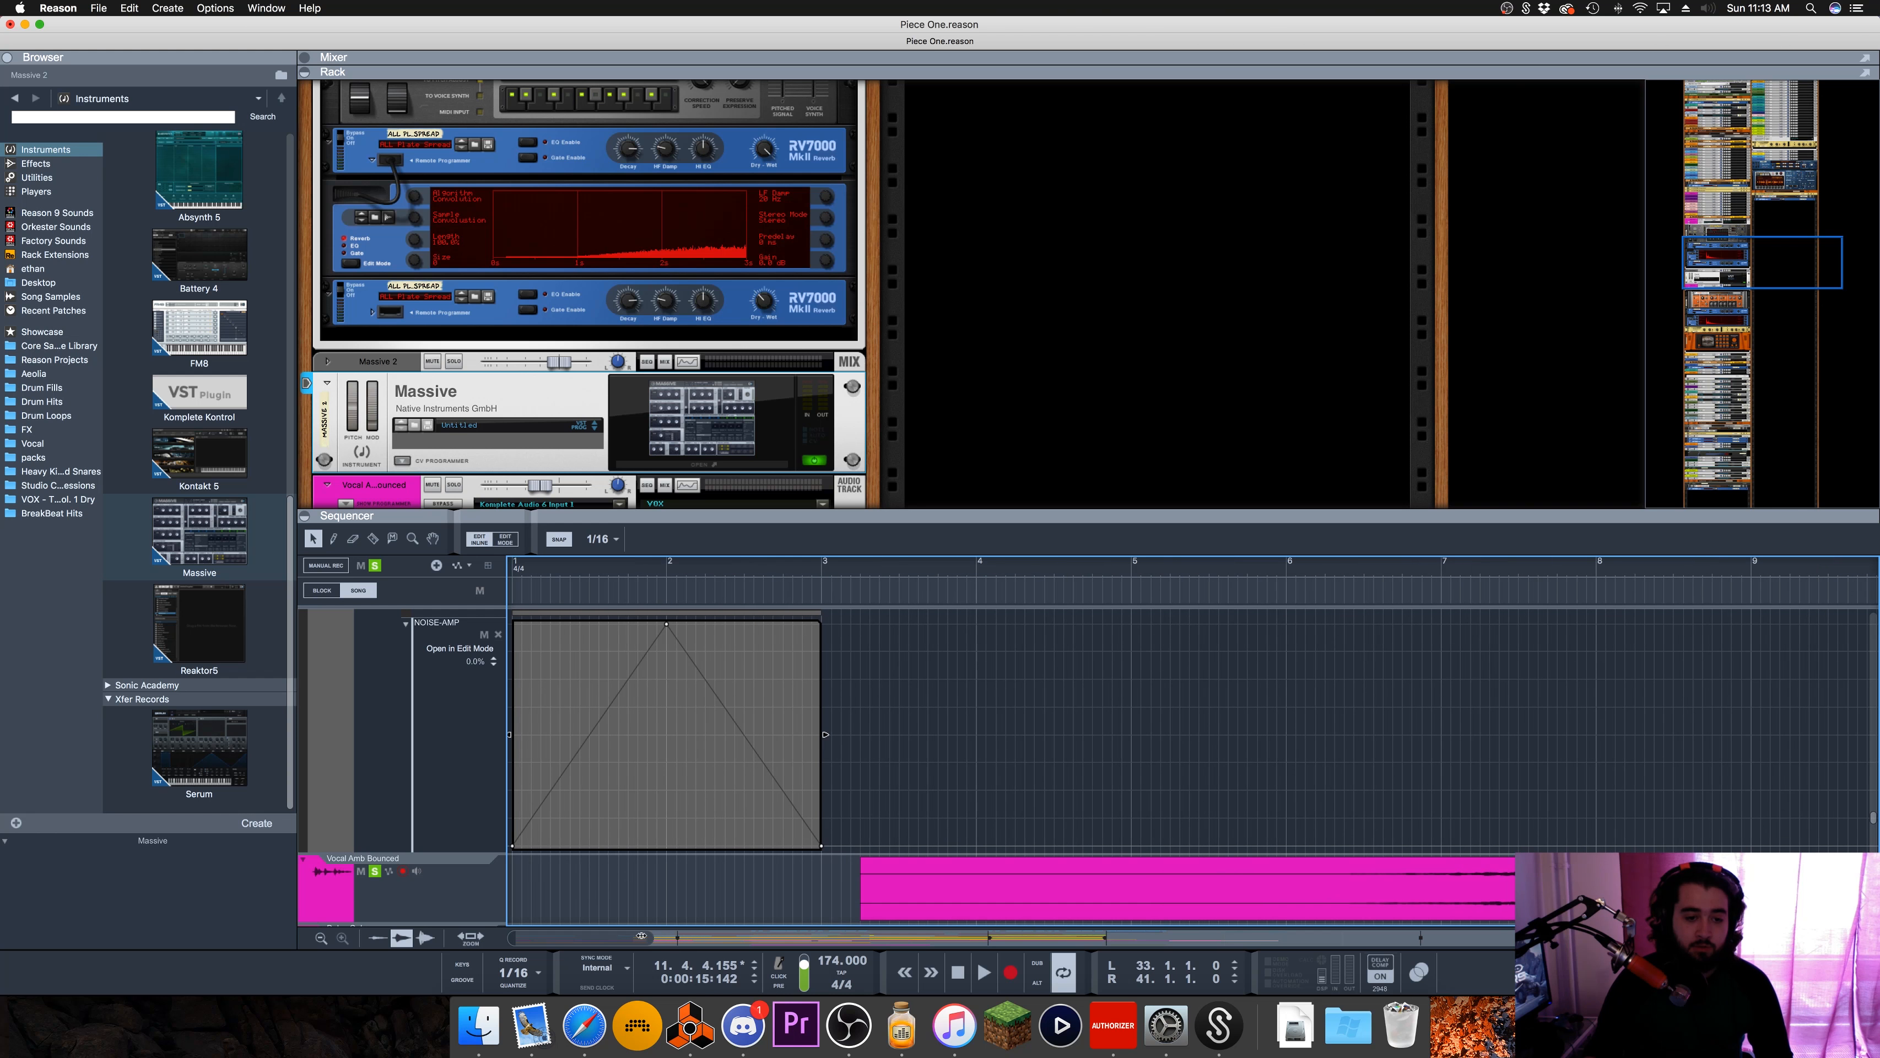
click(600, 539)
click(604, 579)
click(727, 677)
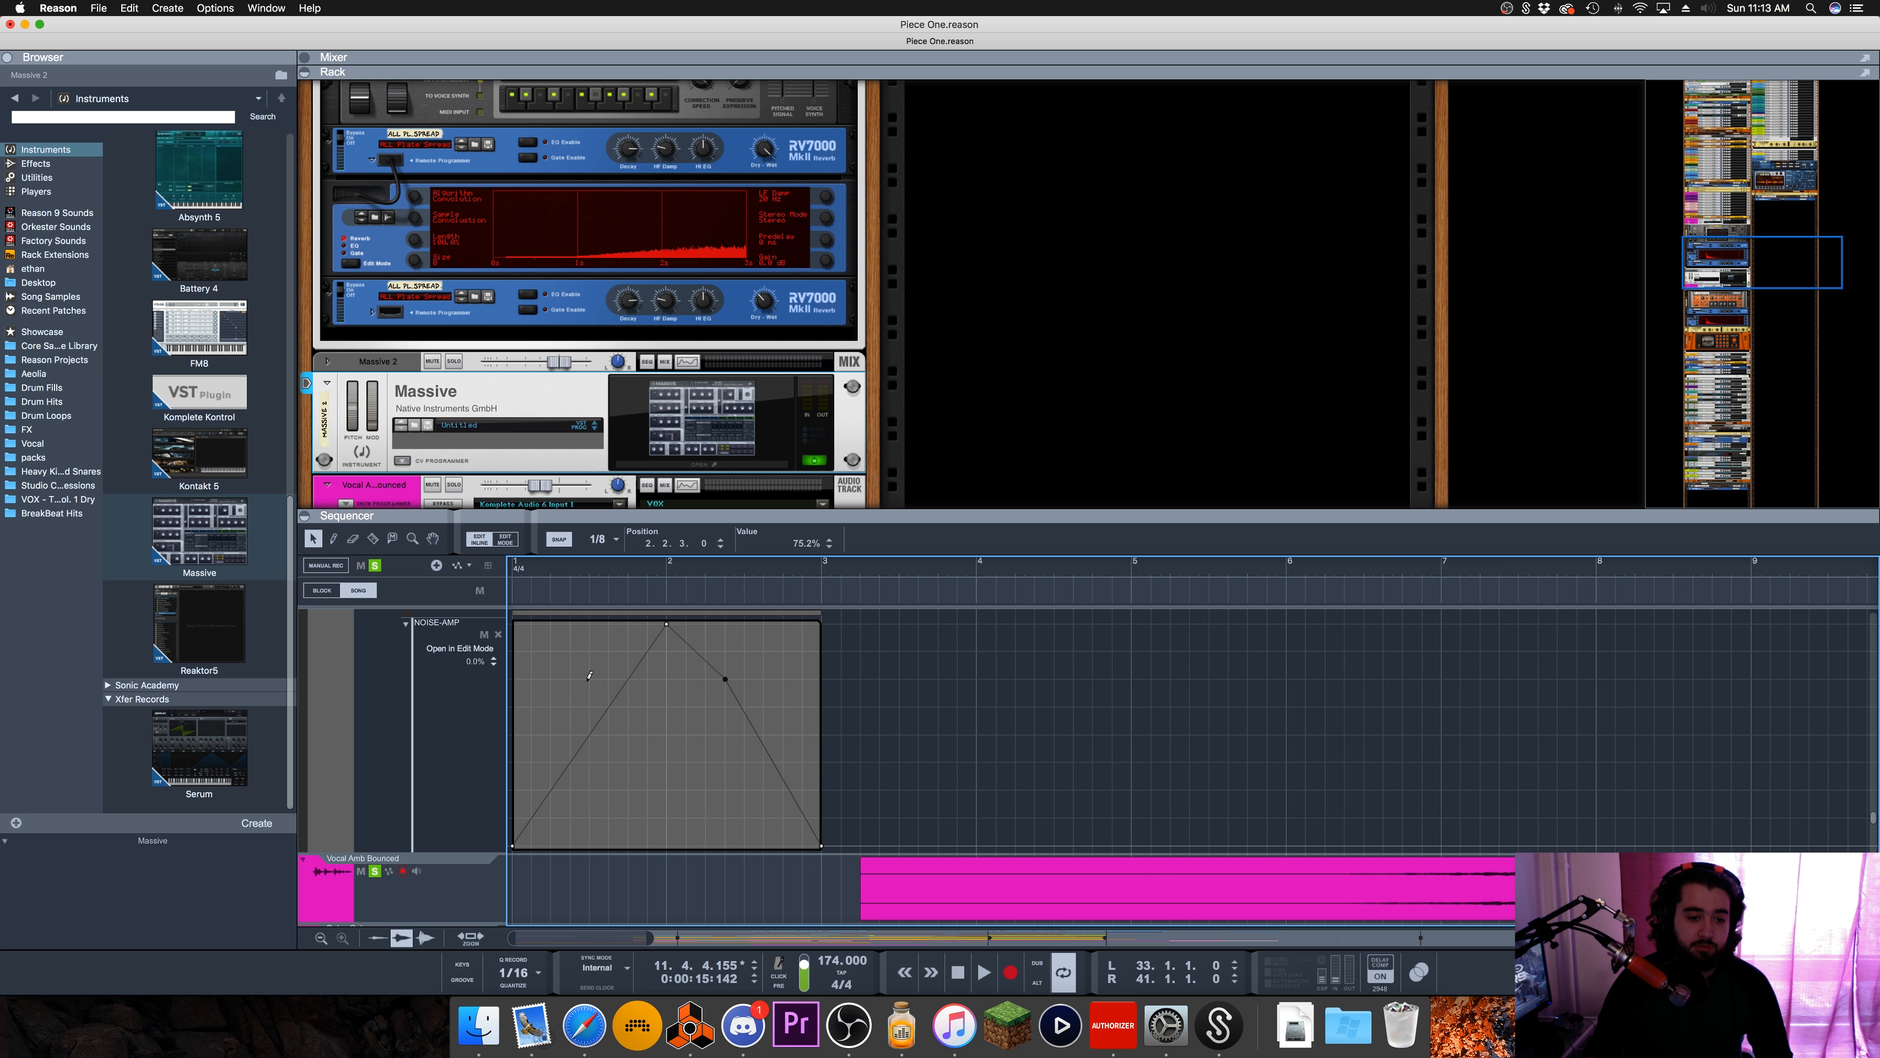
Step: Round the Noise-Amp curve with a matching upper point on the rise and low points near both ends, and close the editor
click(590, 676)
drag(590, 679, 608, 677)
key(super+z)
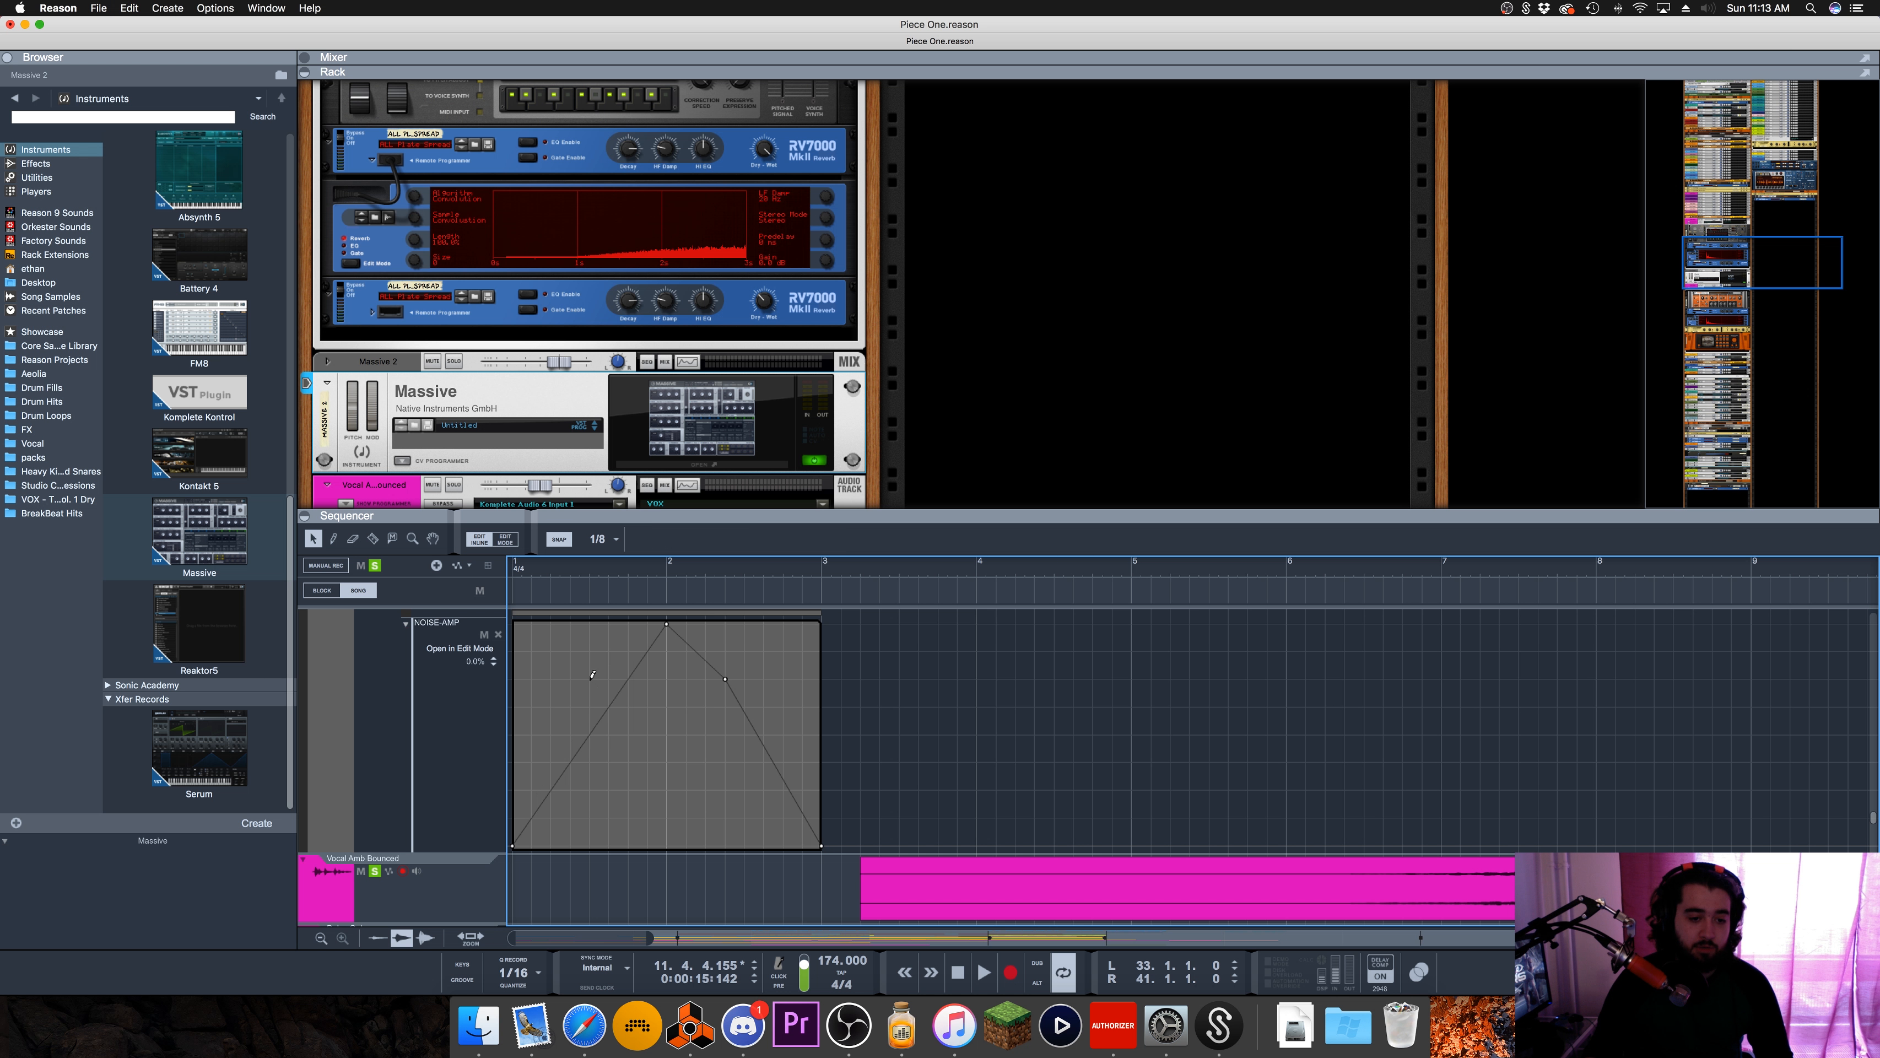
drag(729, 680, 745, 681)
click(551, 790)
click(783, 787)
key(Escape)
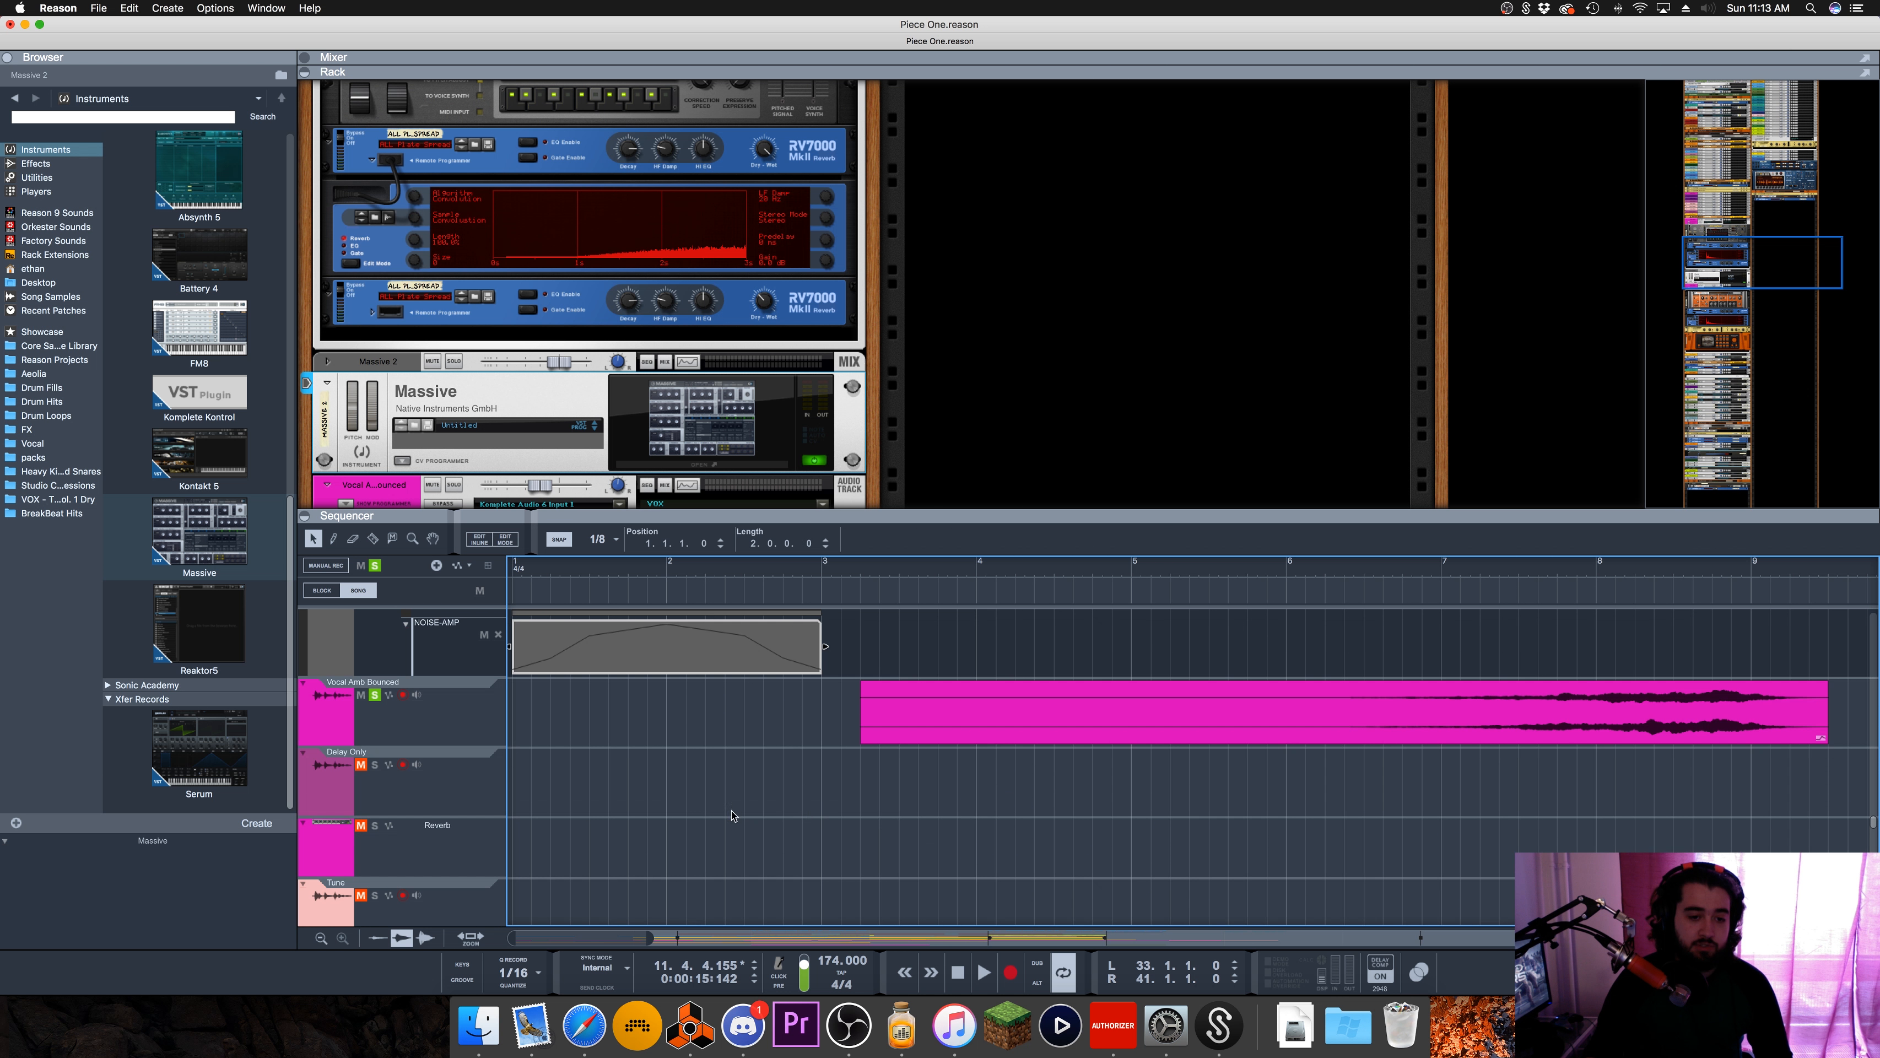
Step: Bounce the Massive 2 note clip in place to an audio track
scroll(656, 658, up, 3)
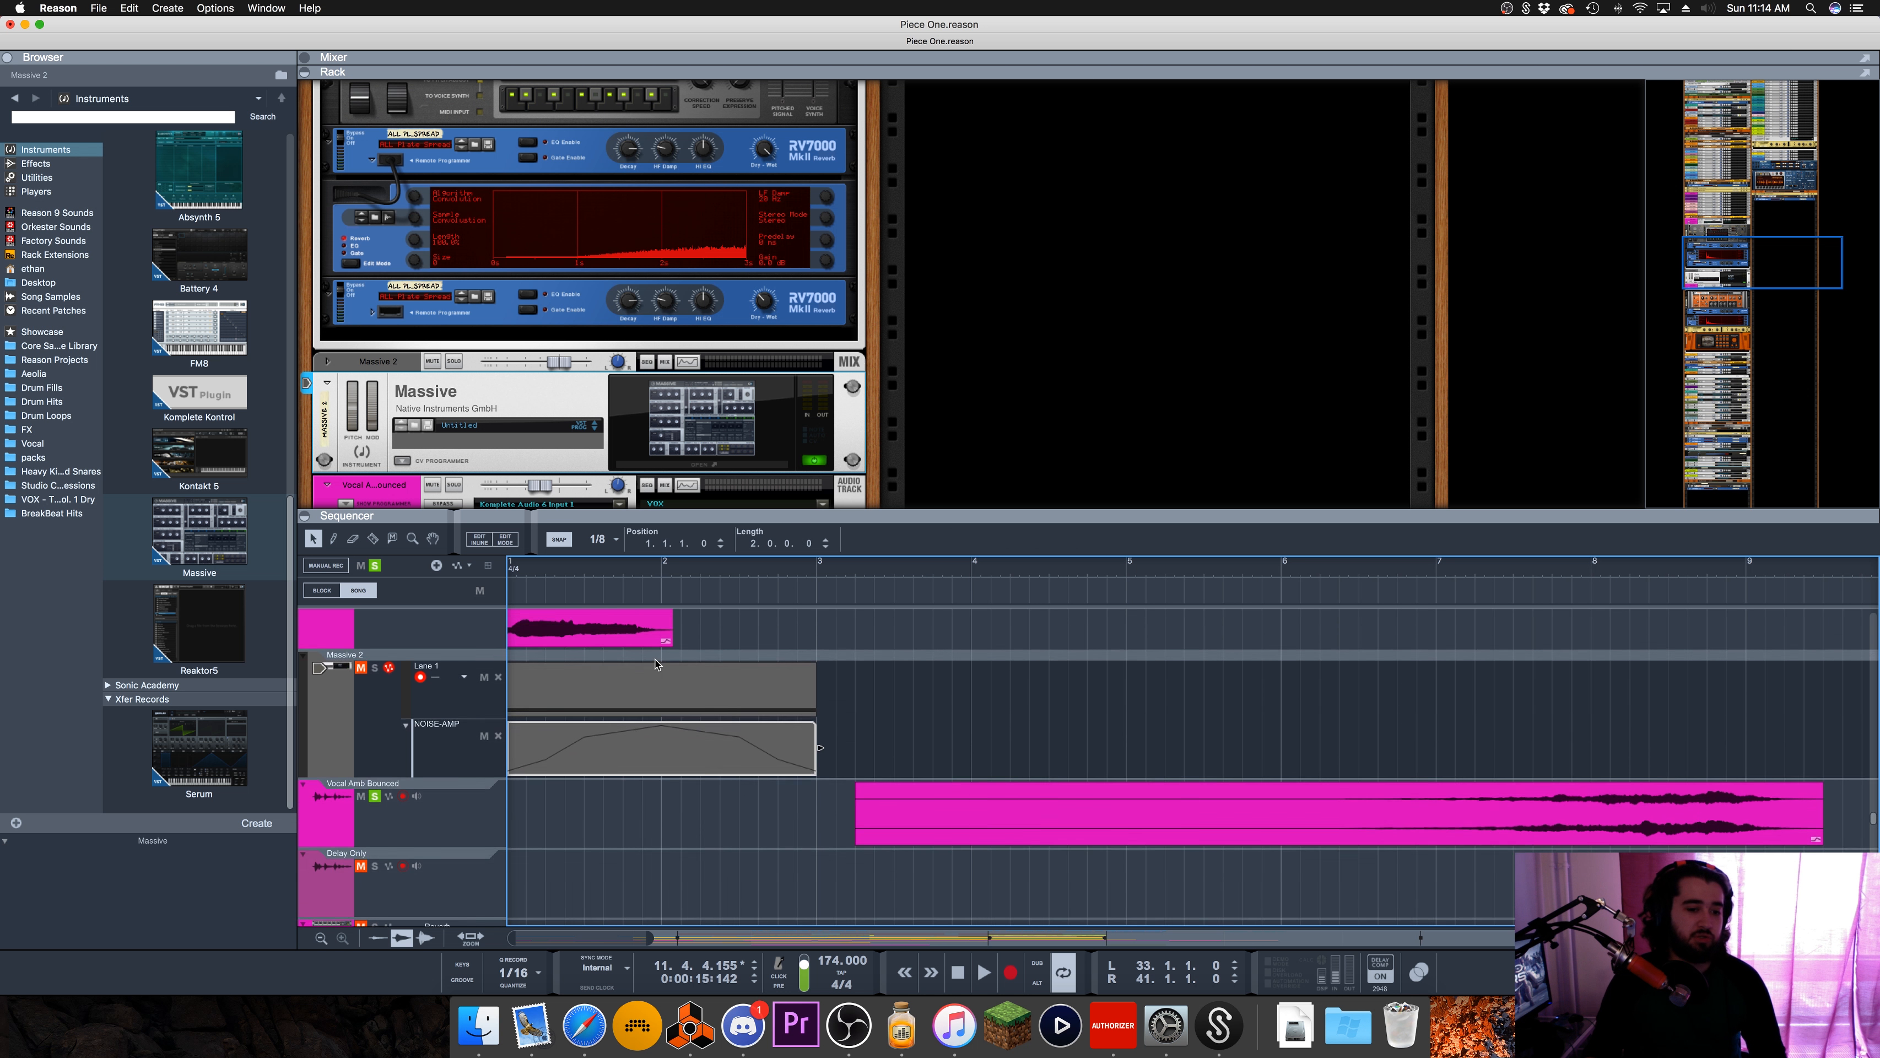
click(655, 664)
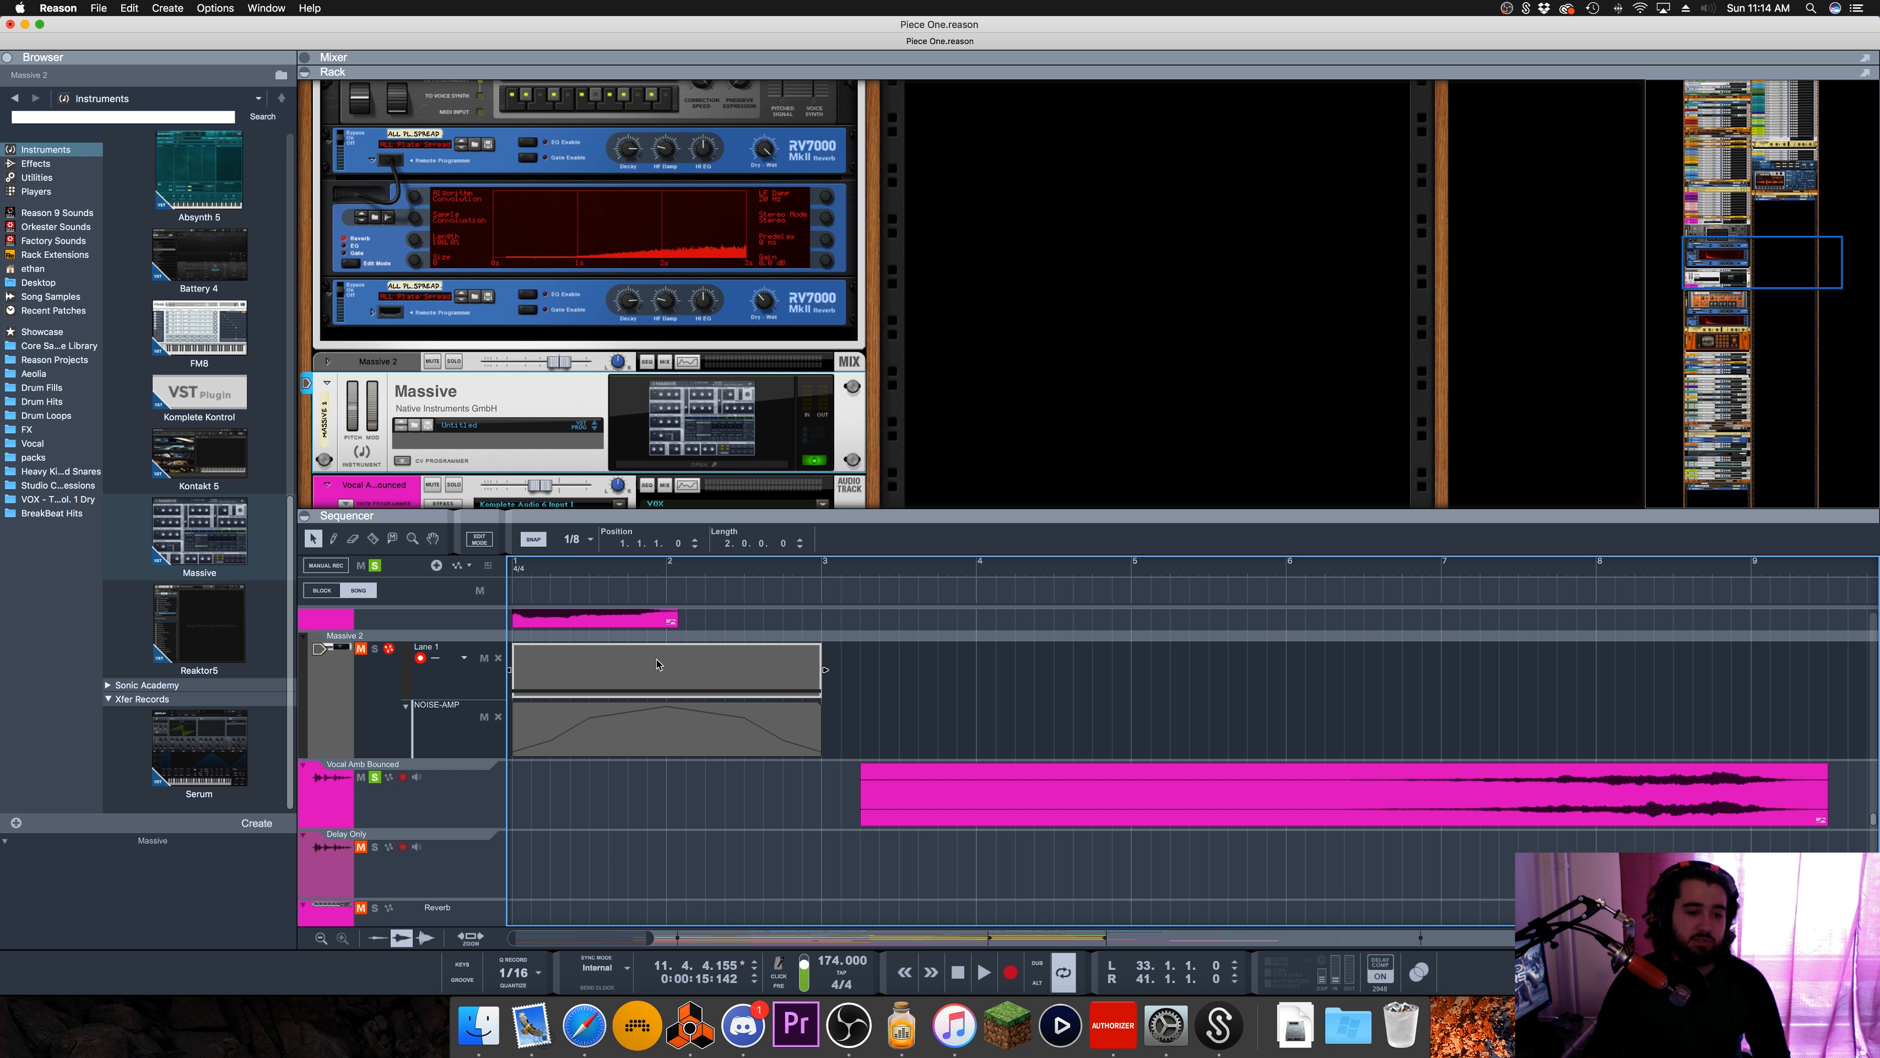
right_click(657, 665)
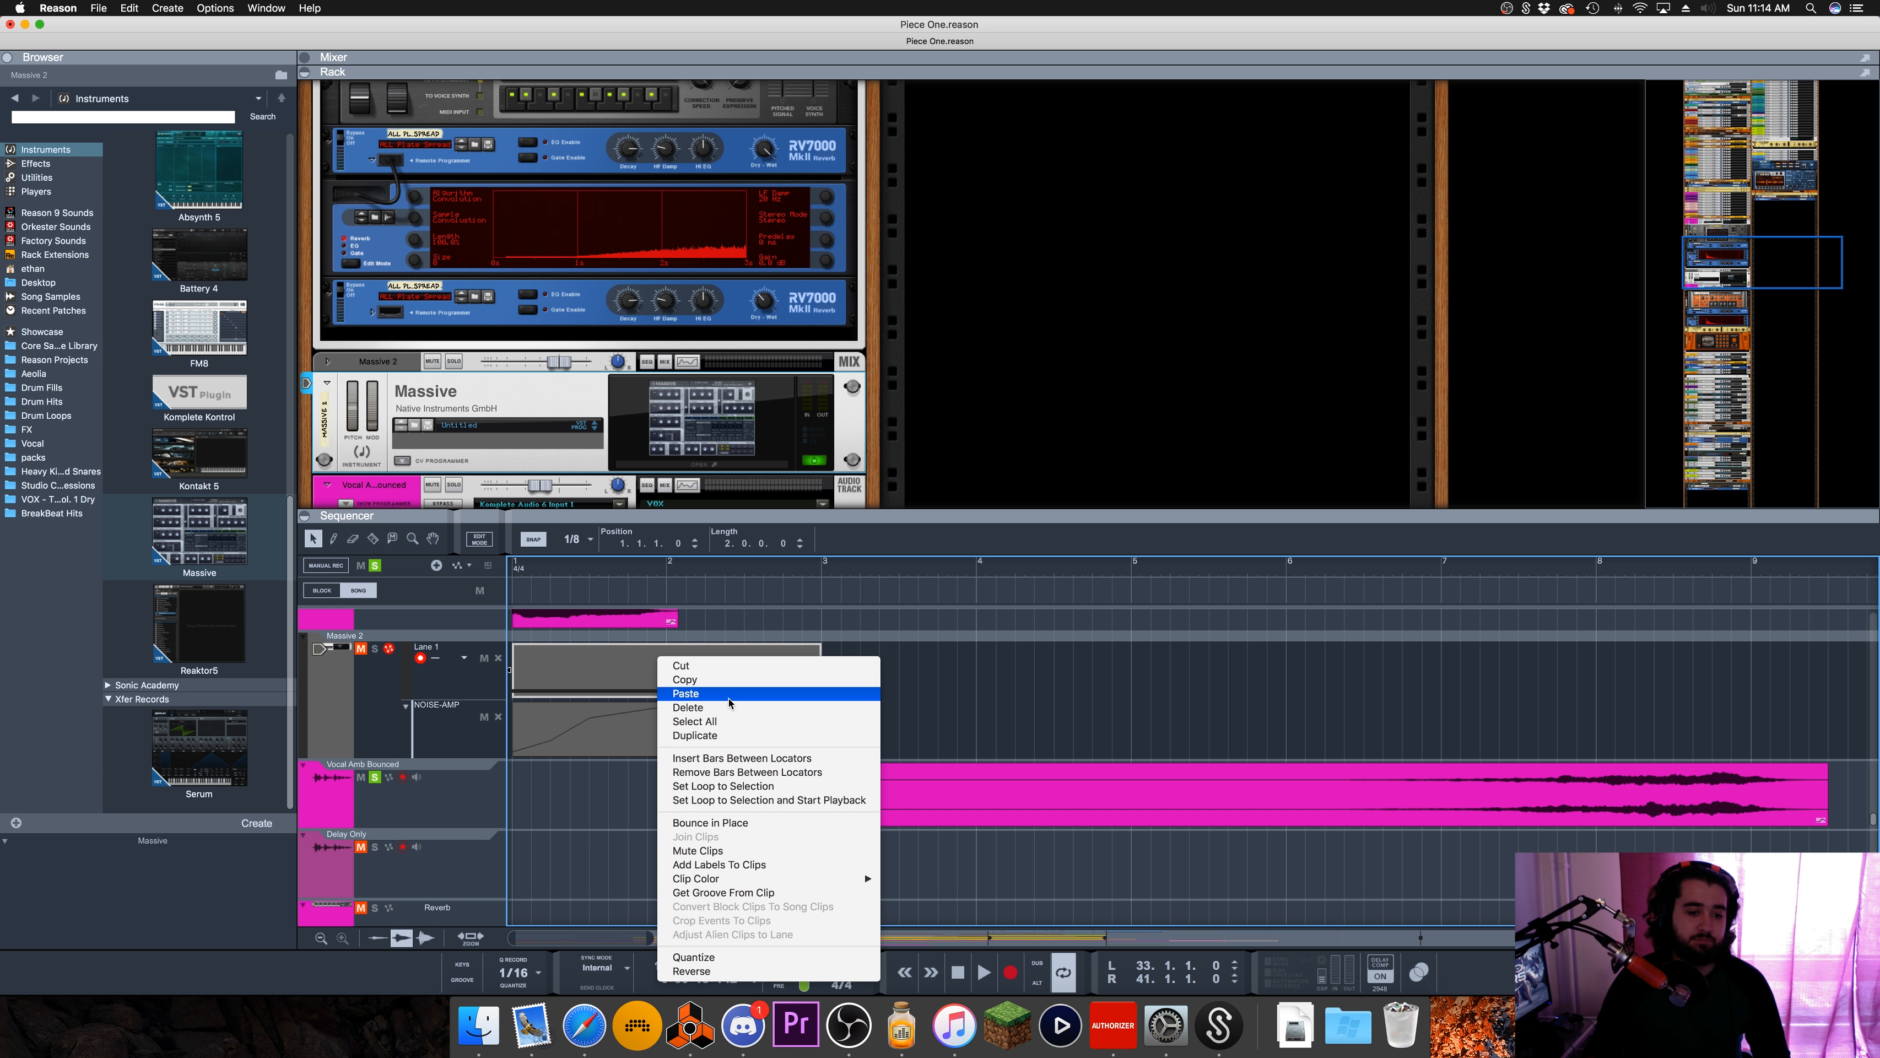
click(720, 822)
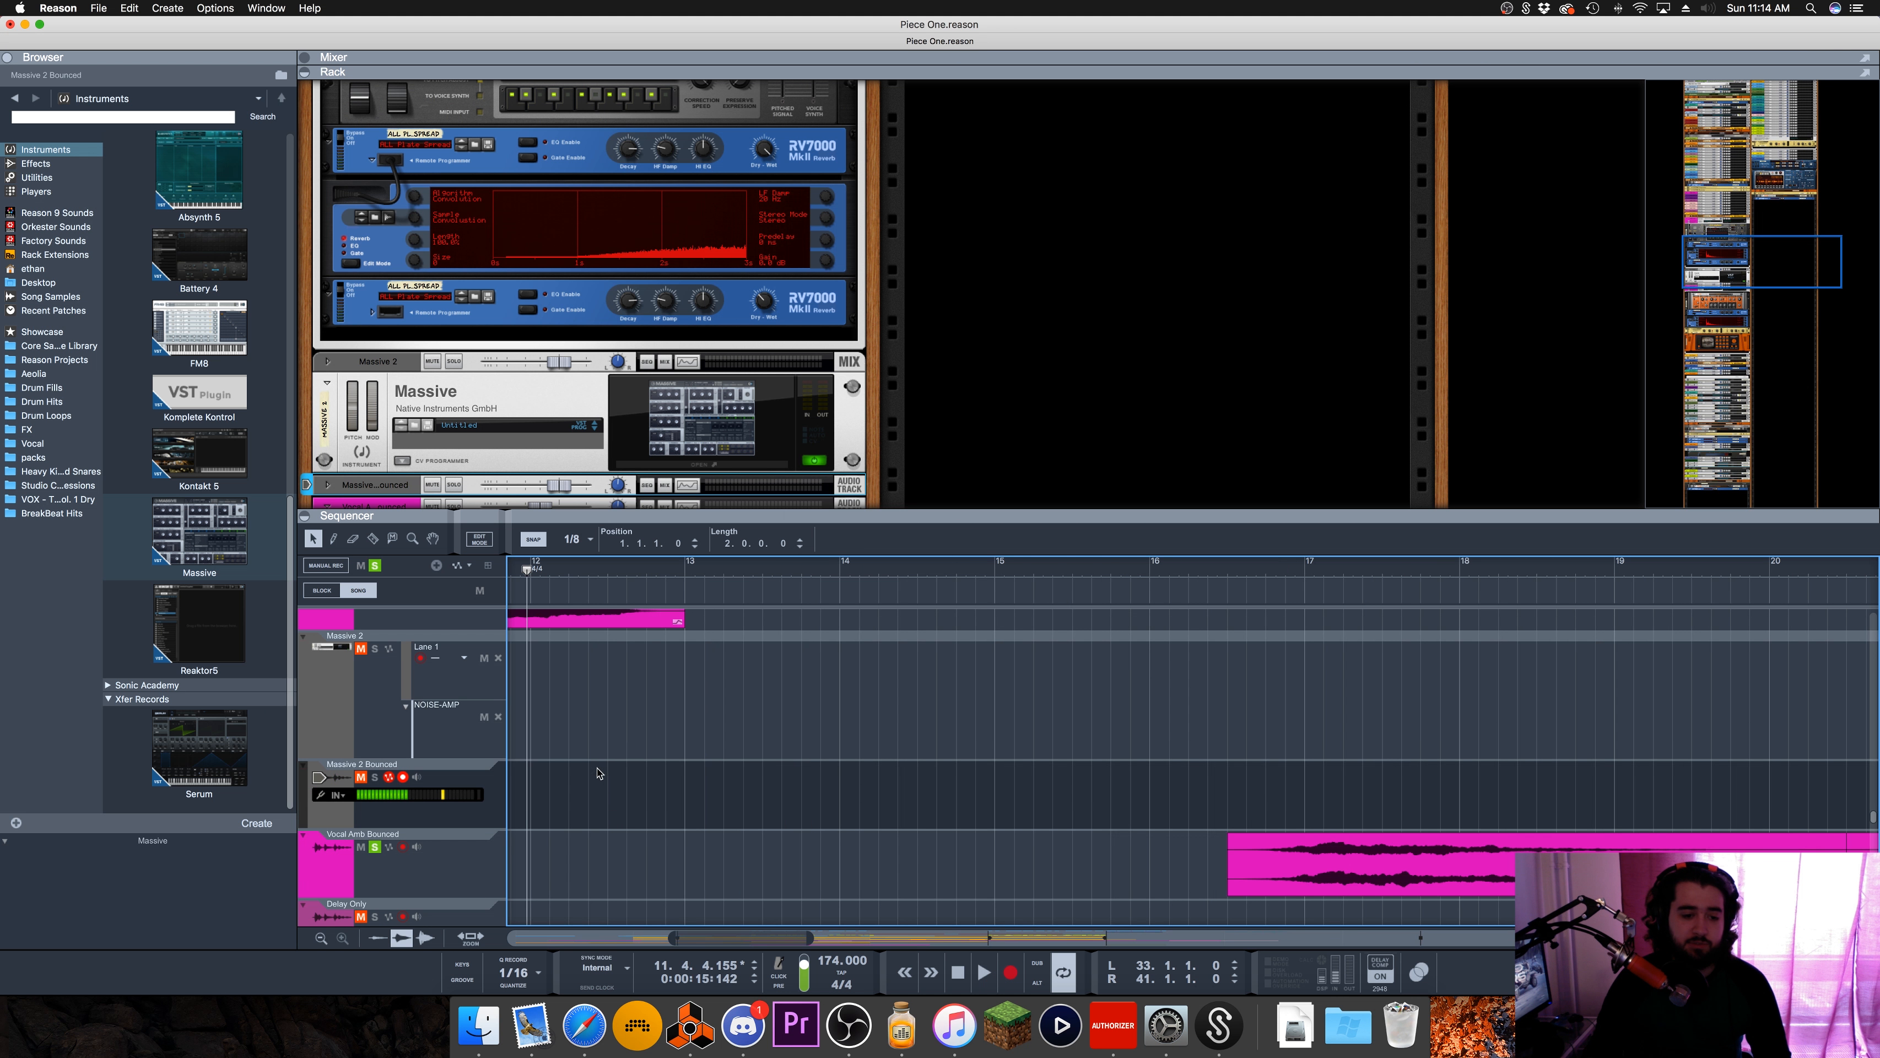
scroll(600, 785, left, 15)
scroll(596, 772, left, 2)
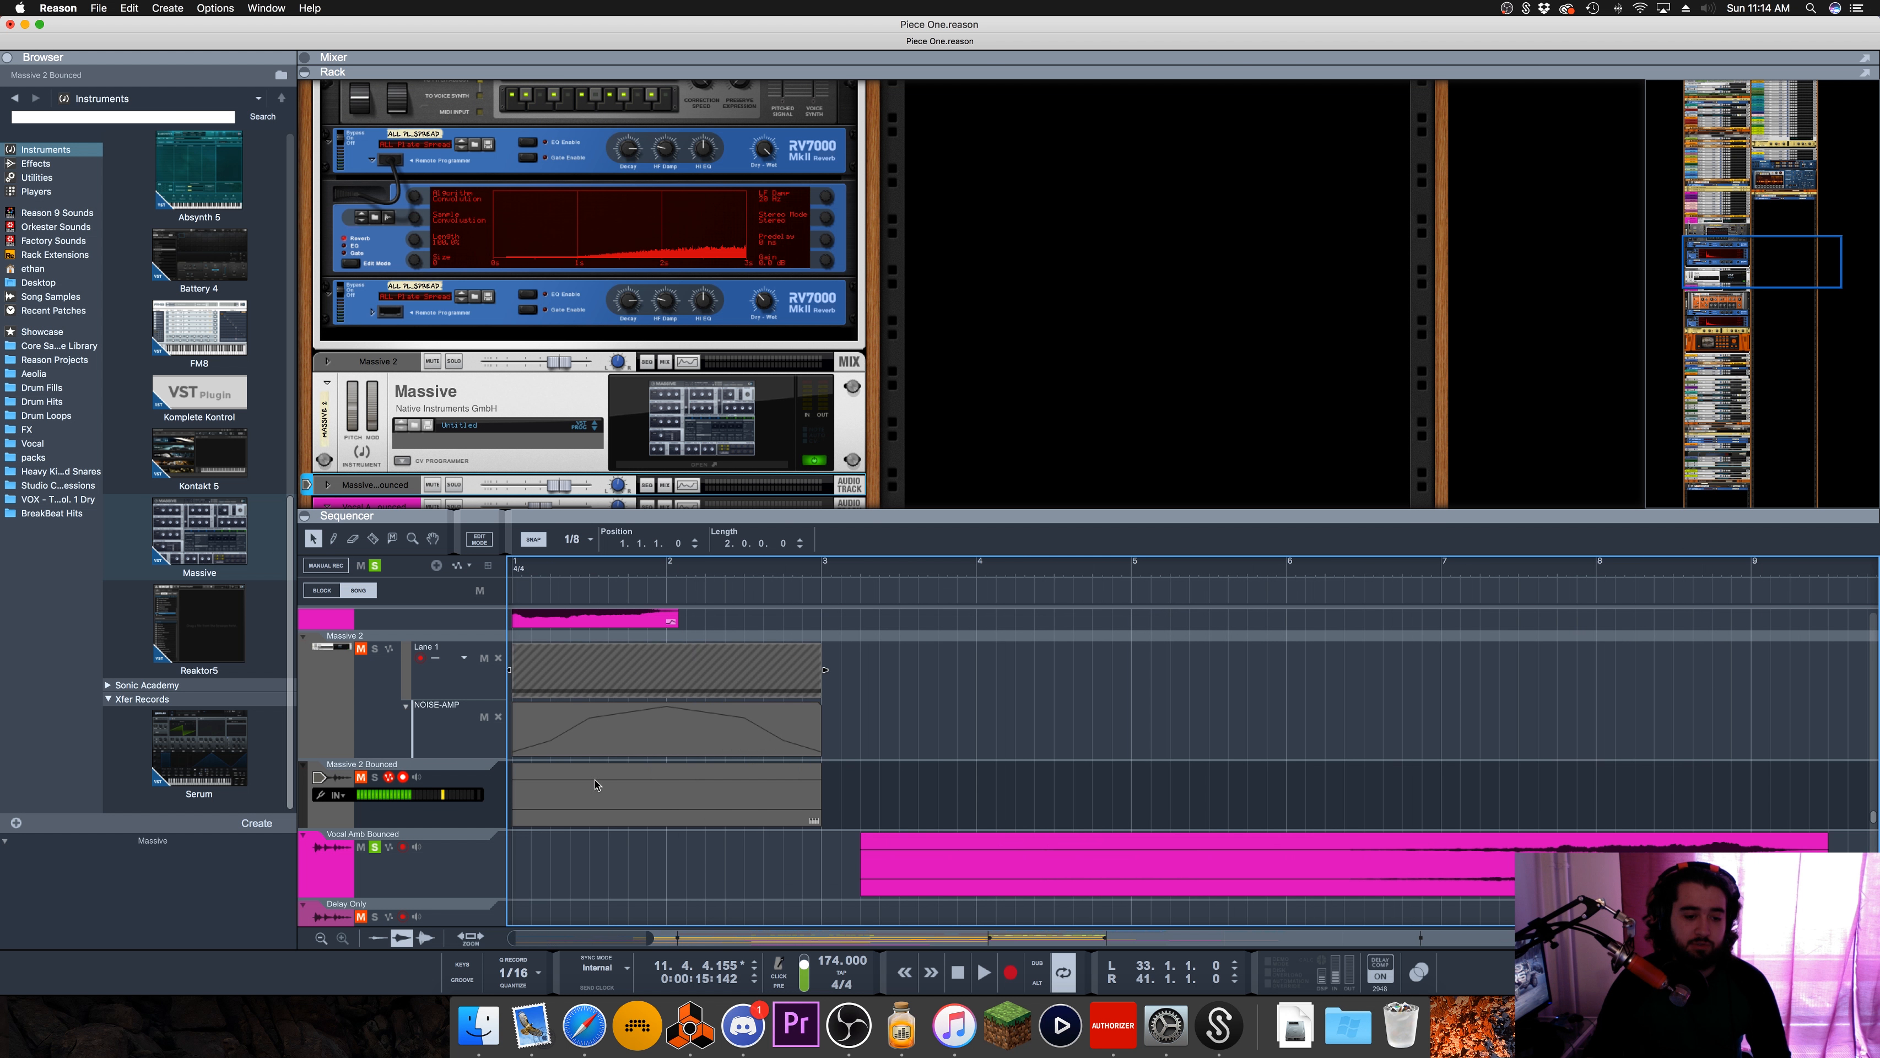
Step: Normalize the audio clip on the Massive 2 Bounced track, repeating the normalization after the first pass
click(598, 785)
right_click(693, 798)
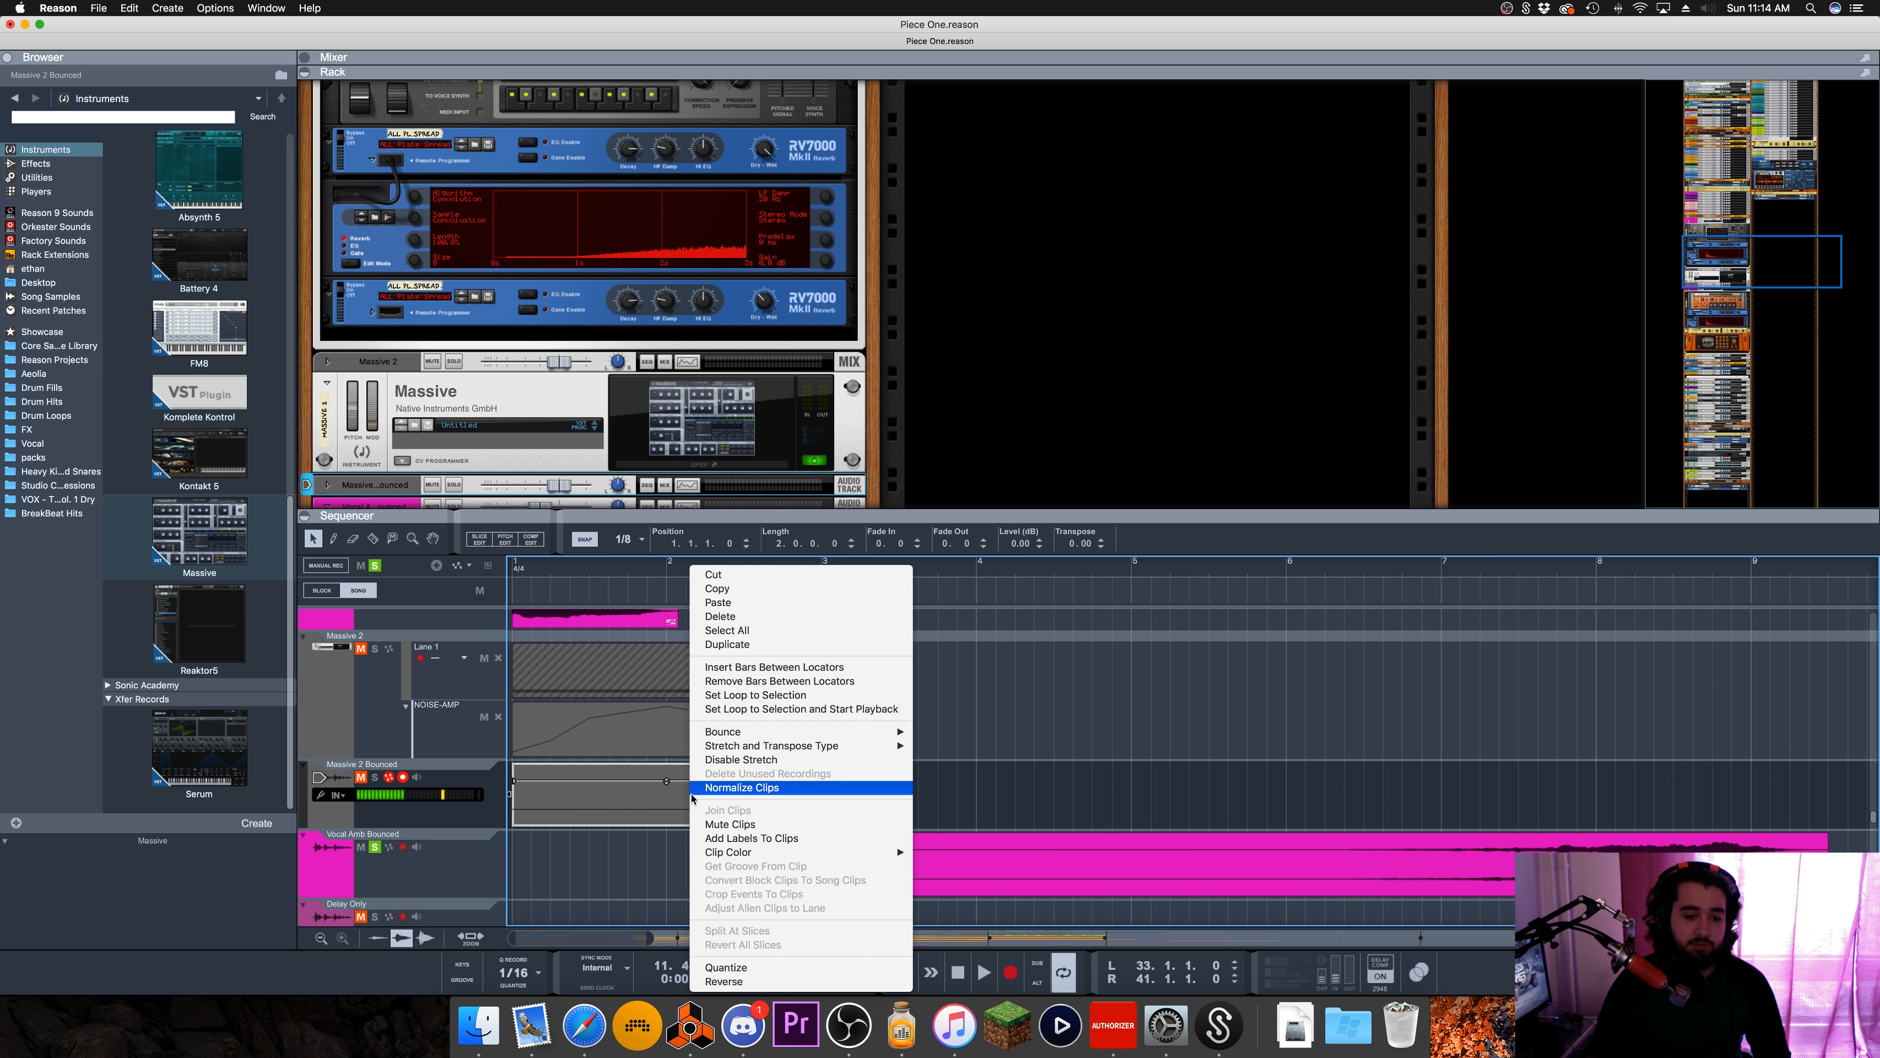
click(744, 788)
click(641, 777)
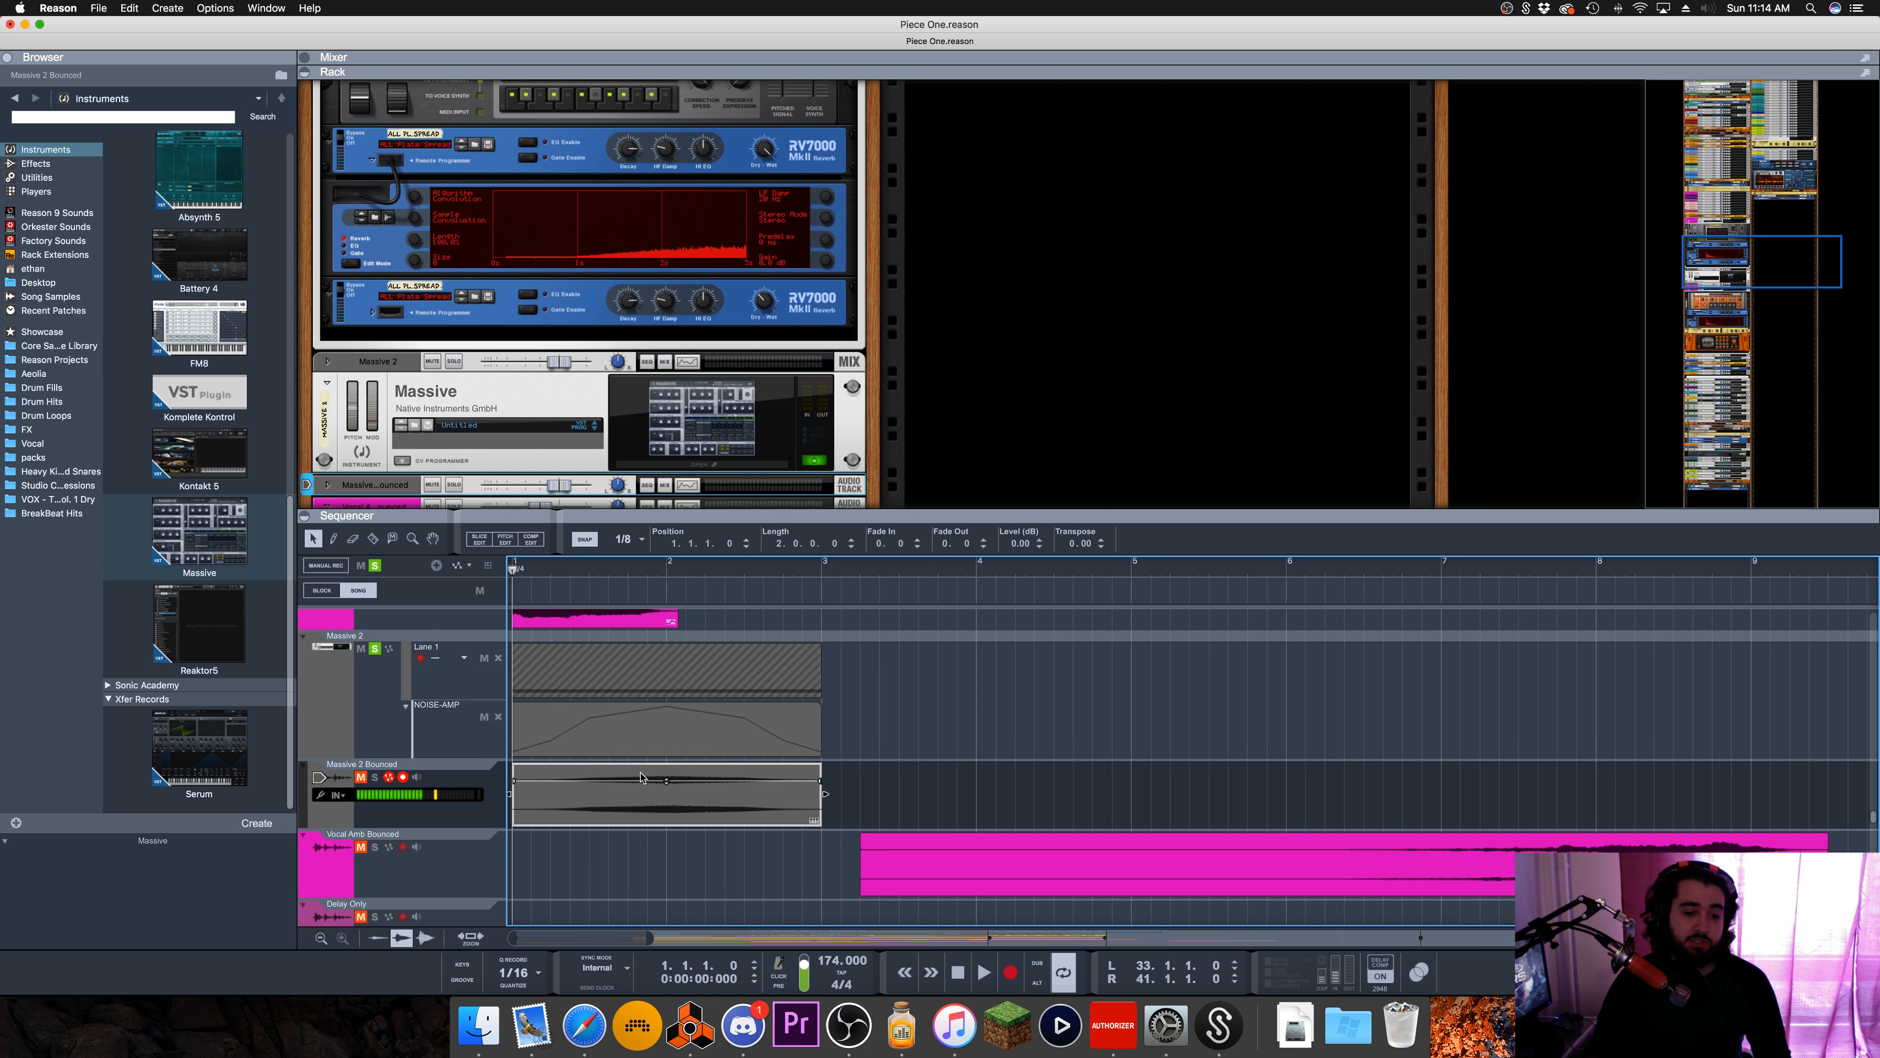
right_click(652, 815)
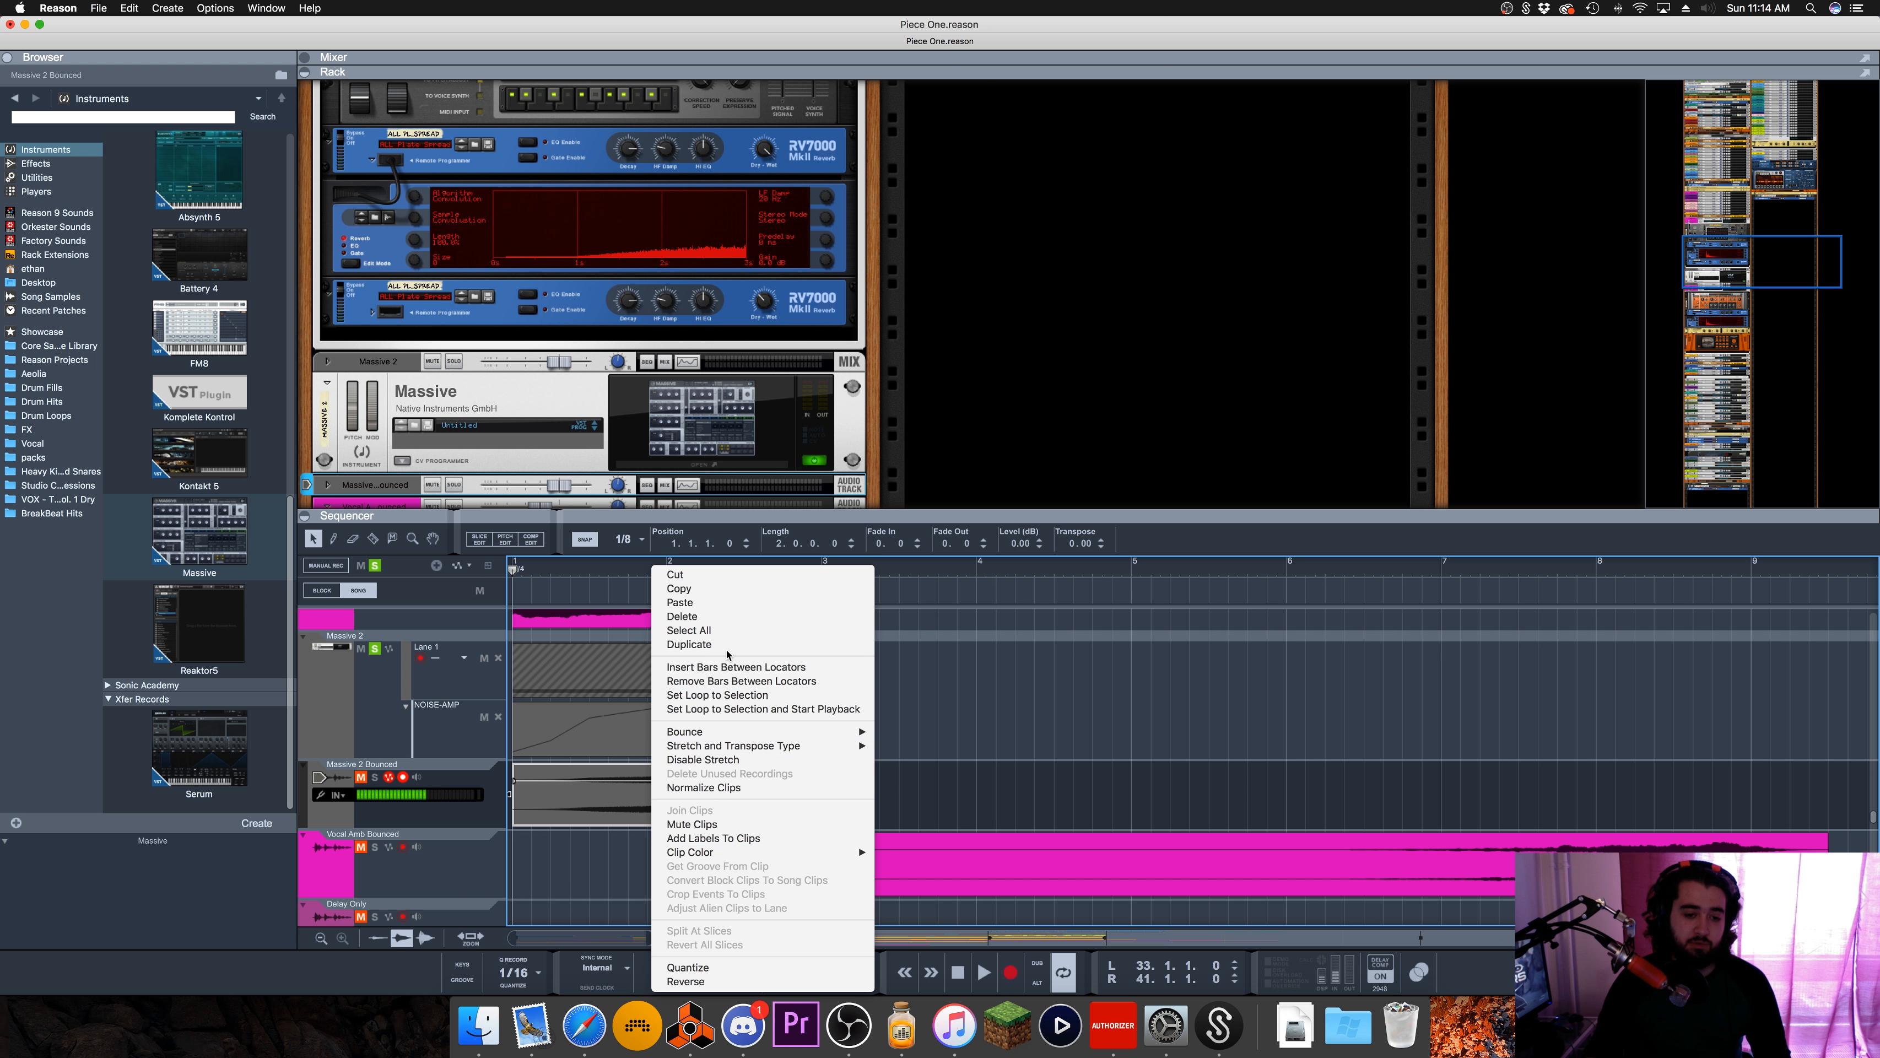
click(718, 791)
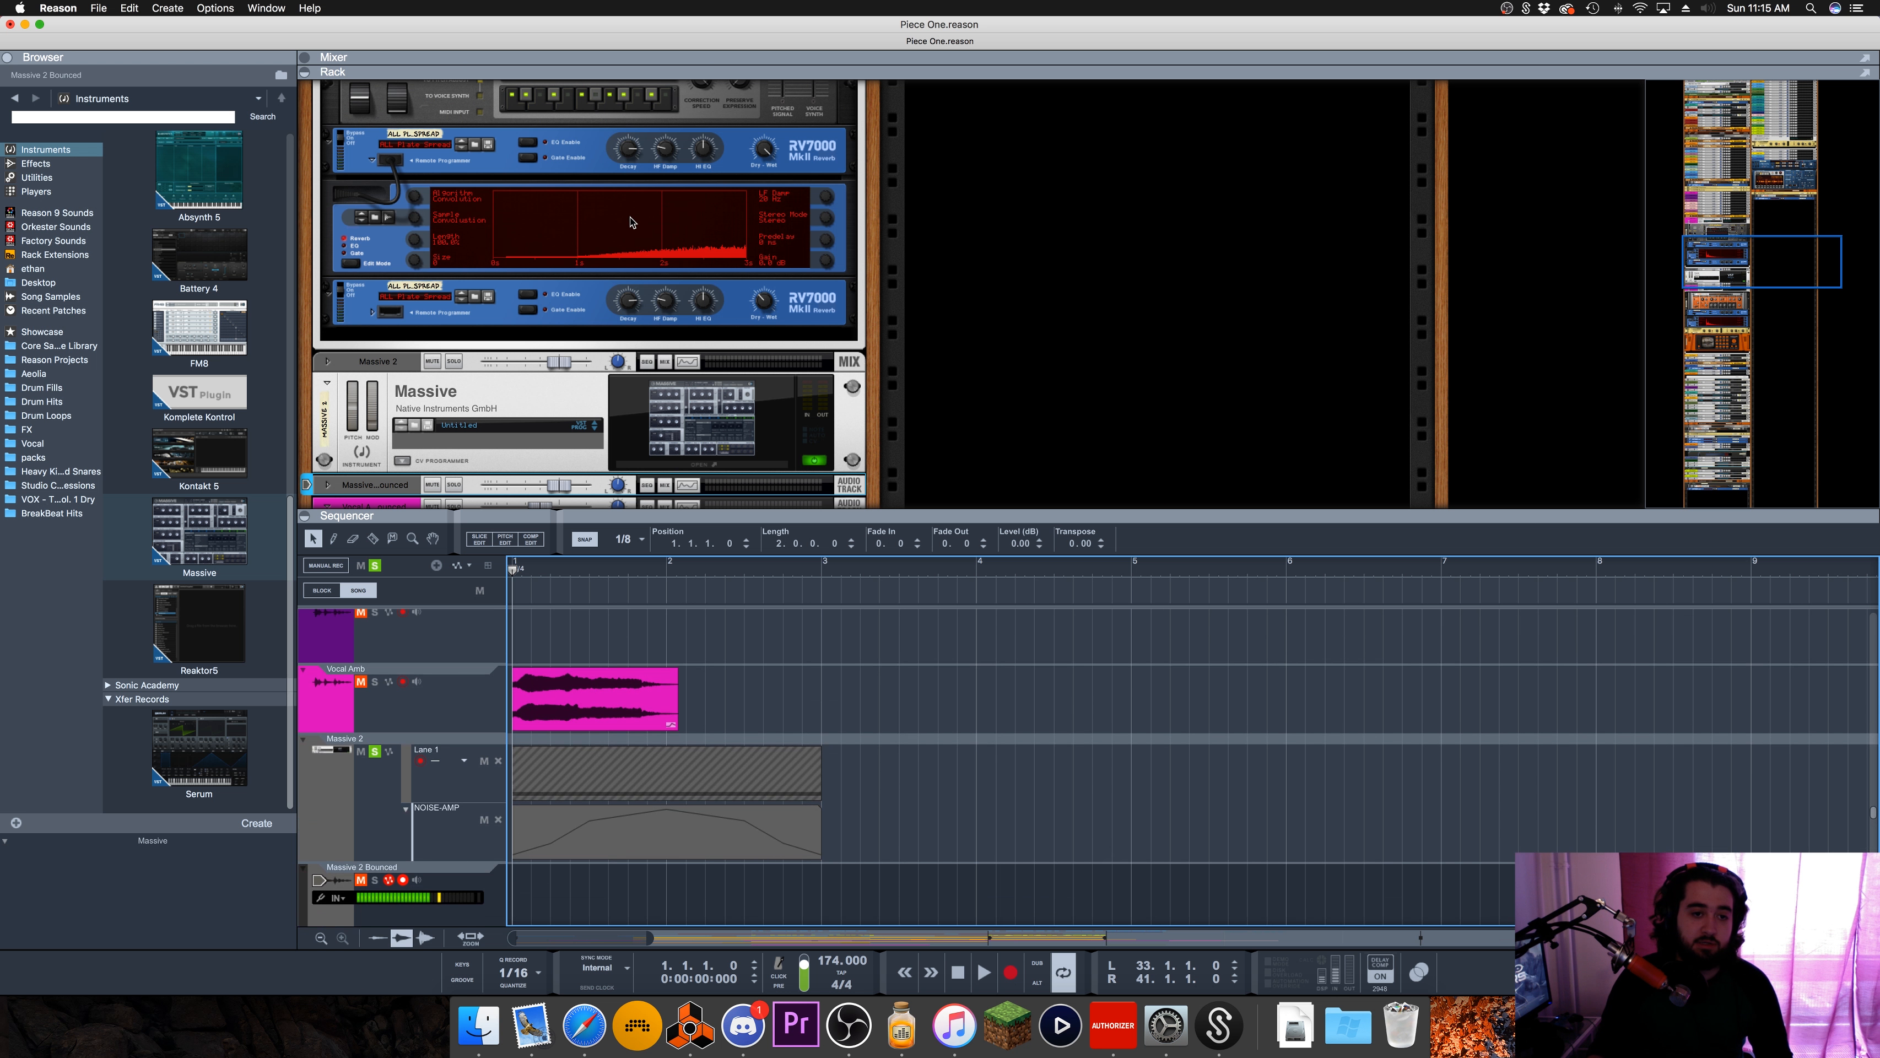
Step: Undo the removal of the bounced noise clip and bounce it to a new sample
key(super+z)
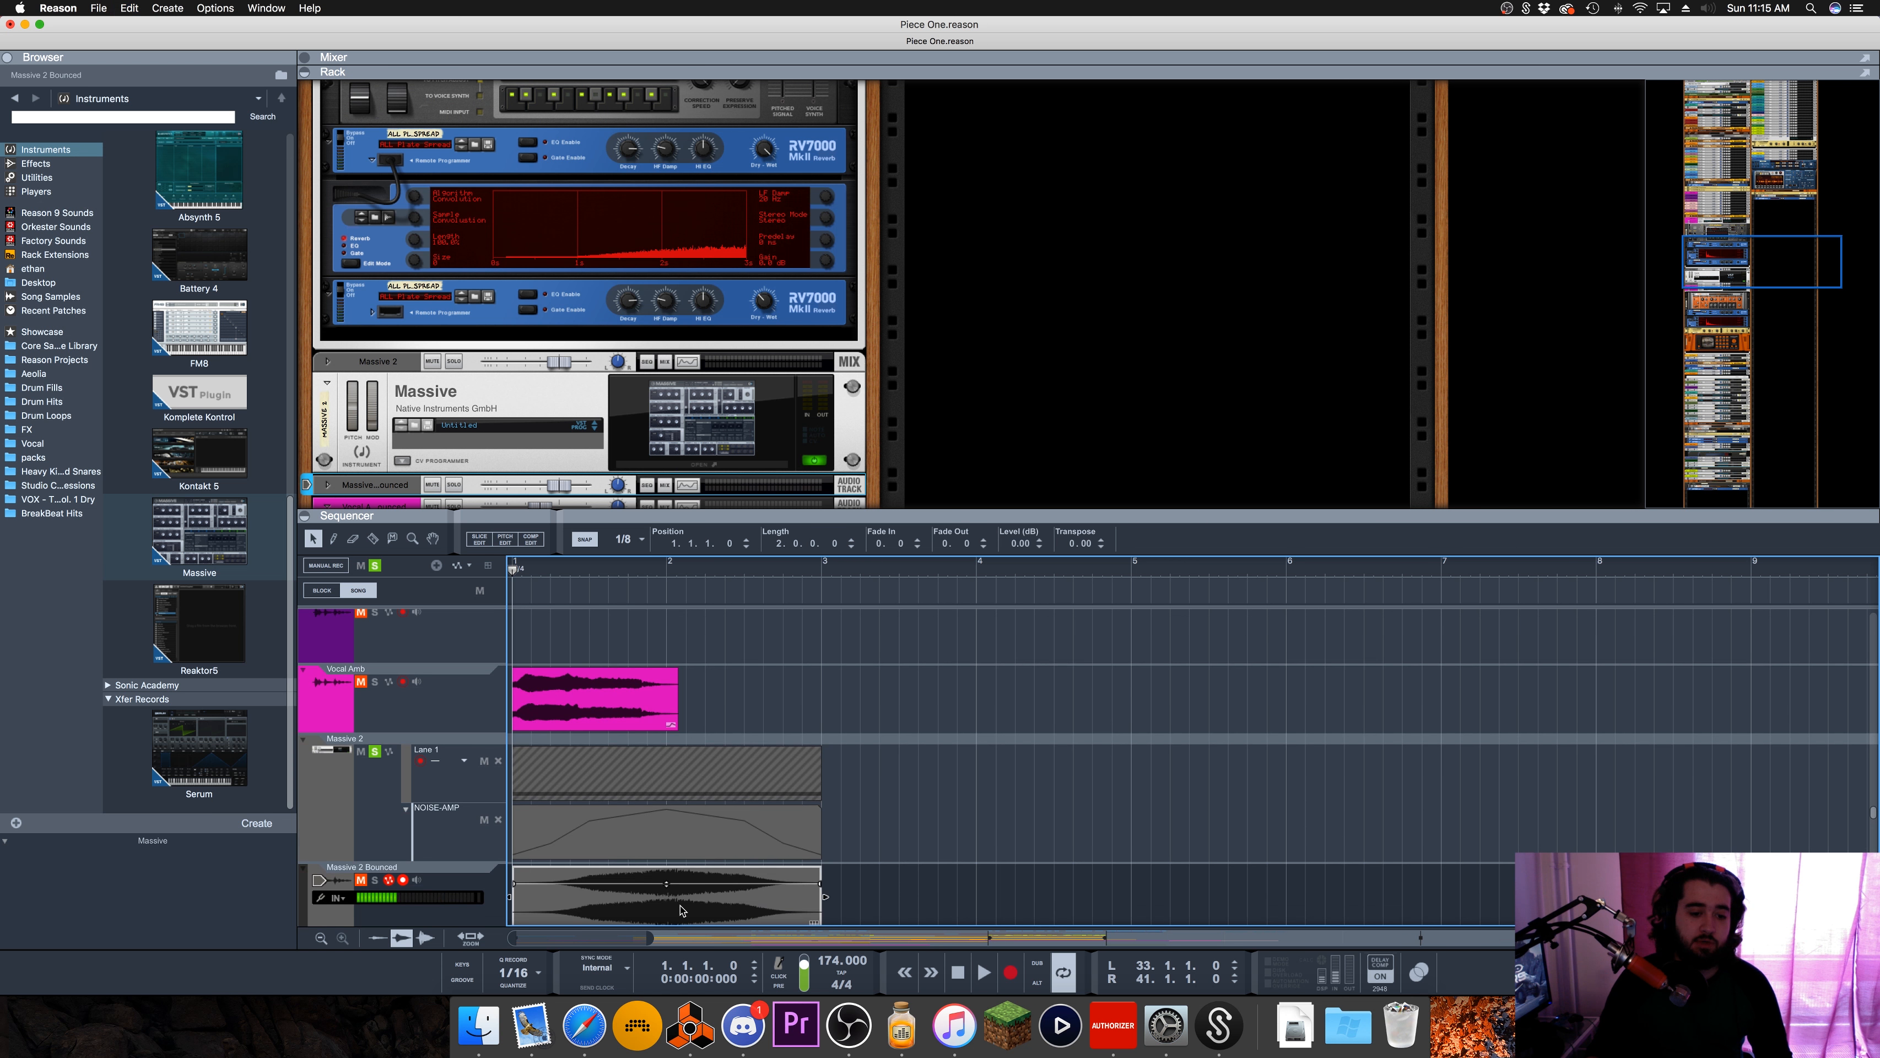
scroll(749, 781, down, 4)
right_click(703, 755)
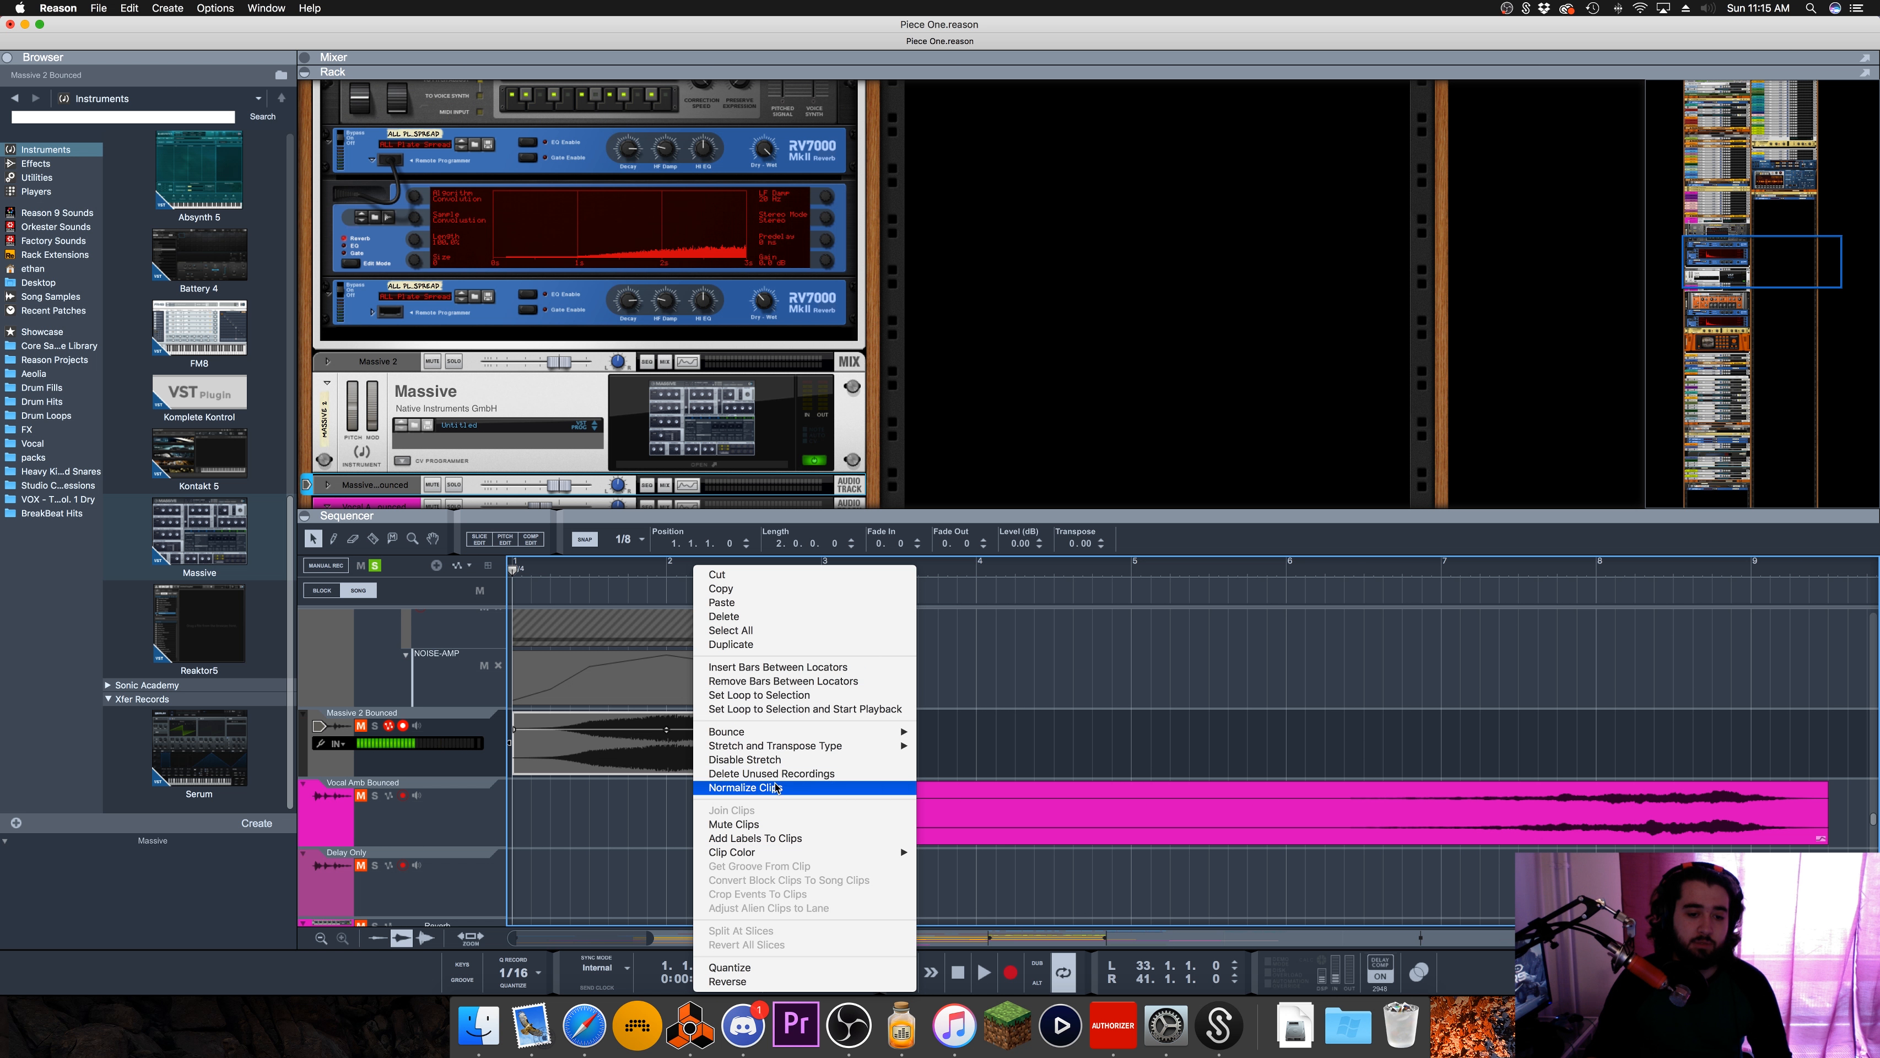
mouse_move(851, 732)
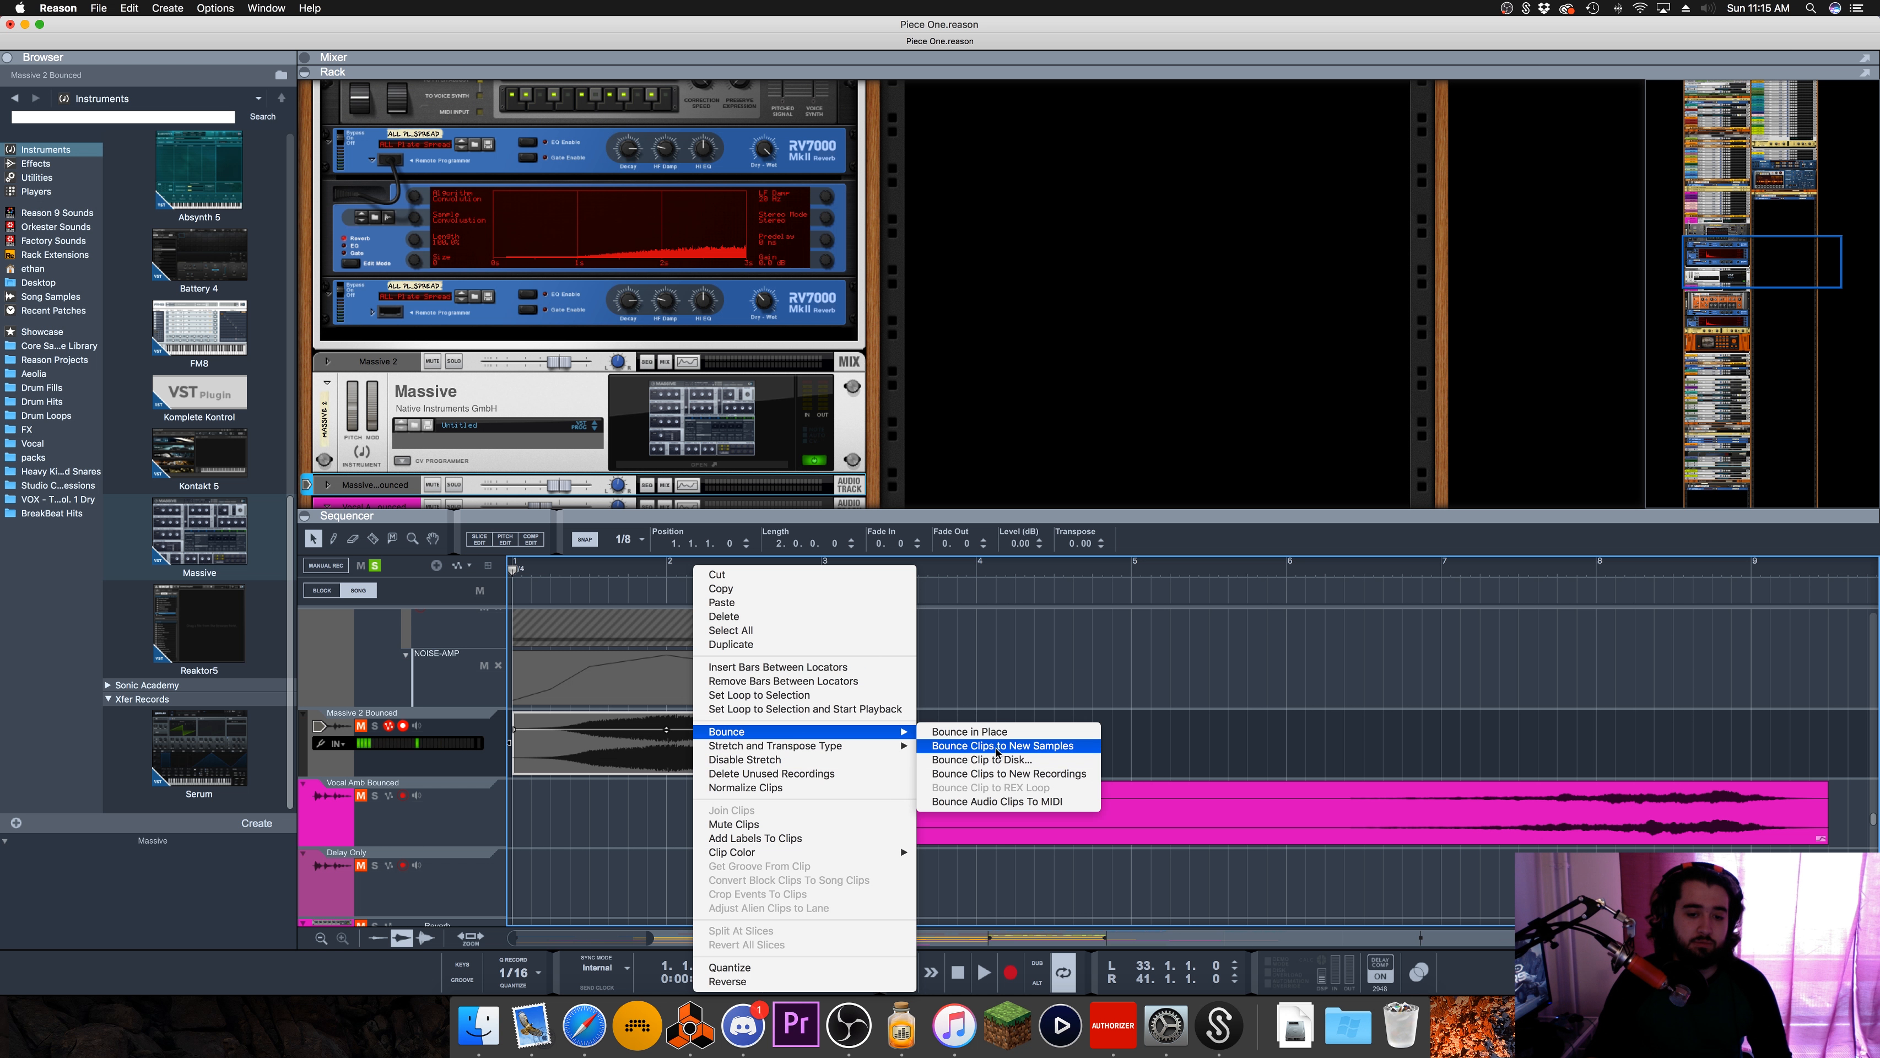
click(997, 747)
Step: Try loading the Massive 2 Bounced sample into the RV7000's convolution reverb, and undo the load
click(194, 191)
click(192, 164)
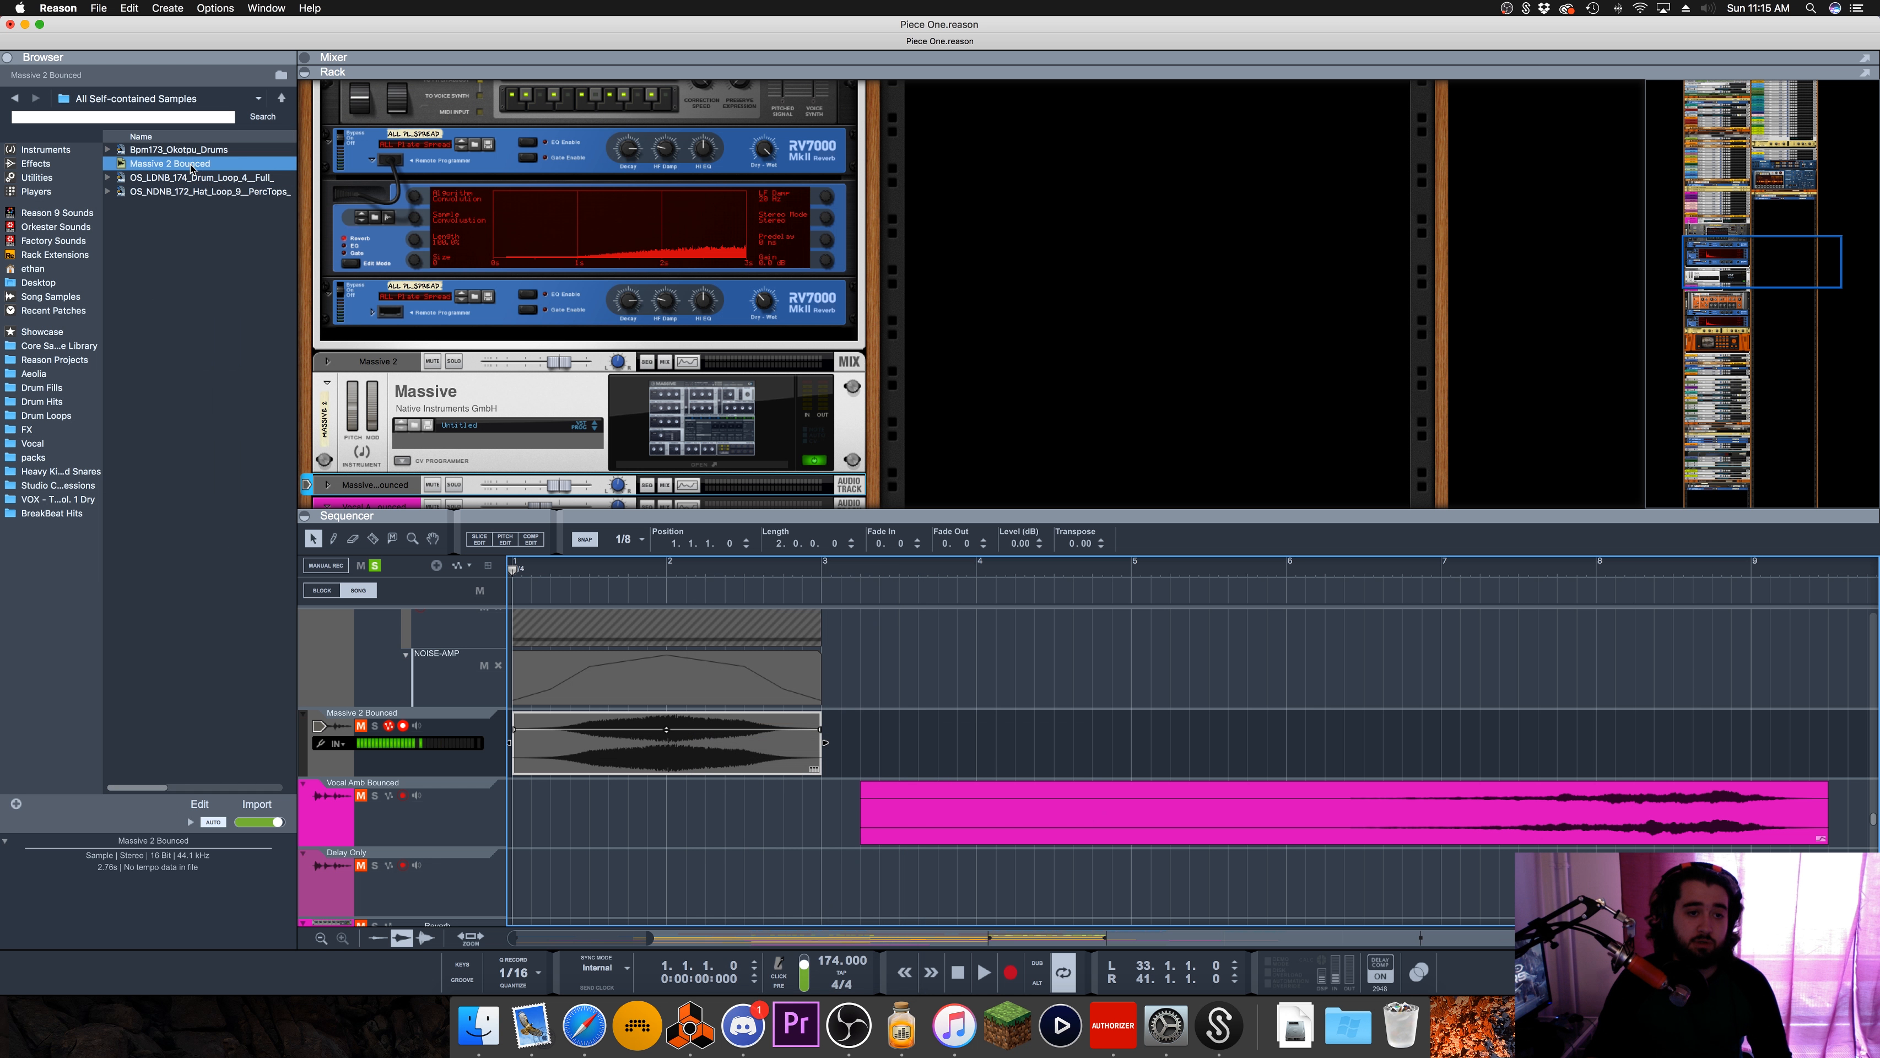
drag(192, 169, 667, 239)
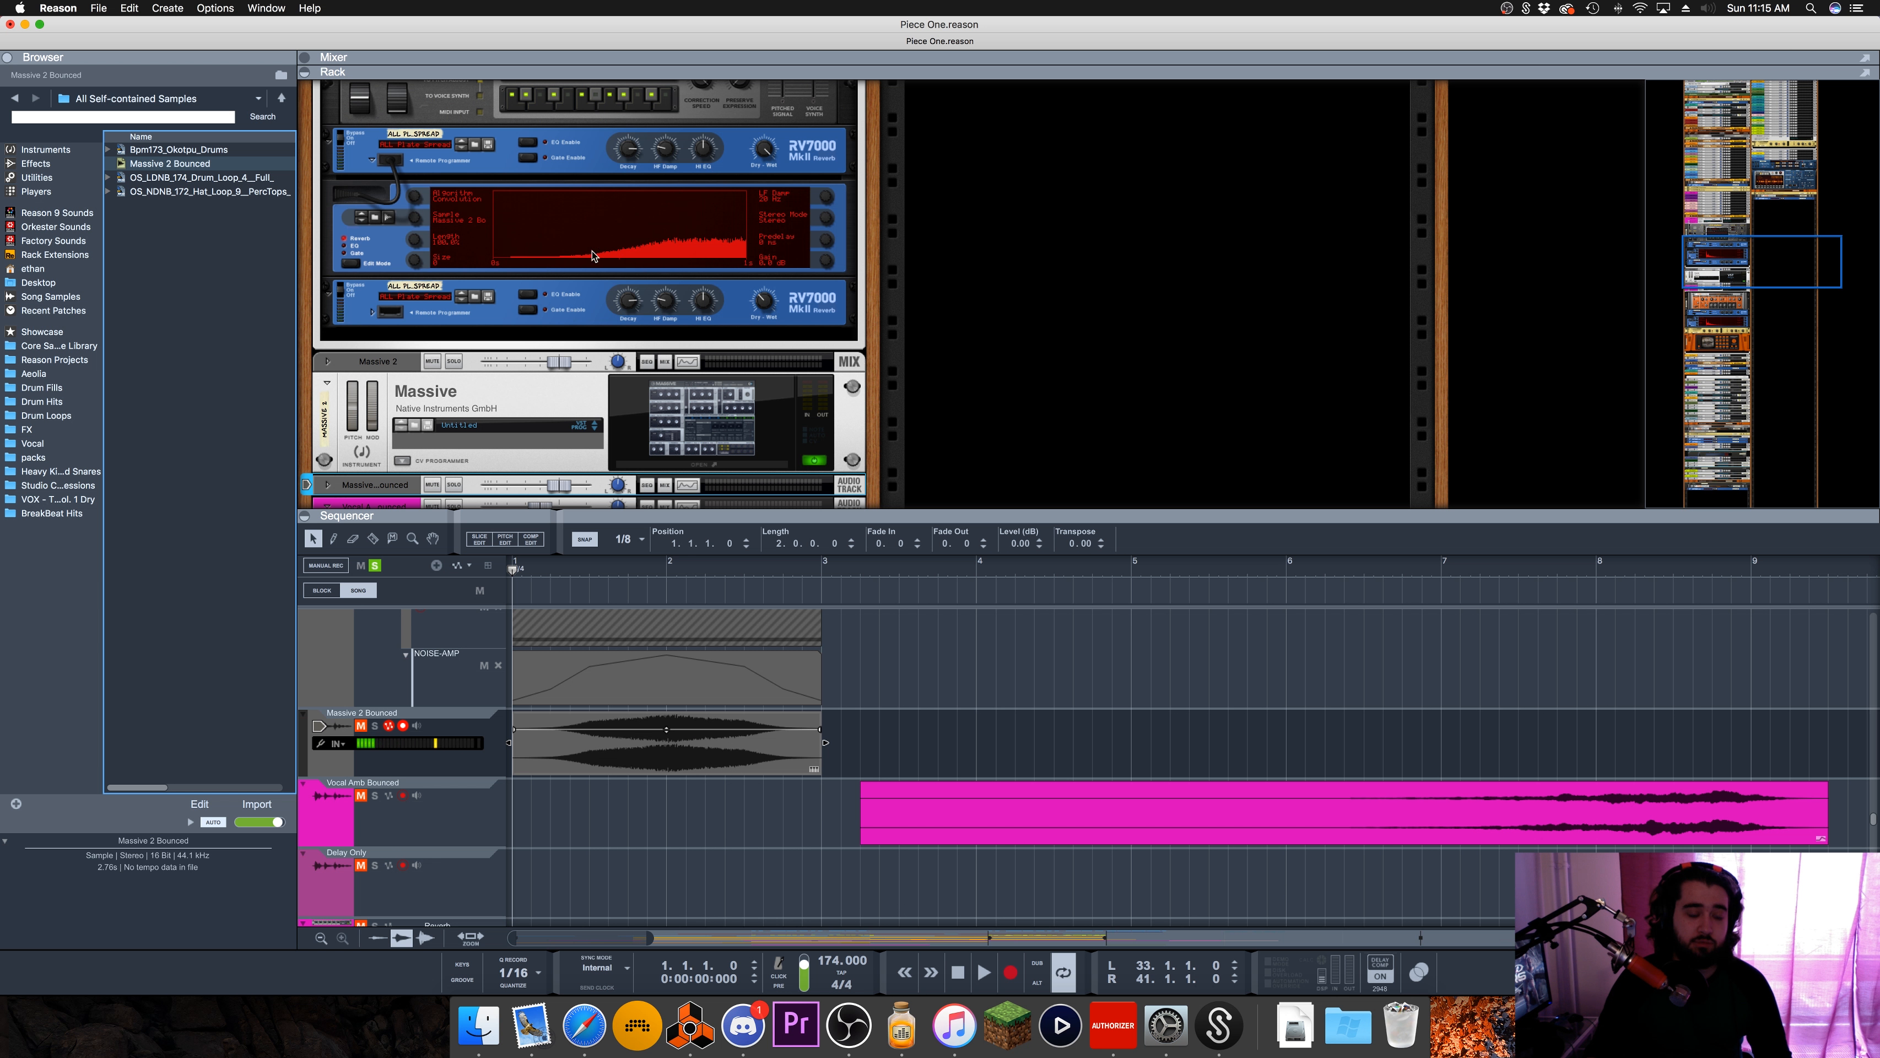
key(super+z)
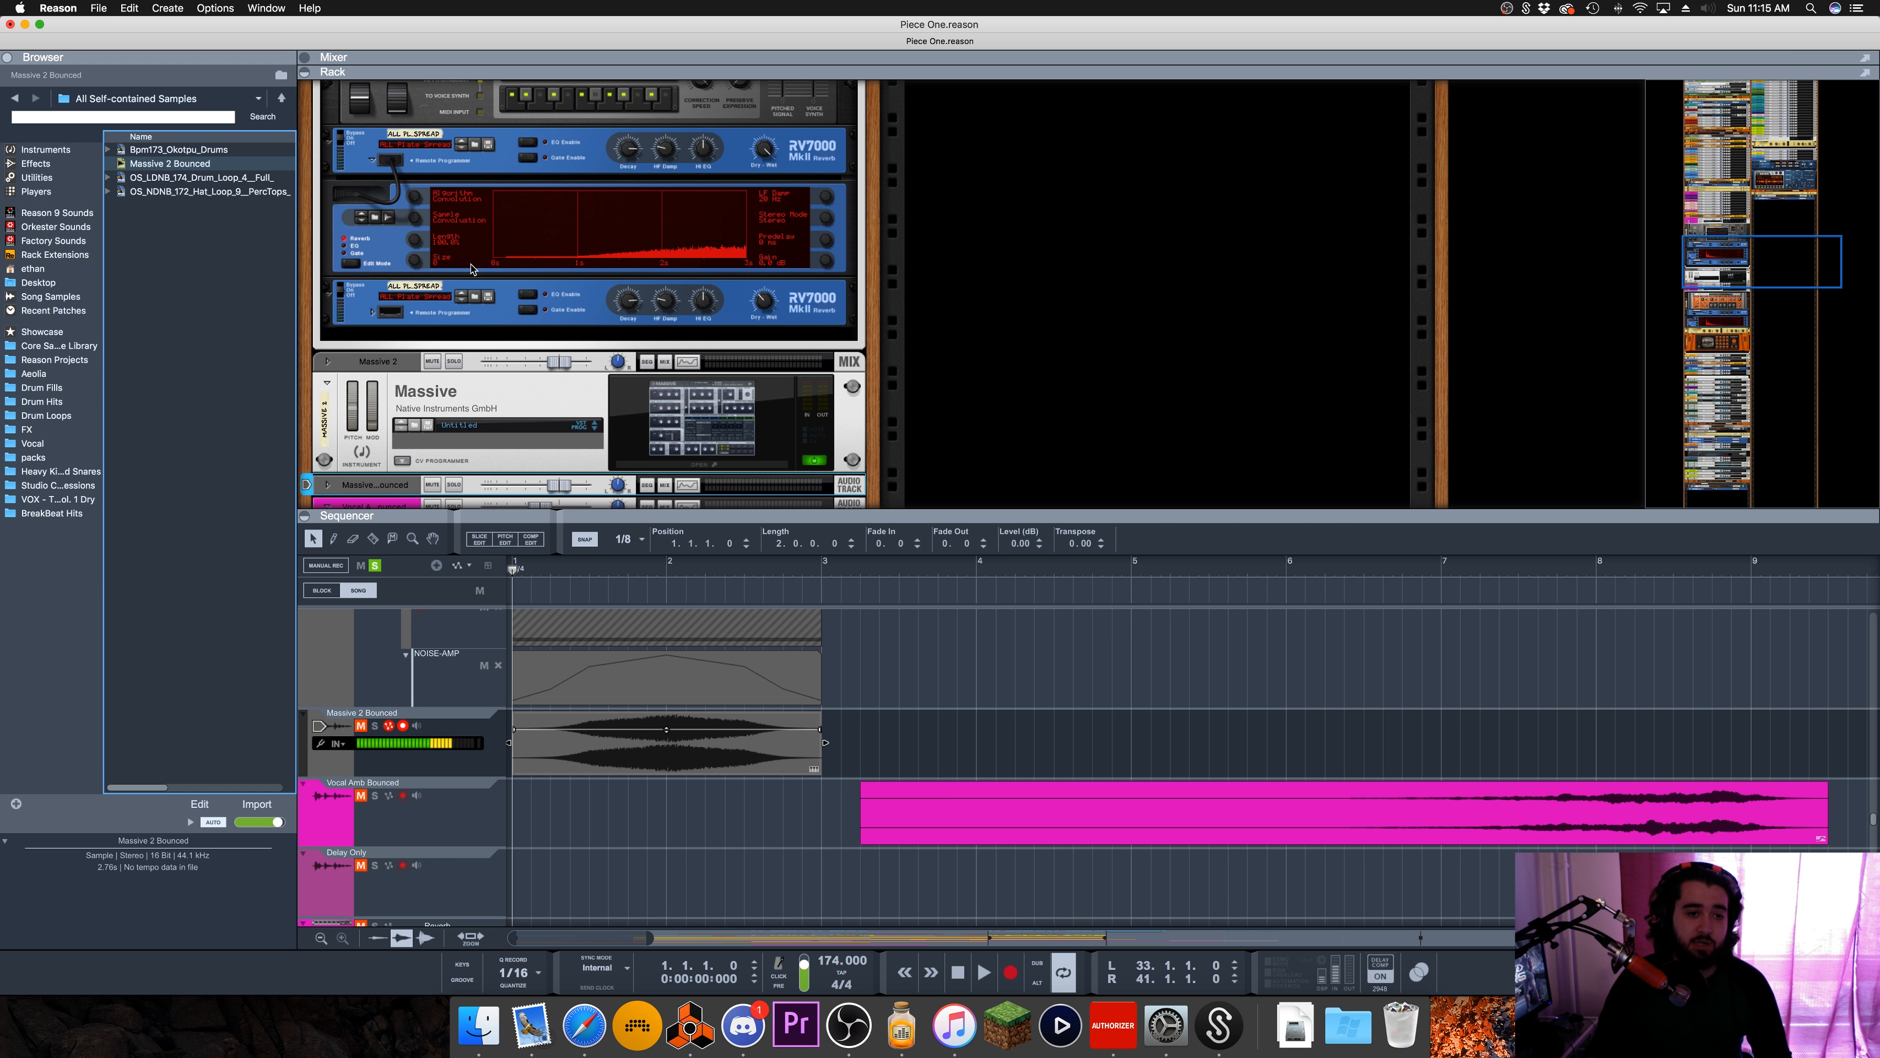
mouse_move(423, 268)
mouse_down()
mouse_move(422, 241)
mouse_move(419, 279)
mouse_up()
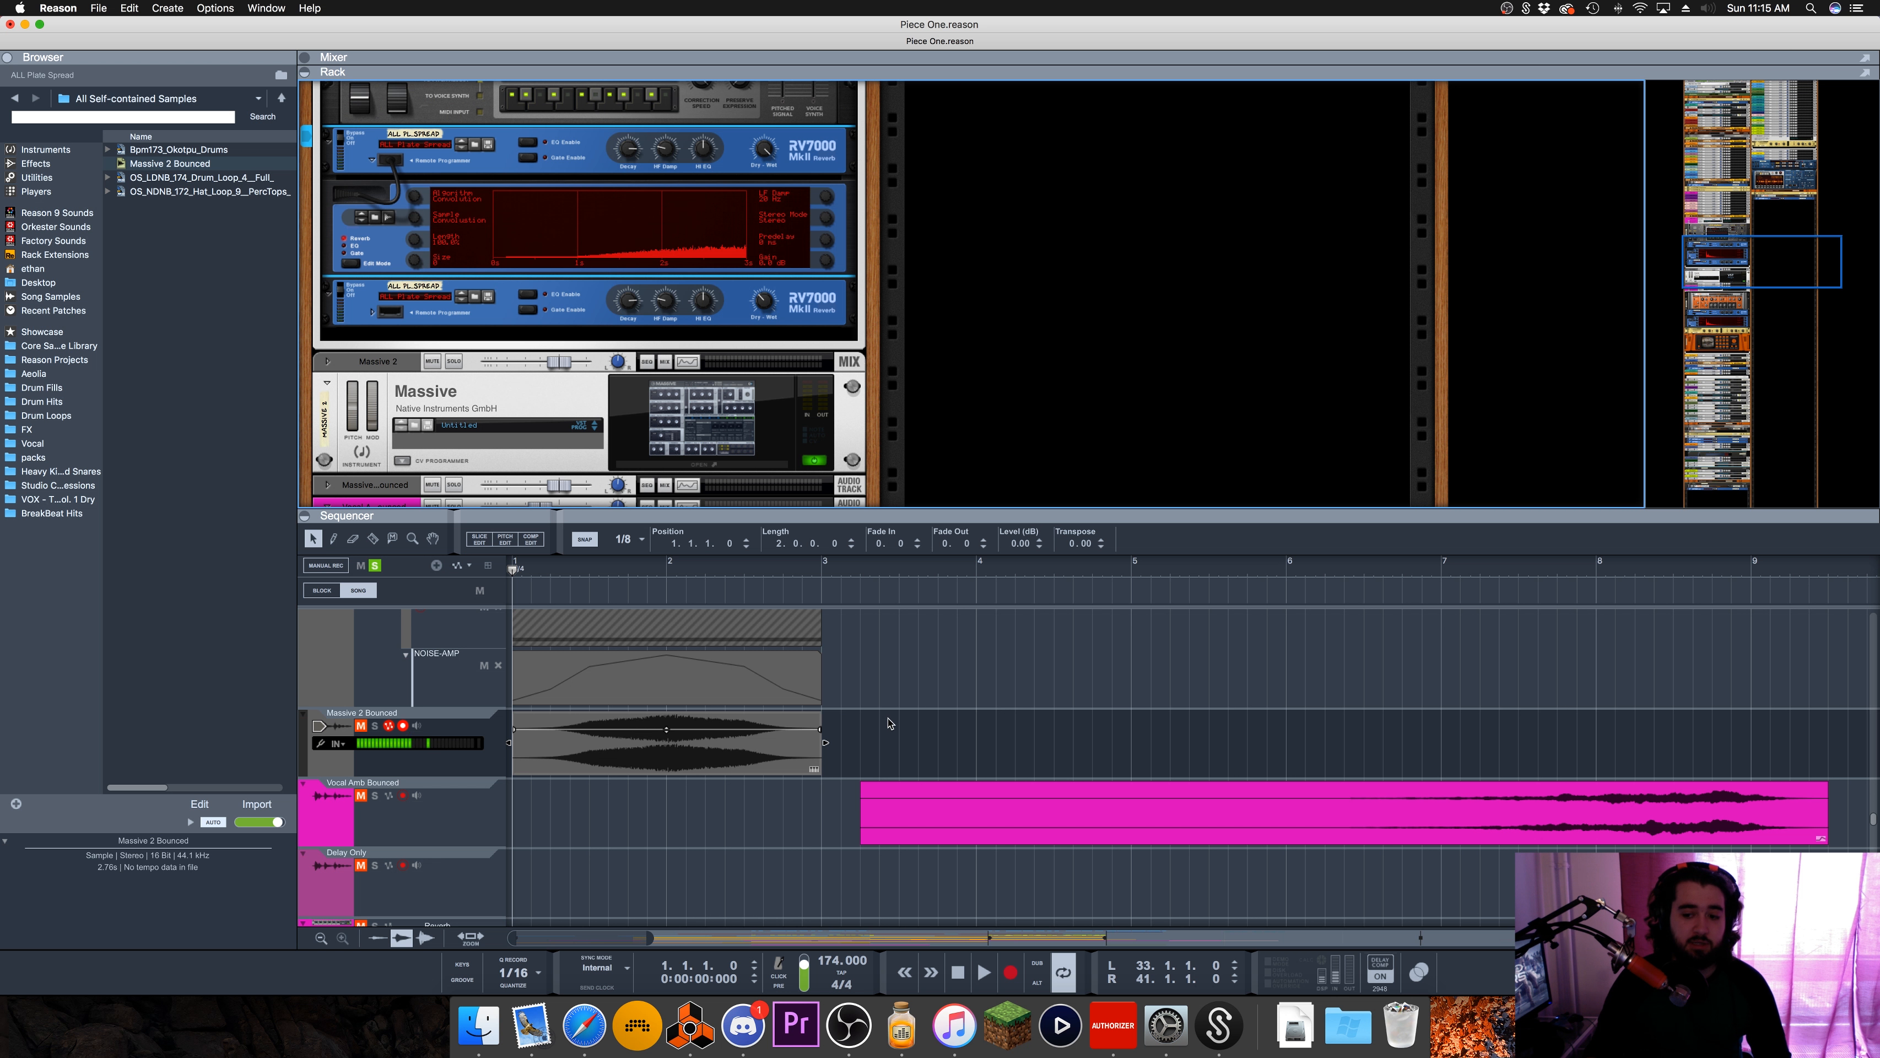
Step: Delete the Massive 2 synth together with everything in its device group
scroll(837, 723, up, 1)
scroll(474, 817, up, 3)
click(333, 778)
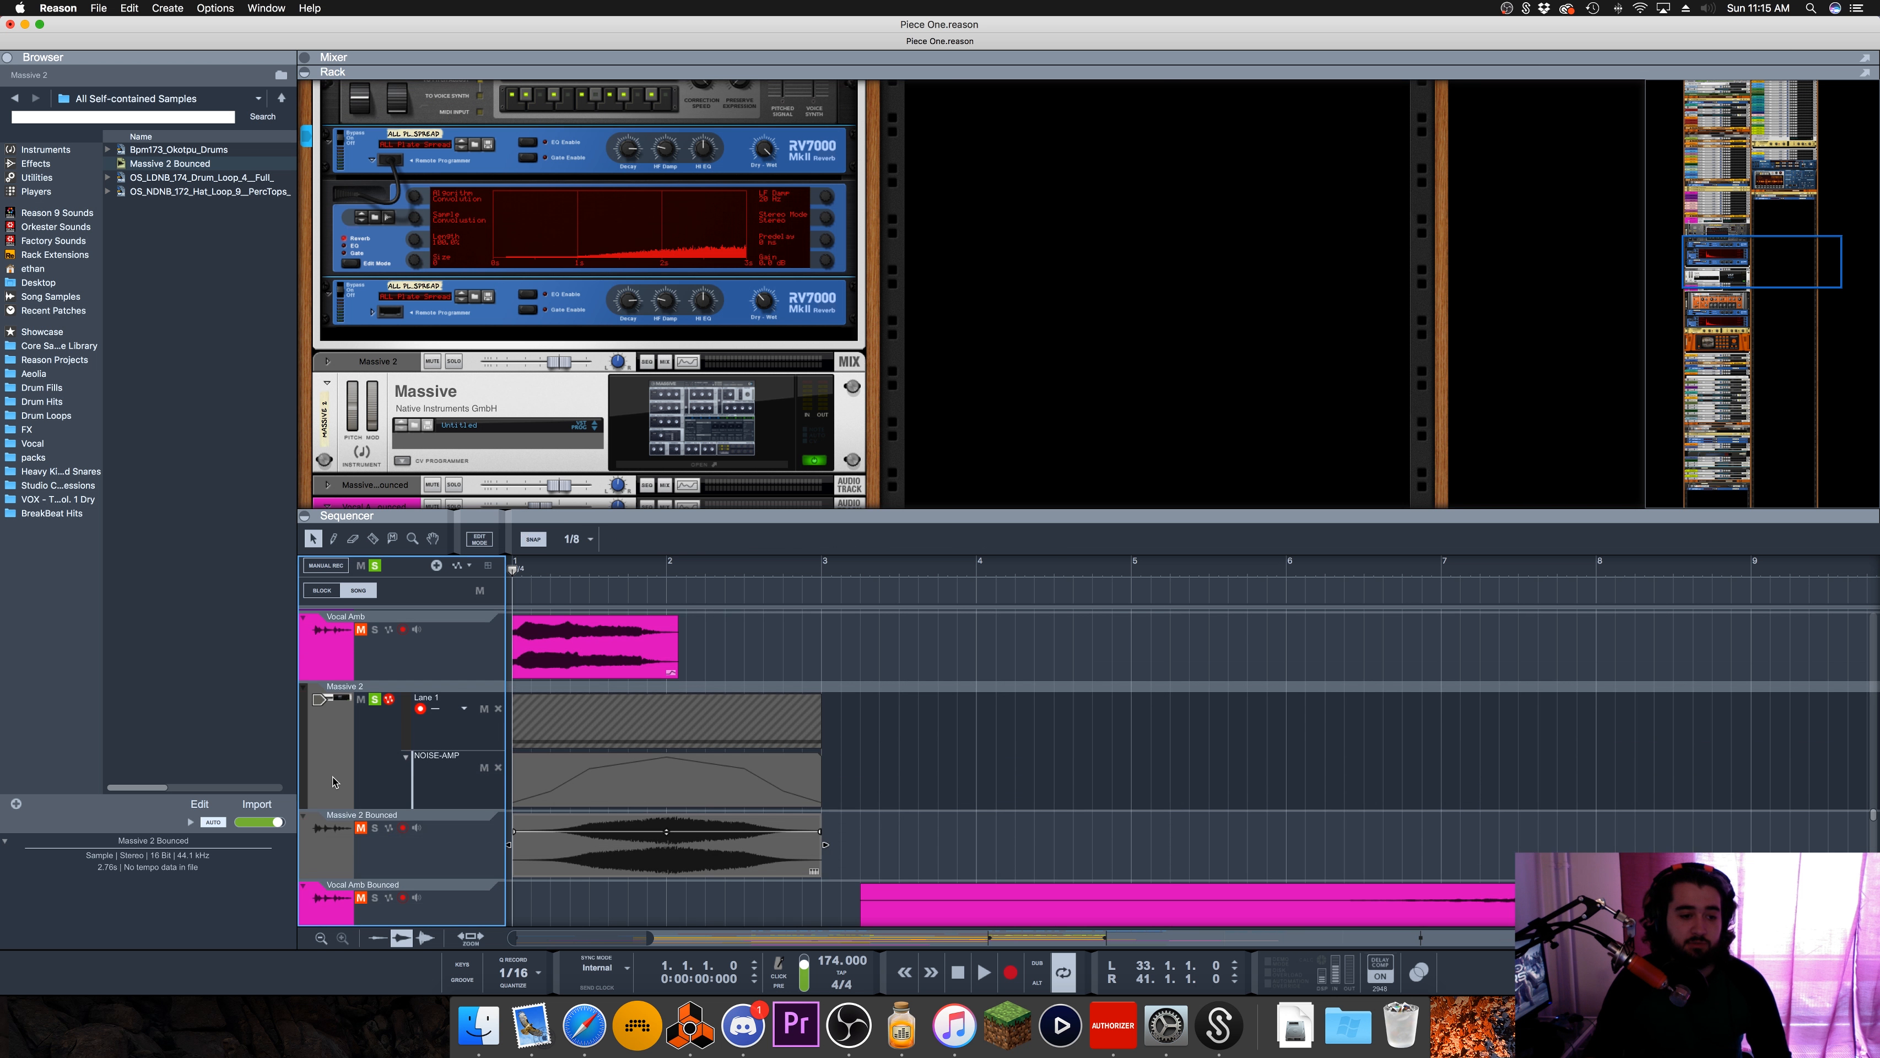
key(Delete)
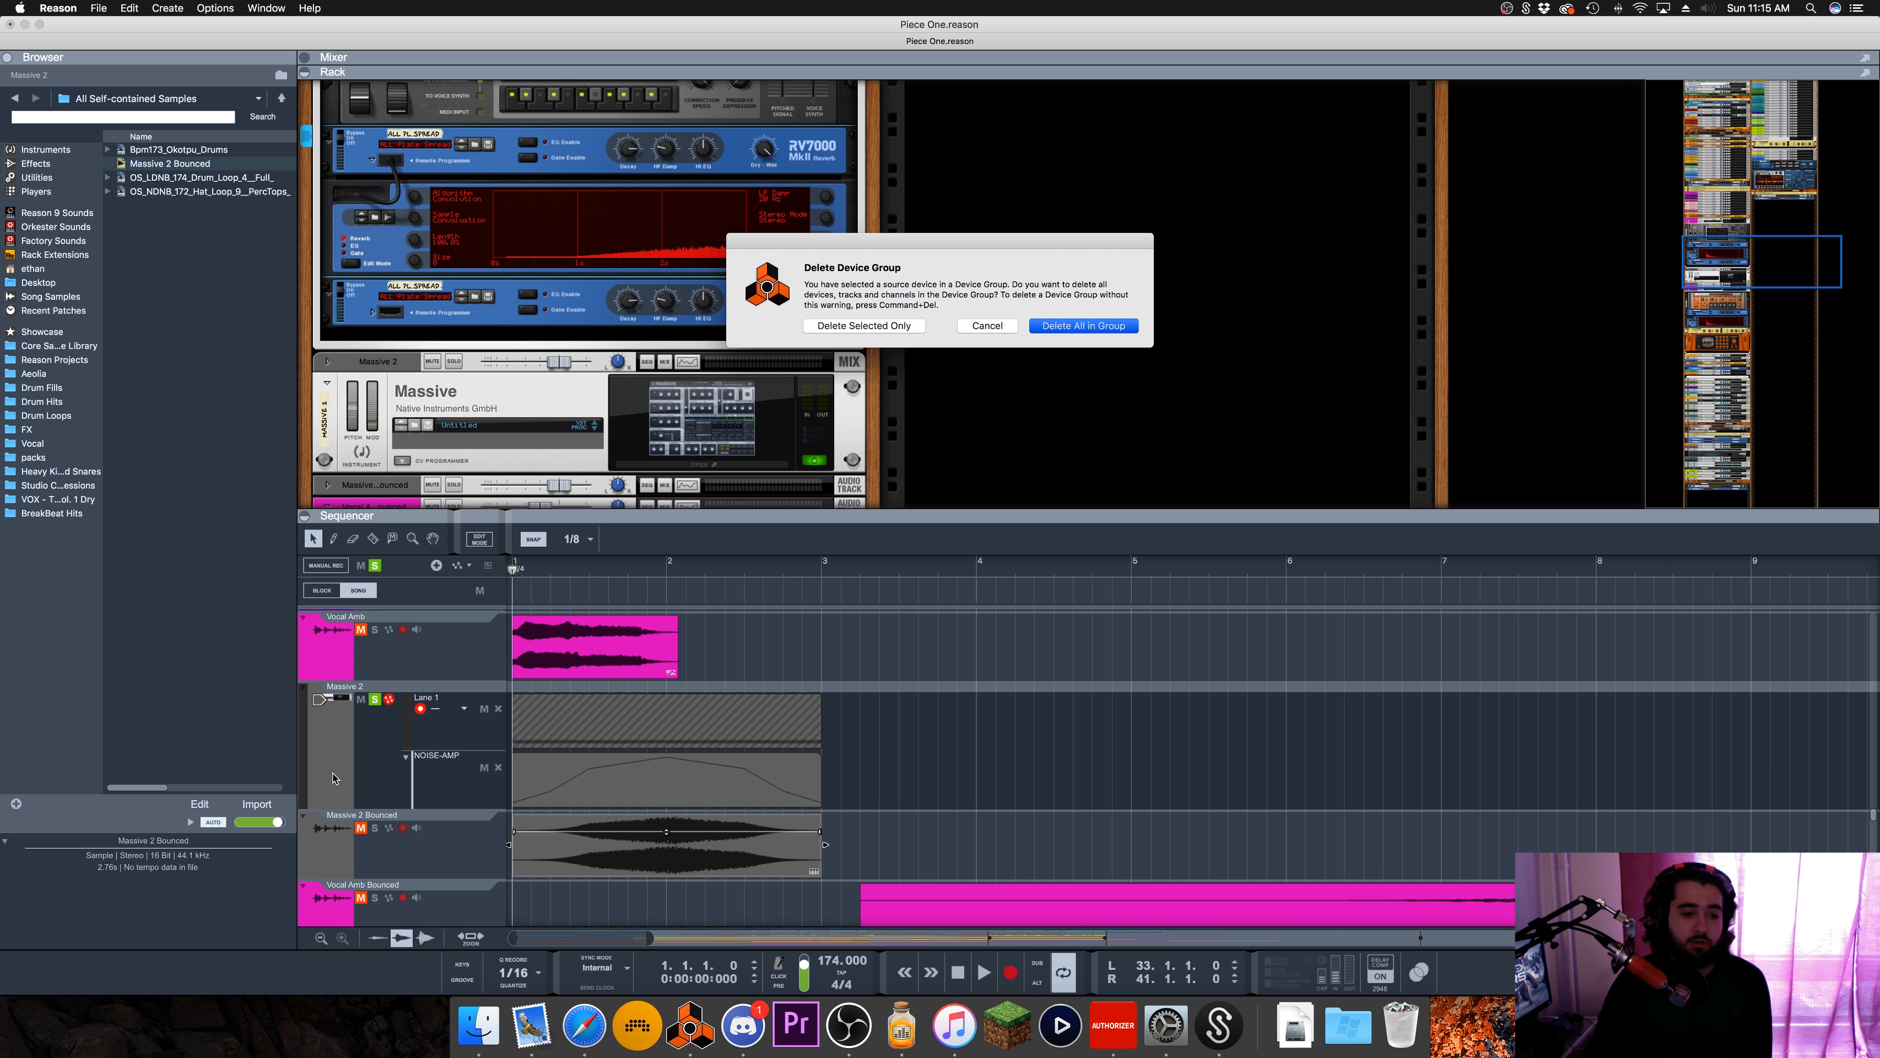
key(Return)
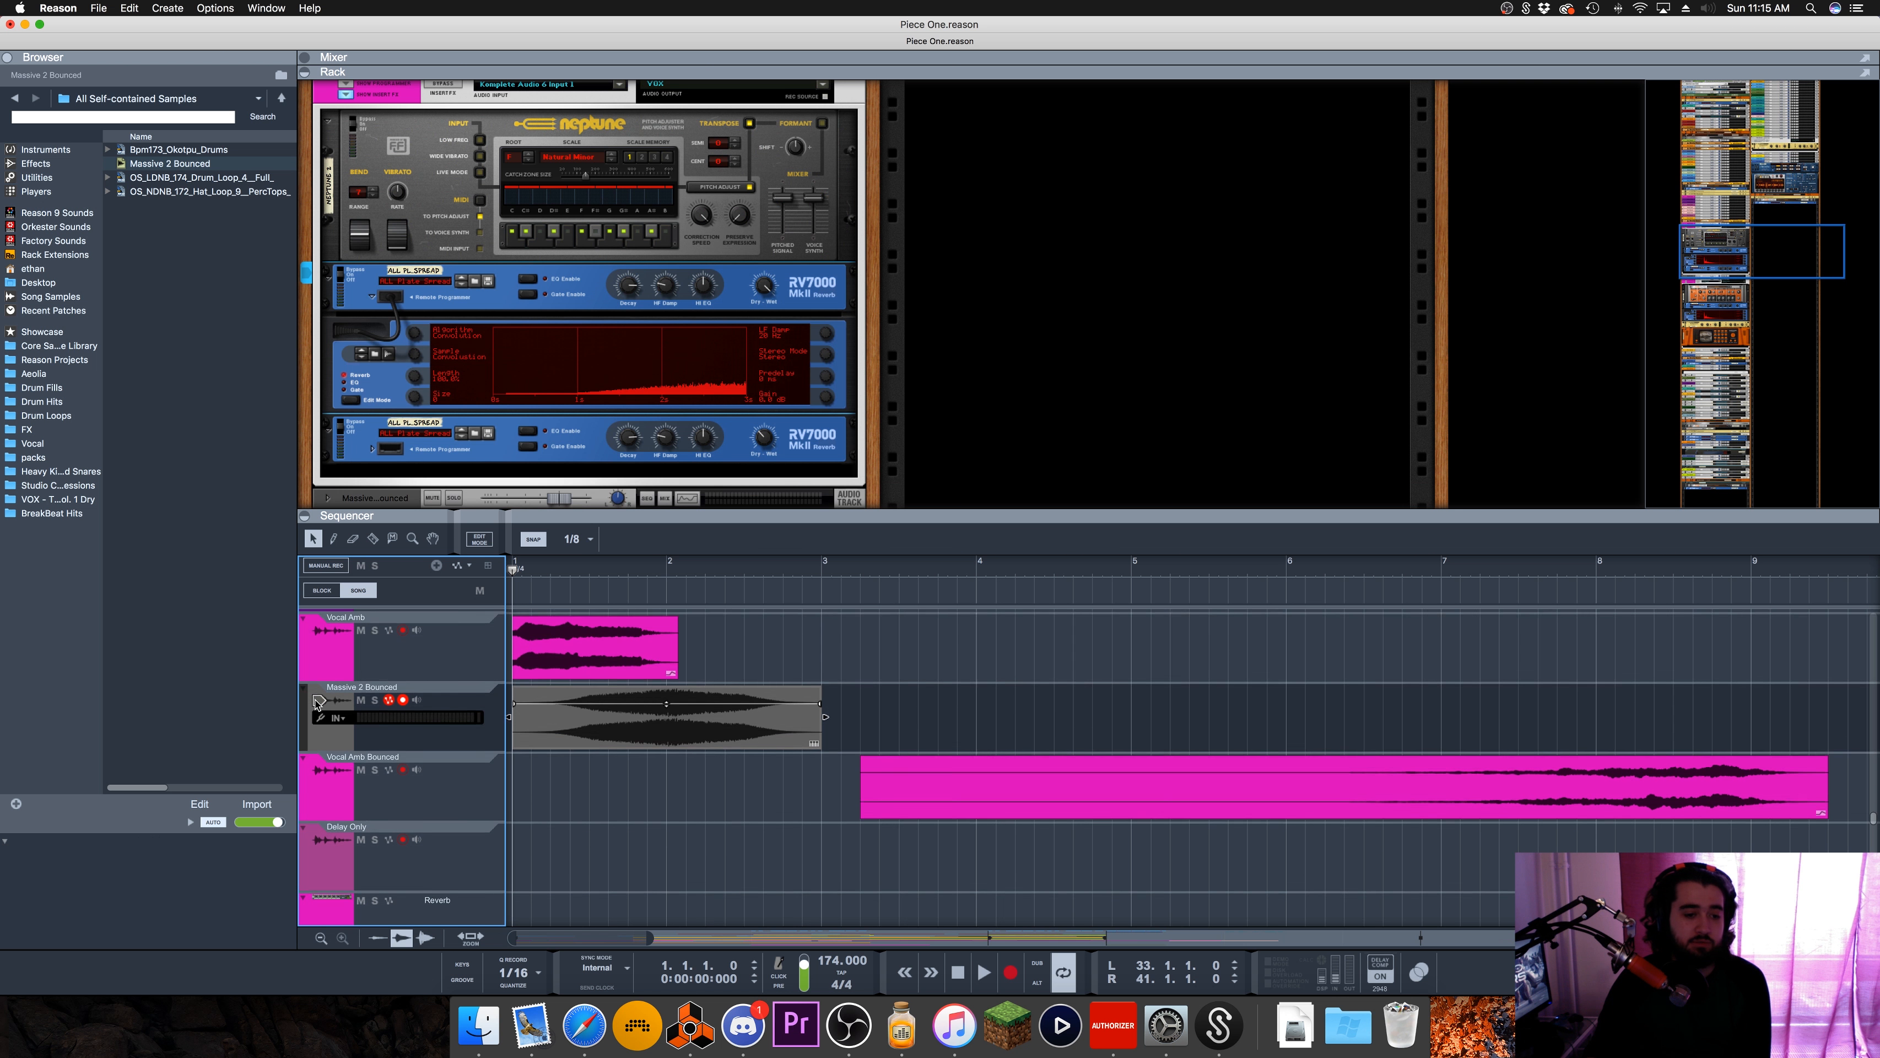
Step: Delete the Massive 2 Bounced audio track along with its device group
click(772, 687)
key(Delete)
key(Return)
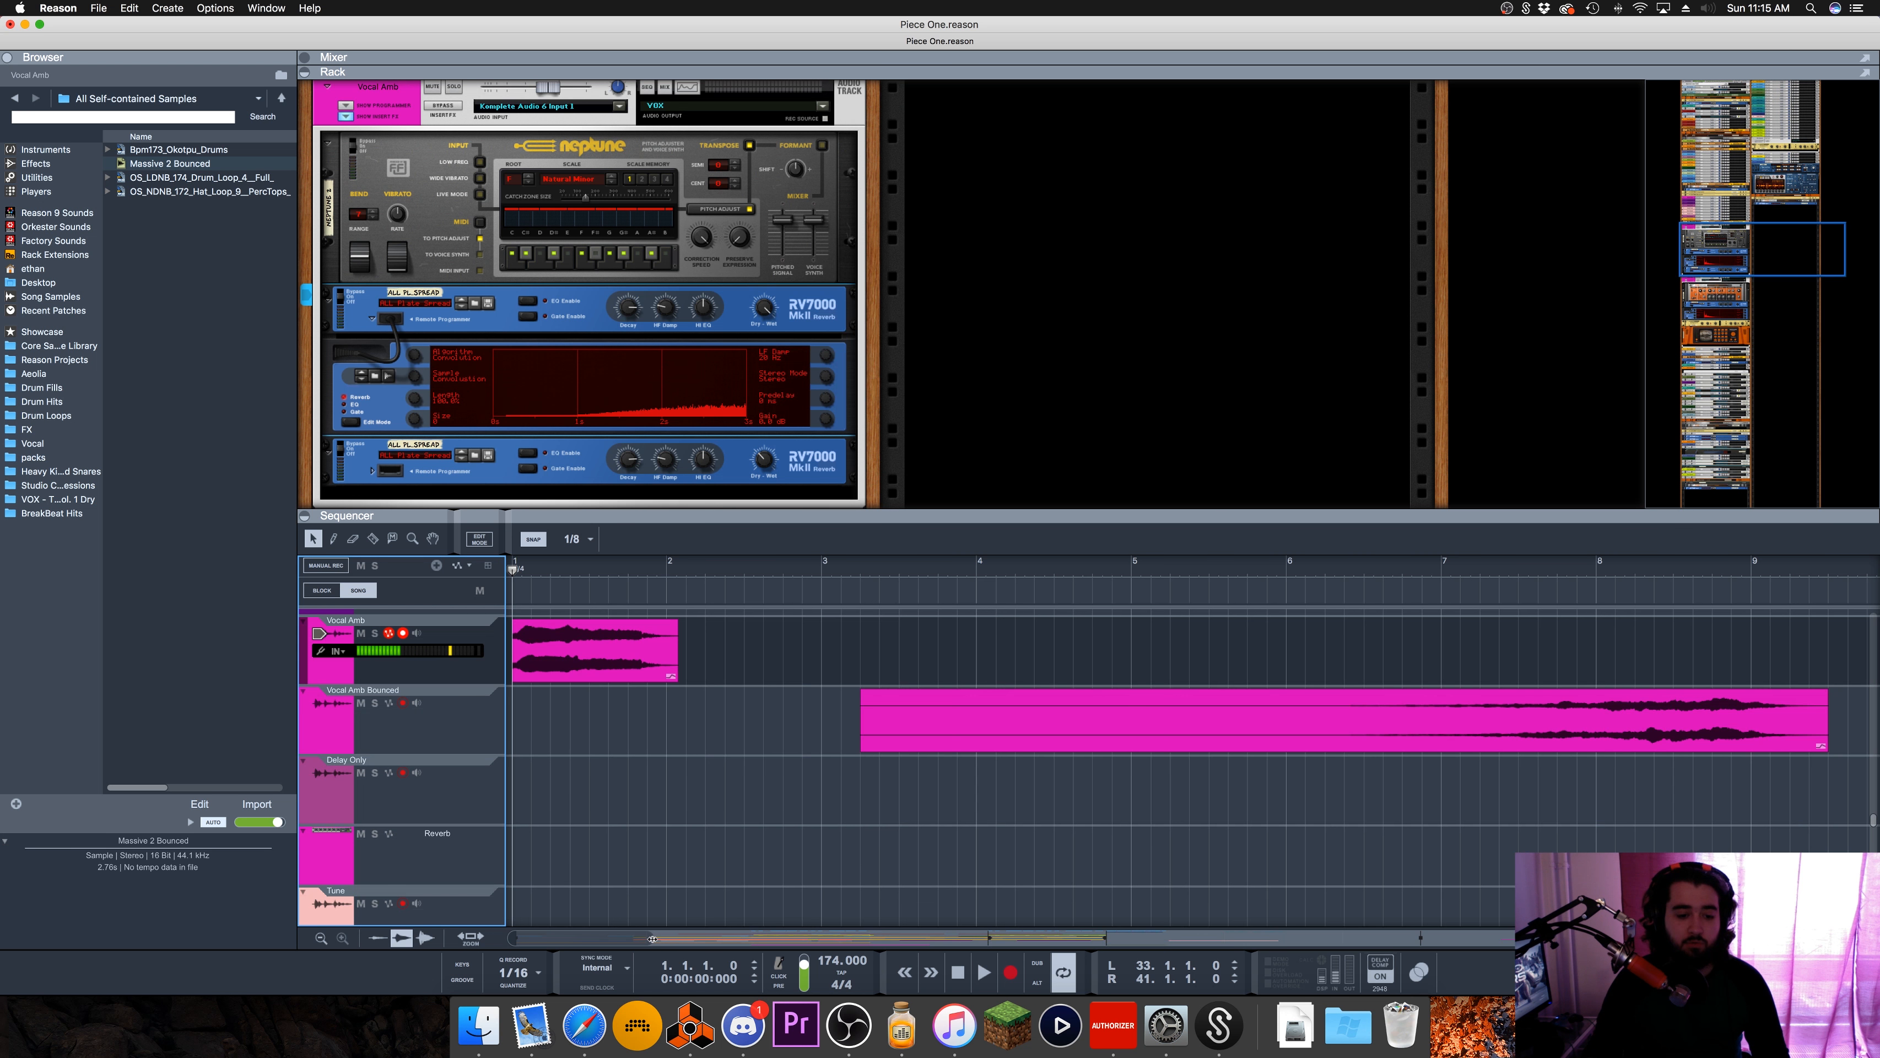
Step: Place the playhead at bar 10, where the second Vocal Amb clip starts
scroll(889, 777, down, 5)
click(1050, 568)
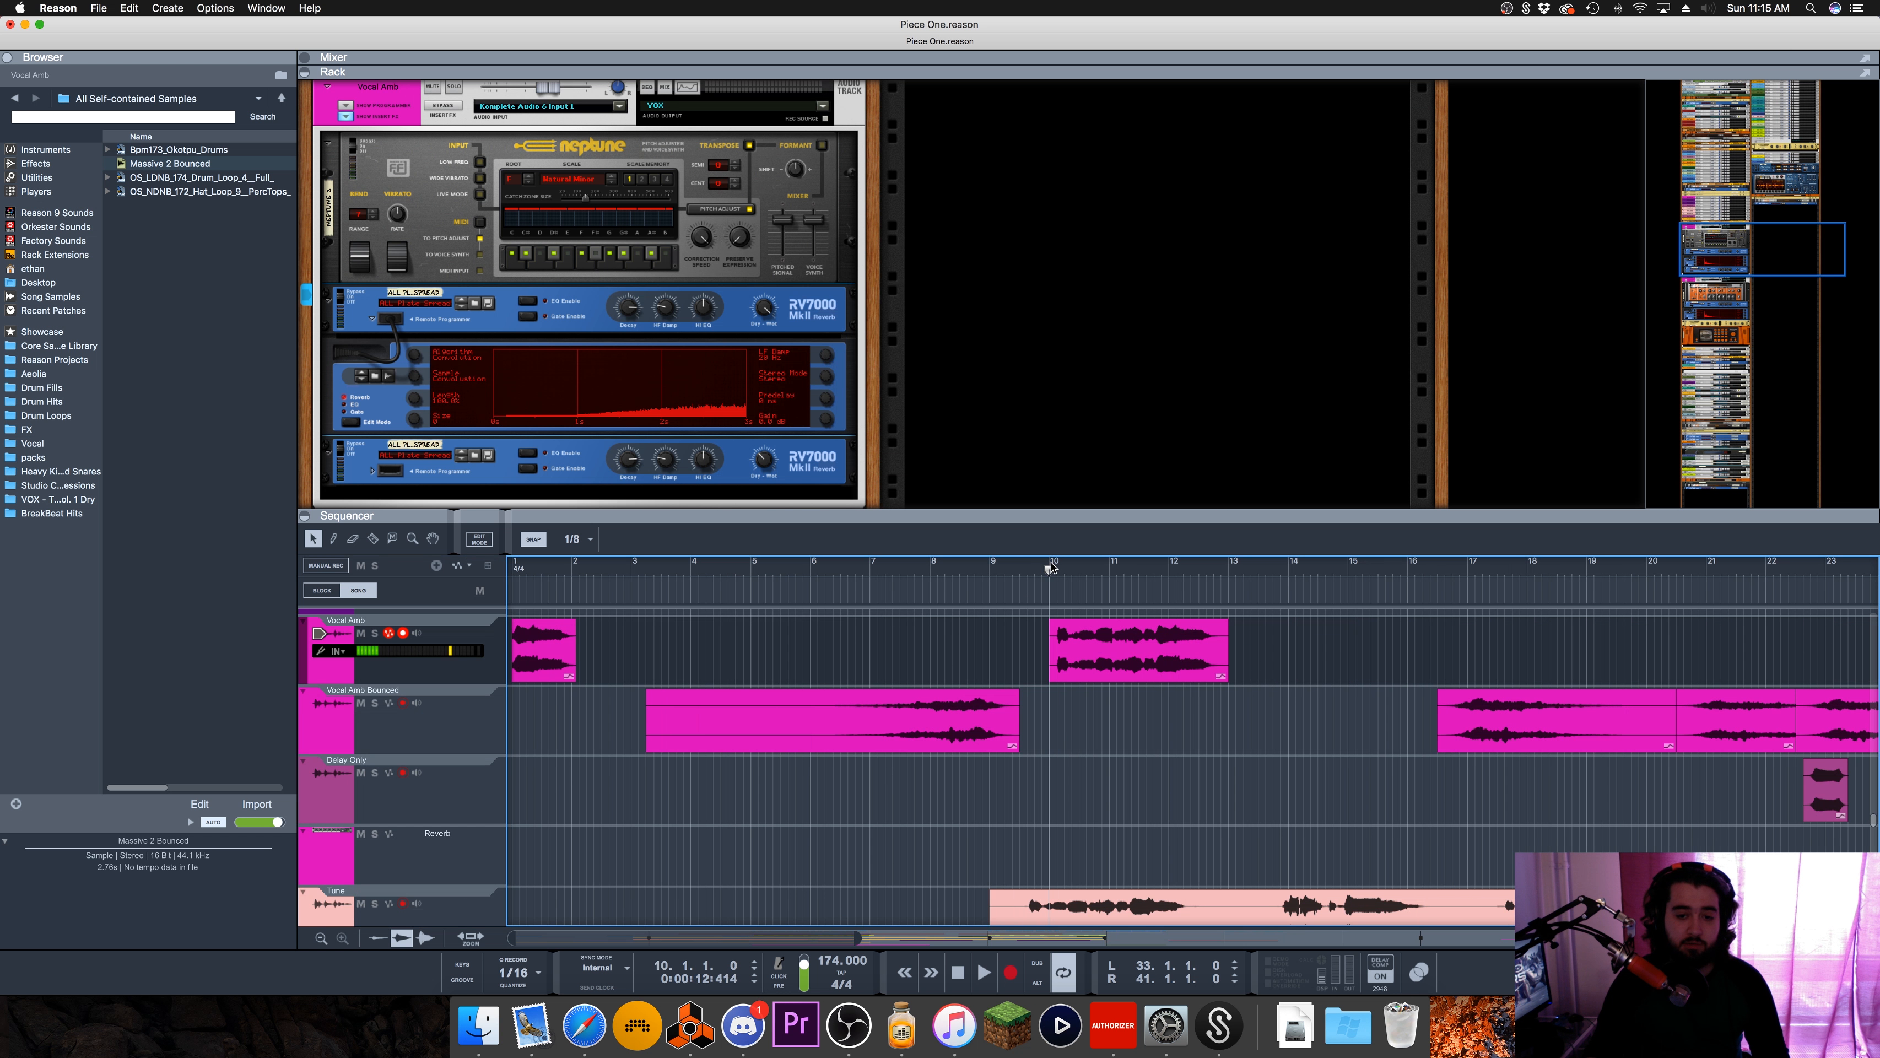
Step: Solo the Vocal Amb track and audition its second clip from bar 10 with the insert effects bypassed
click(375, 634)
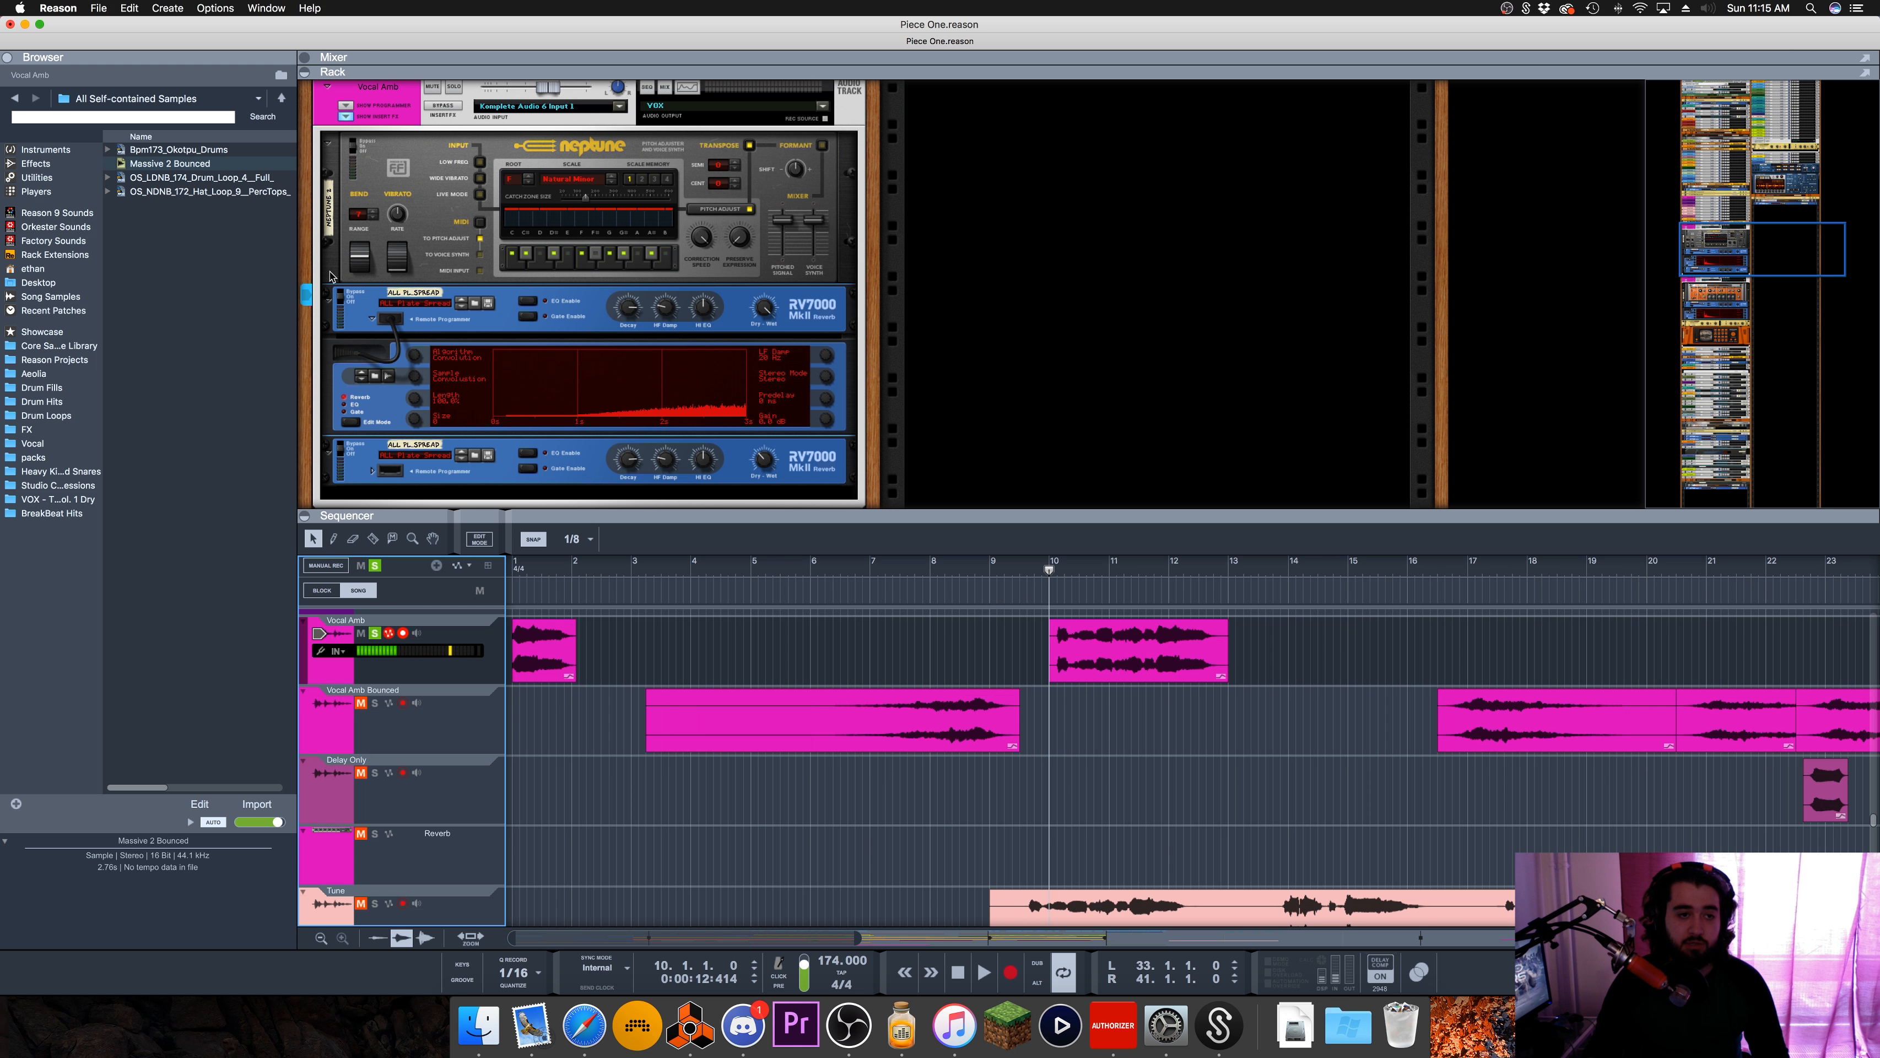
click(402, 154)
shift+click(358, 449)
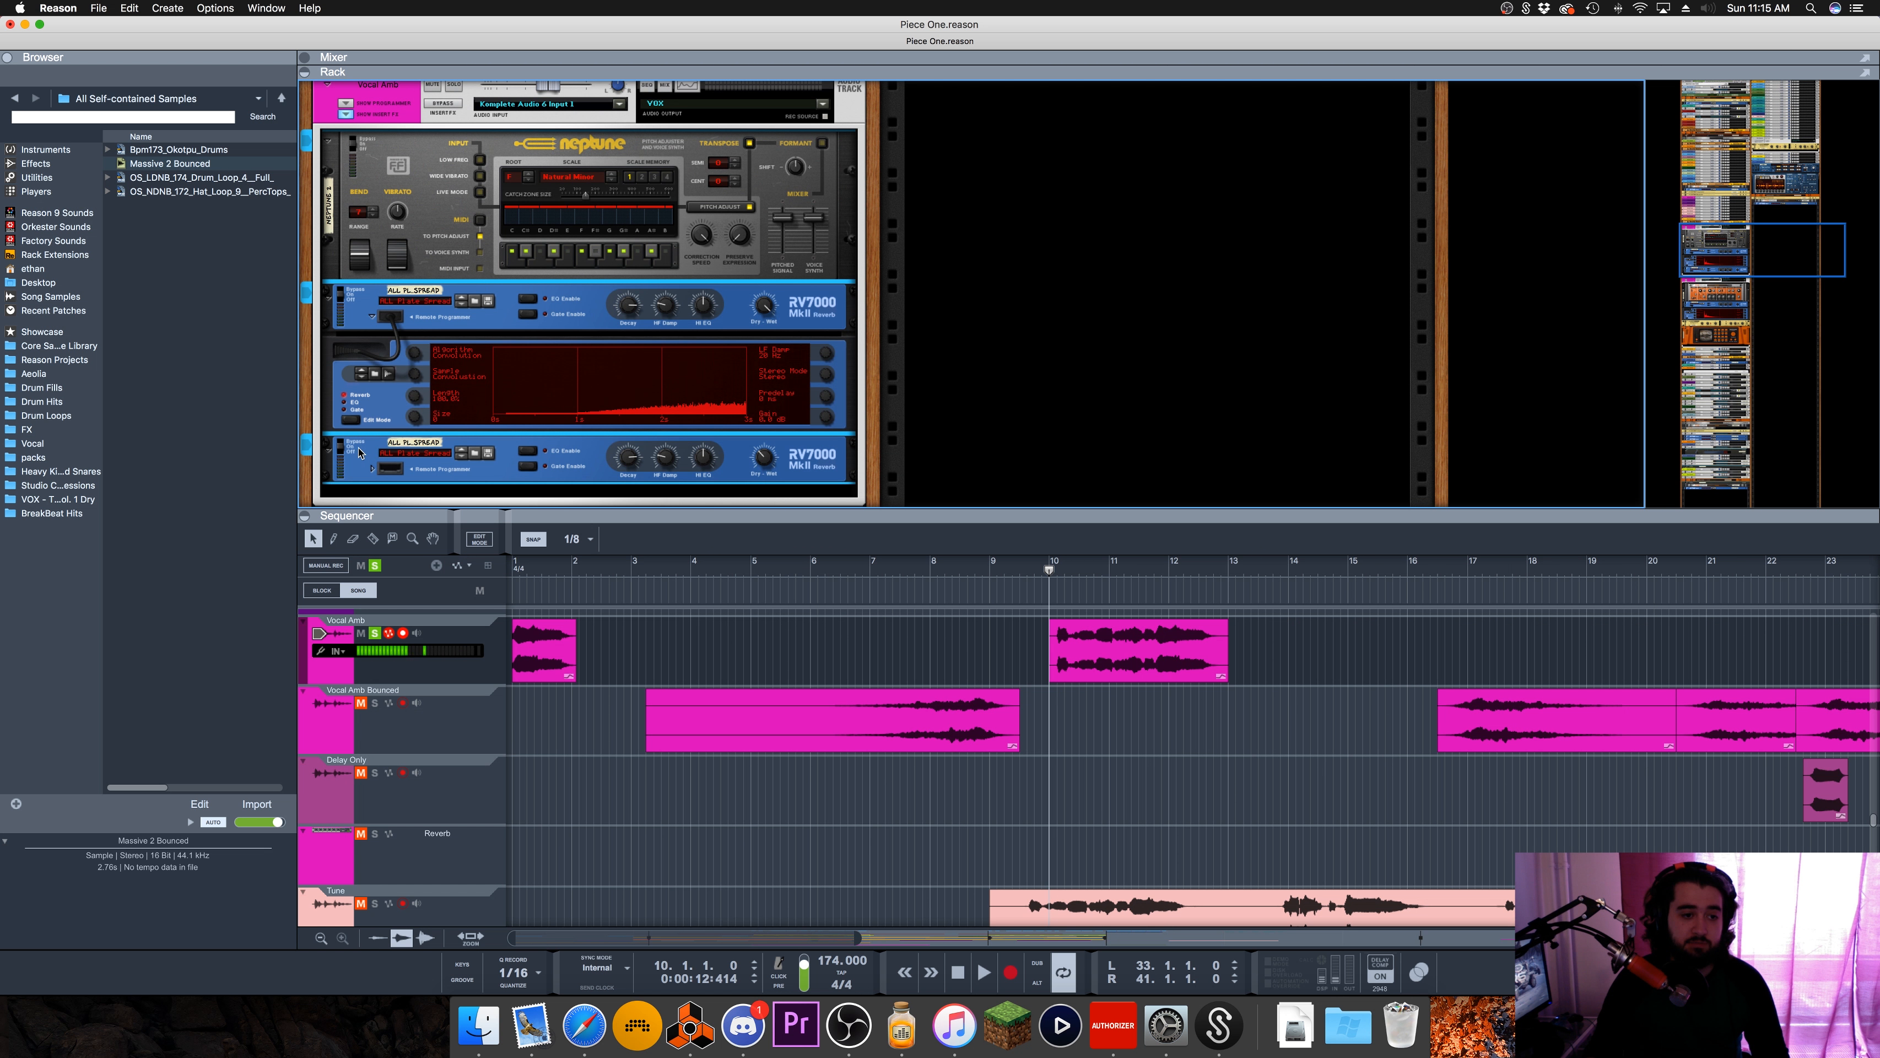
drag(340, 445, 344, 432)
click(355, 449)
click(893, 189)
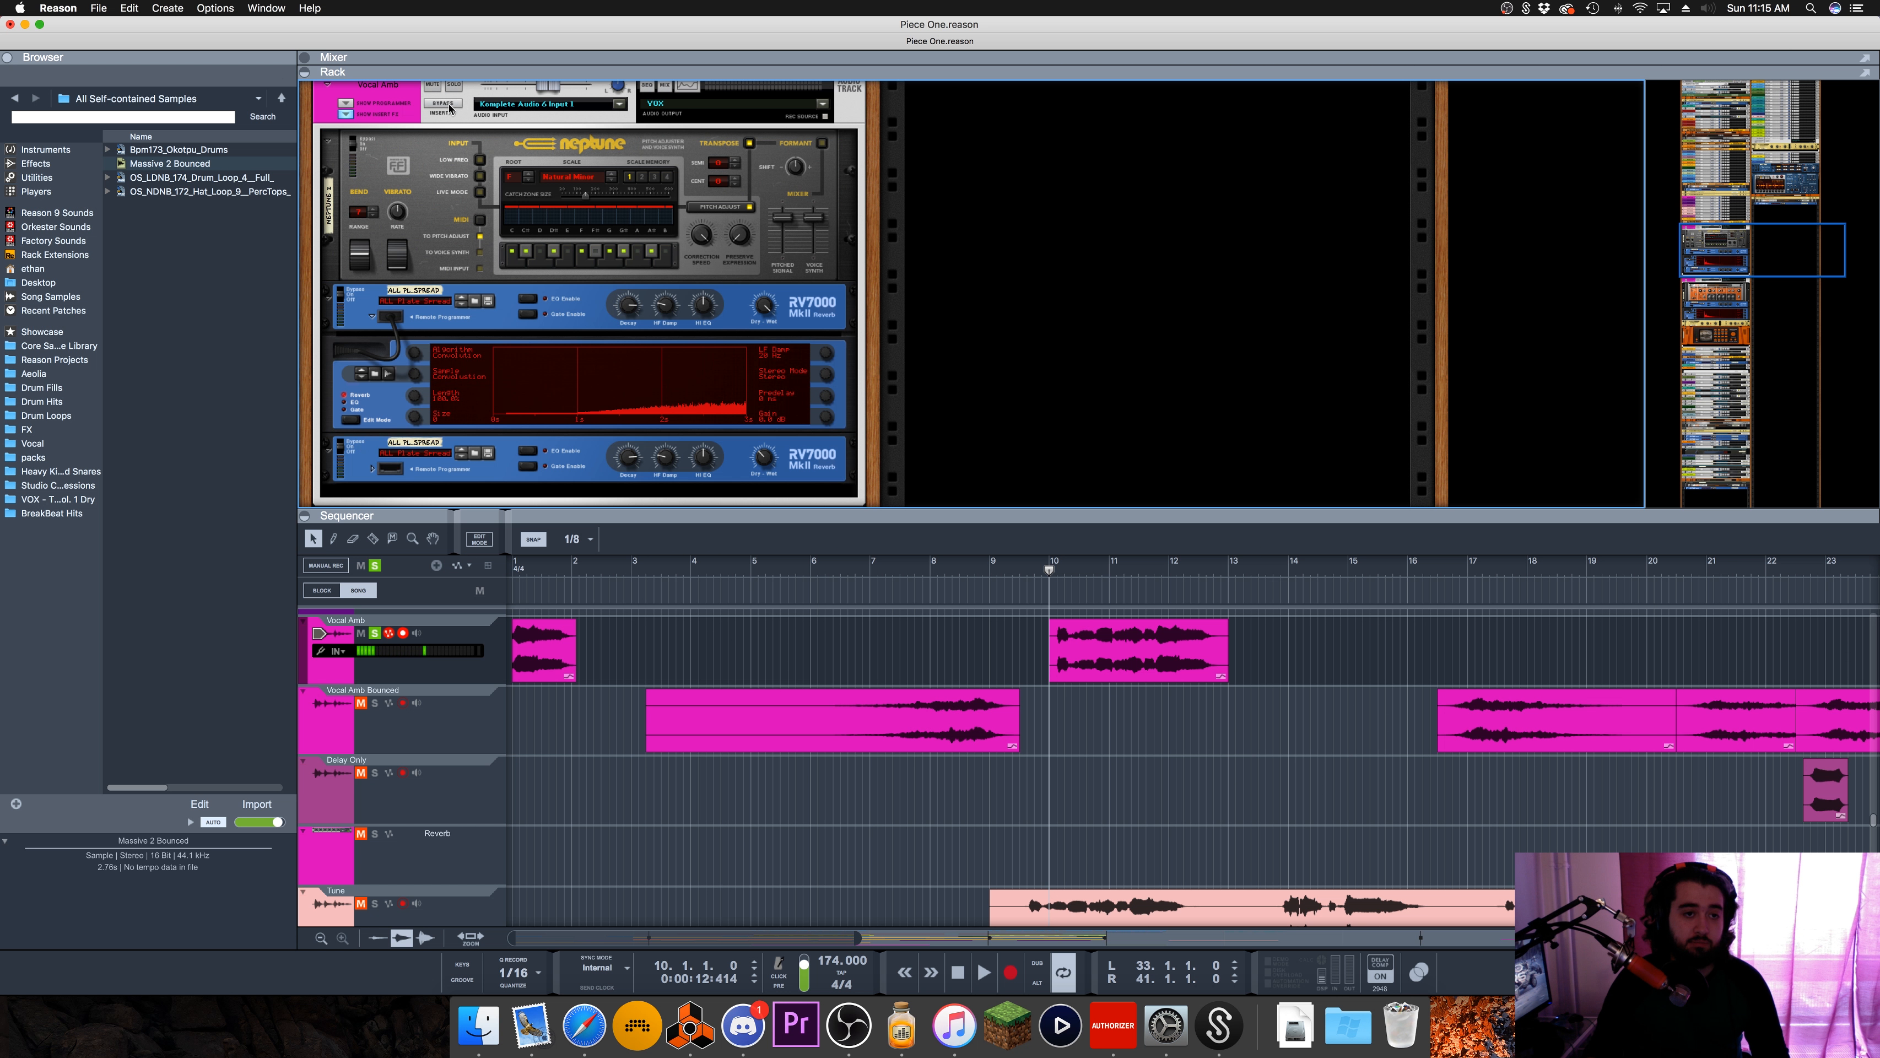
click(446, 97)
click(446, 103)
key(space)
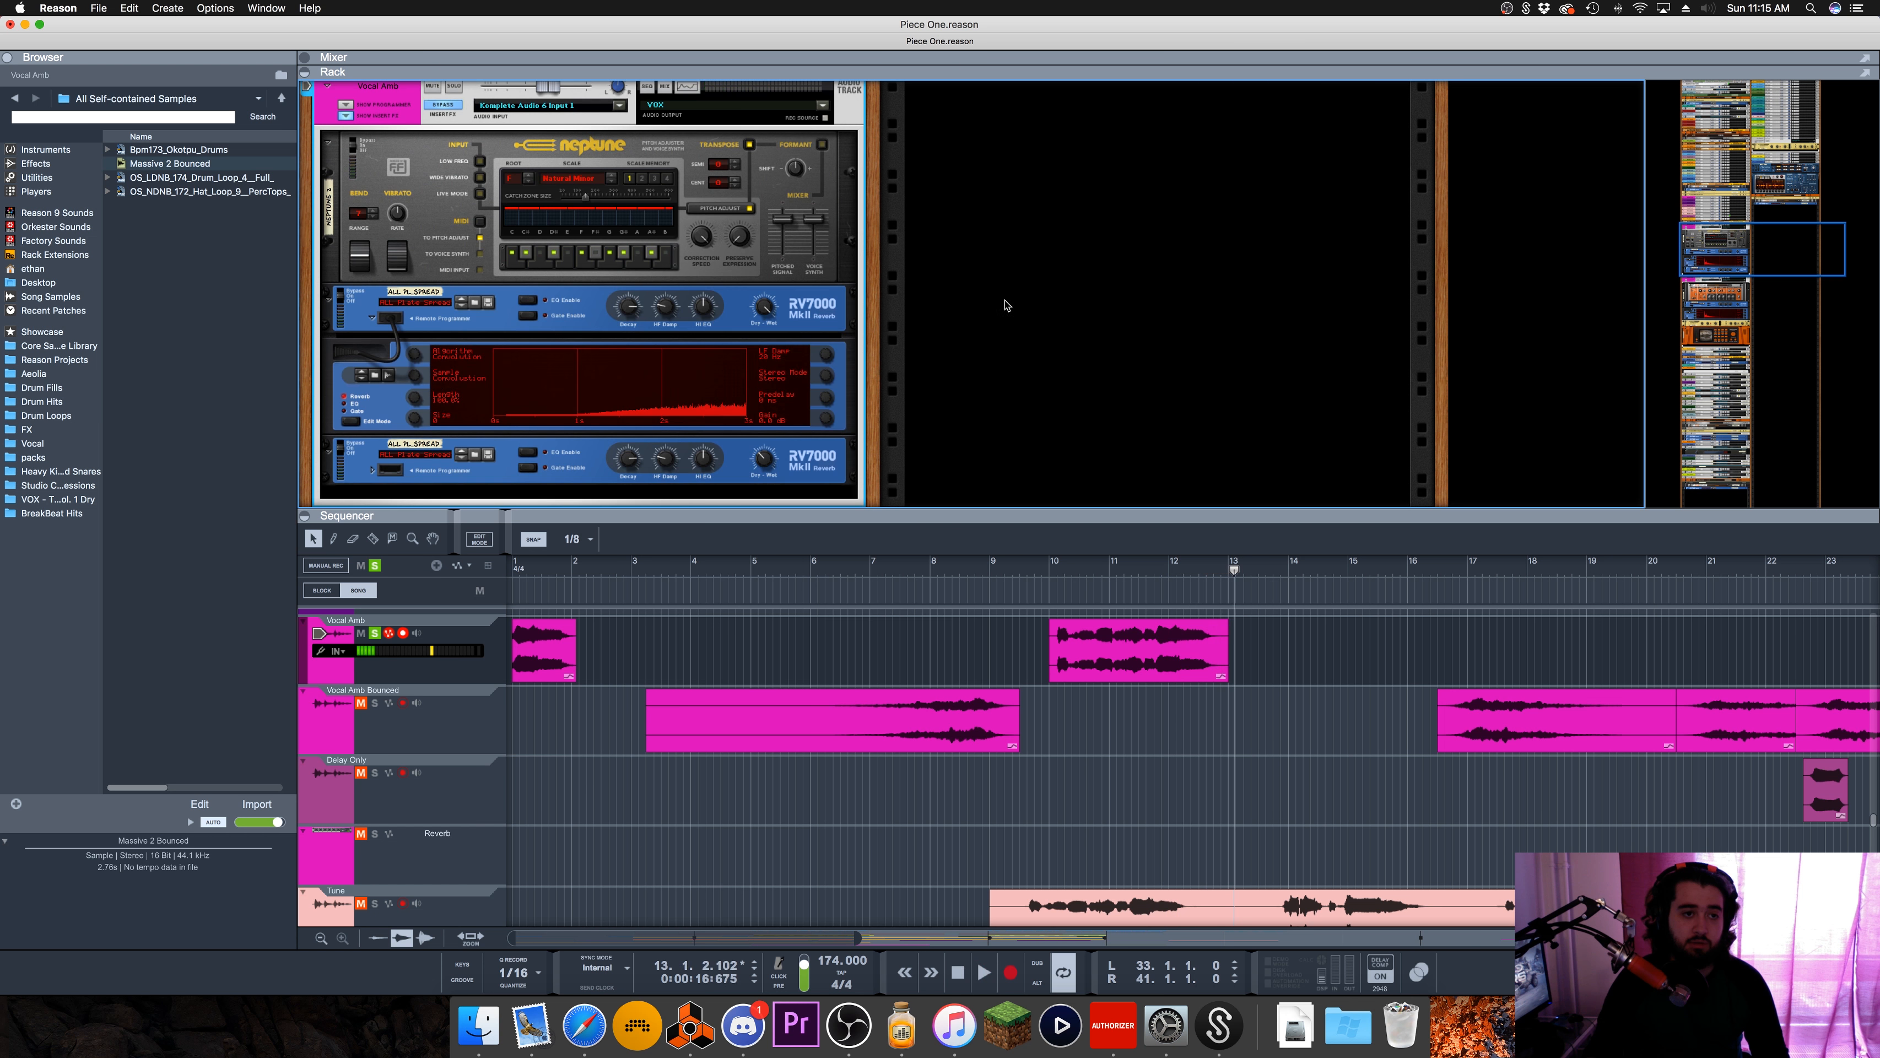
Step: Return the playhead to bar 10 and replay the soloed second Vocal Amb clip
scroll(1011, 306, down, 5)
scroll(1011, 305, down, 3)
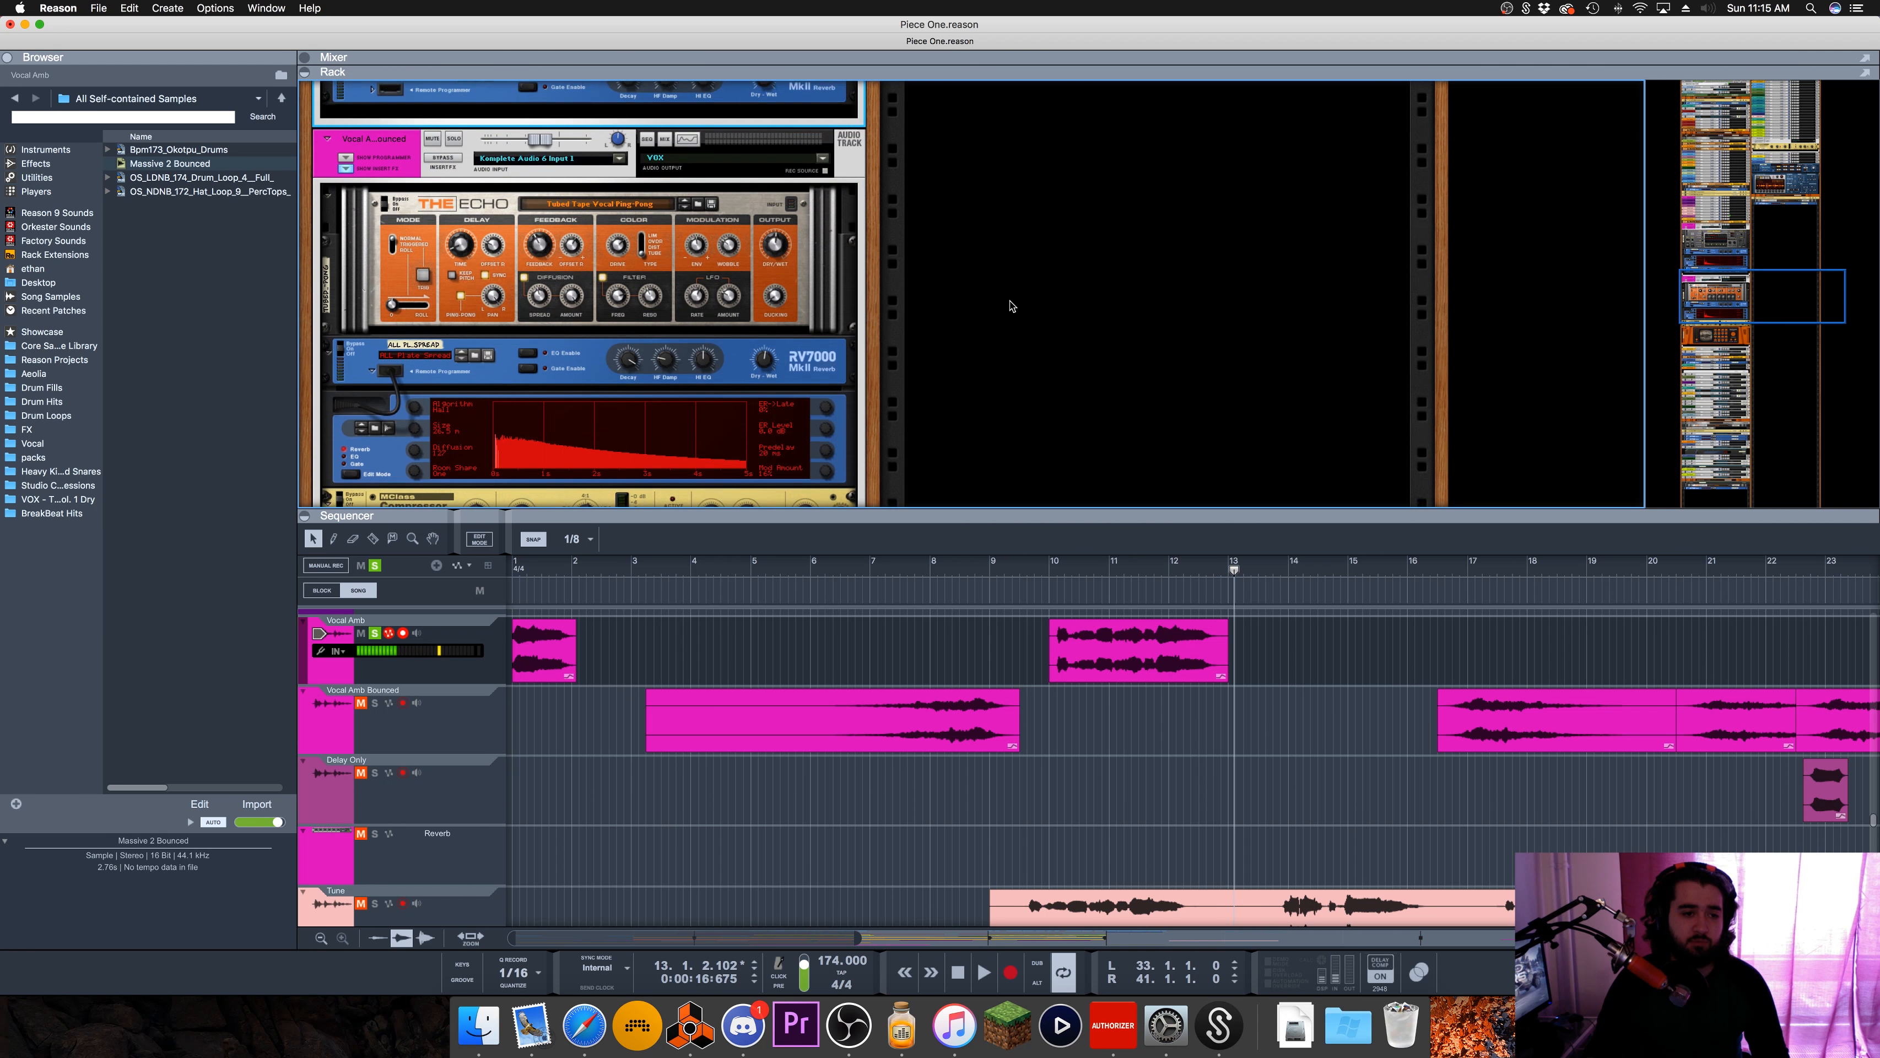
scroll(1011, 305, up, 5)
scroll(1011, 306, up, 2)
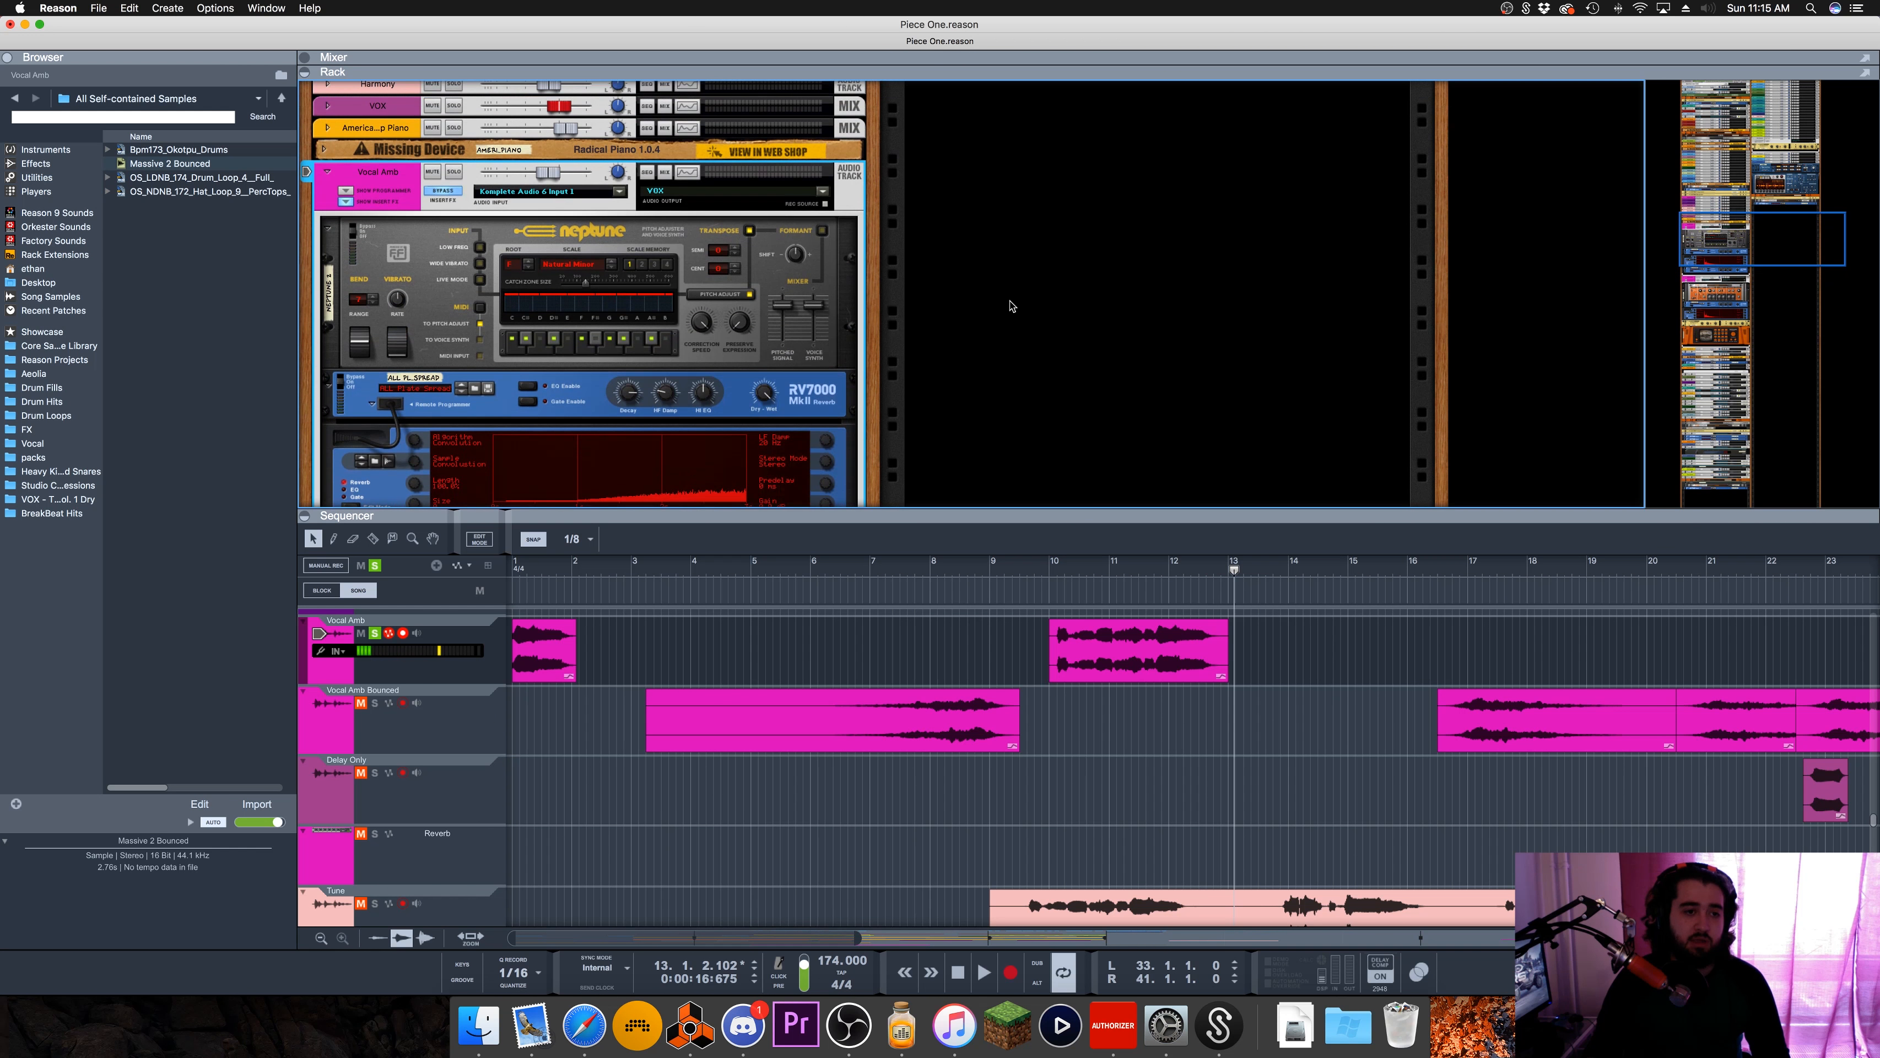
click(1053, 571)
scroll(1089, 572, up, 3)
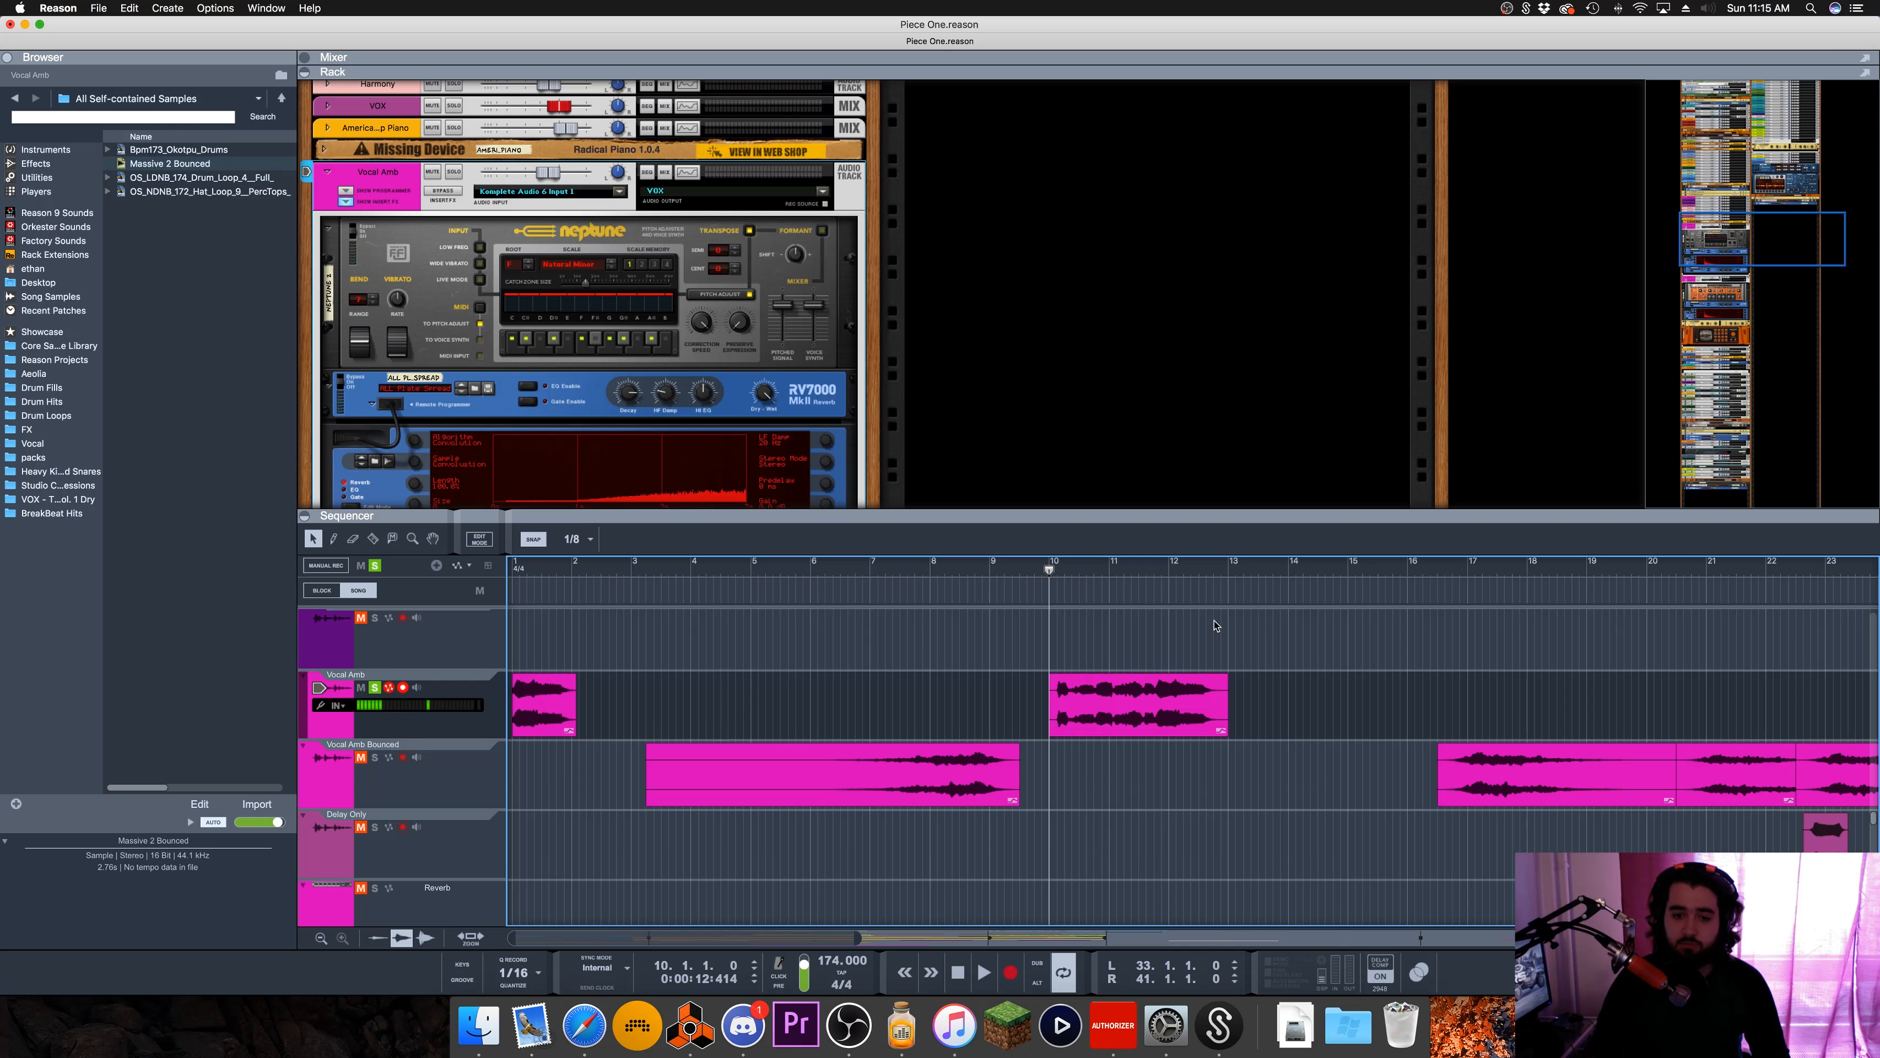
key(space)
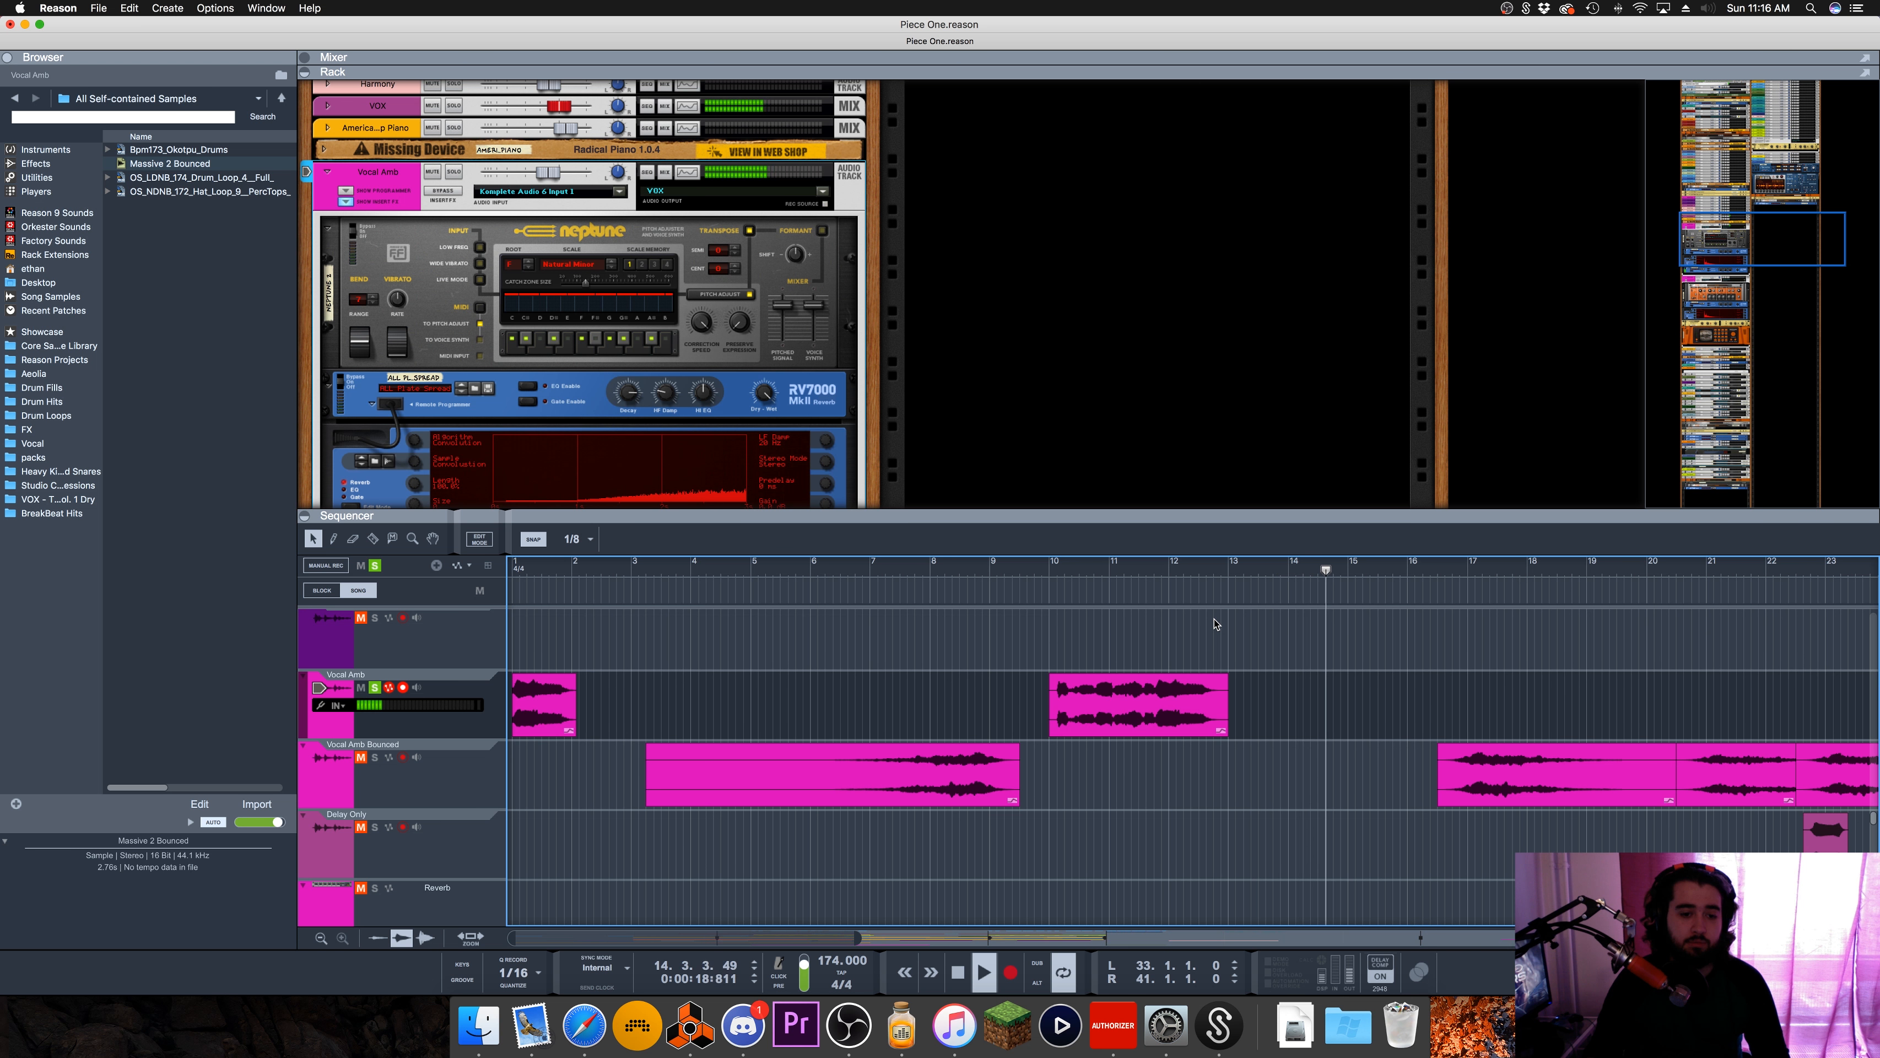
Step: Solo the Vocal Amb Bounced track as well and play the end of its first clip from around bar 7
drag(1167, 572, 1245, 572)
click(938, 574)
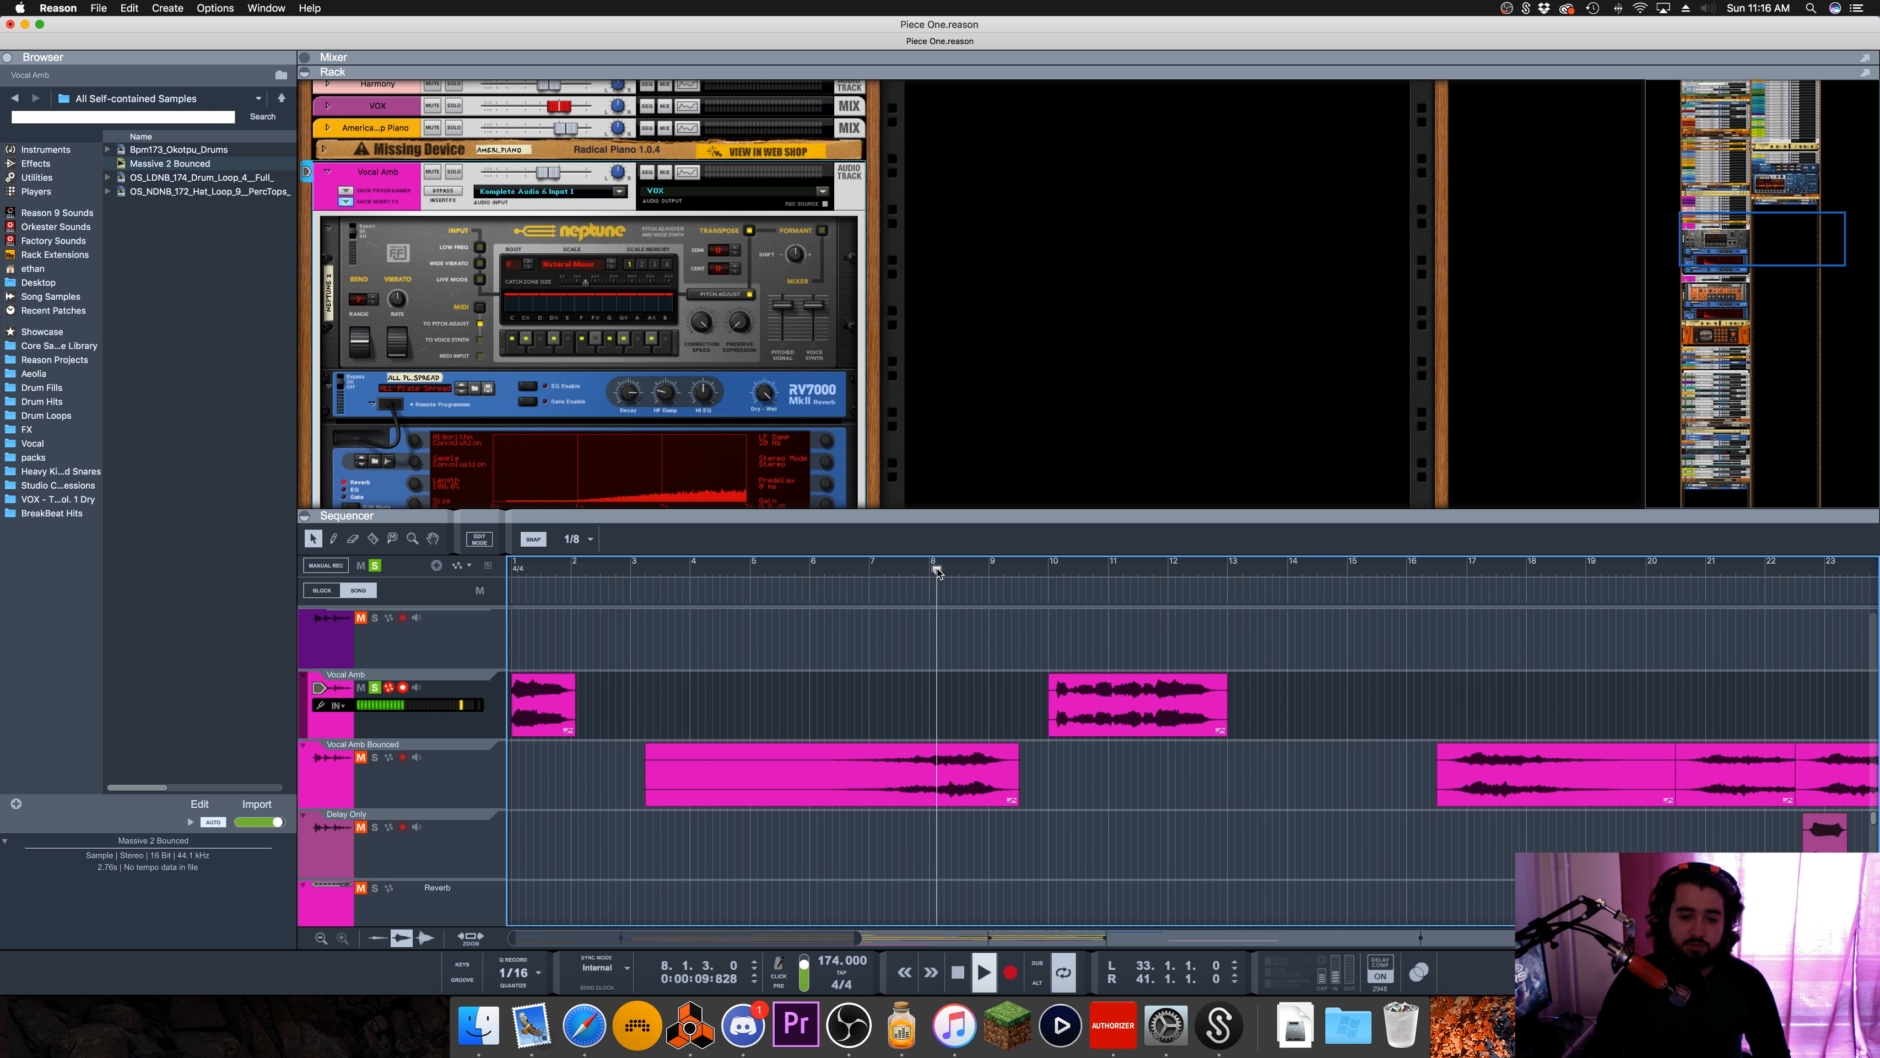
click(374, 757)
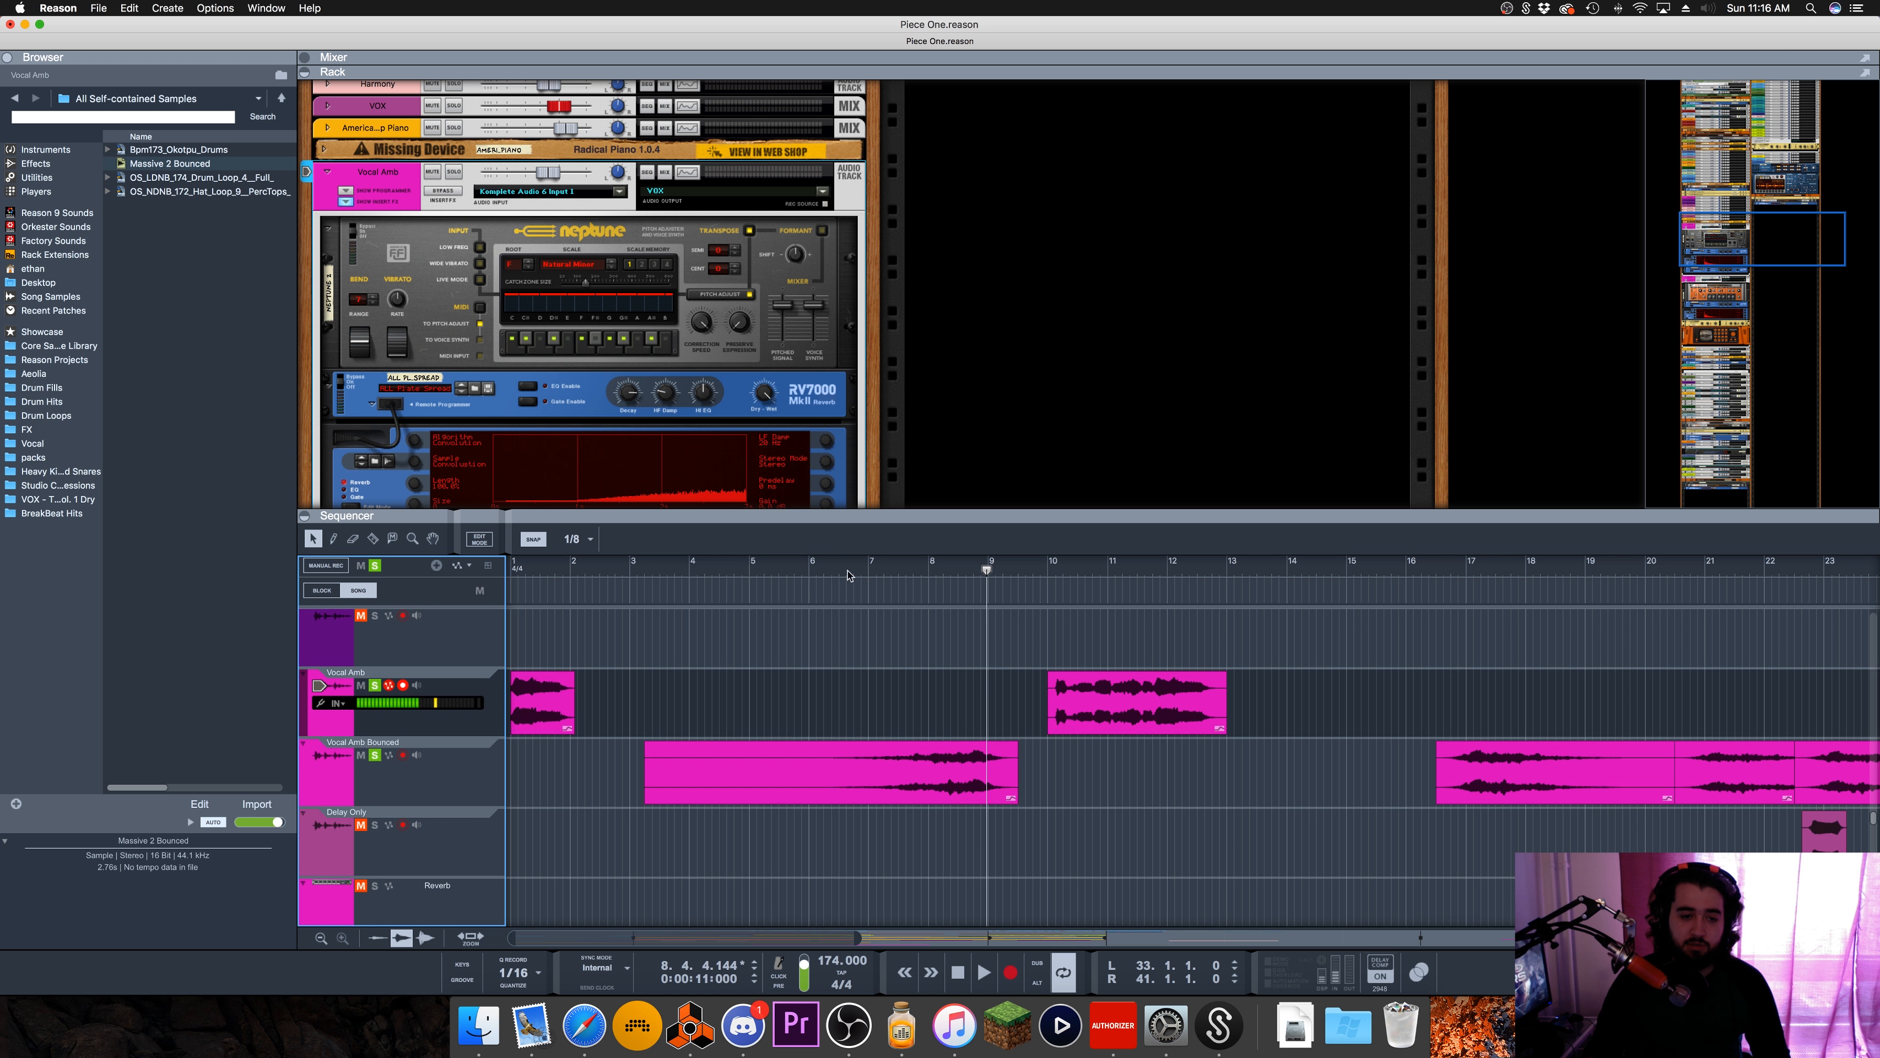
click(911, 570)
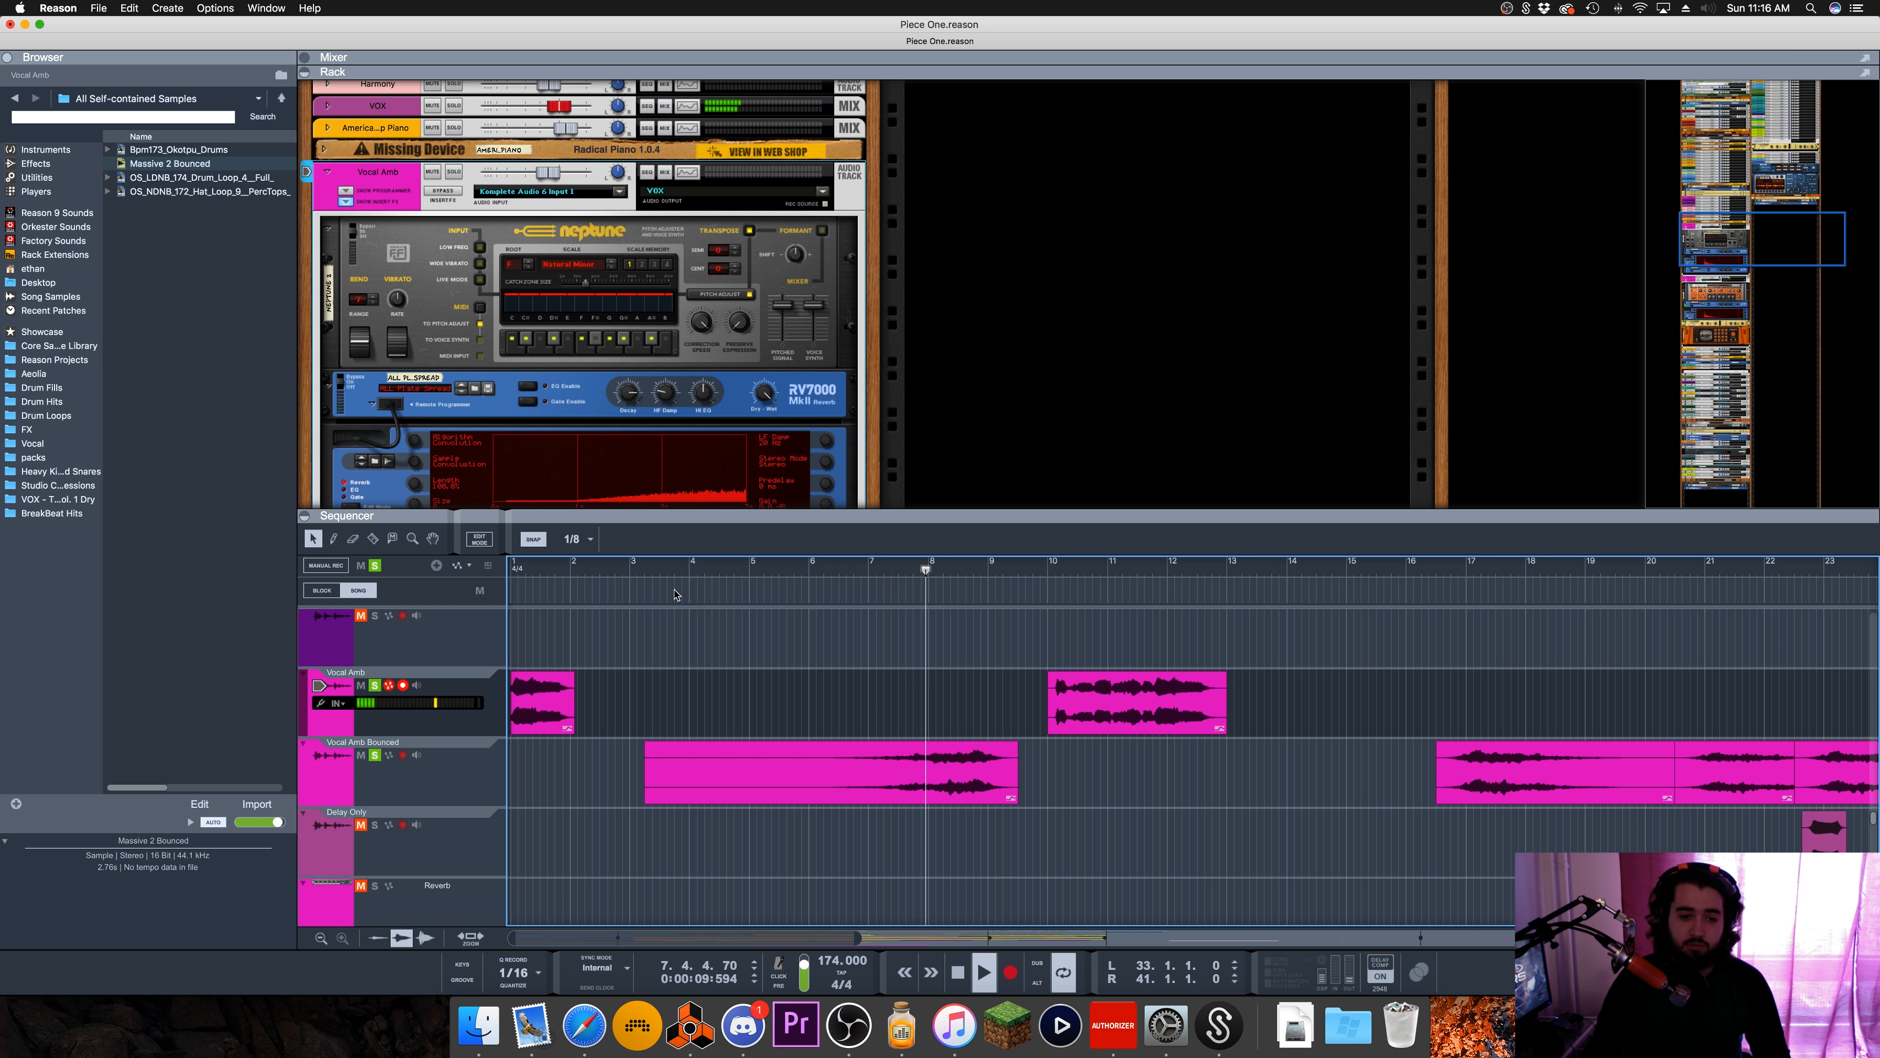
Step: Audition the remaining Vocal Amb Bounced clips at several points from about bar 16 to bar 28
click(1453, 572)
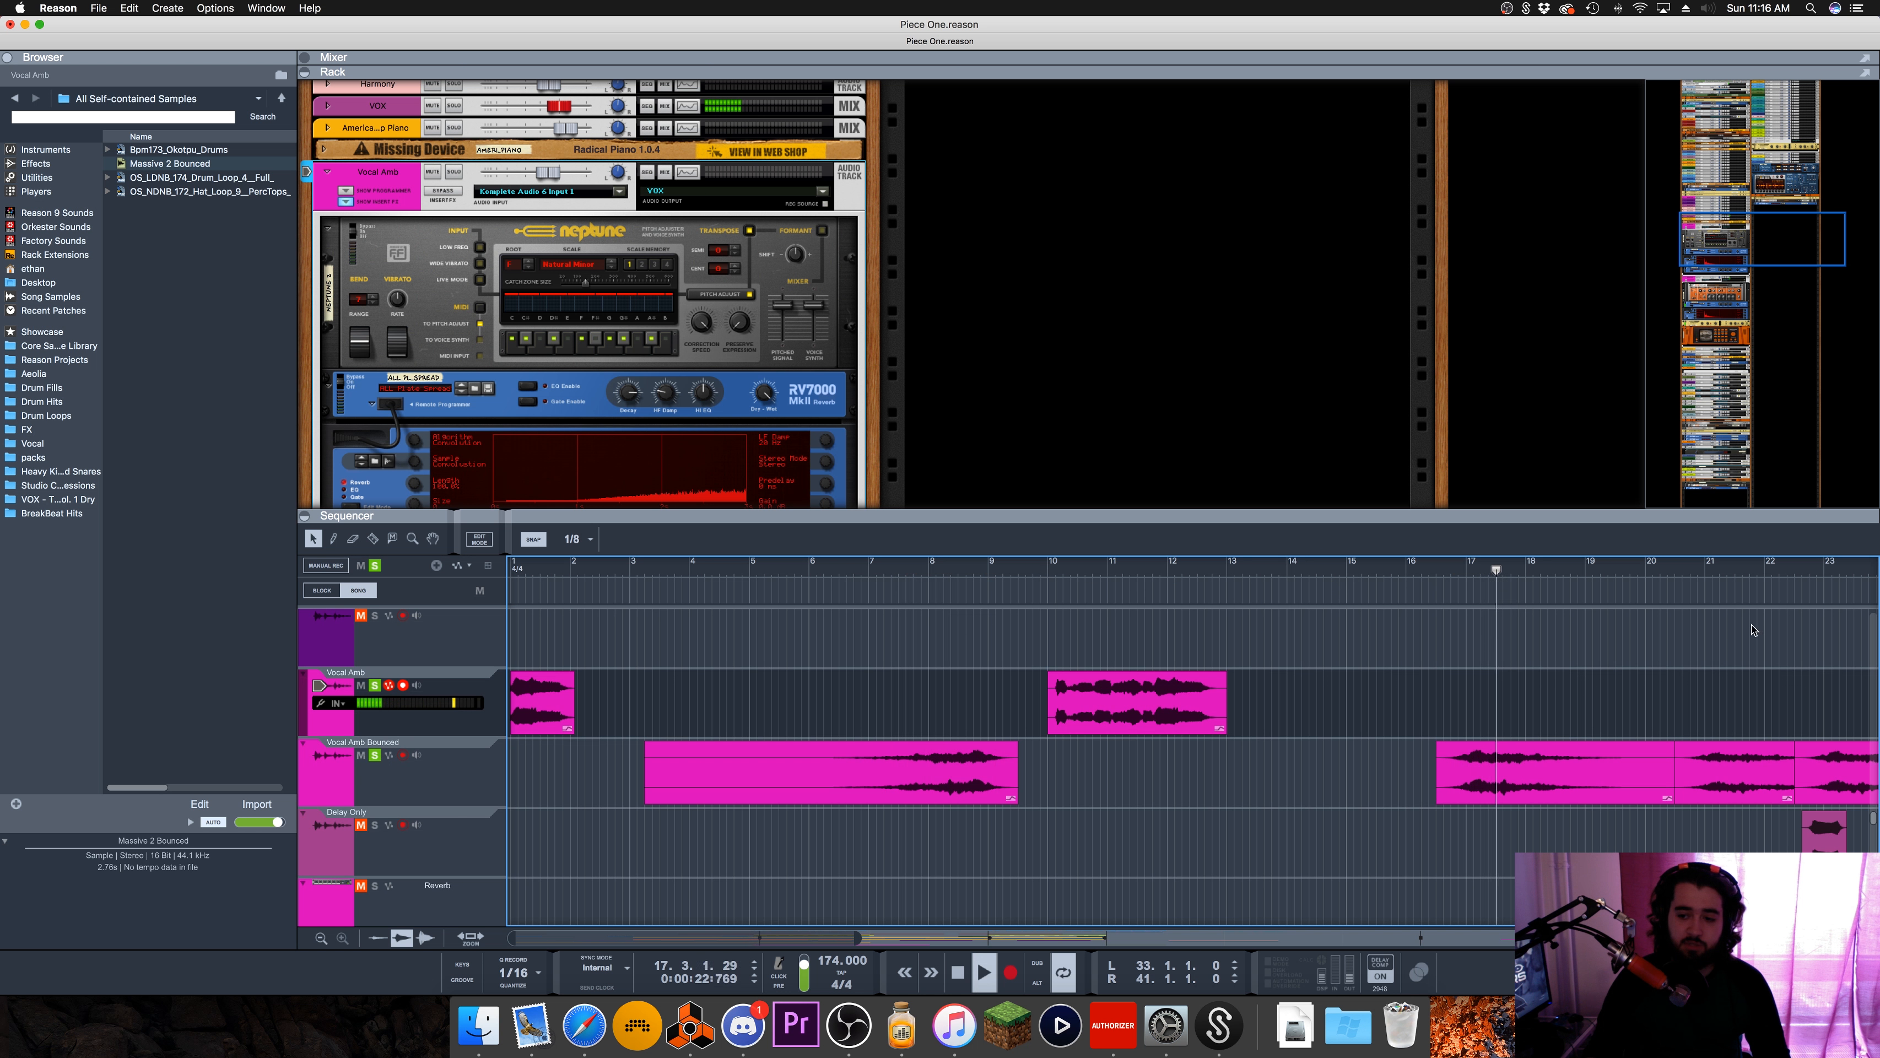
click(1706, 568)
scroll(1734, 602, right, 7)
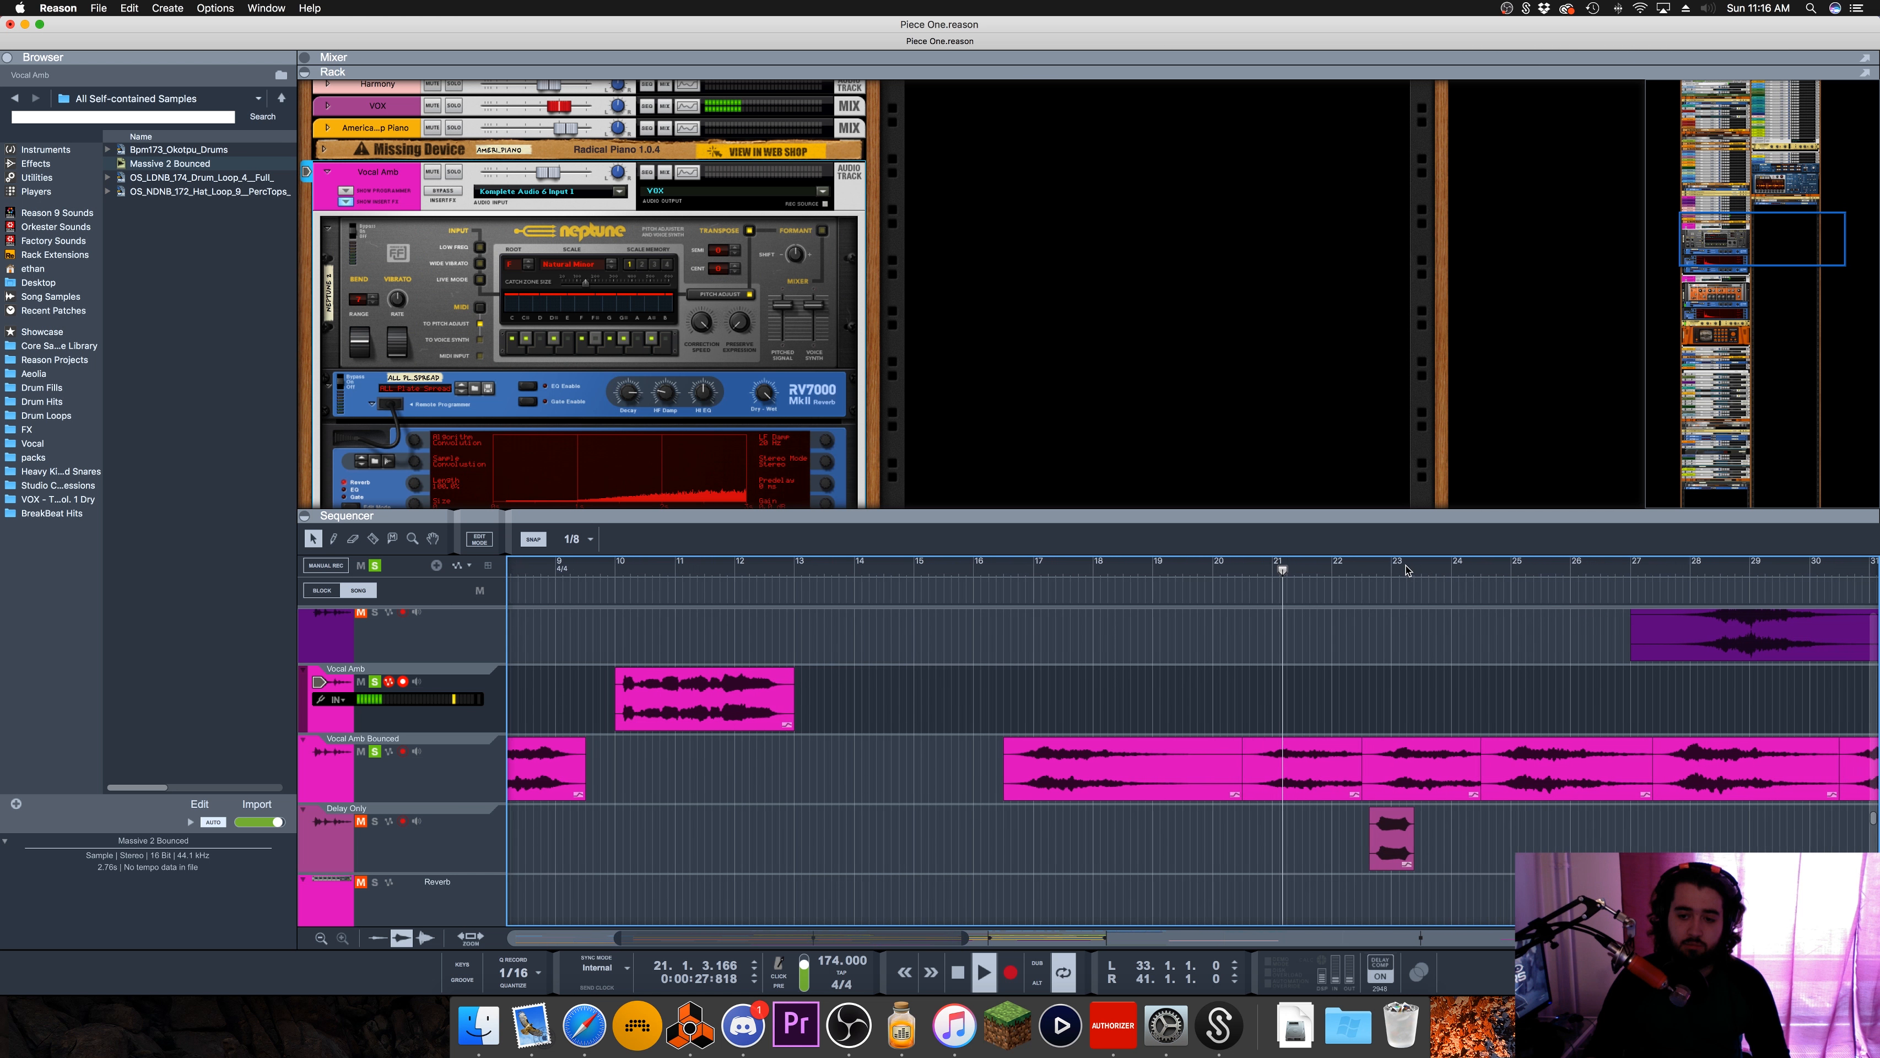
click(1427, 571)
click(1517, 572)
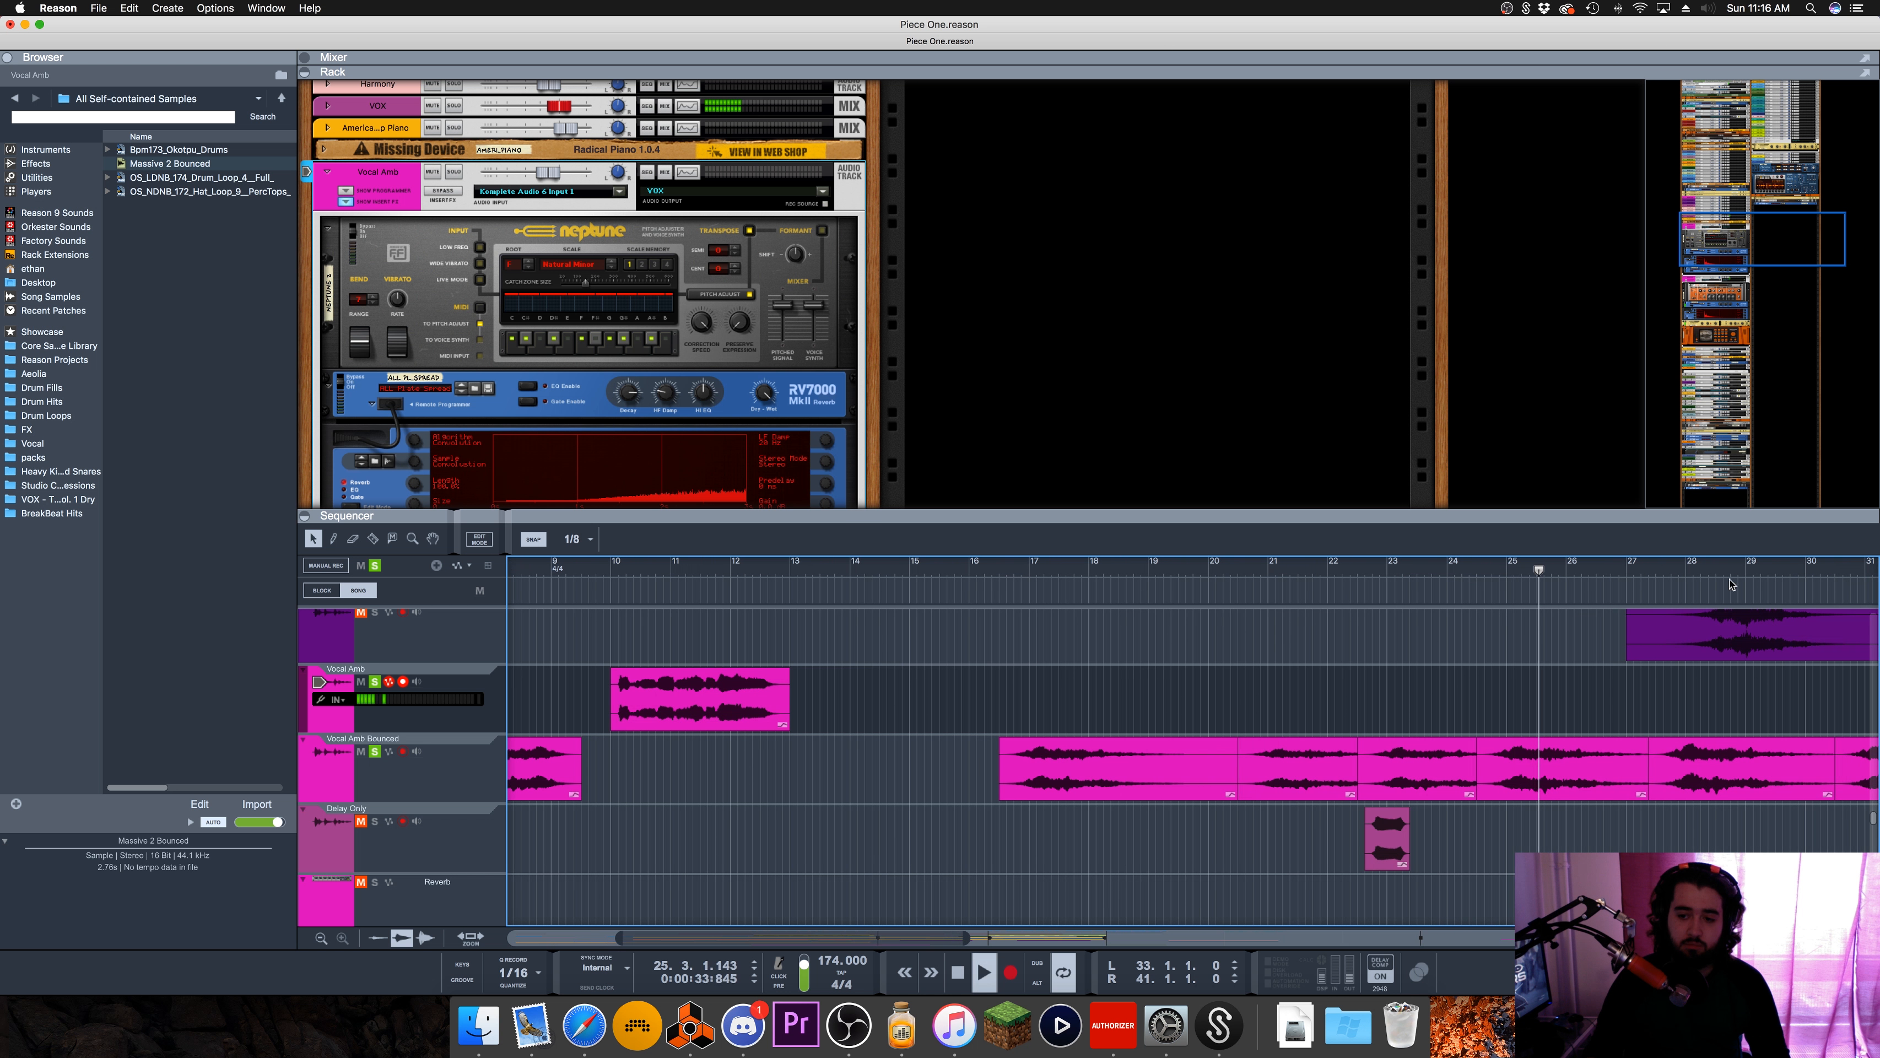
click(1708, 571)
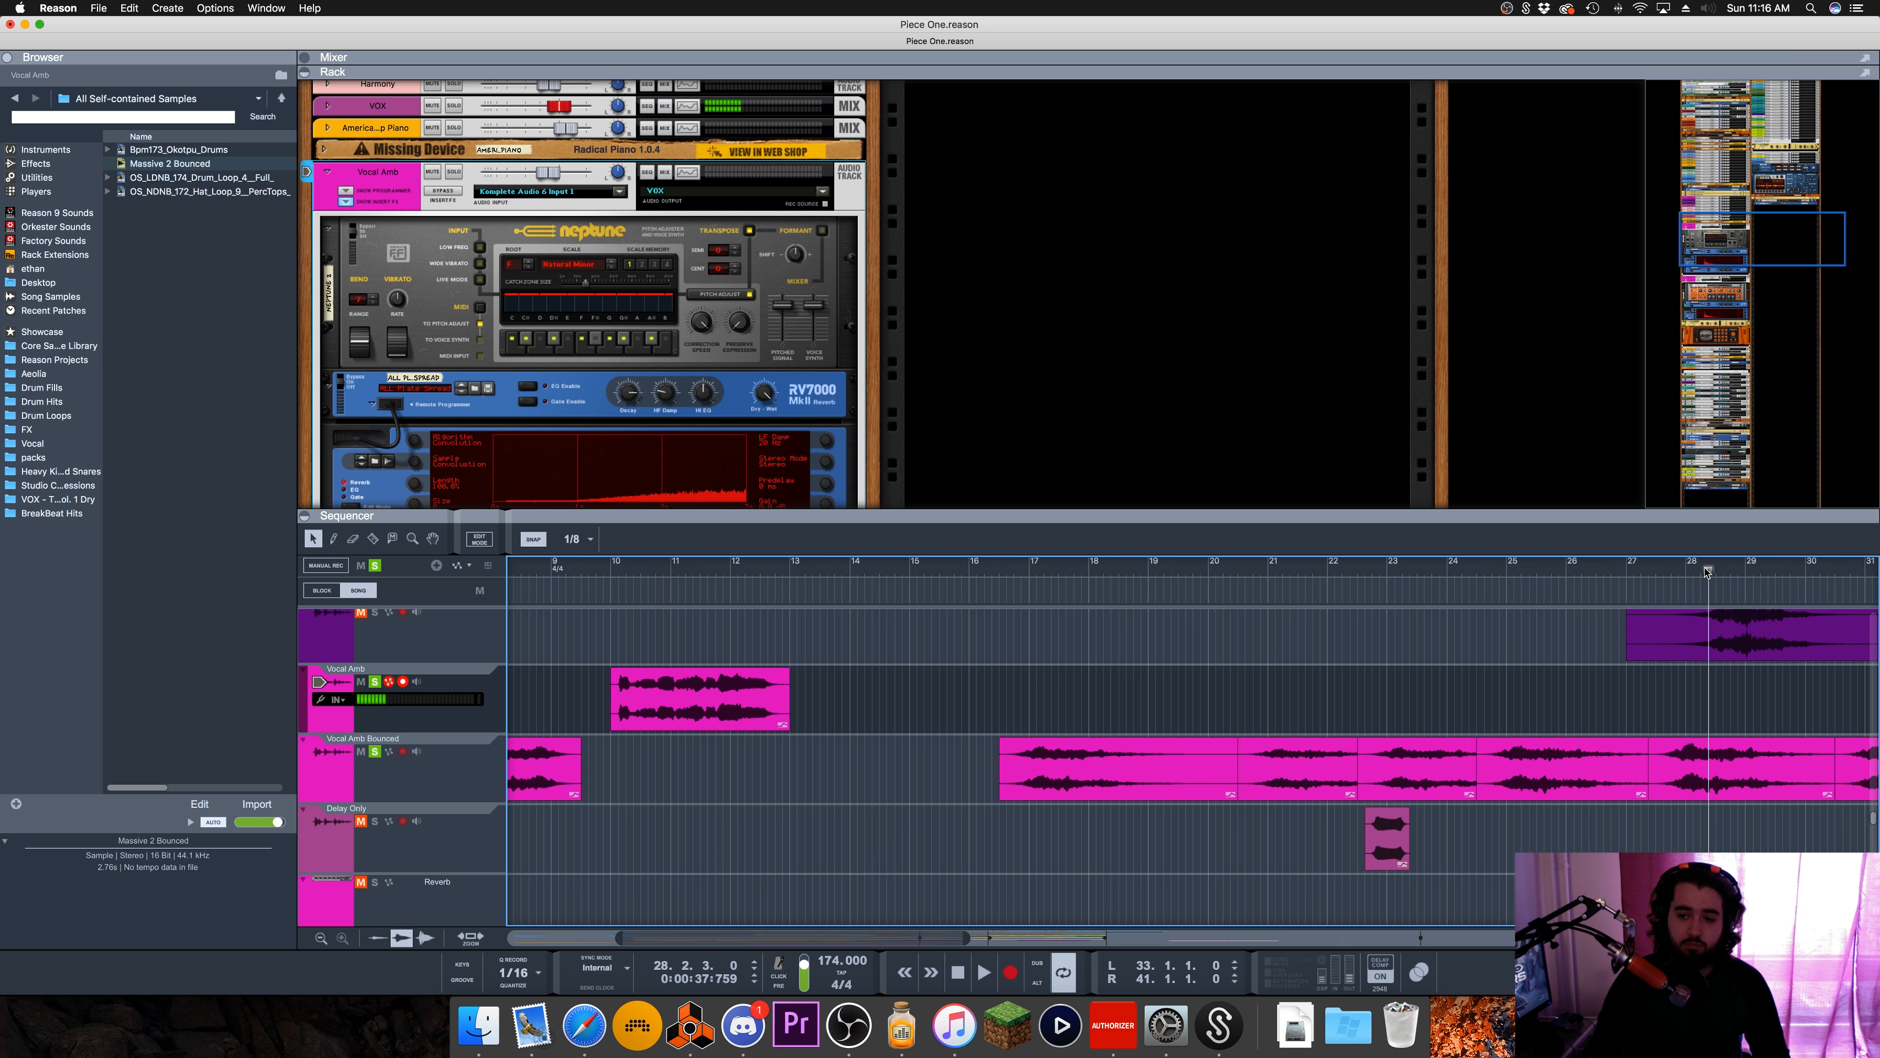
Step: Clear all track solos and play the full mix from about bar 24 until near bar 38
click(368, 571)
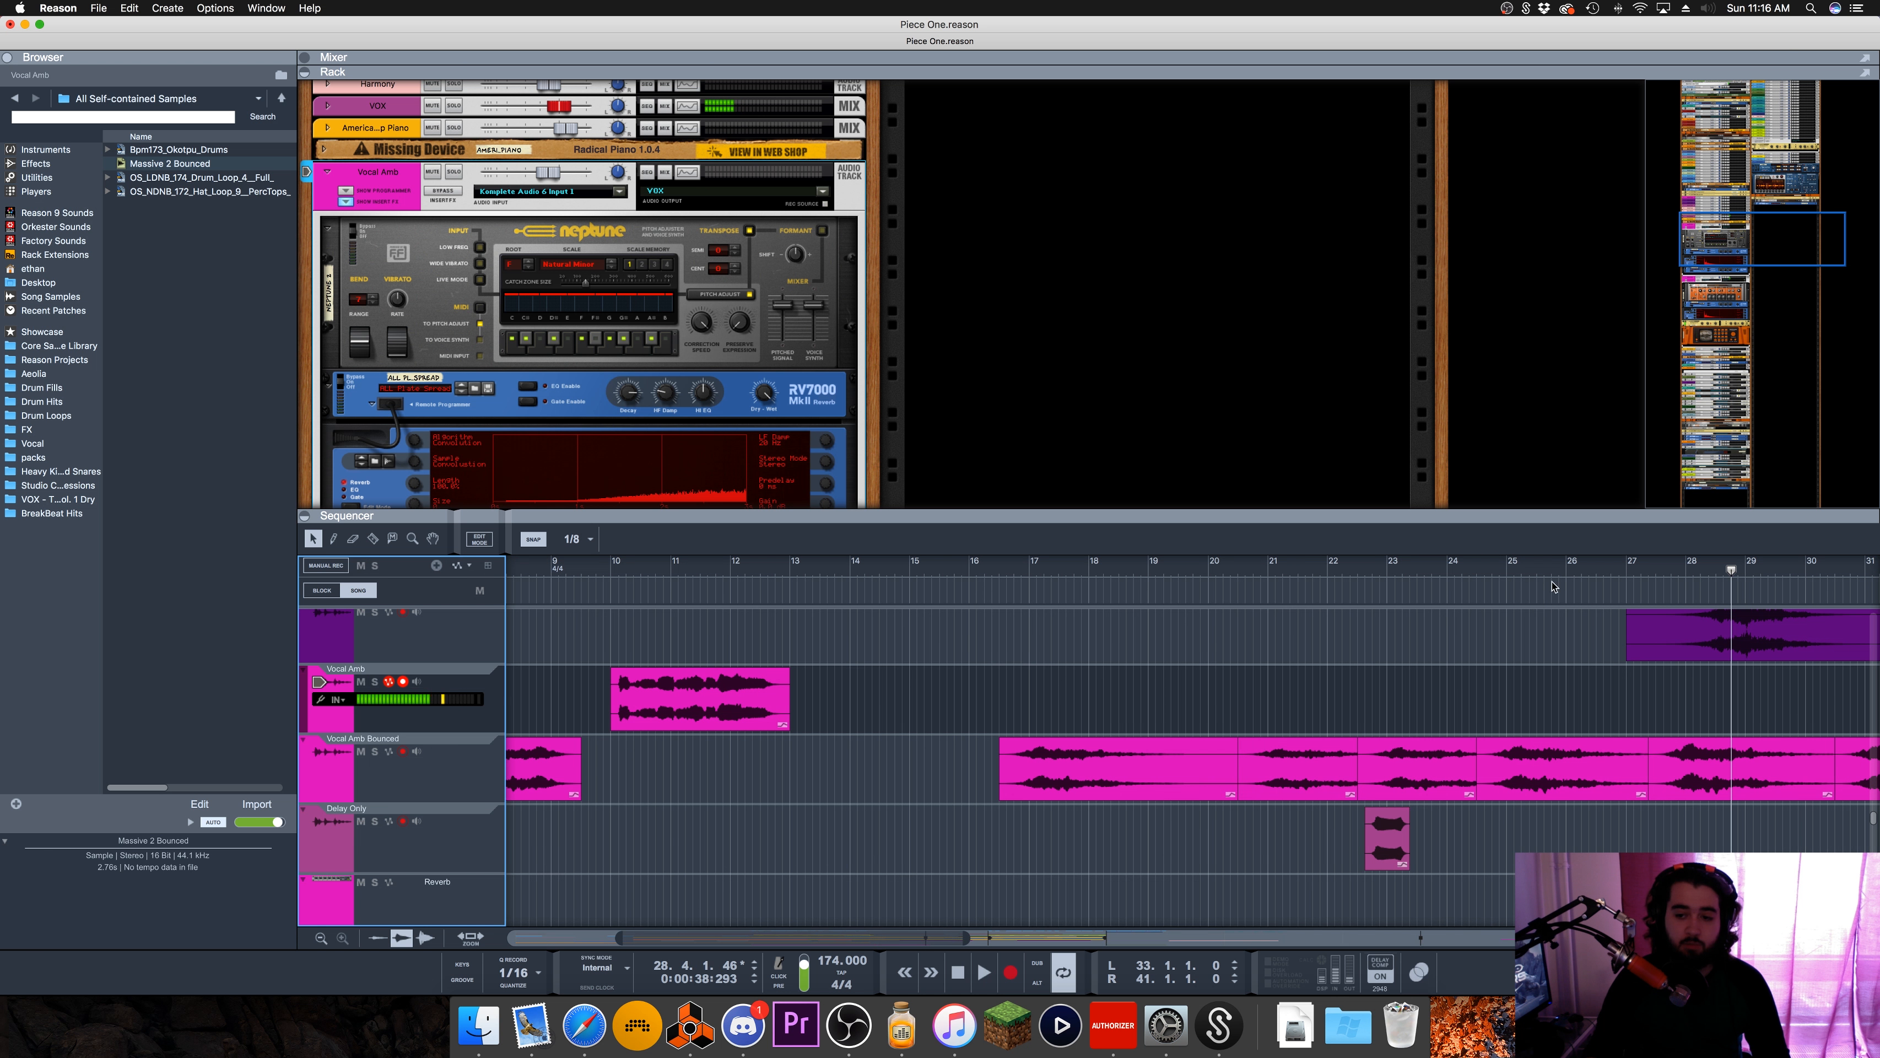
click(1641, 568)
drag(1539, 569, 1455, 571)
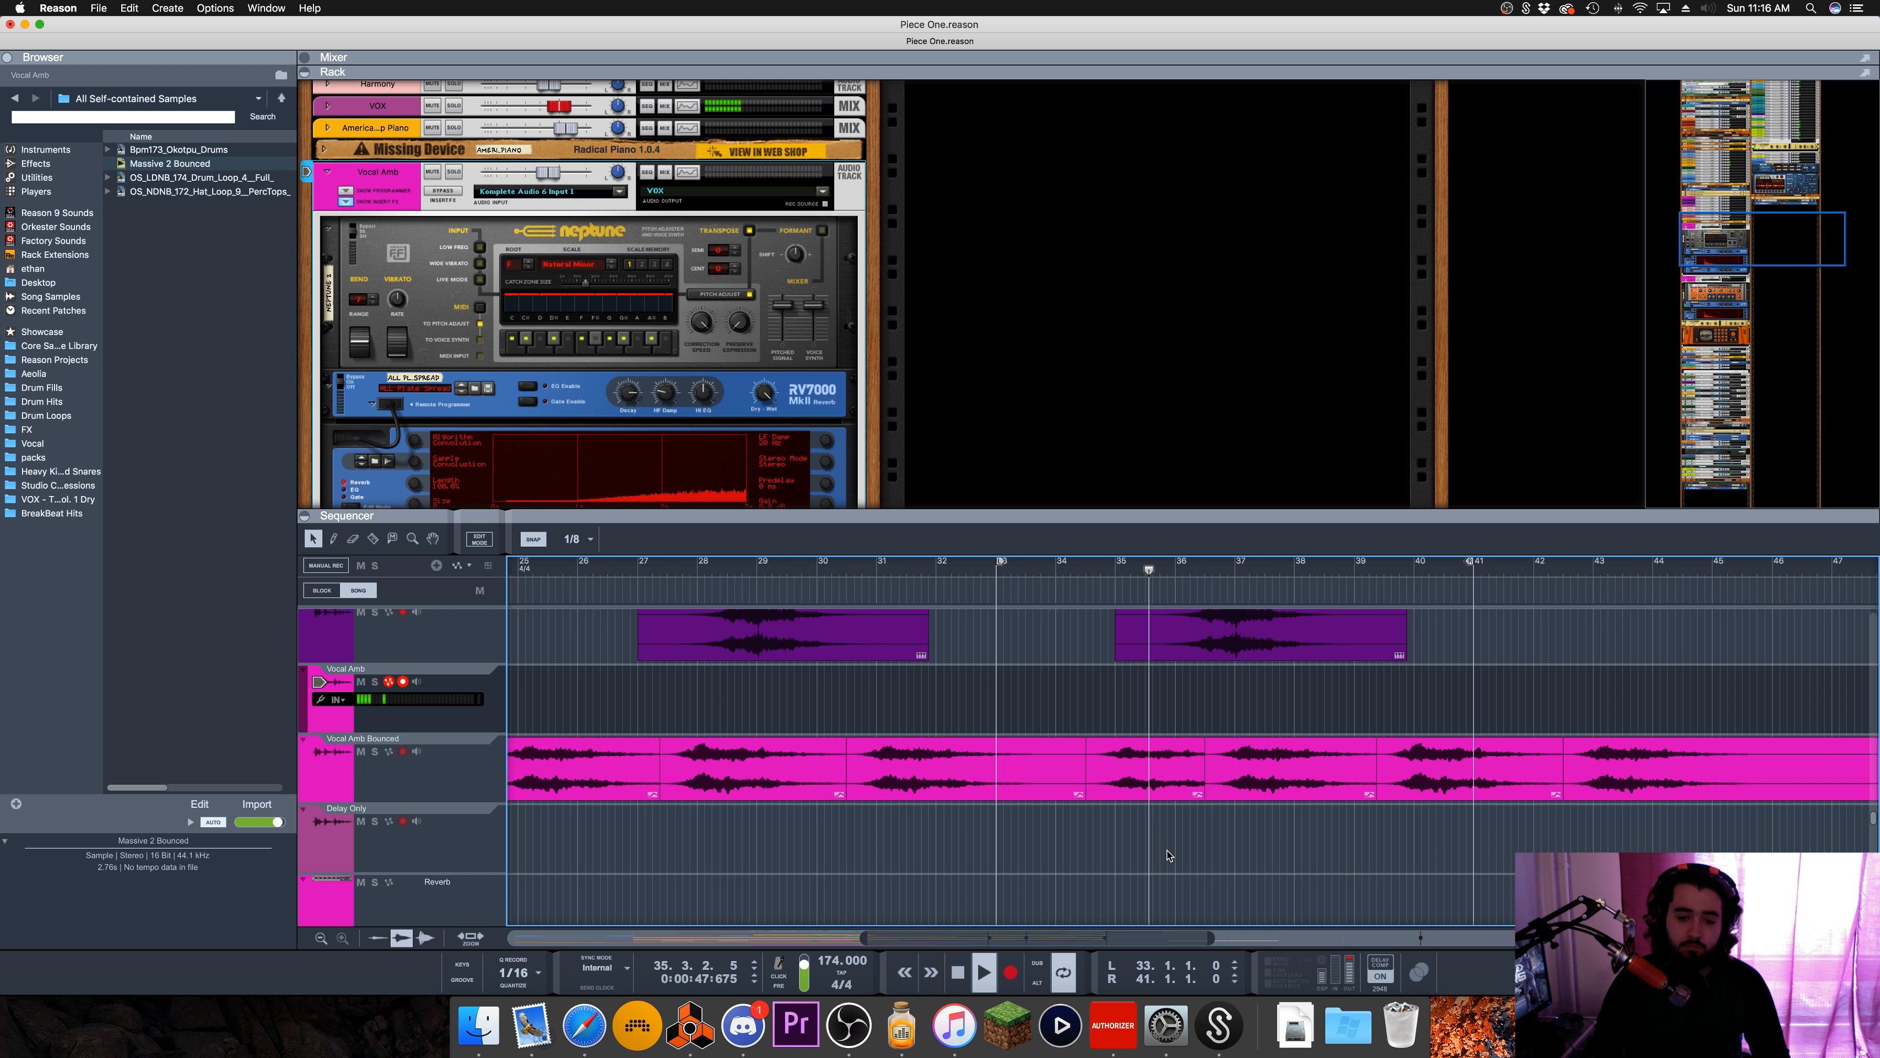
scroll(1168, 856, right, 3)
scroll(1168, 856, right, 4)
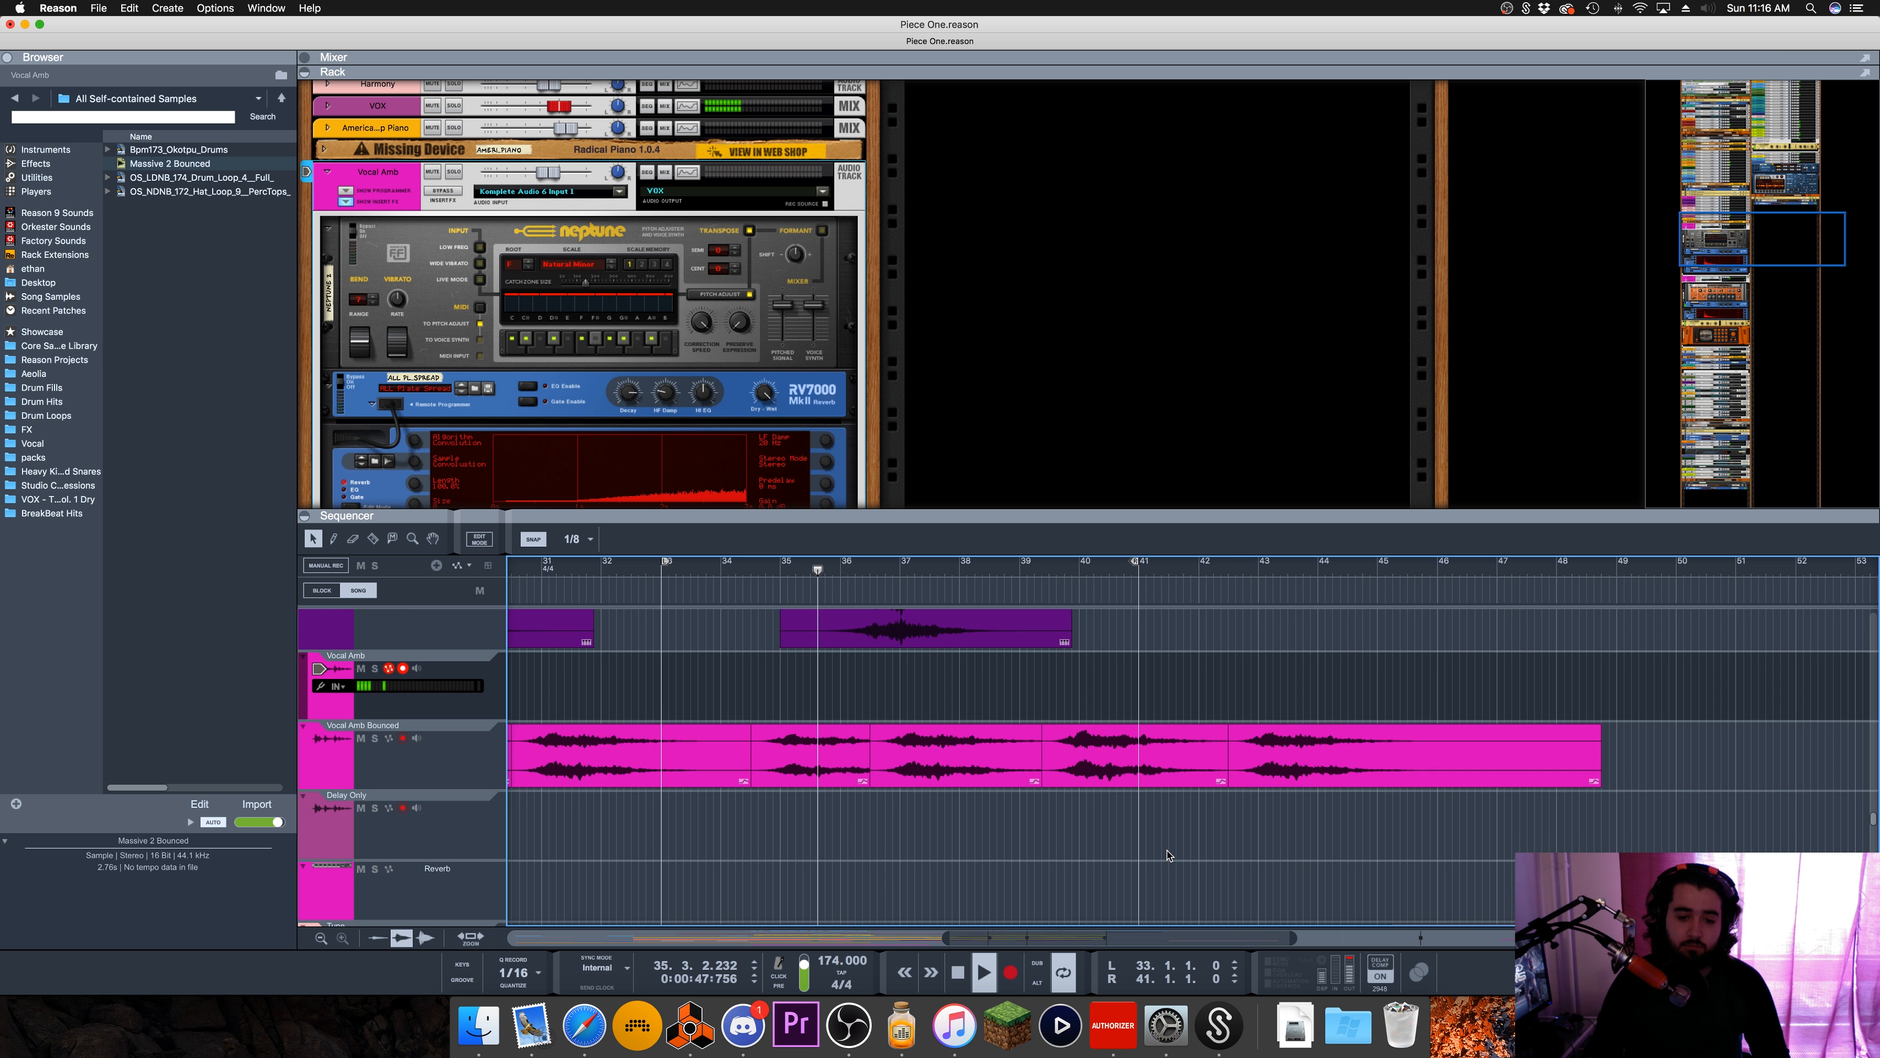
key(space)
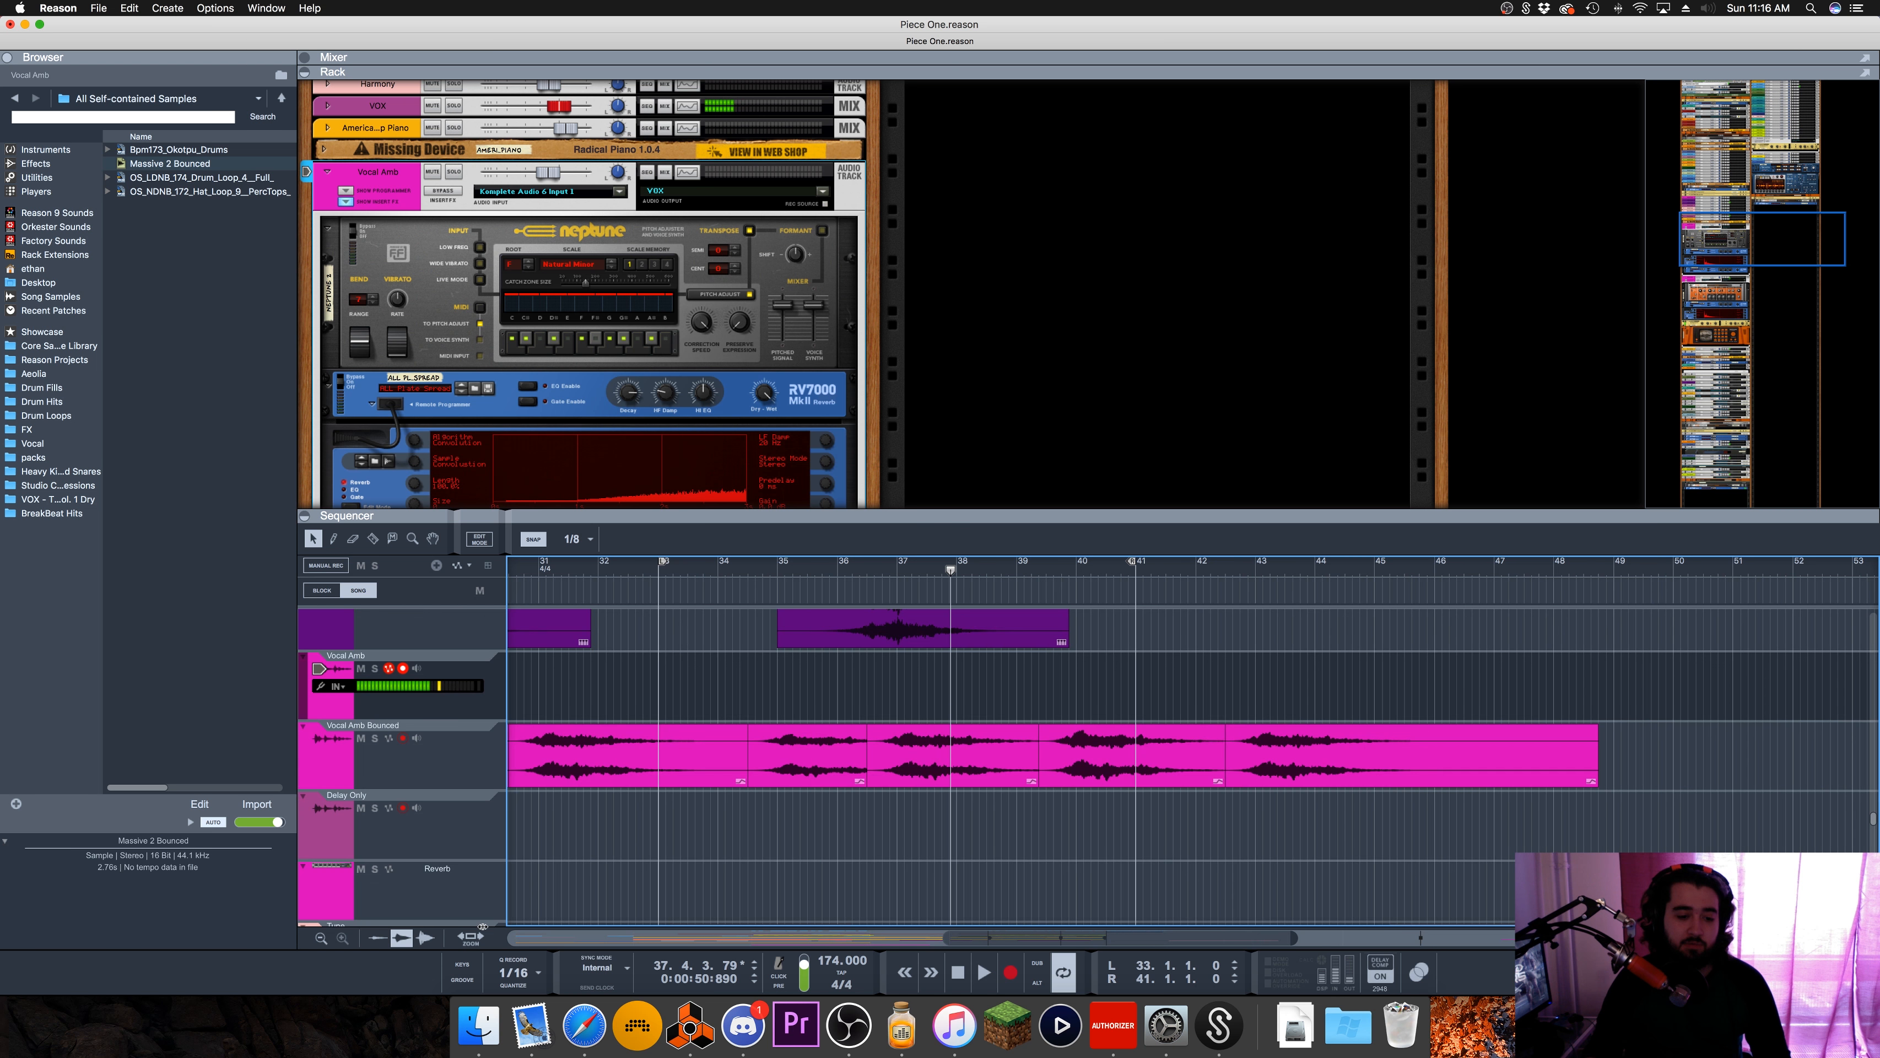
Step: Collapse all devices in both the Vocal Amb rack column and the Dr. OctoRex rack column
scroll(854, 770, down, 5)
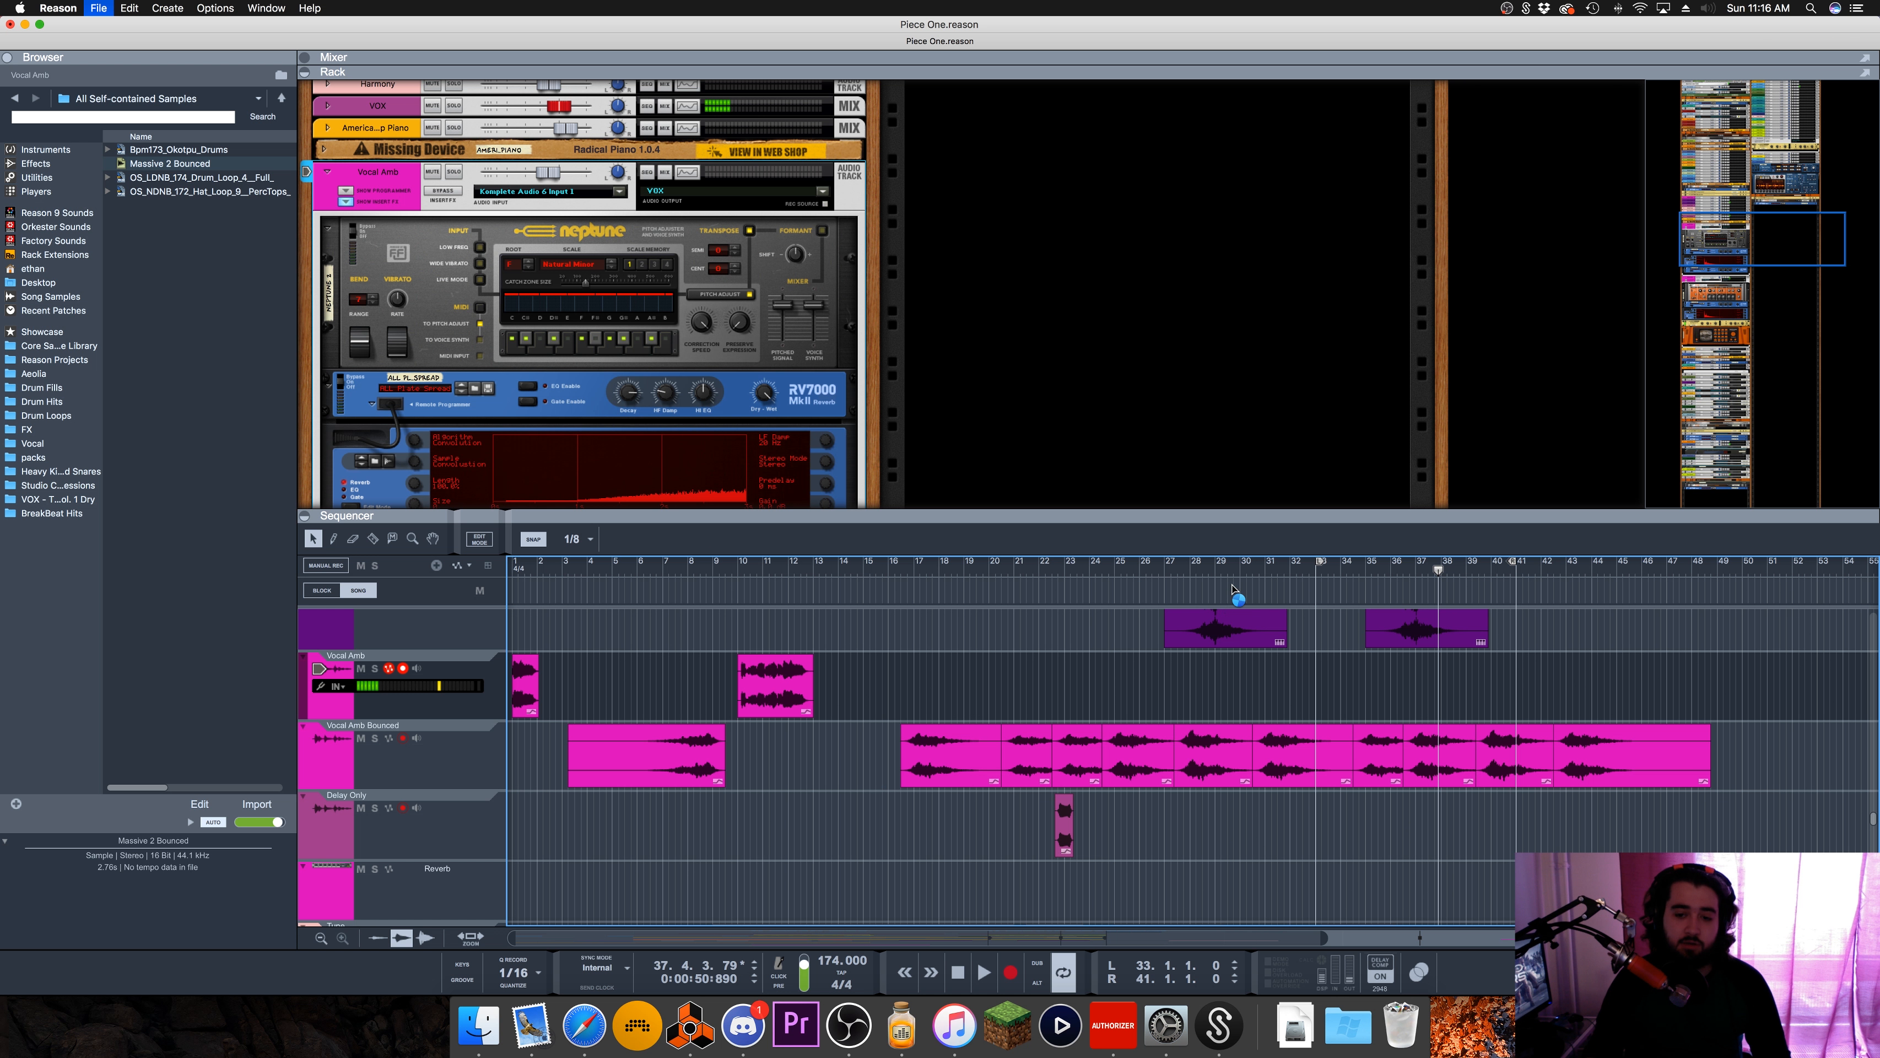
scroll(1280, 745, up, 10)
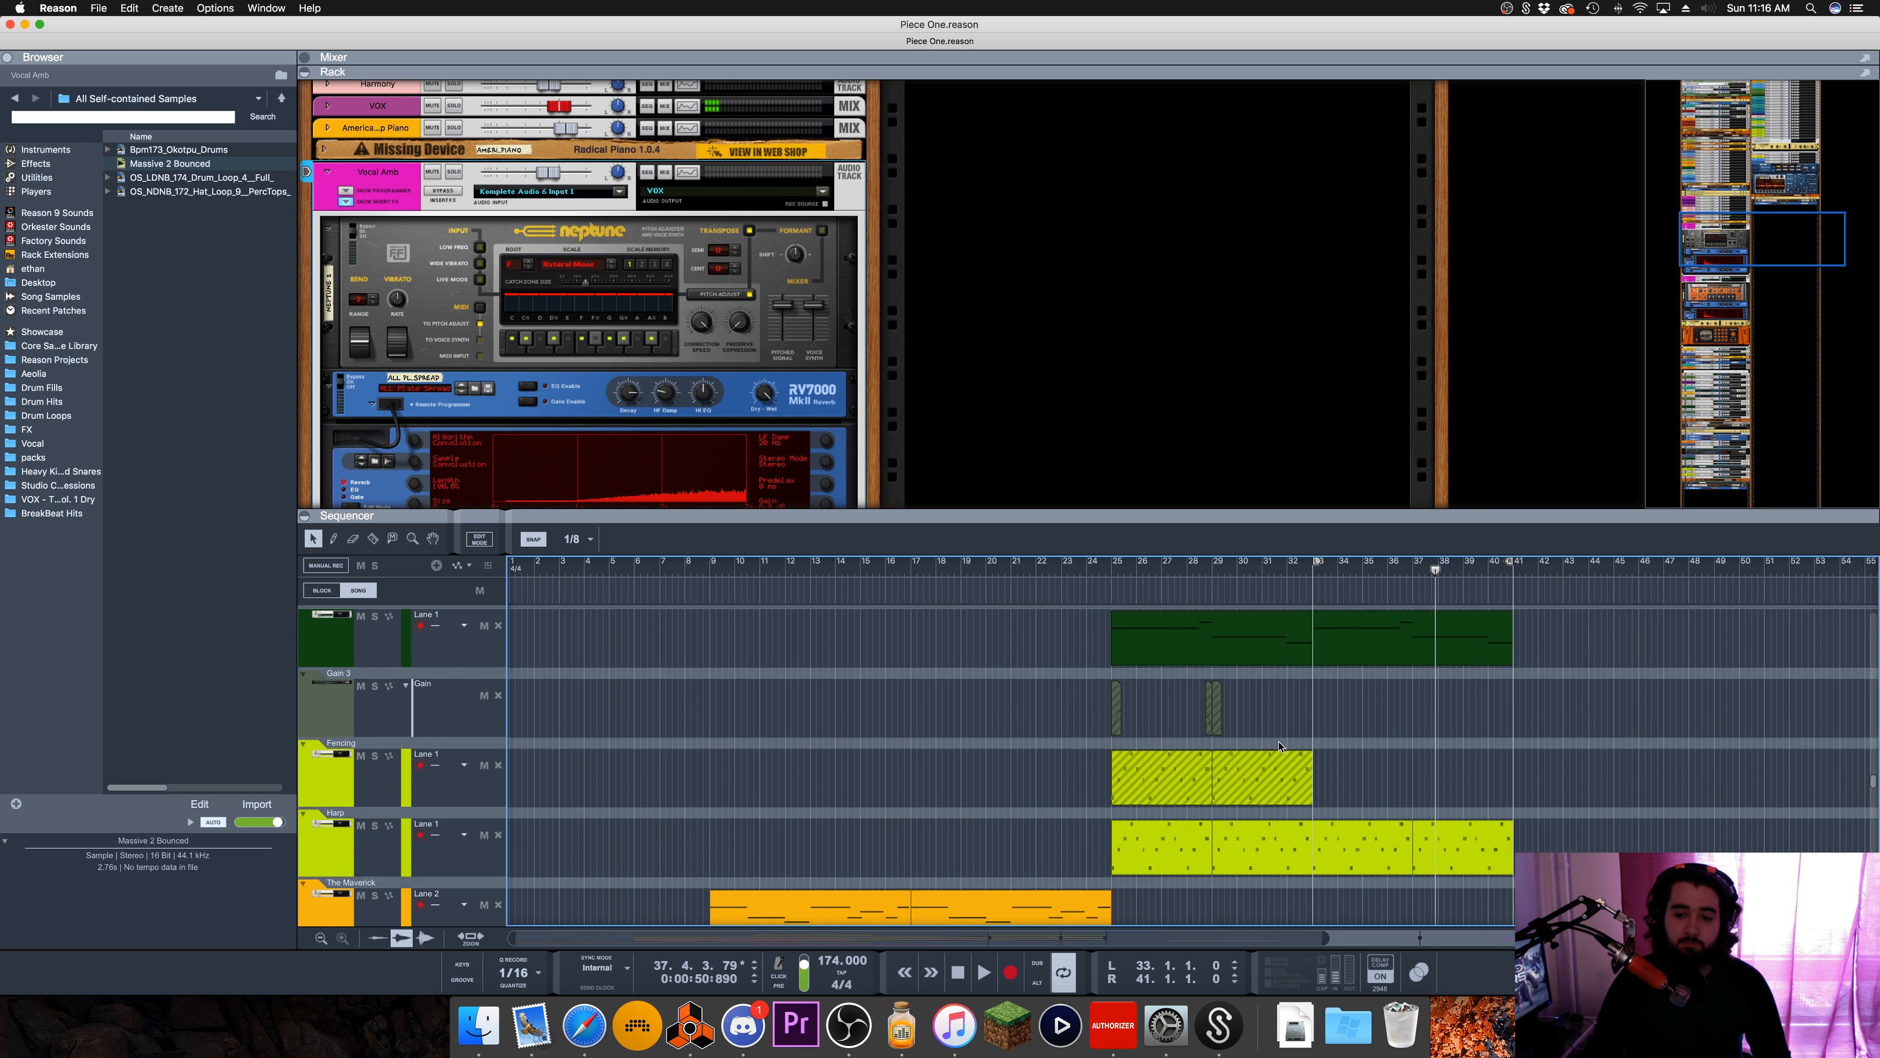
scroll(1281, 746, down, 8)
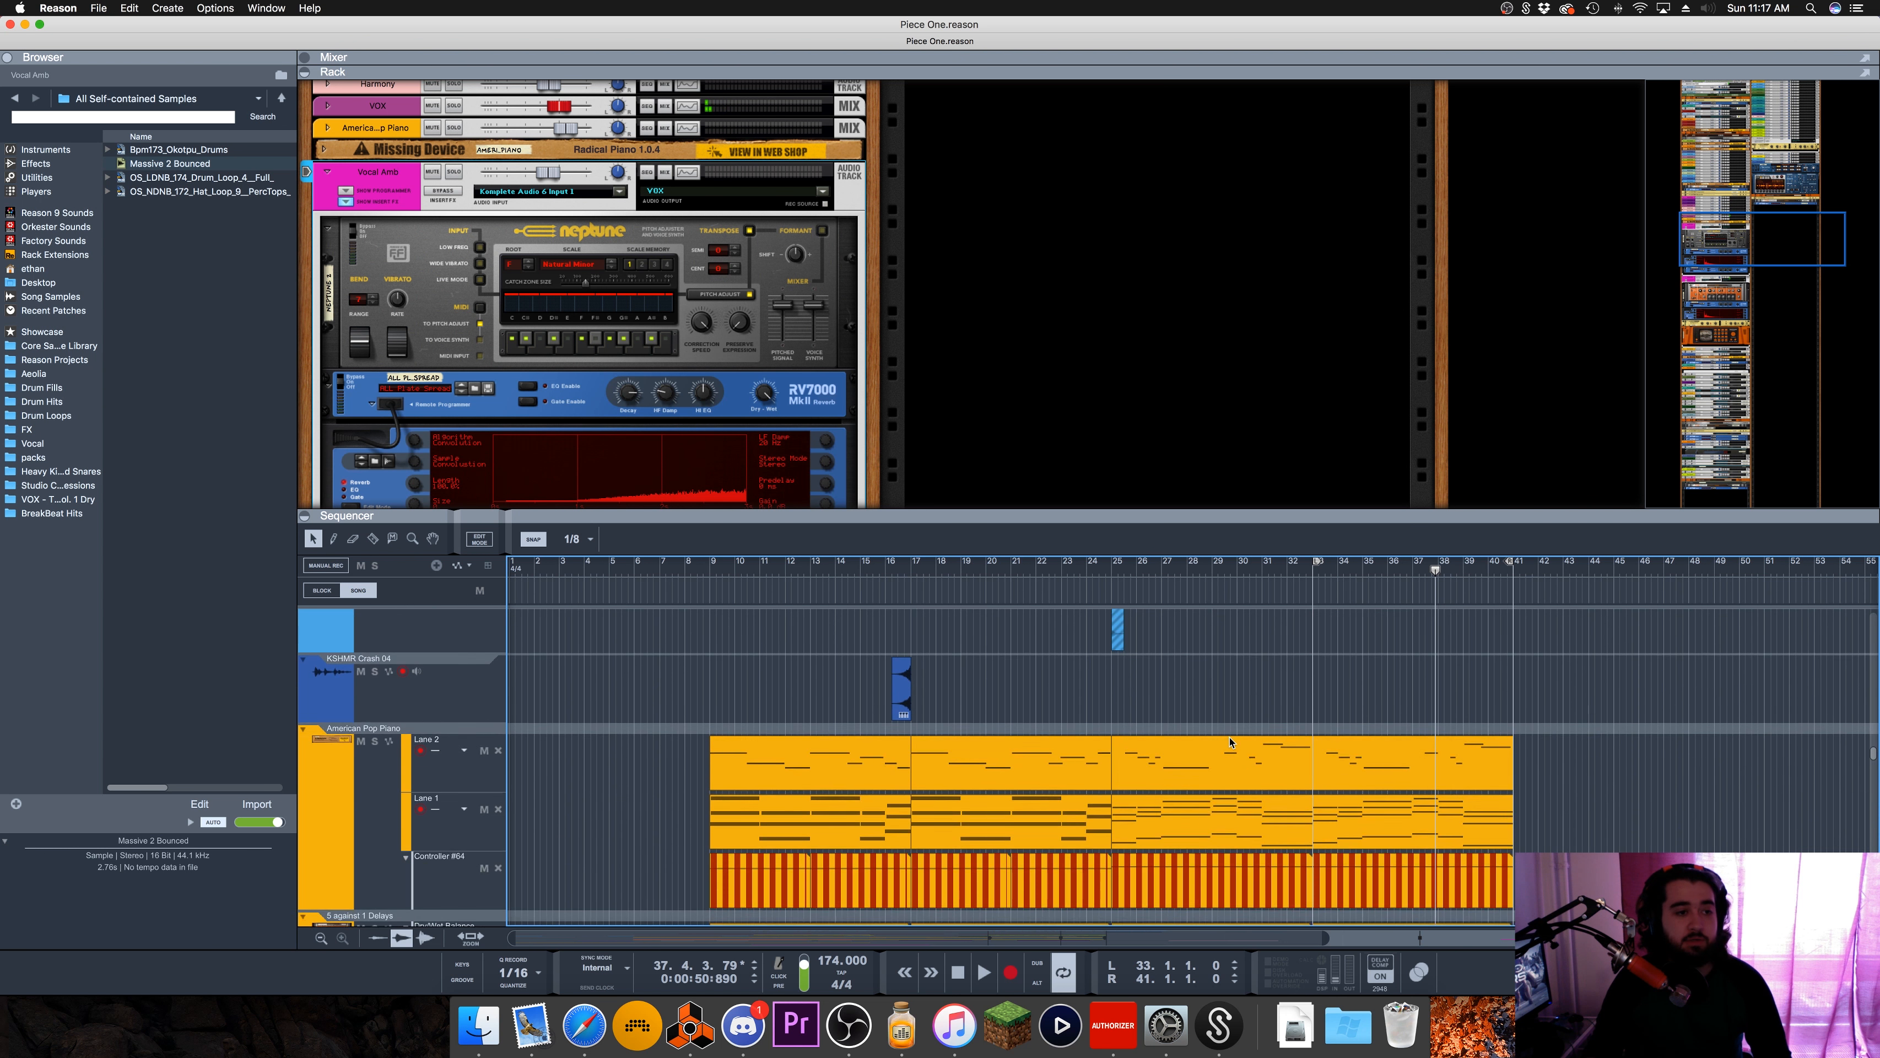
scroll(1072, 868, down, 3)
scroll(818, 394, down, 3)
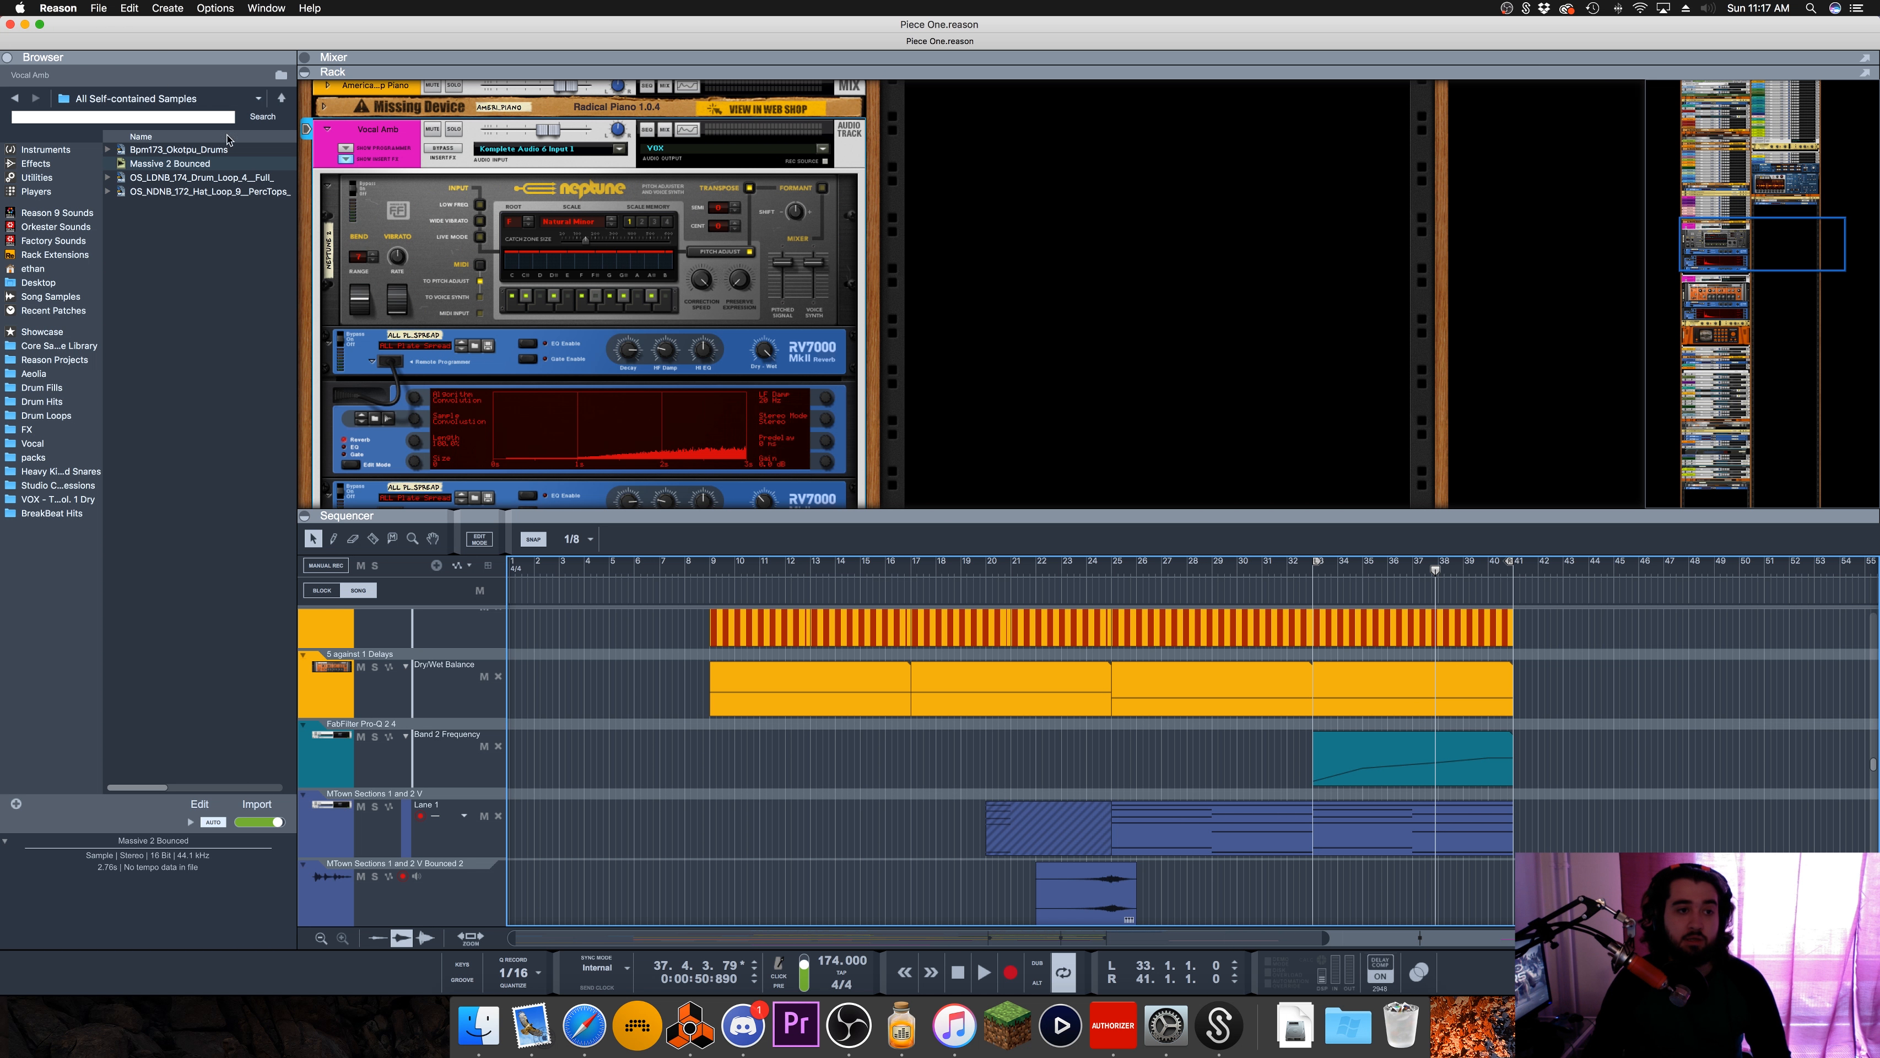
click(326, 130)
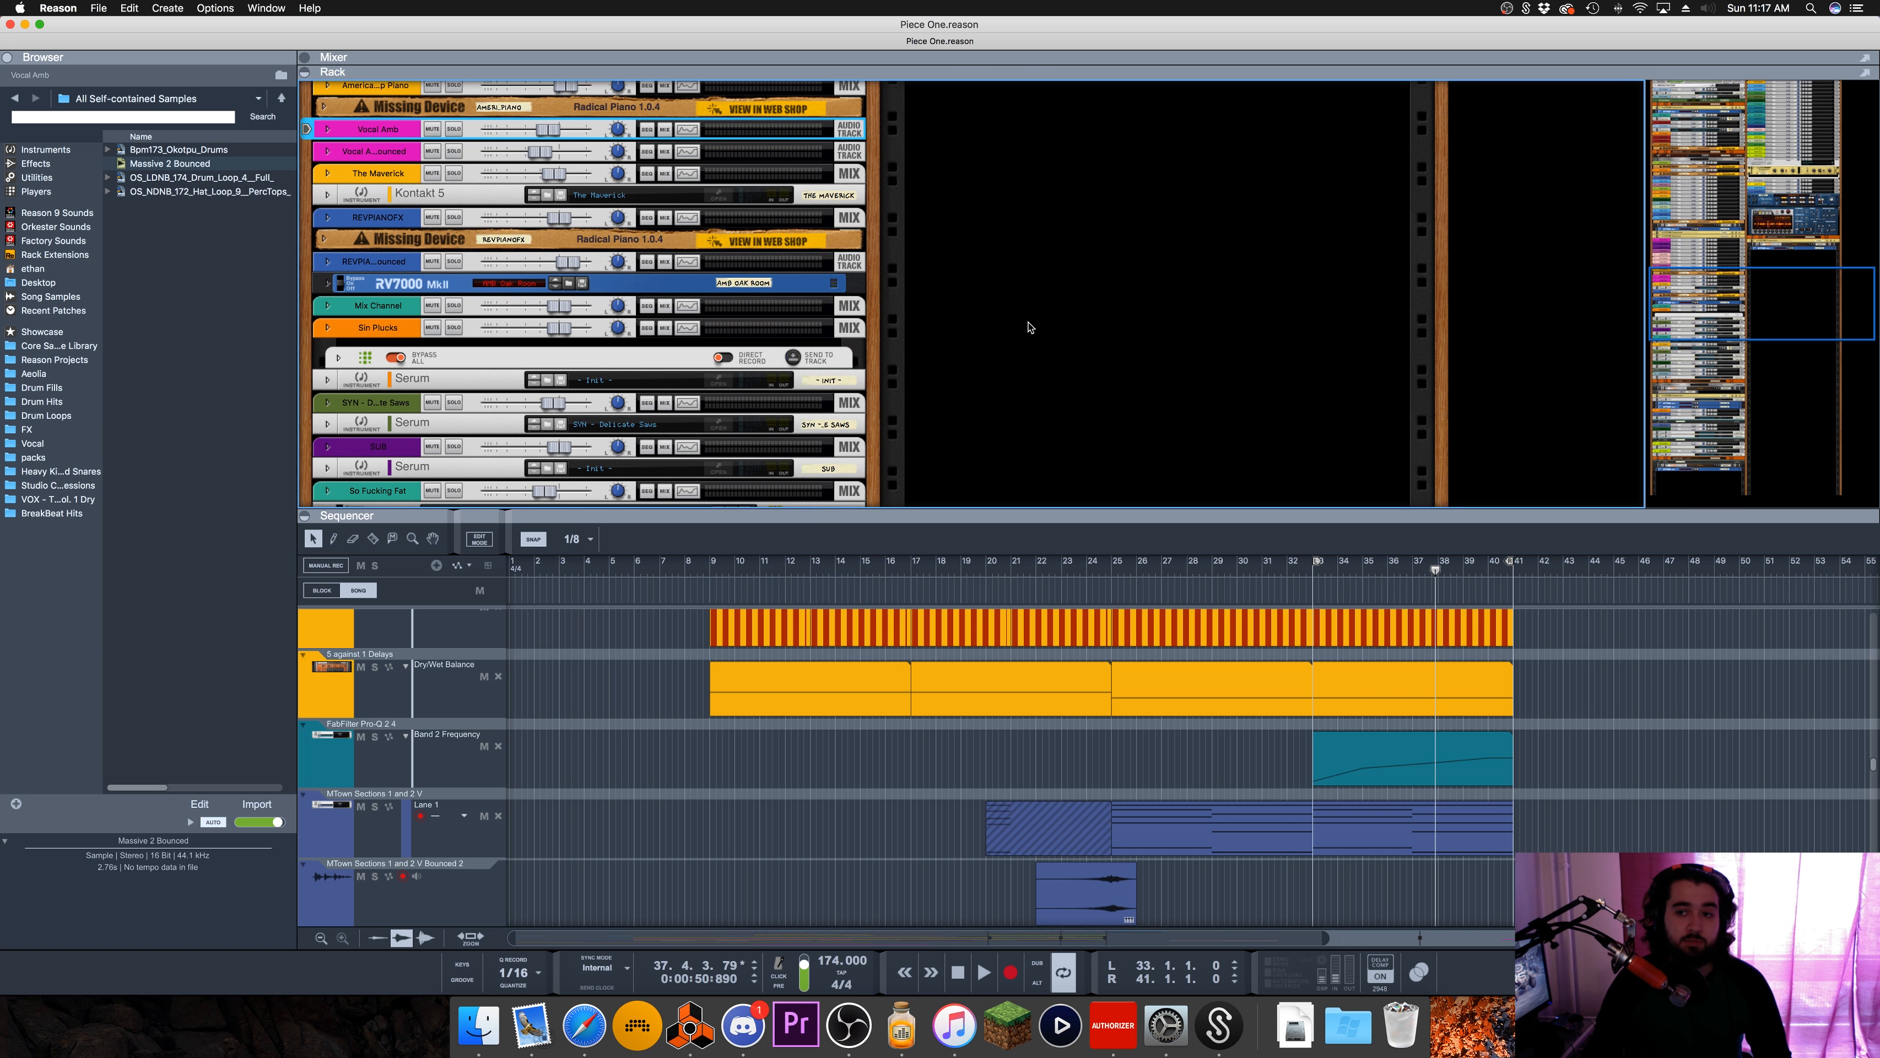
scroll(1028, 327, up, 10)
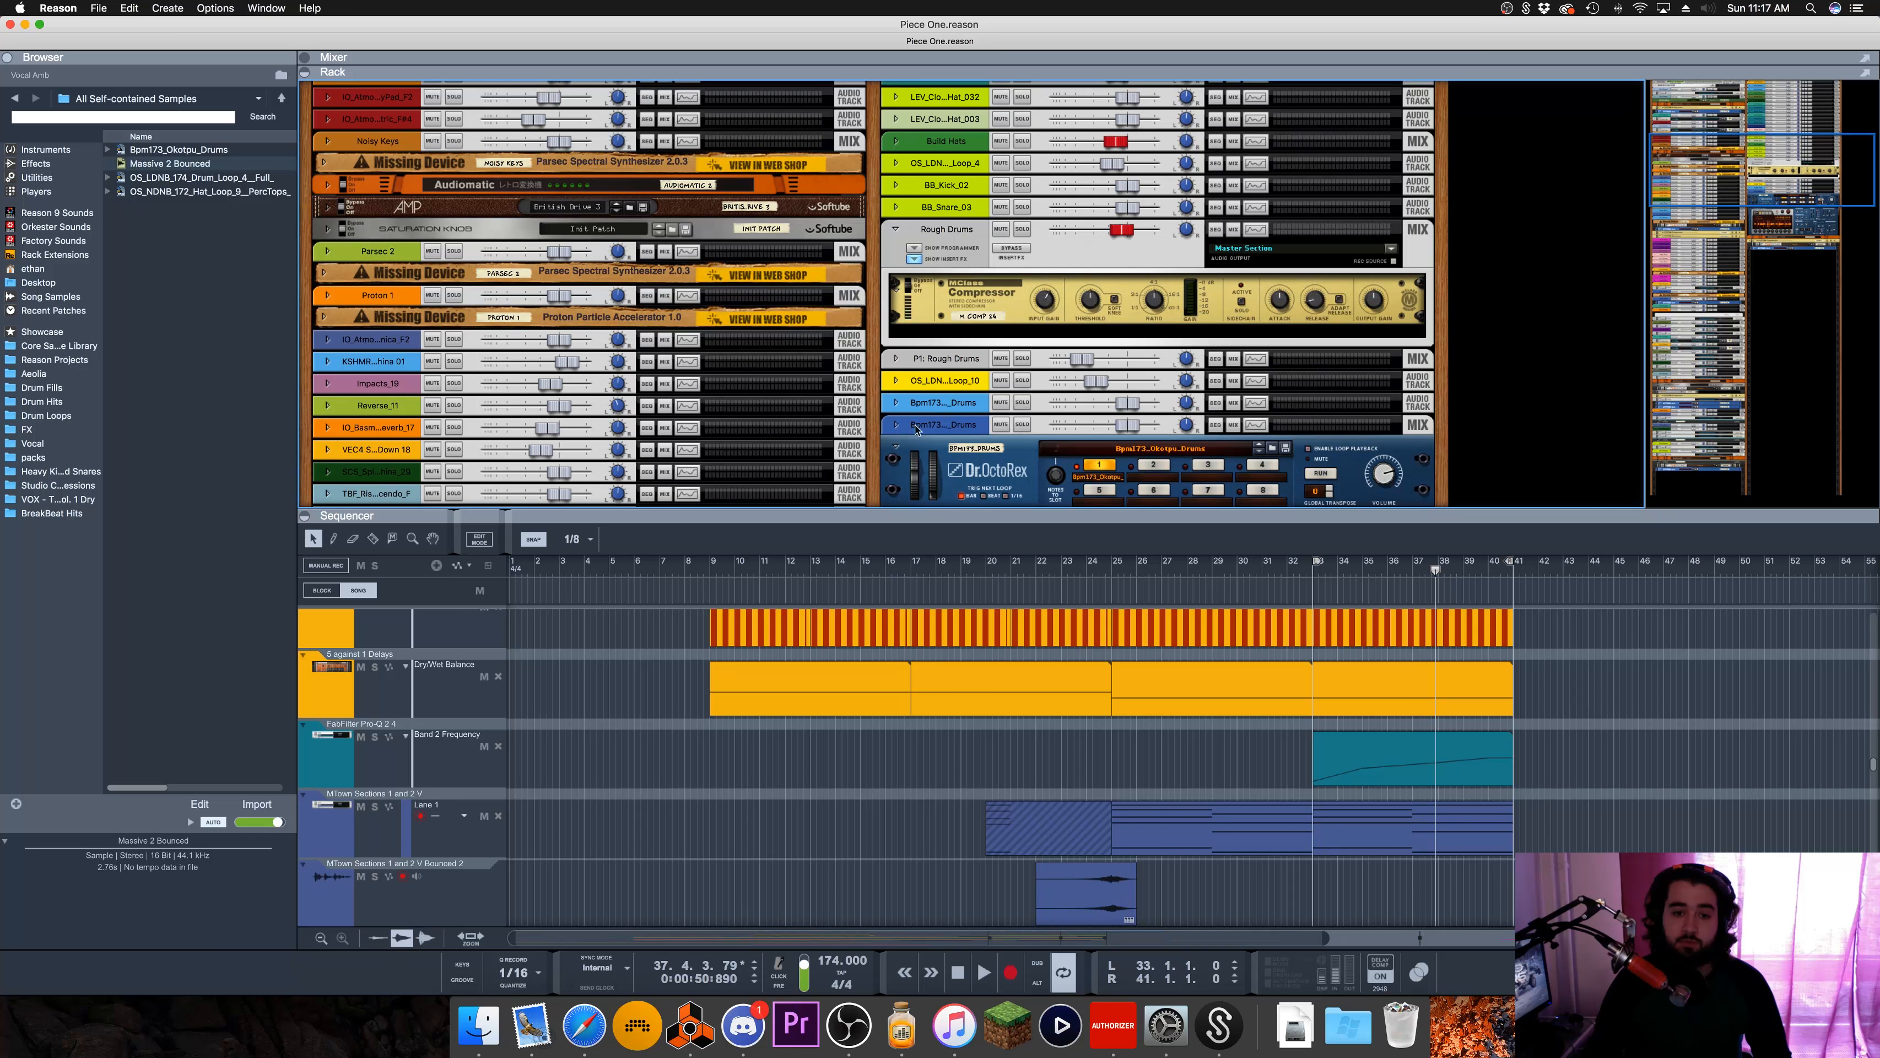
alt+click(896, 451)
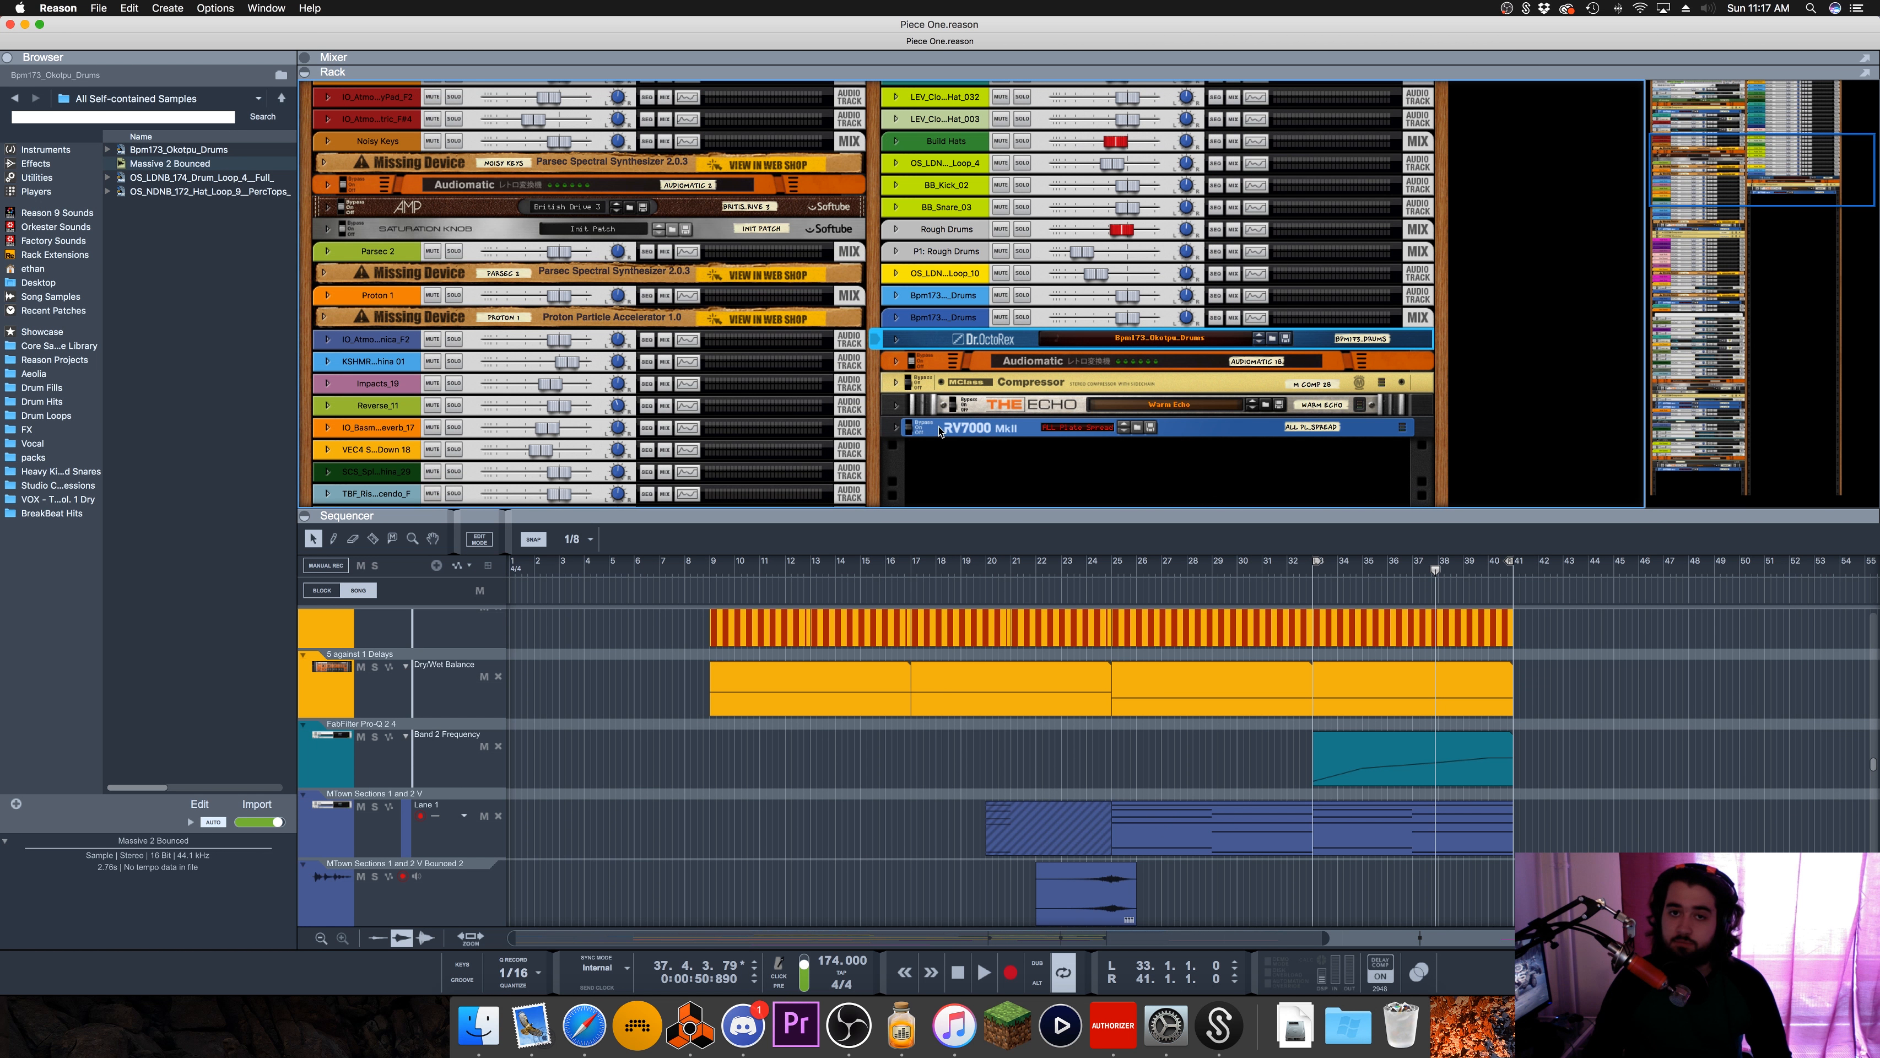